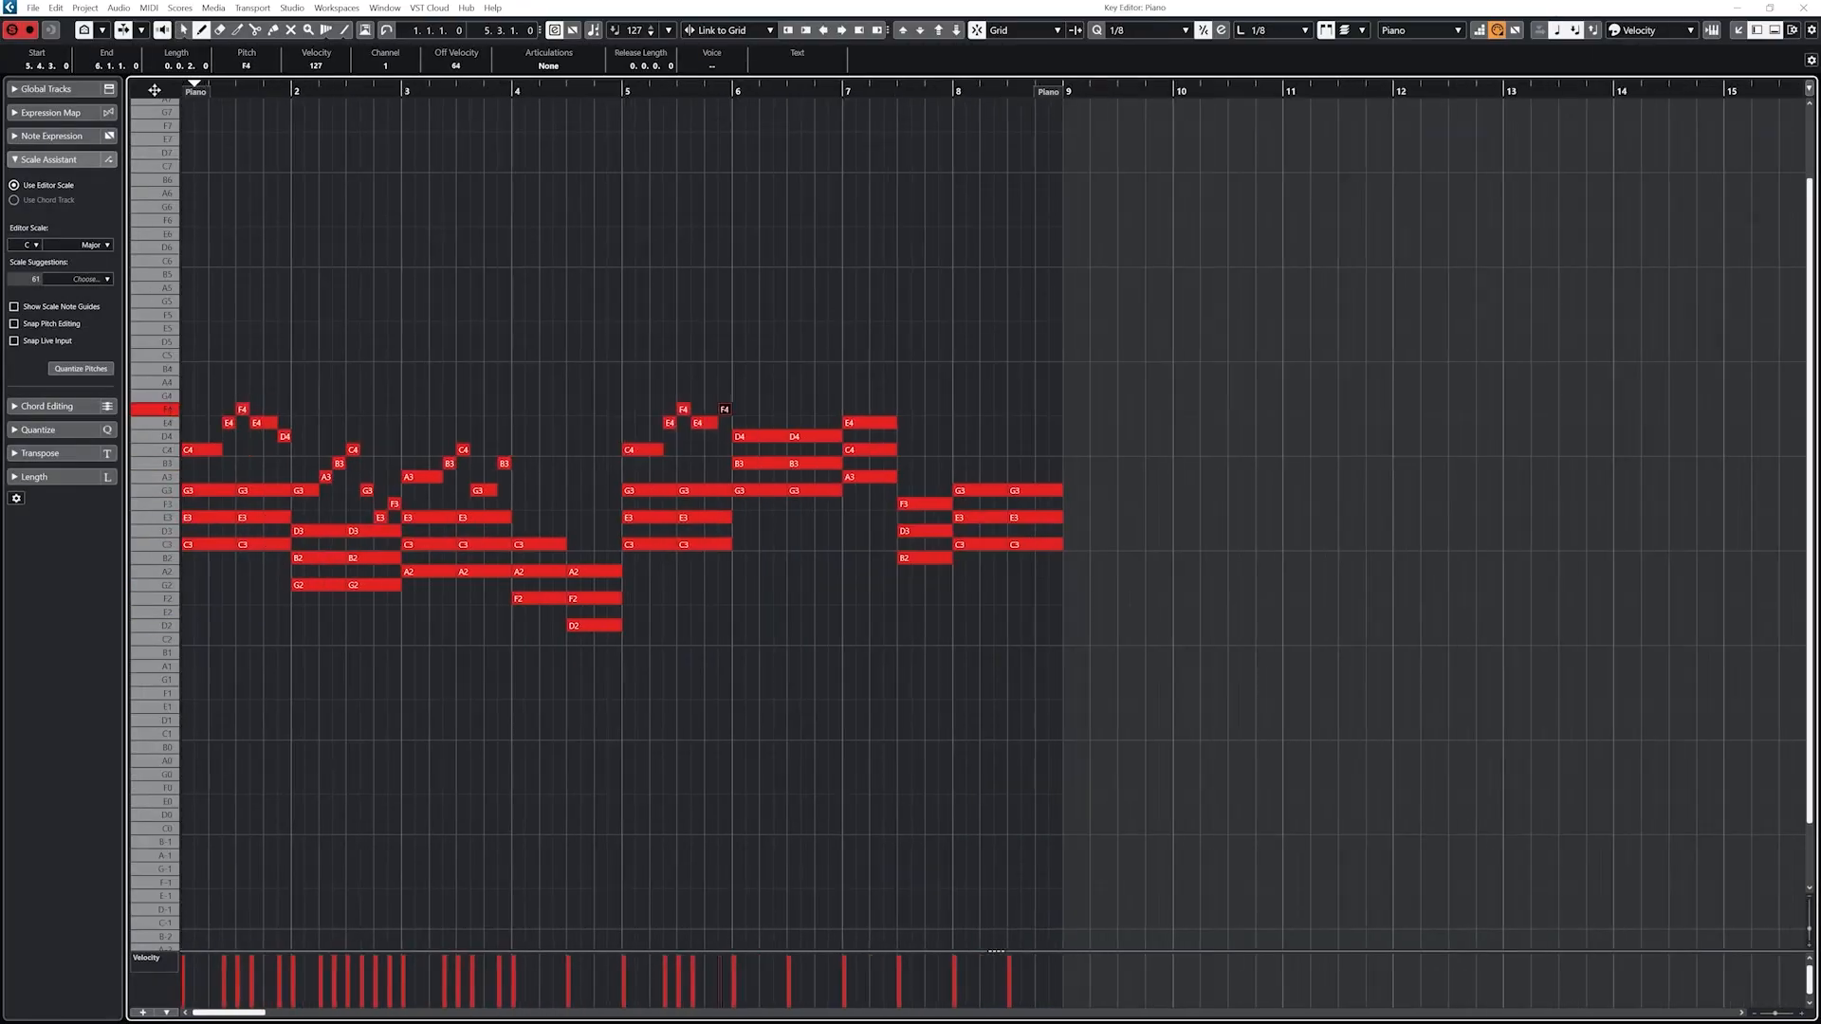
left_click_drag(185, 966, 399, 971)
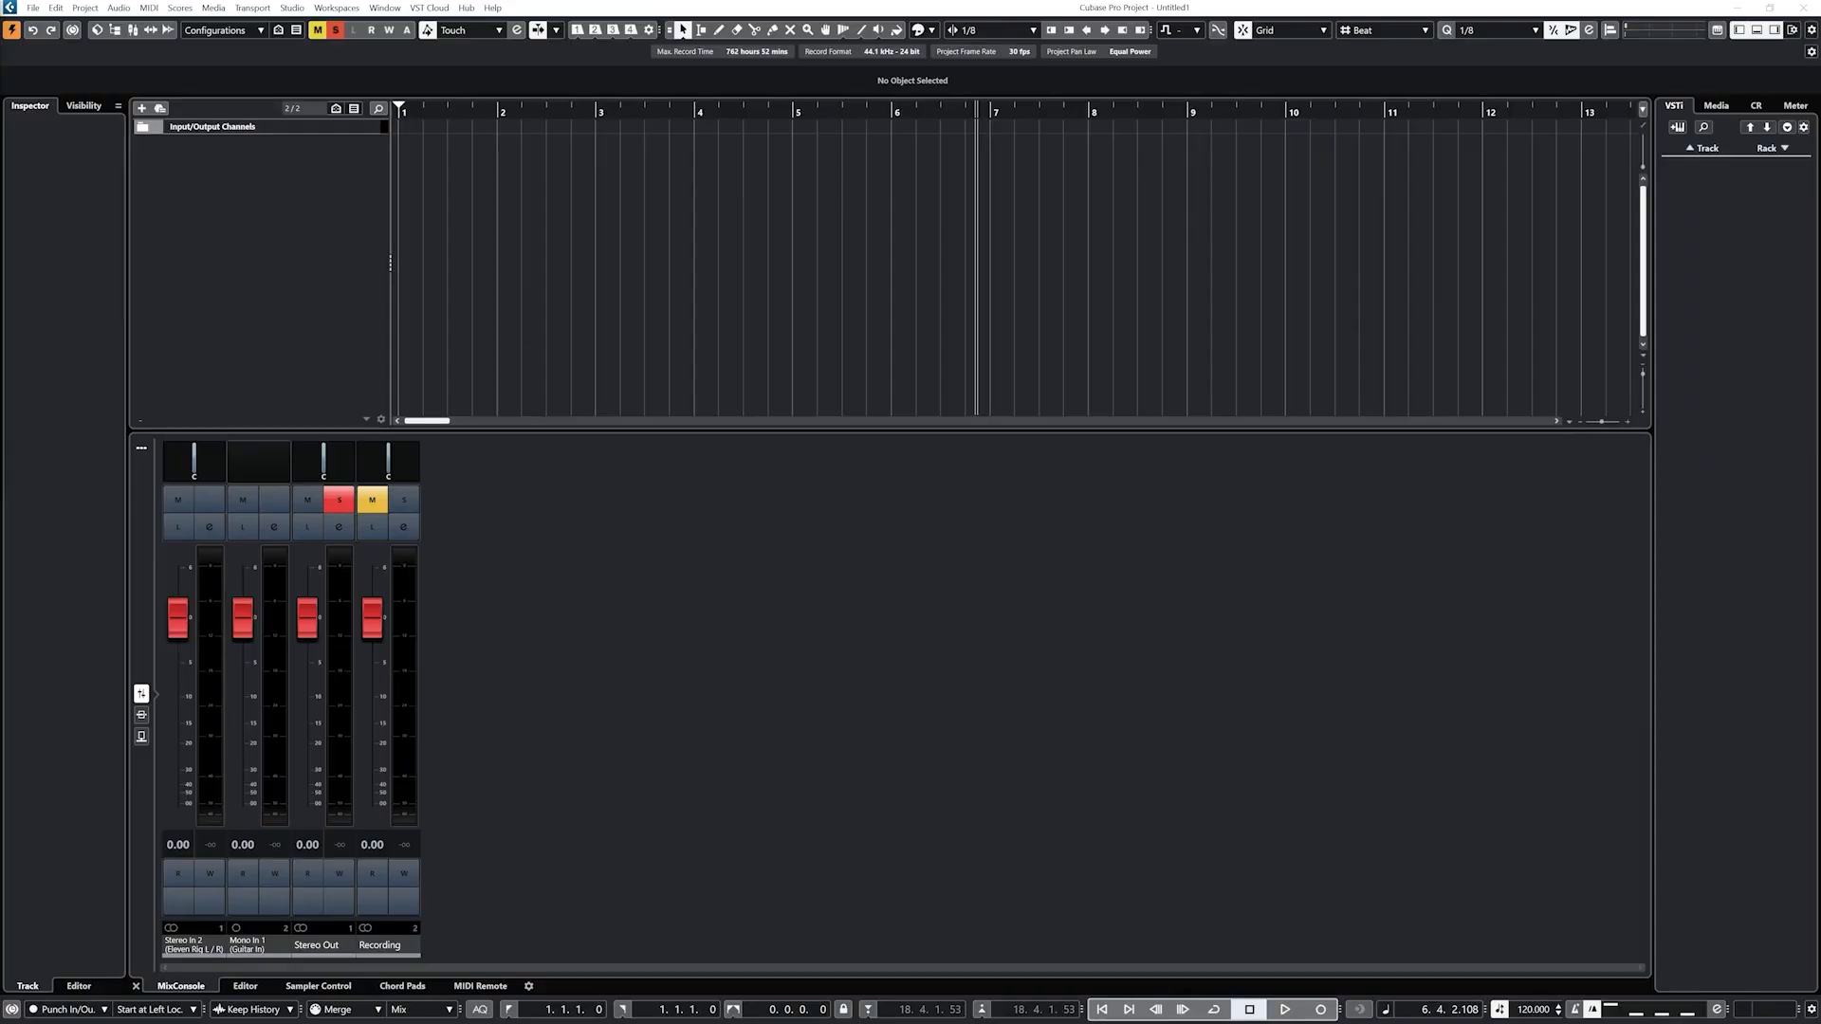
- Add an instrument track using HALion Sonic SE, routed to Stereo Out and named Piano
right_click(264, 209)
left_click(277, 226)
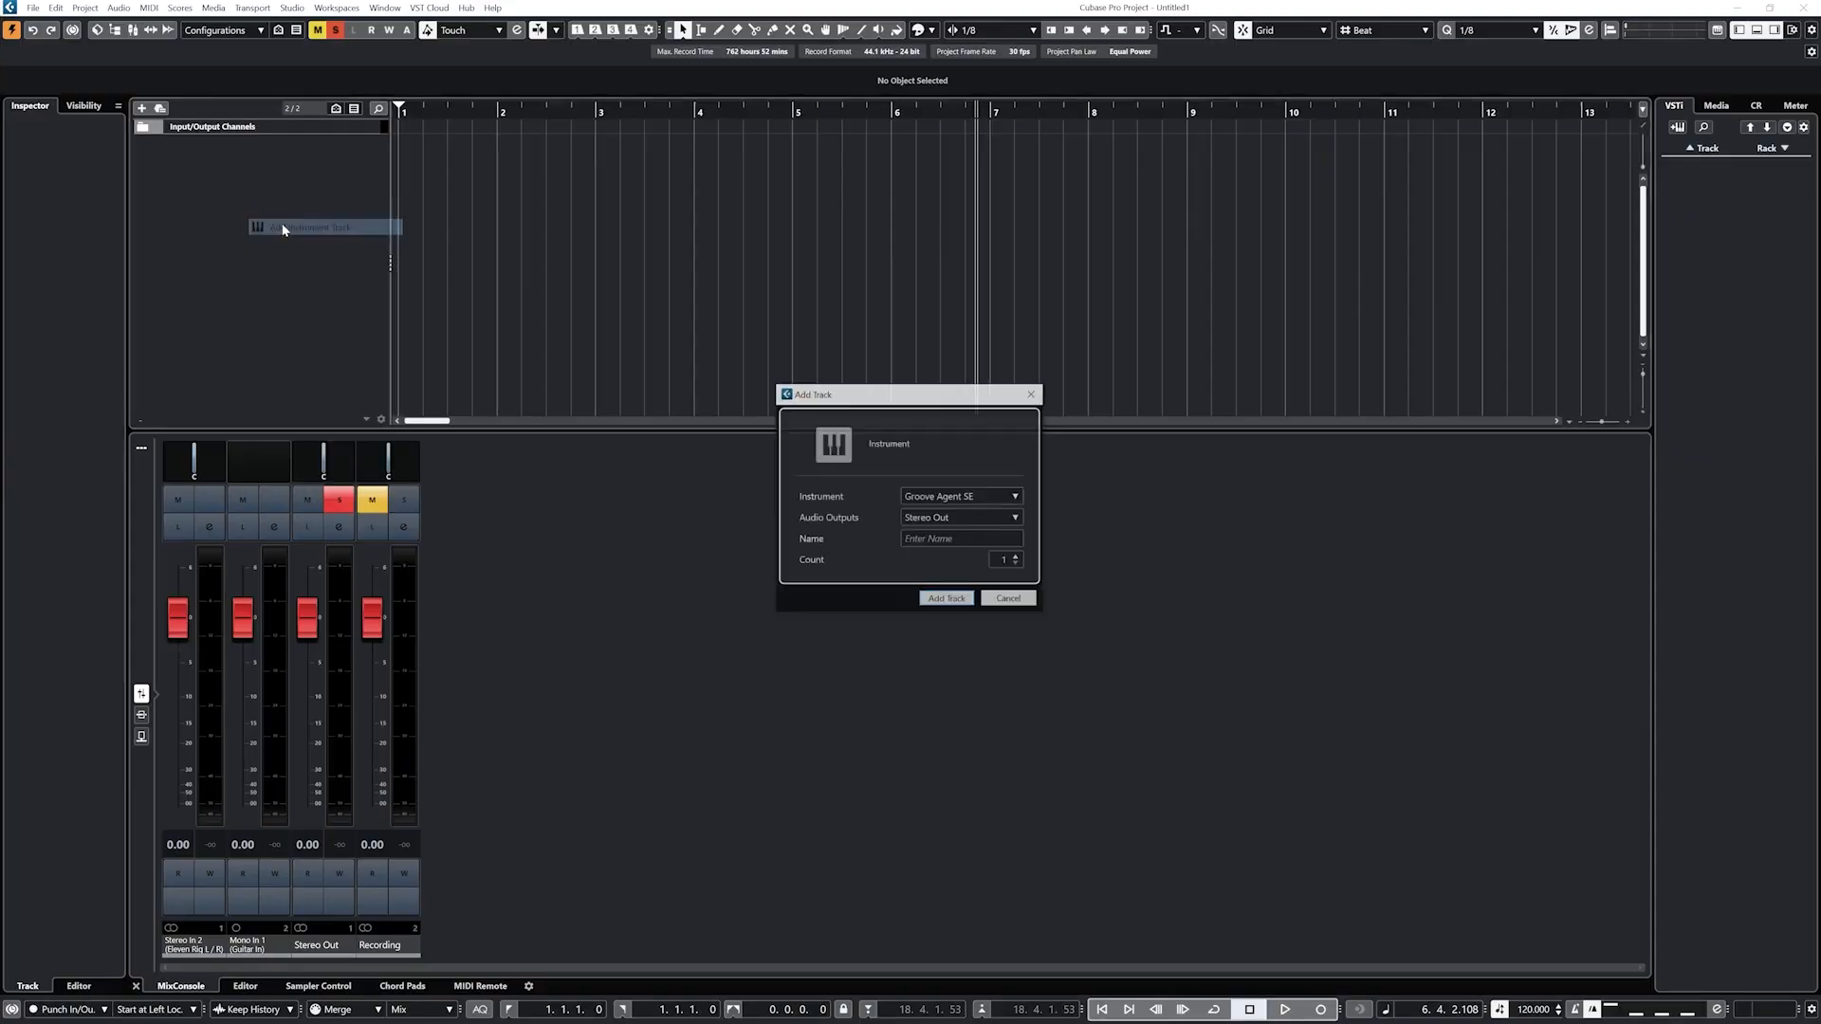
left_click(961, 496)
left_click(868, 714)
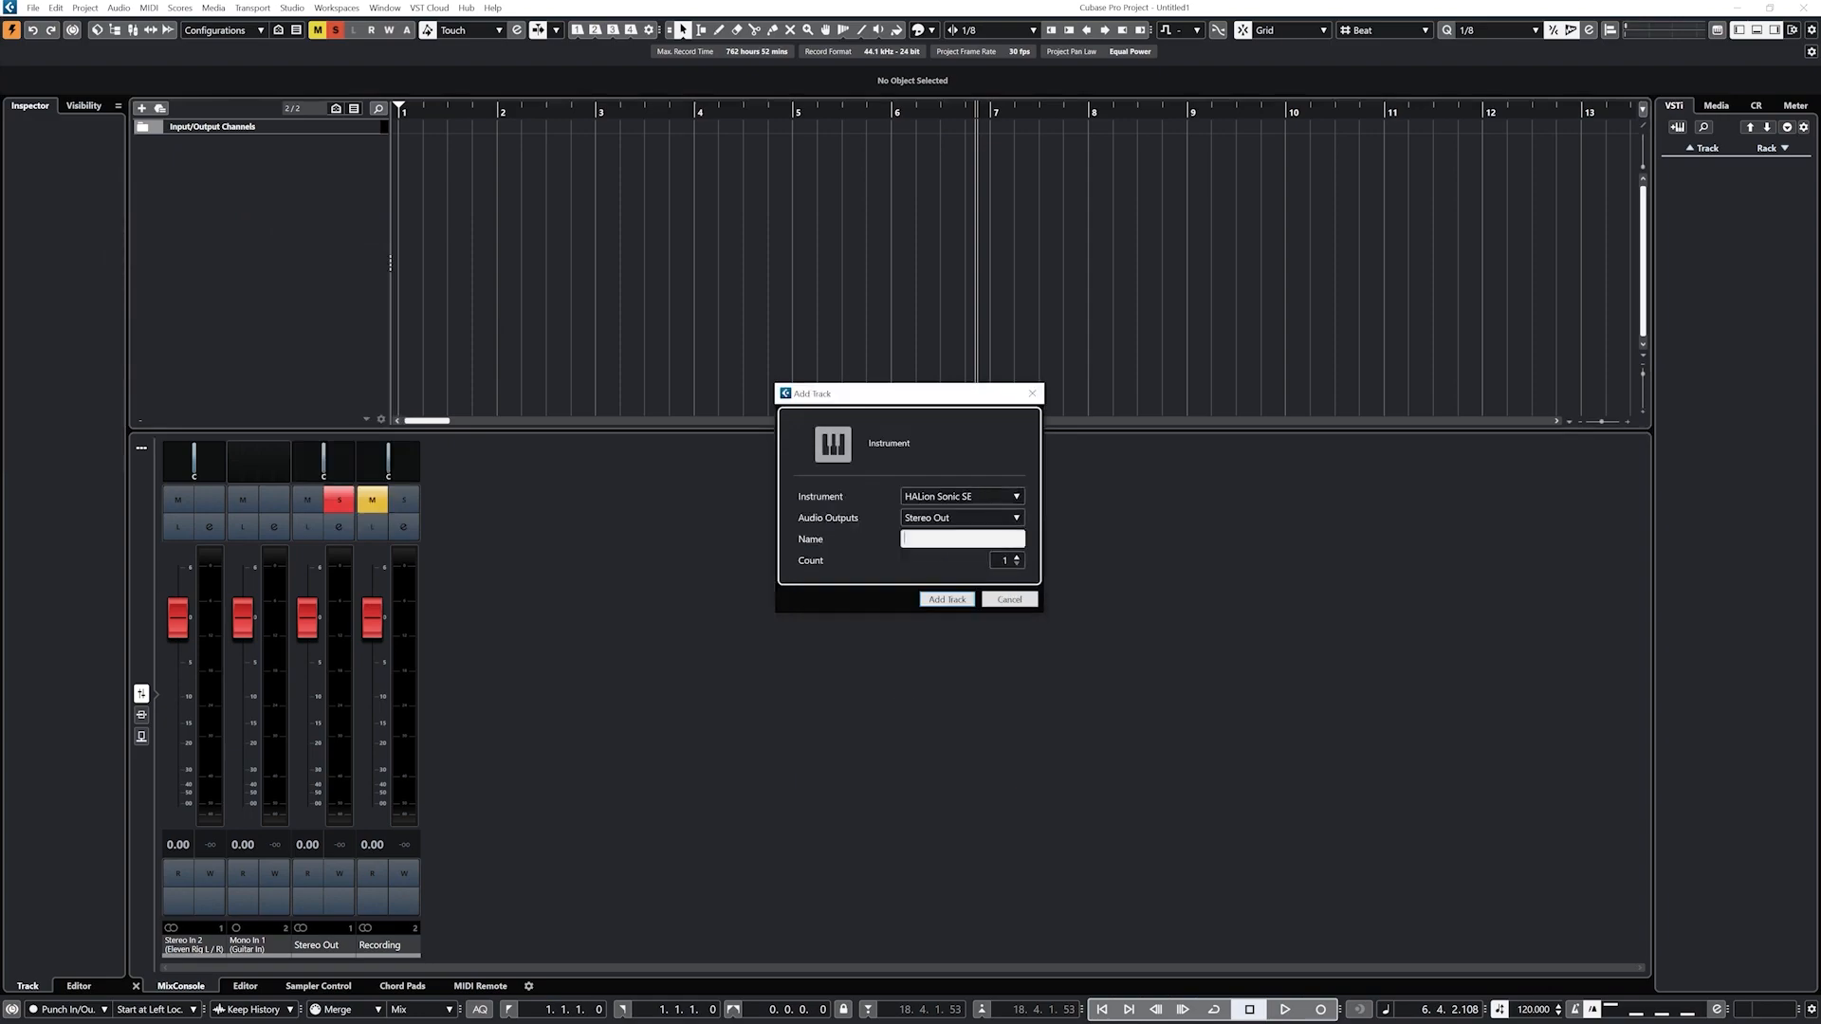
type("Pioa")
key("Return")
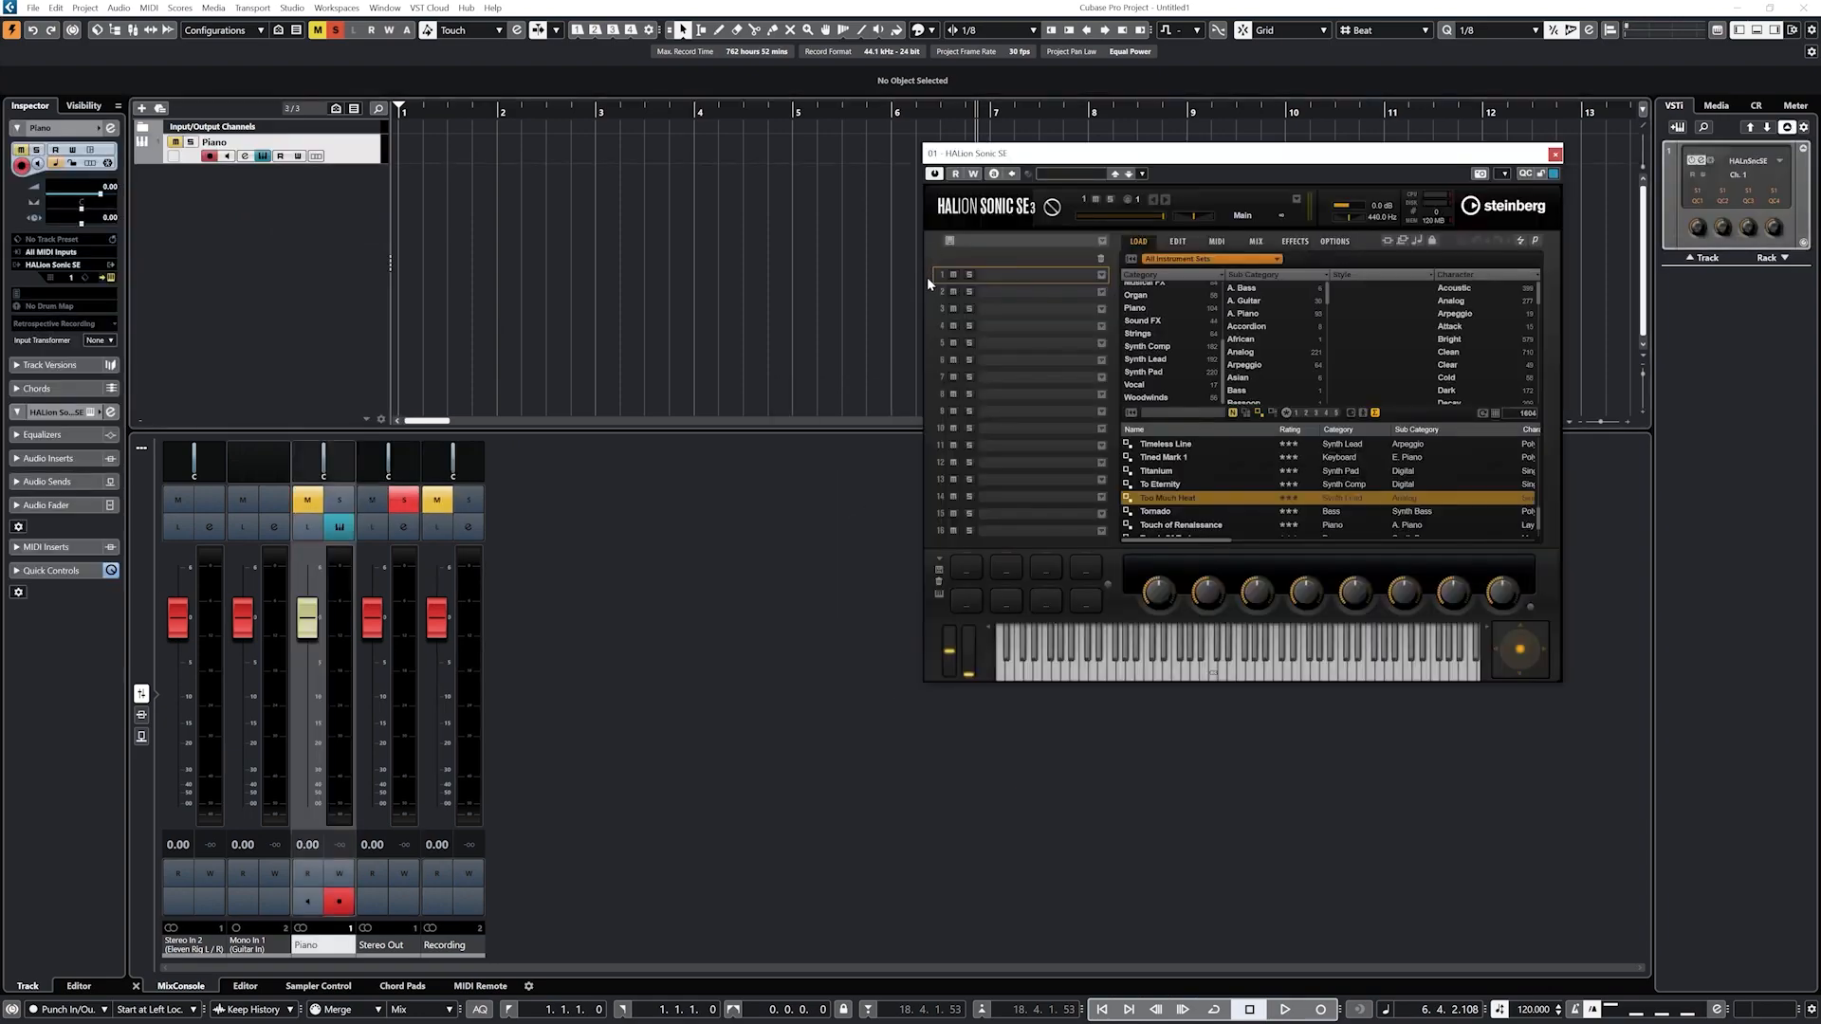
- Load the Clear View preset from the Piano category into HALion Sonic SE and close the instrument window
left_click(1146, 309)
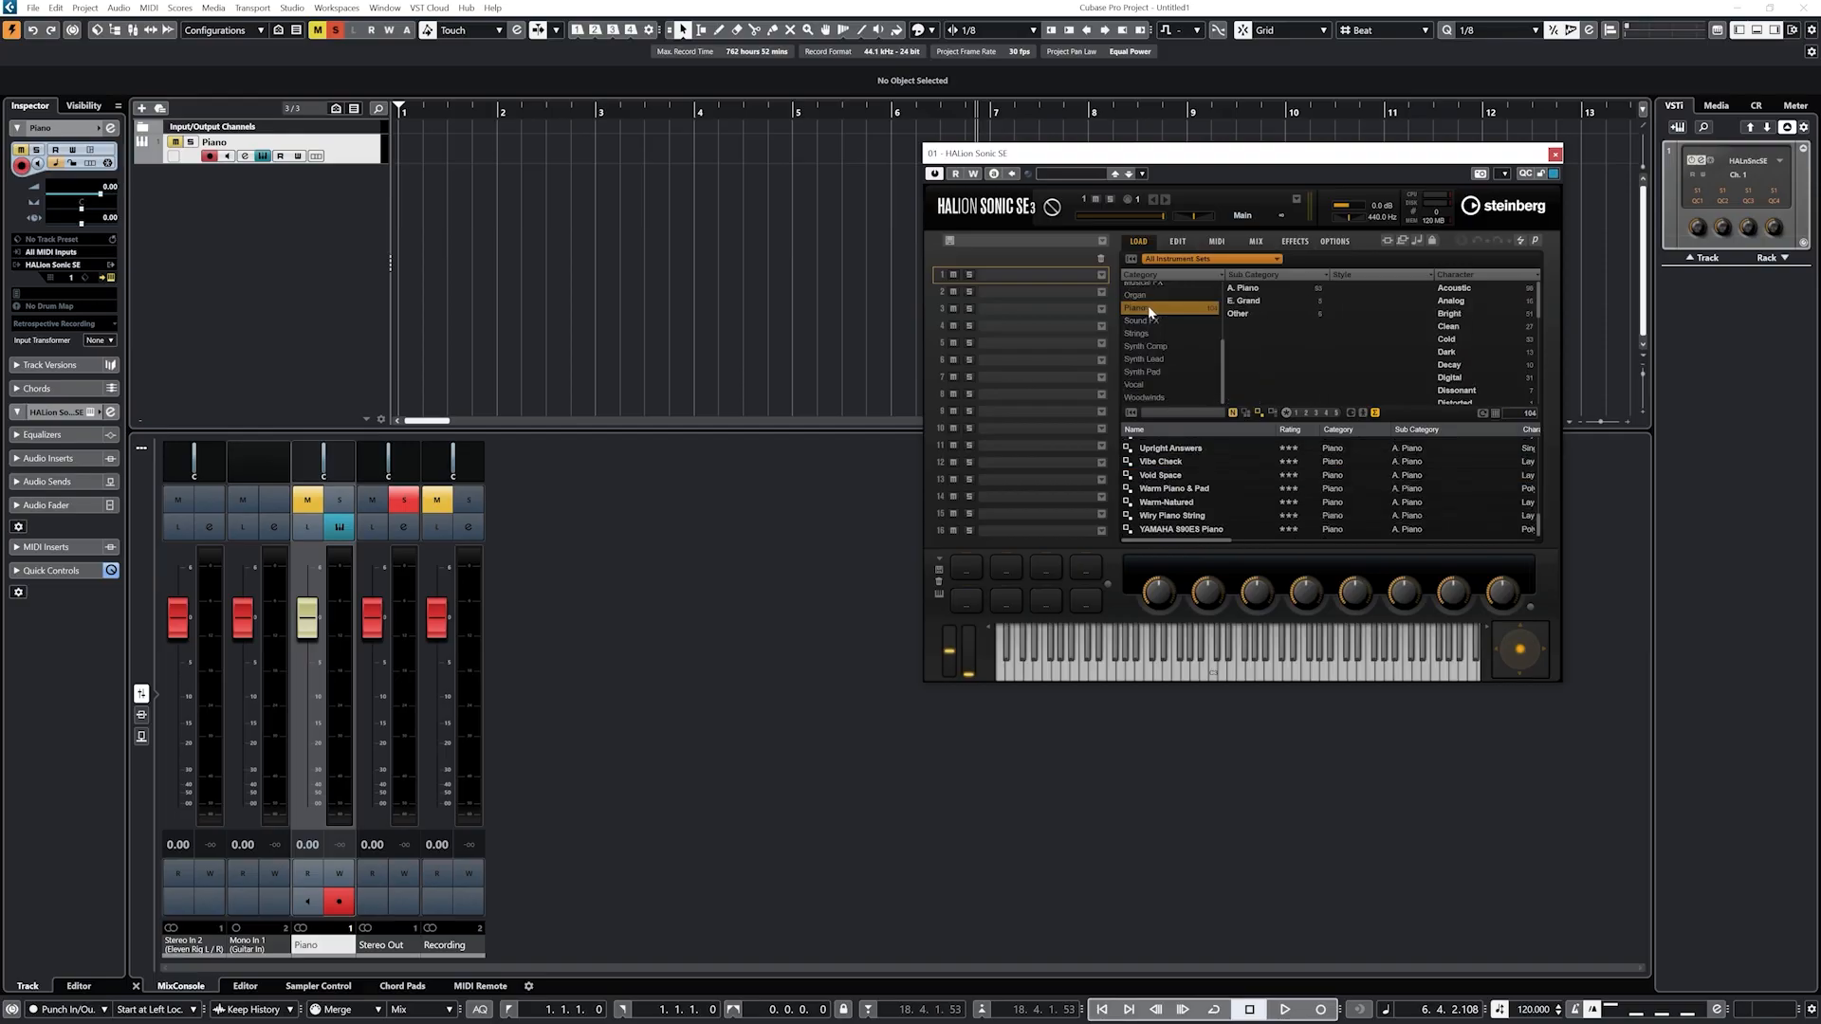
scroll(1206, 479, "up", 8)
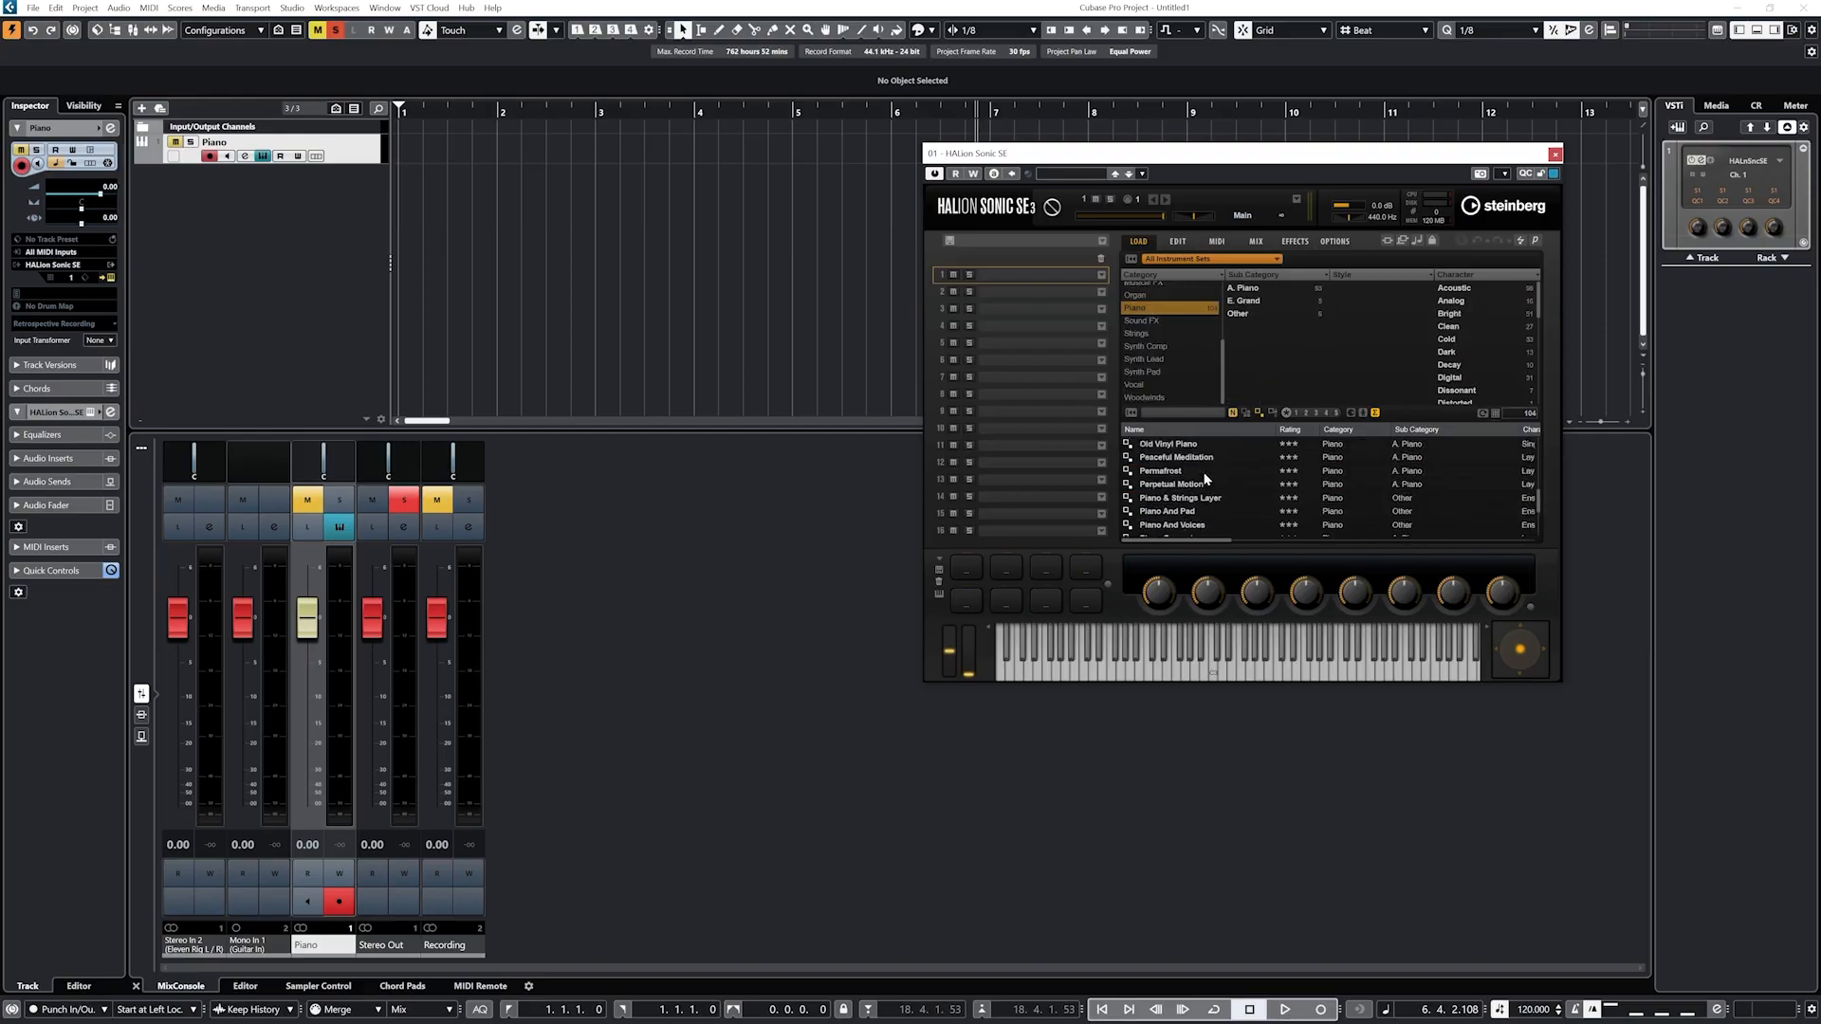
scroll(1207, 479, "up", 8)
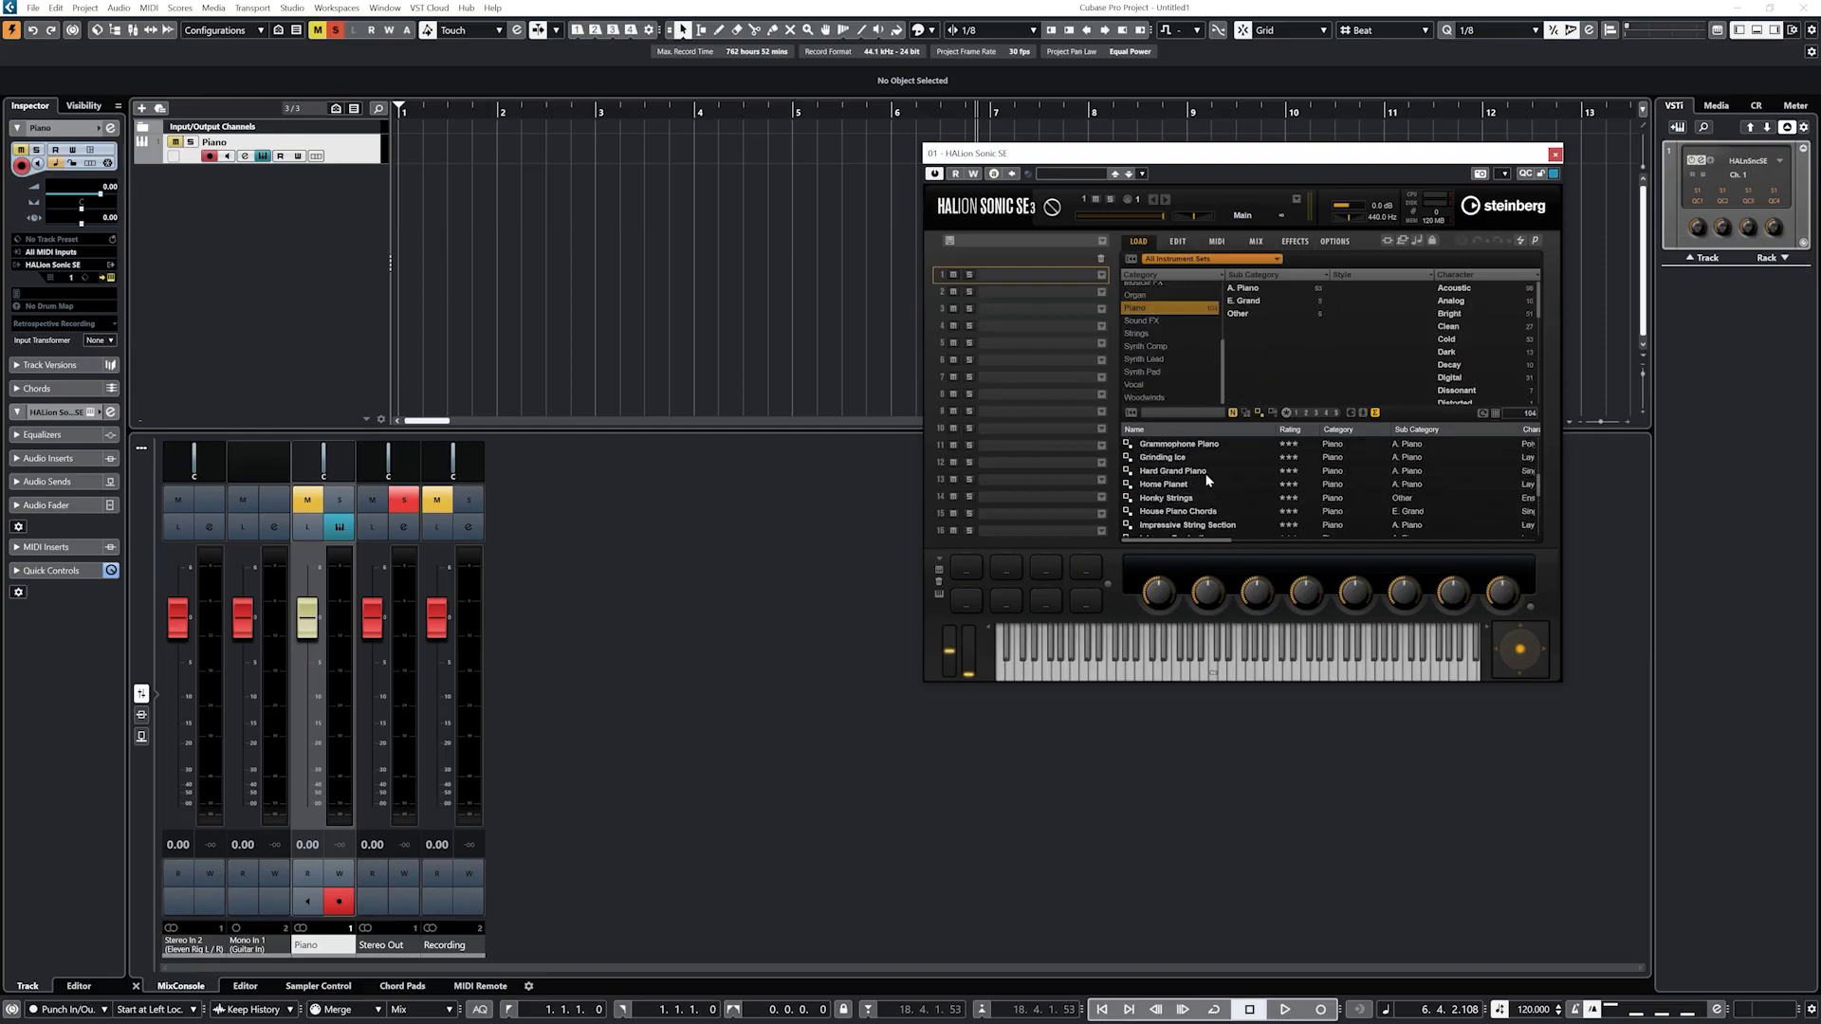
scroll(1206, 481, "up", 3)
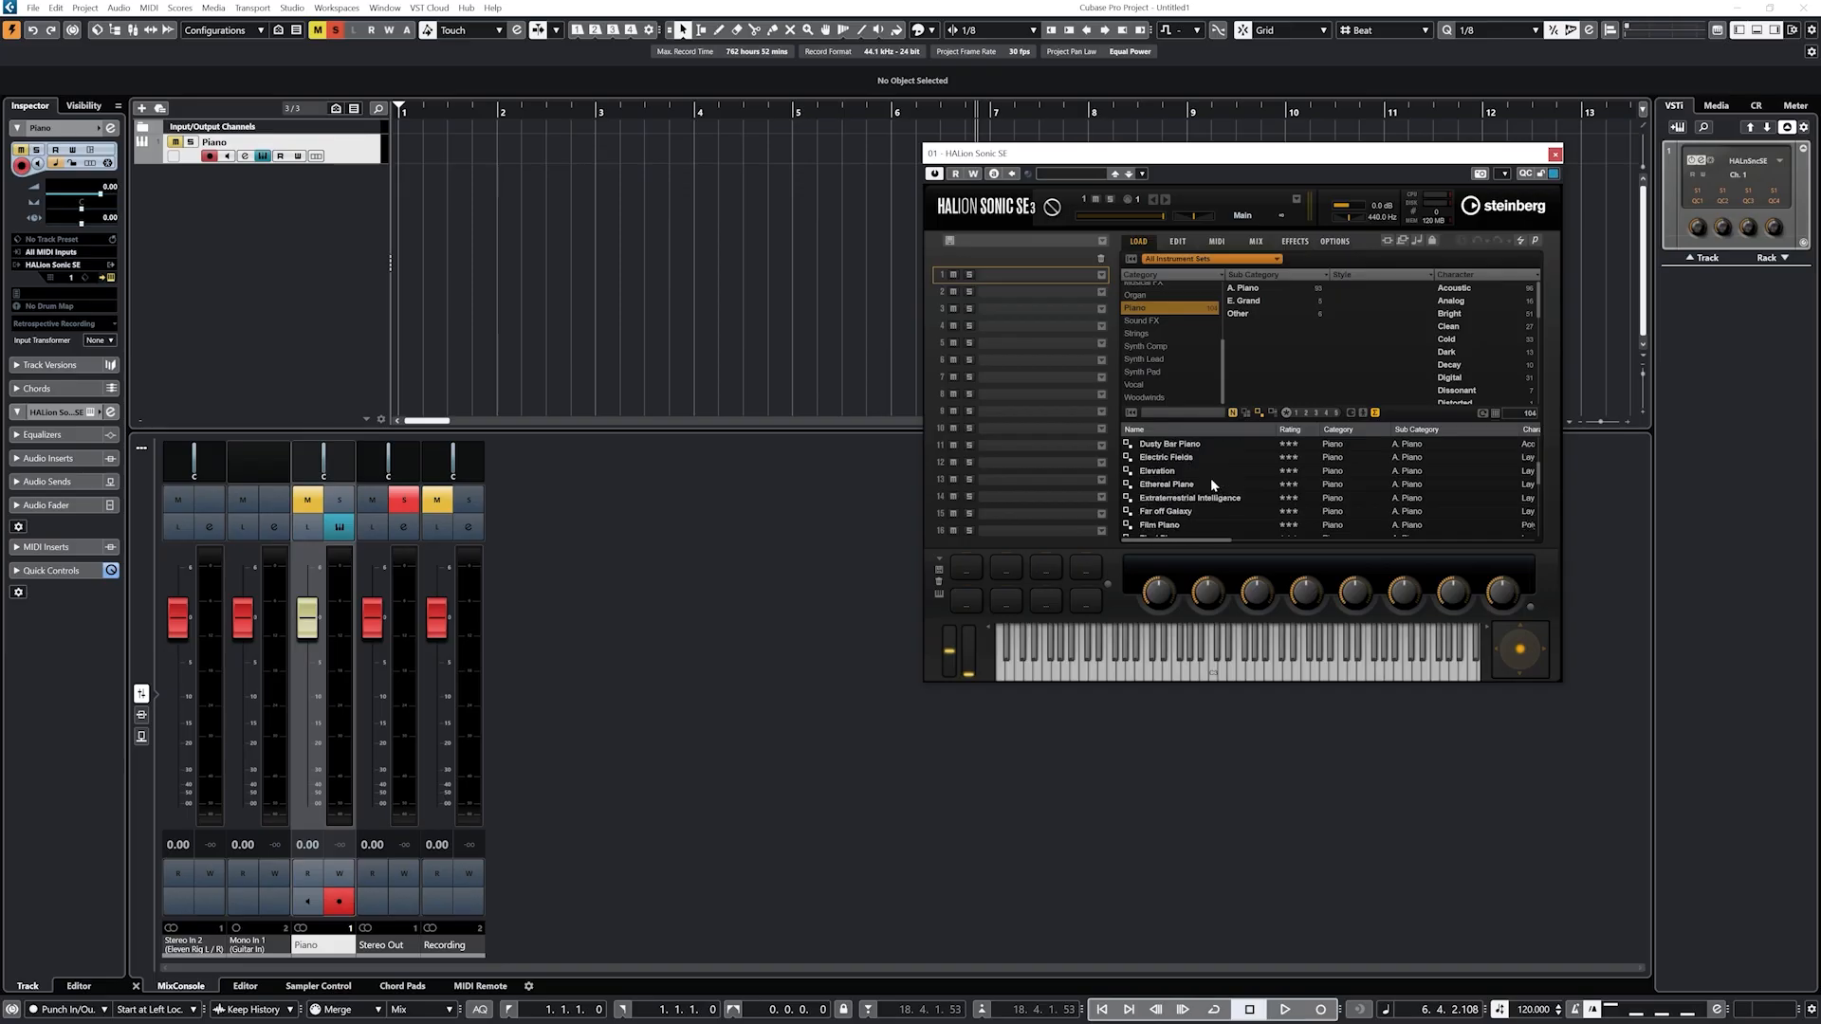
scroll(1210, 478, "up", 3)
left_click(1175, 445)
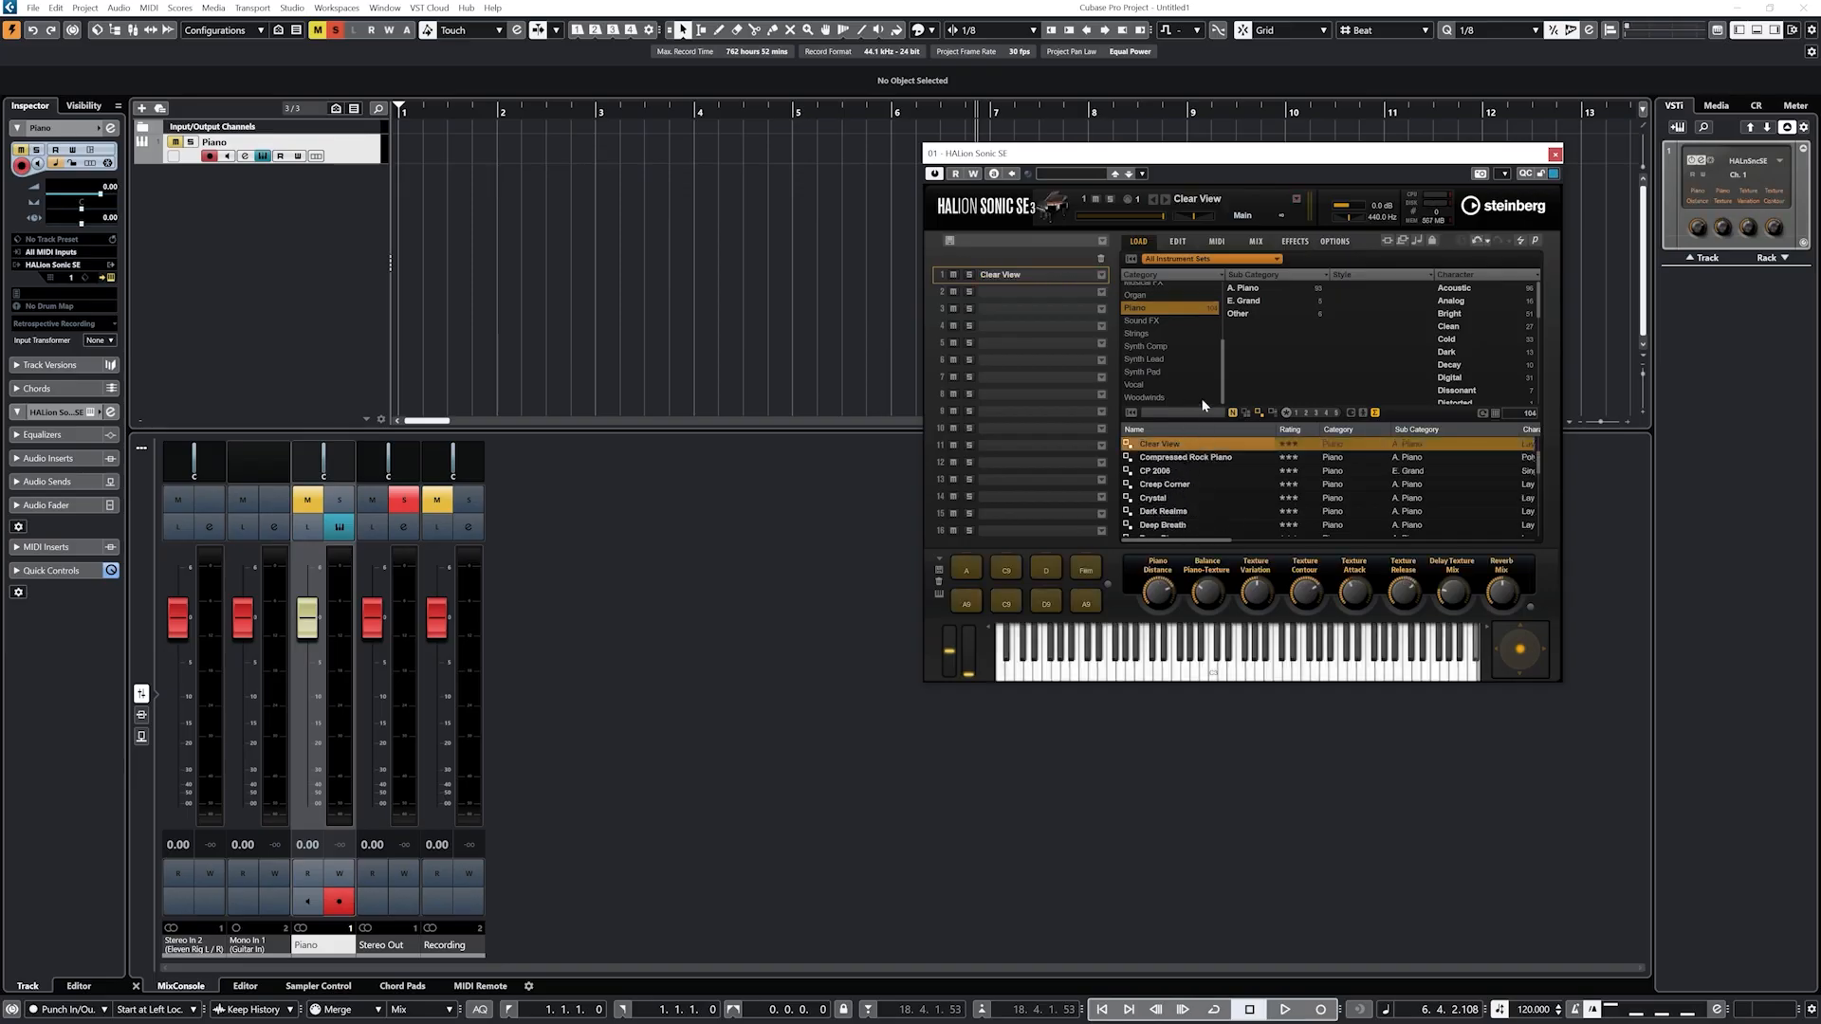
left_click(1555, 153)
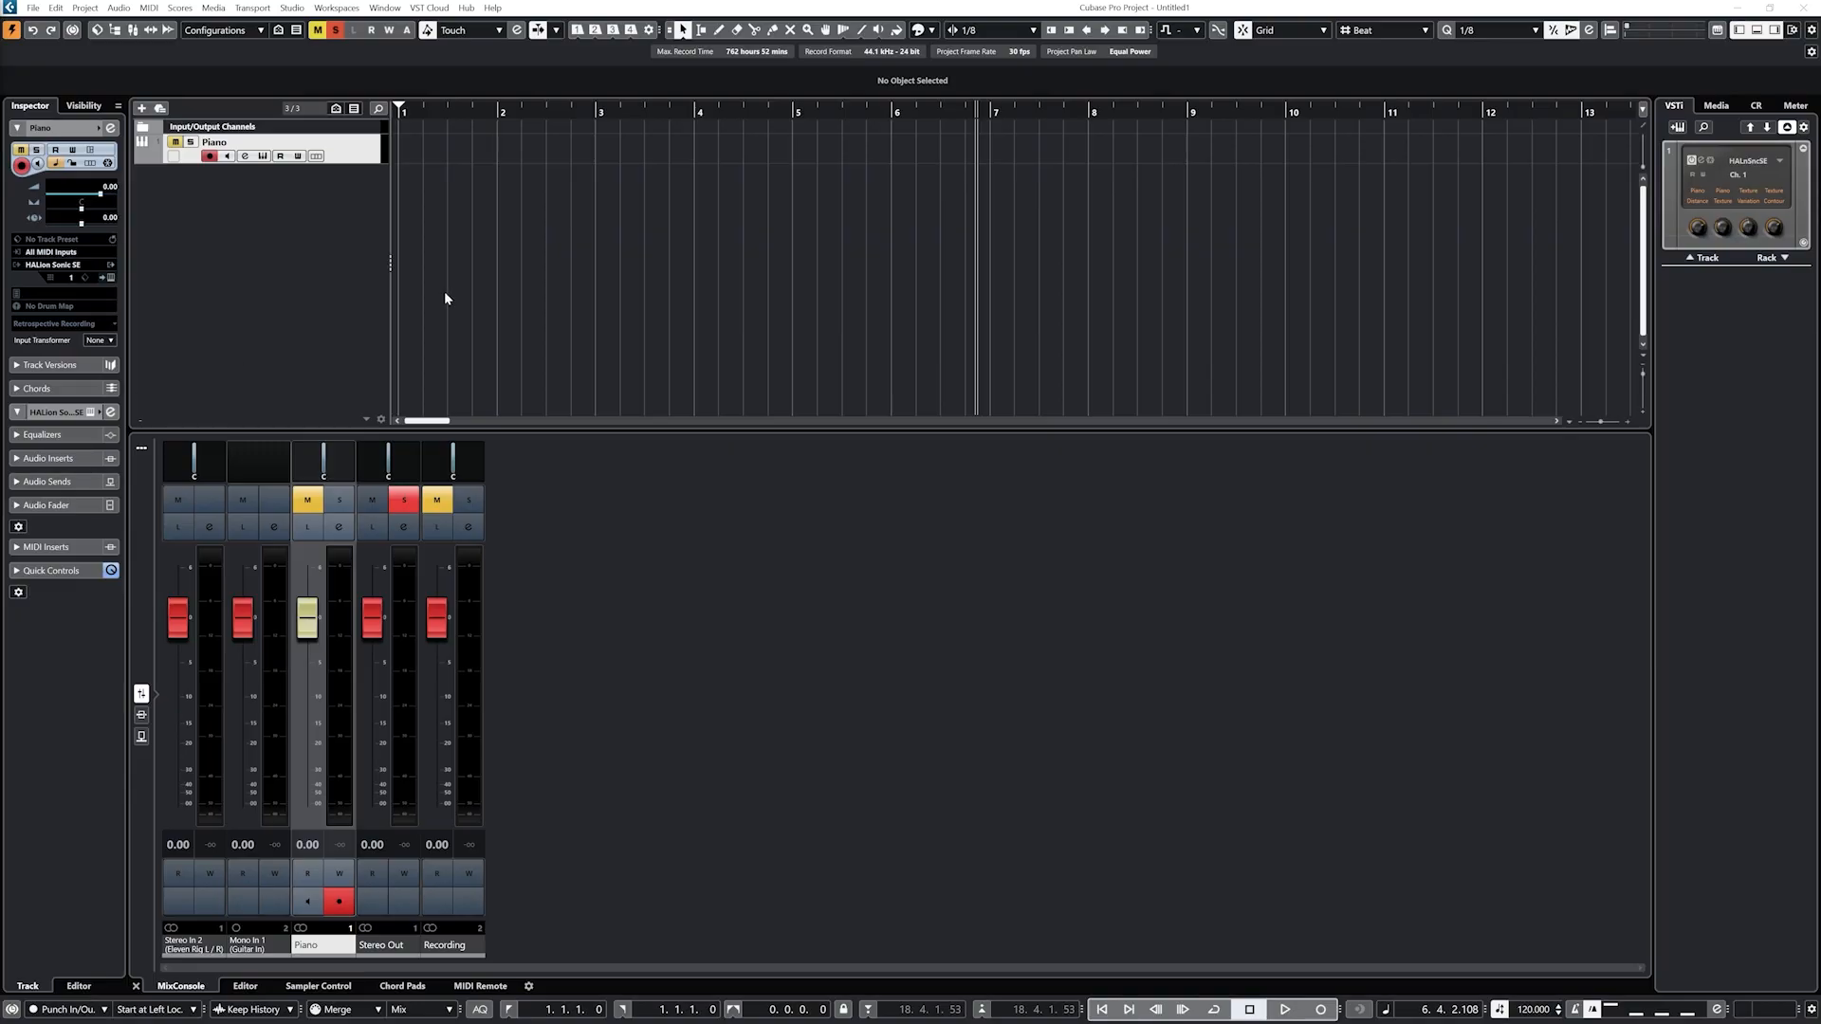
- Draw a MIDI part from bar 1 to bar 9 on the Piano track and open it in a separate Key Editor window
left_click(718, 30)
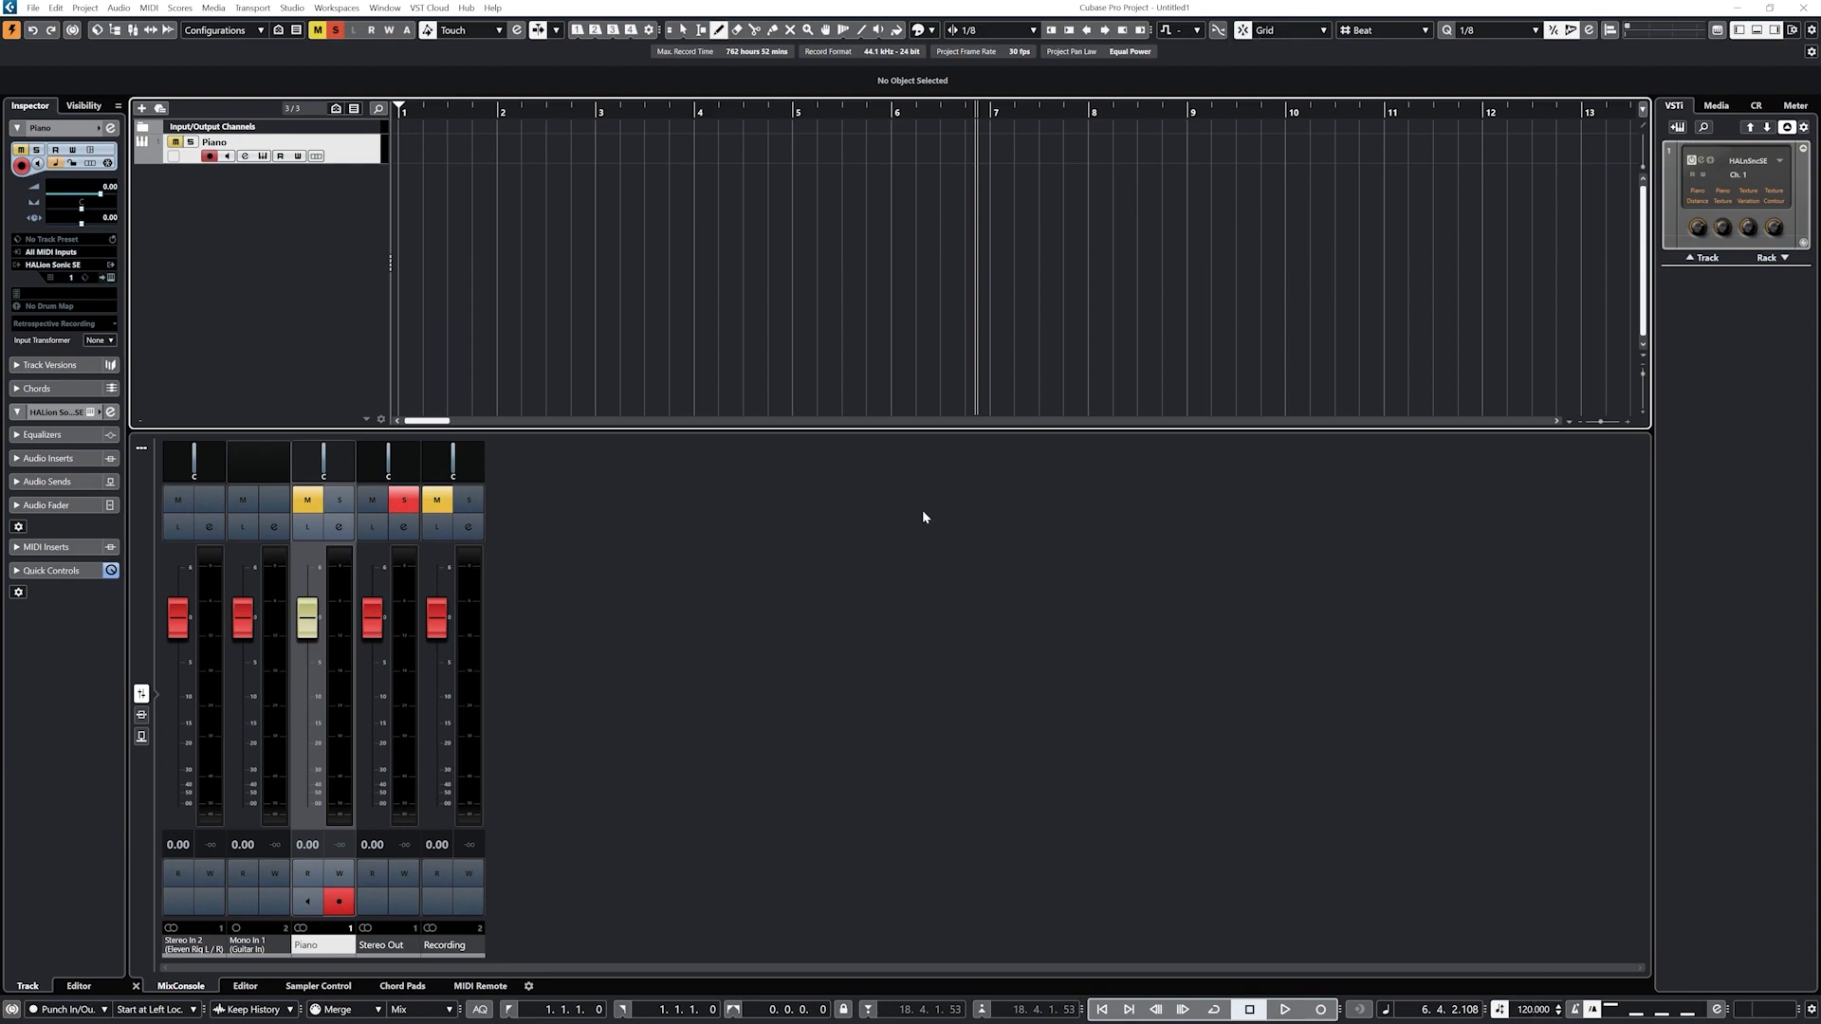
left_click_drag(414, 144, 1189, 157)
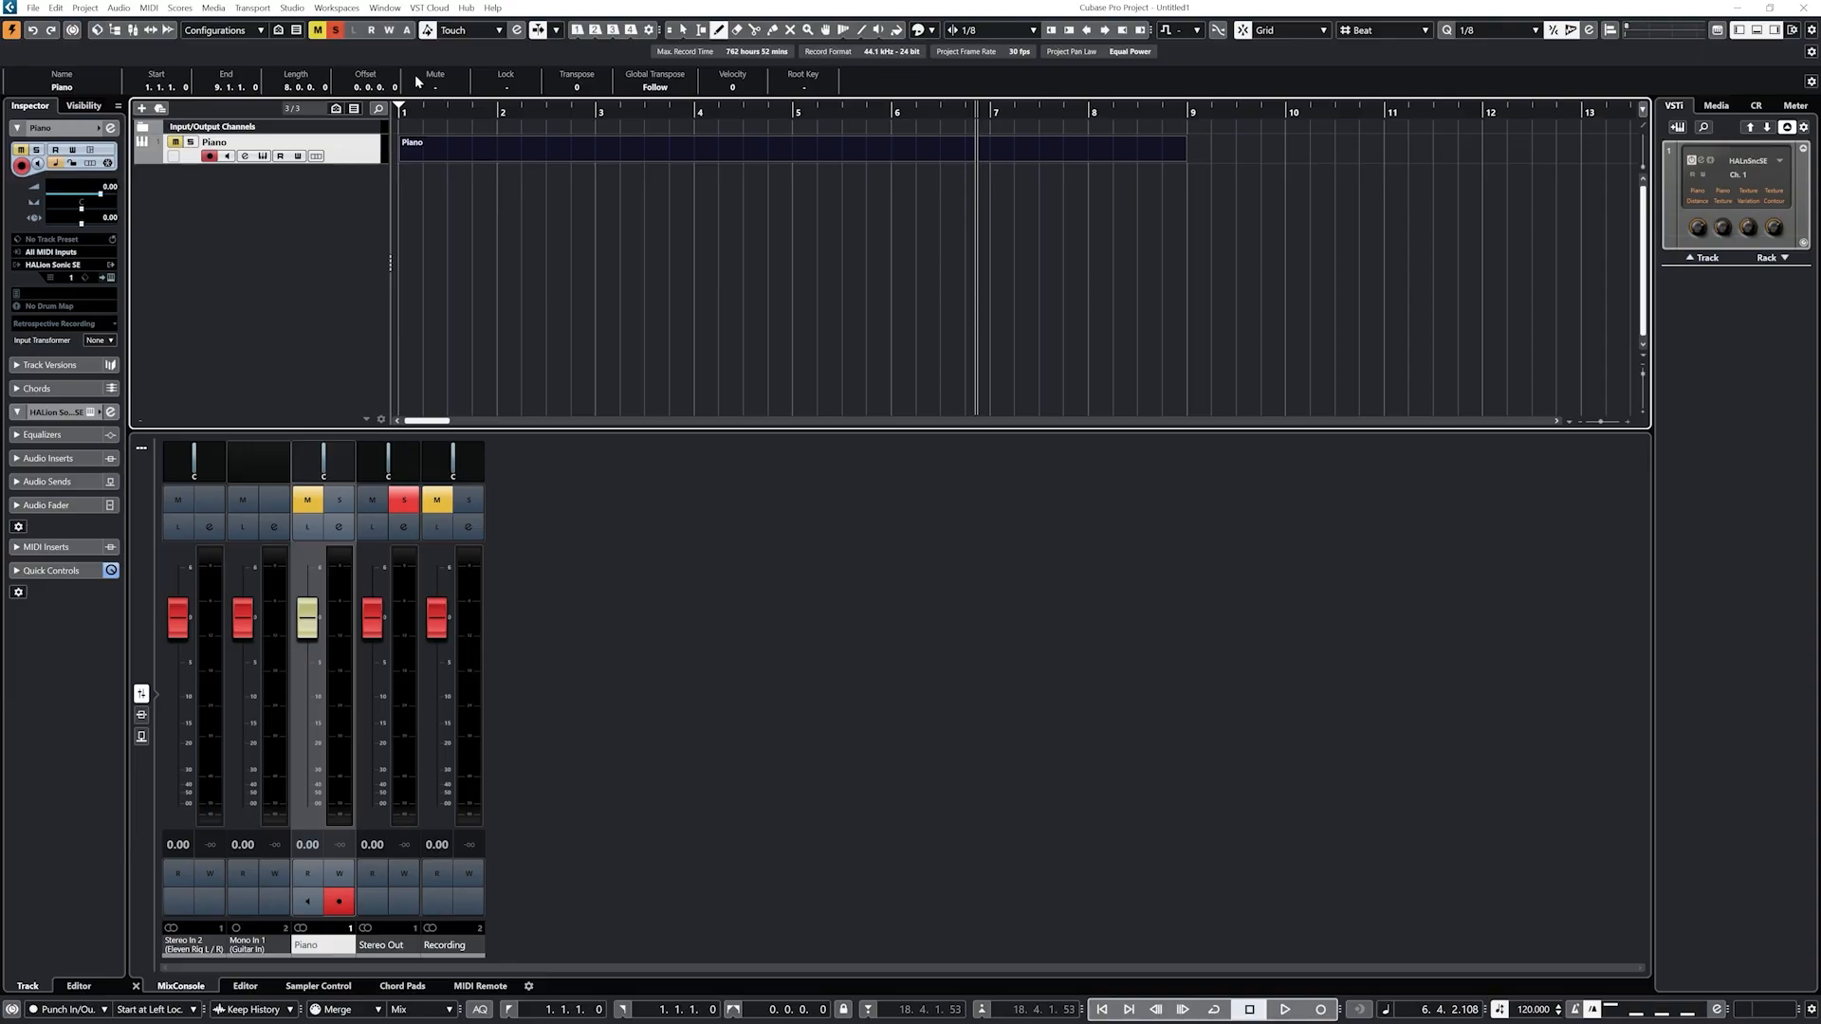
key("1")
double_click(681, 146)
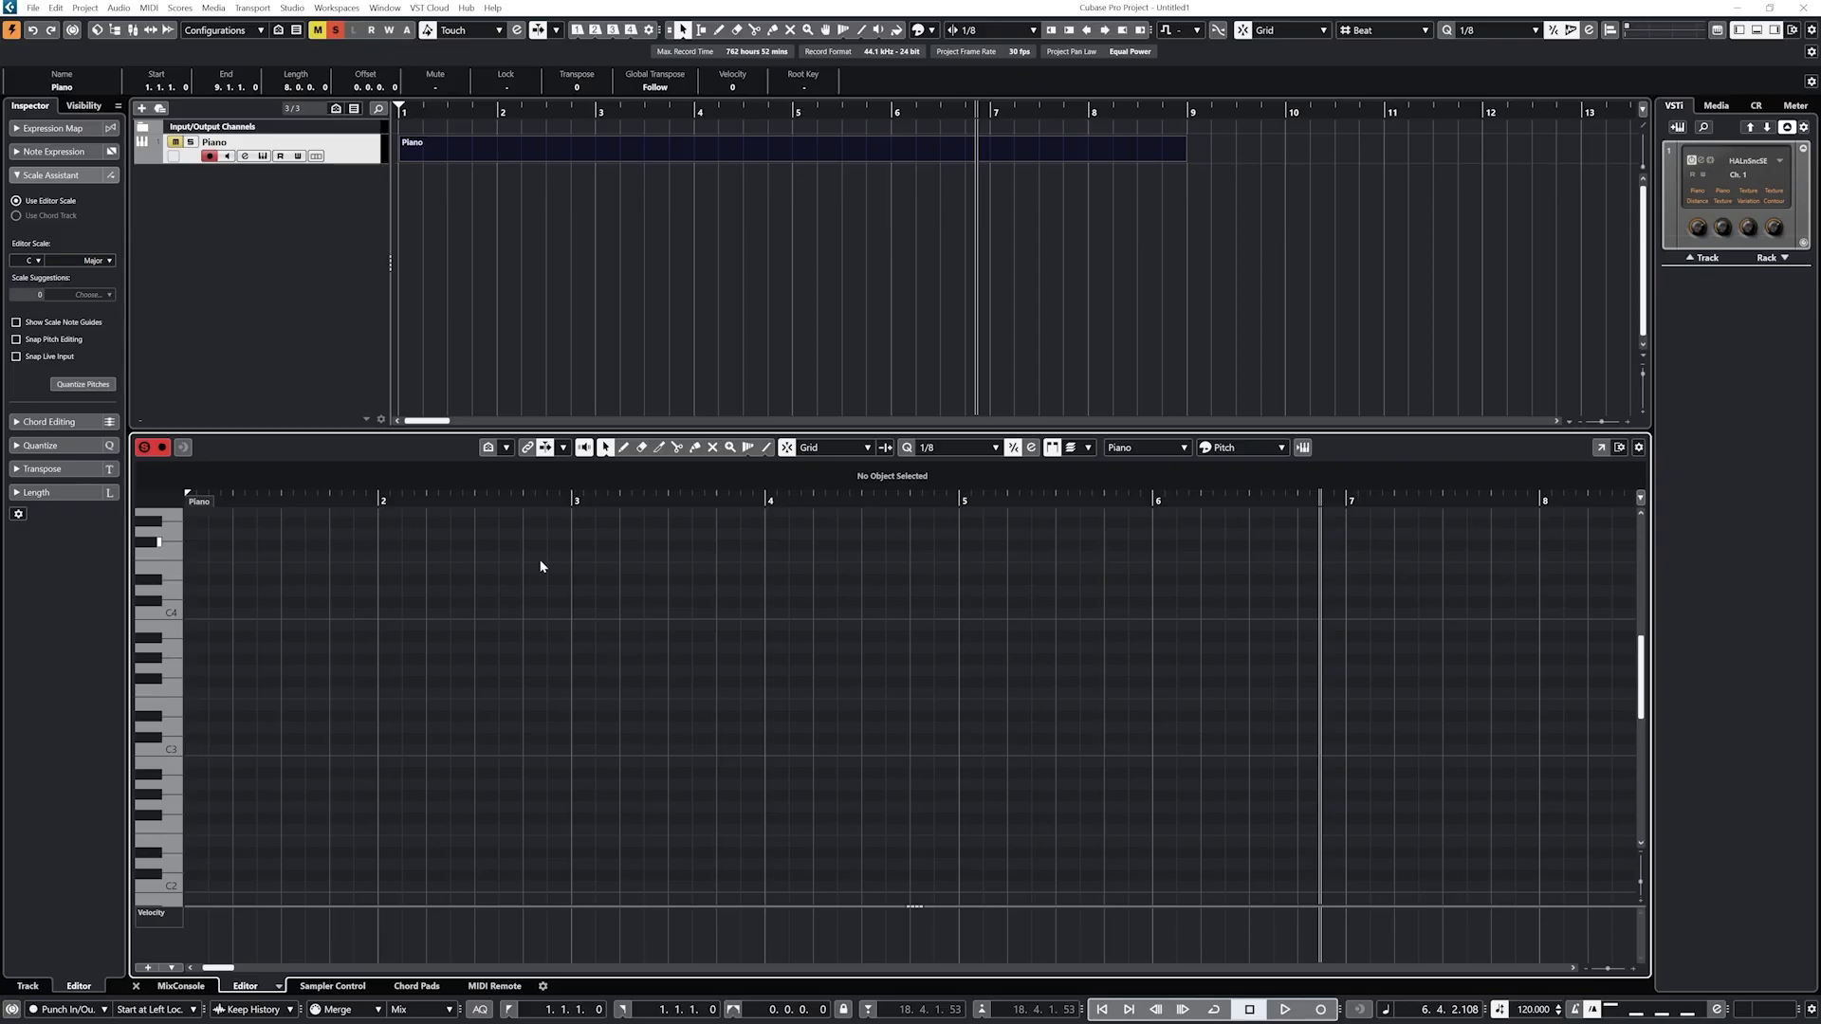
left_click(1599, 448)
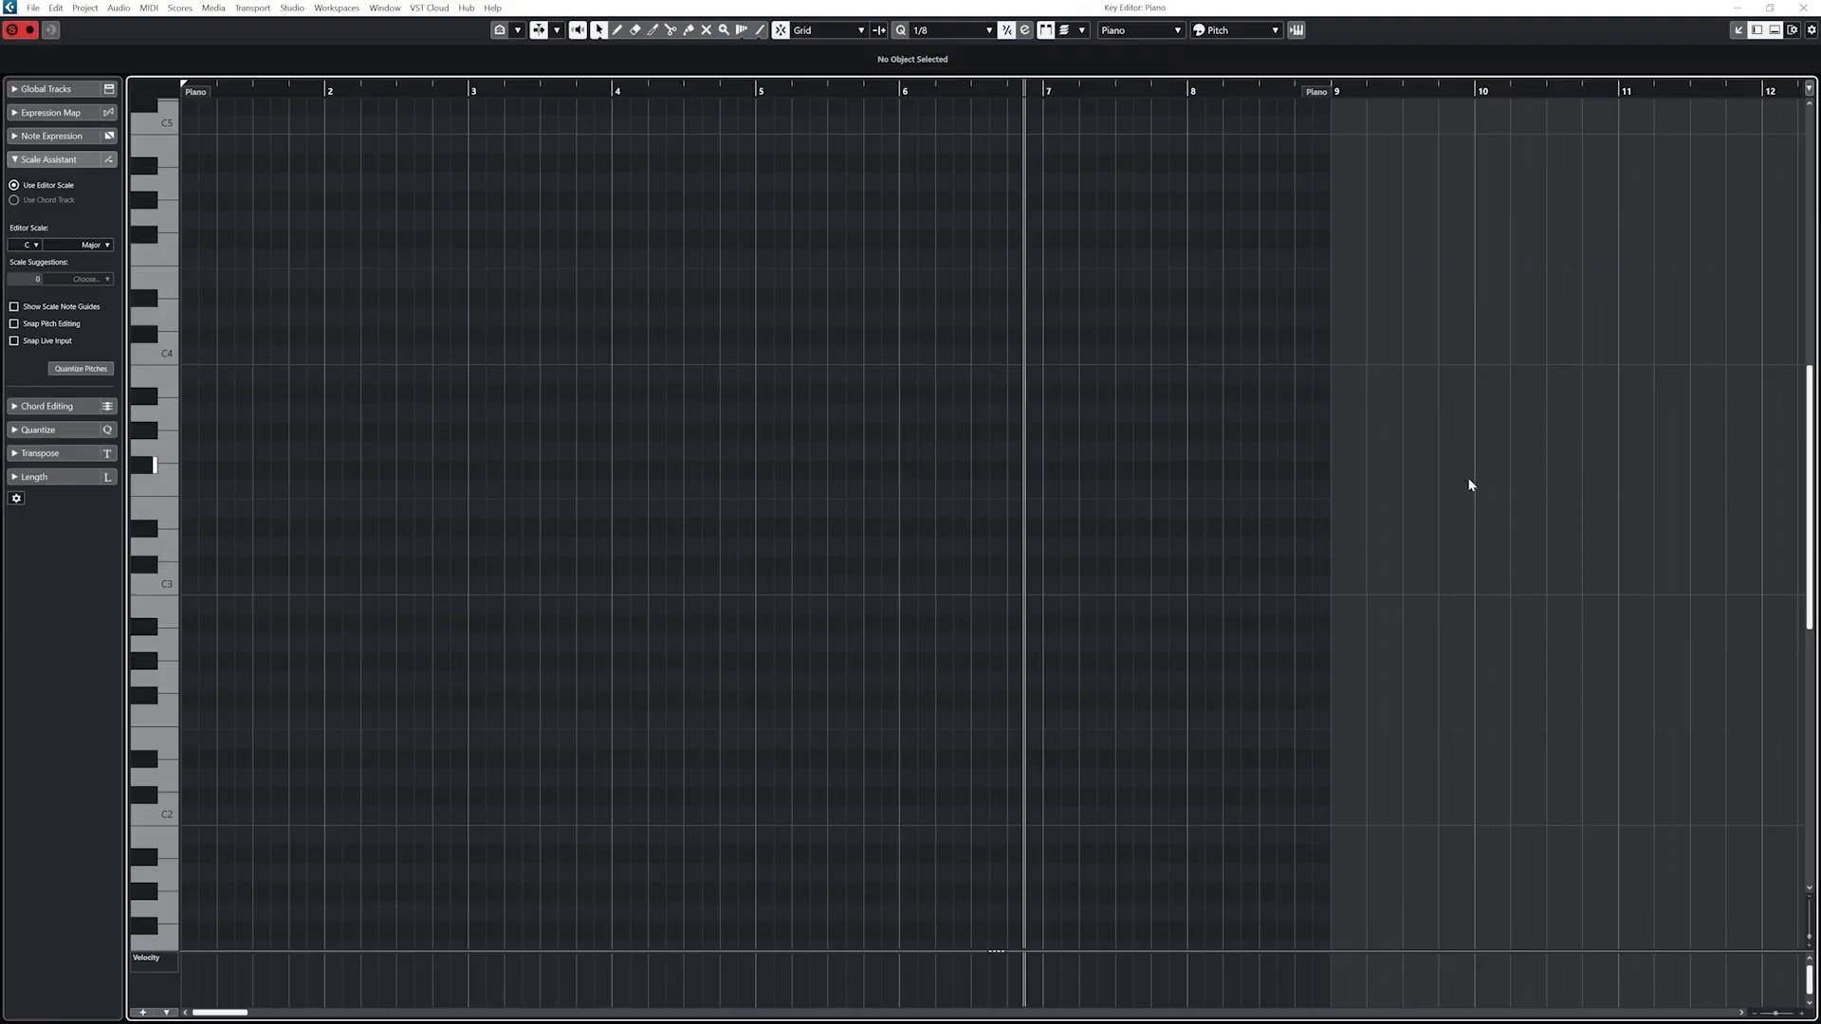
- Make all available tool groups visible in the Key Editor toolbar
left_click(1812, 31)
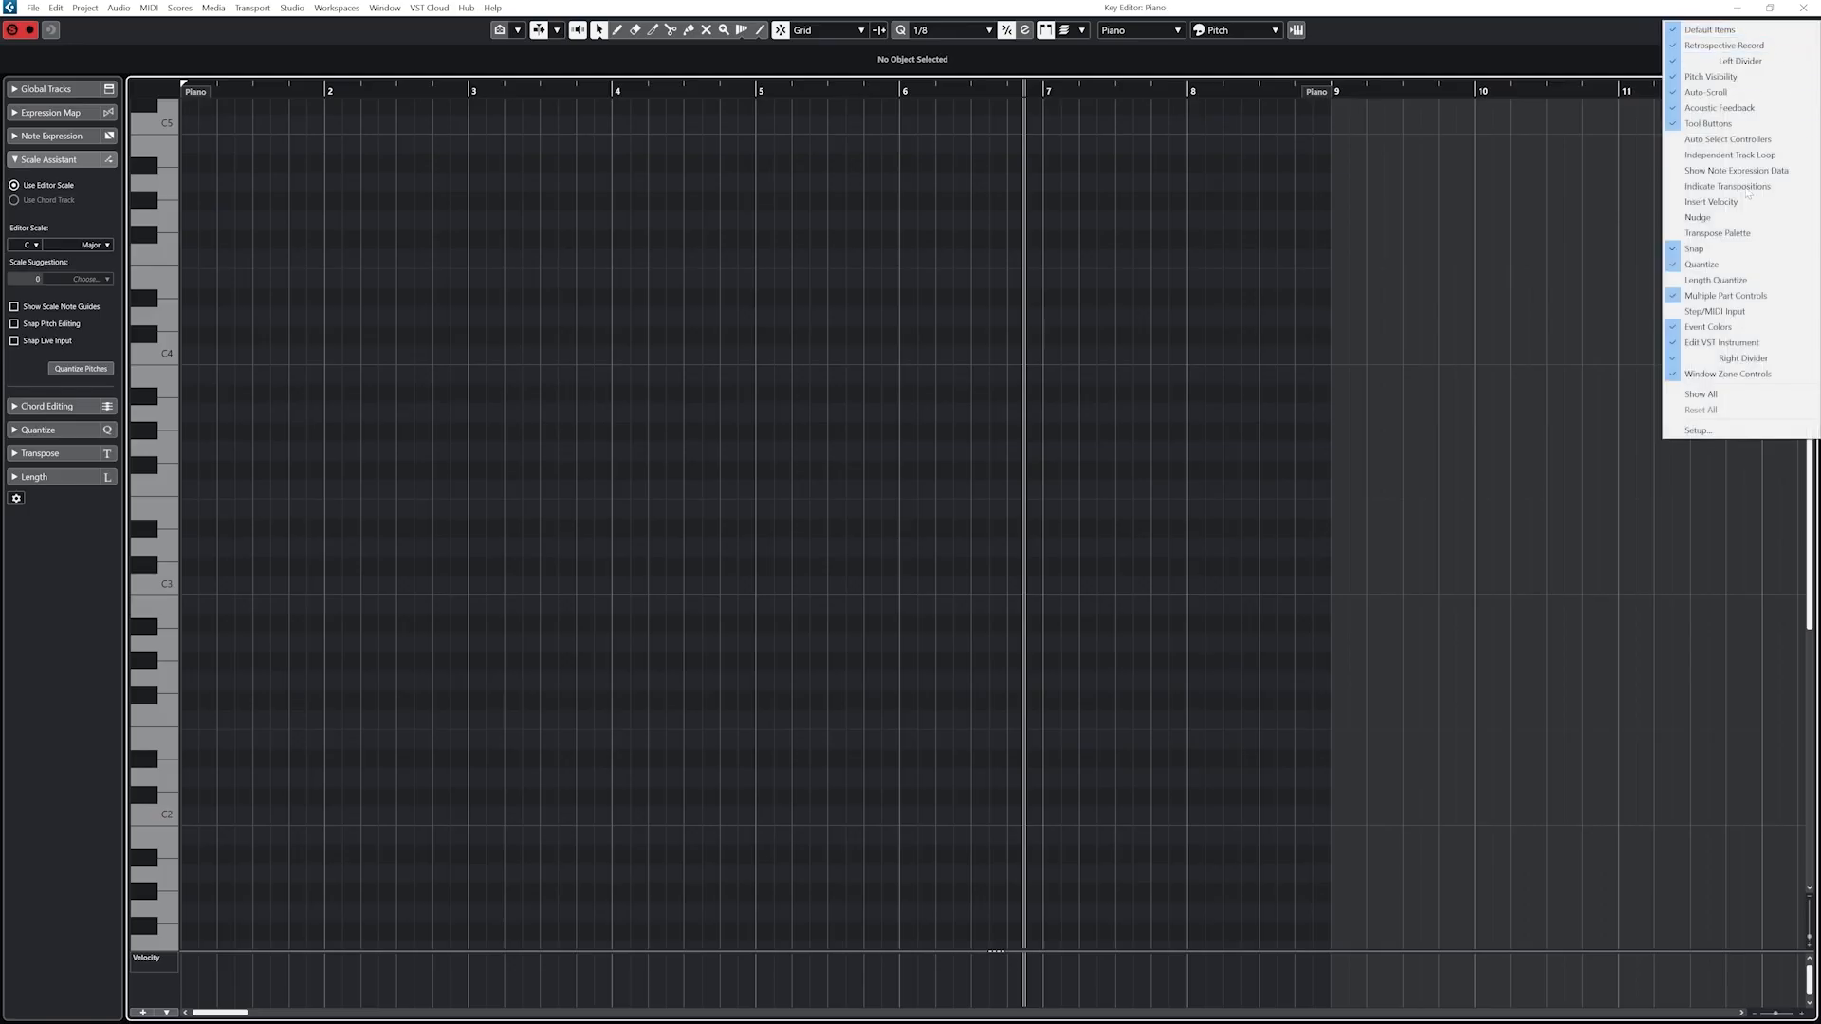
left_click(1704, 396)
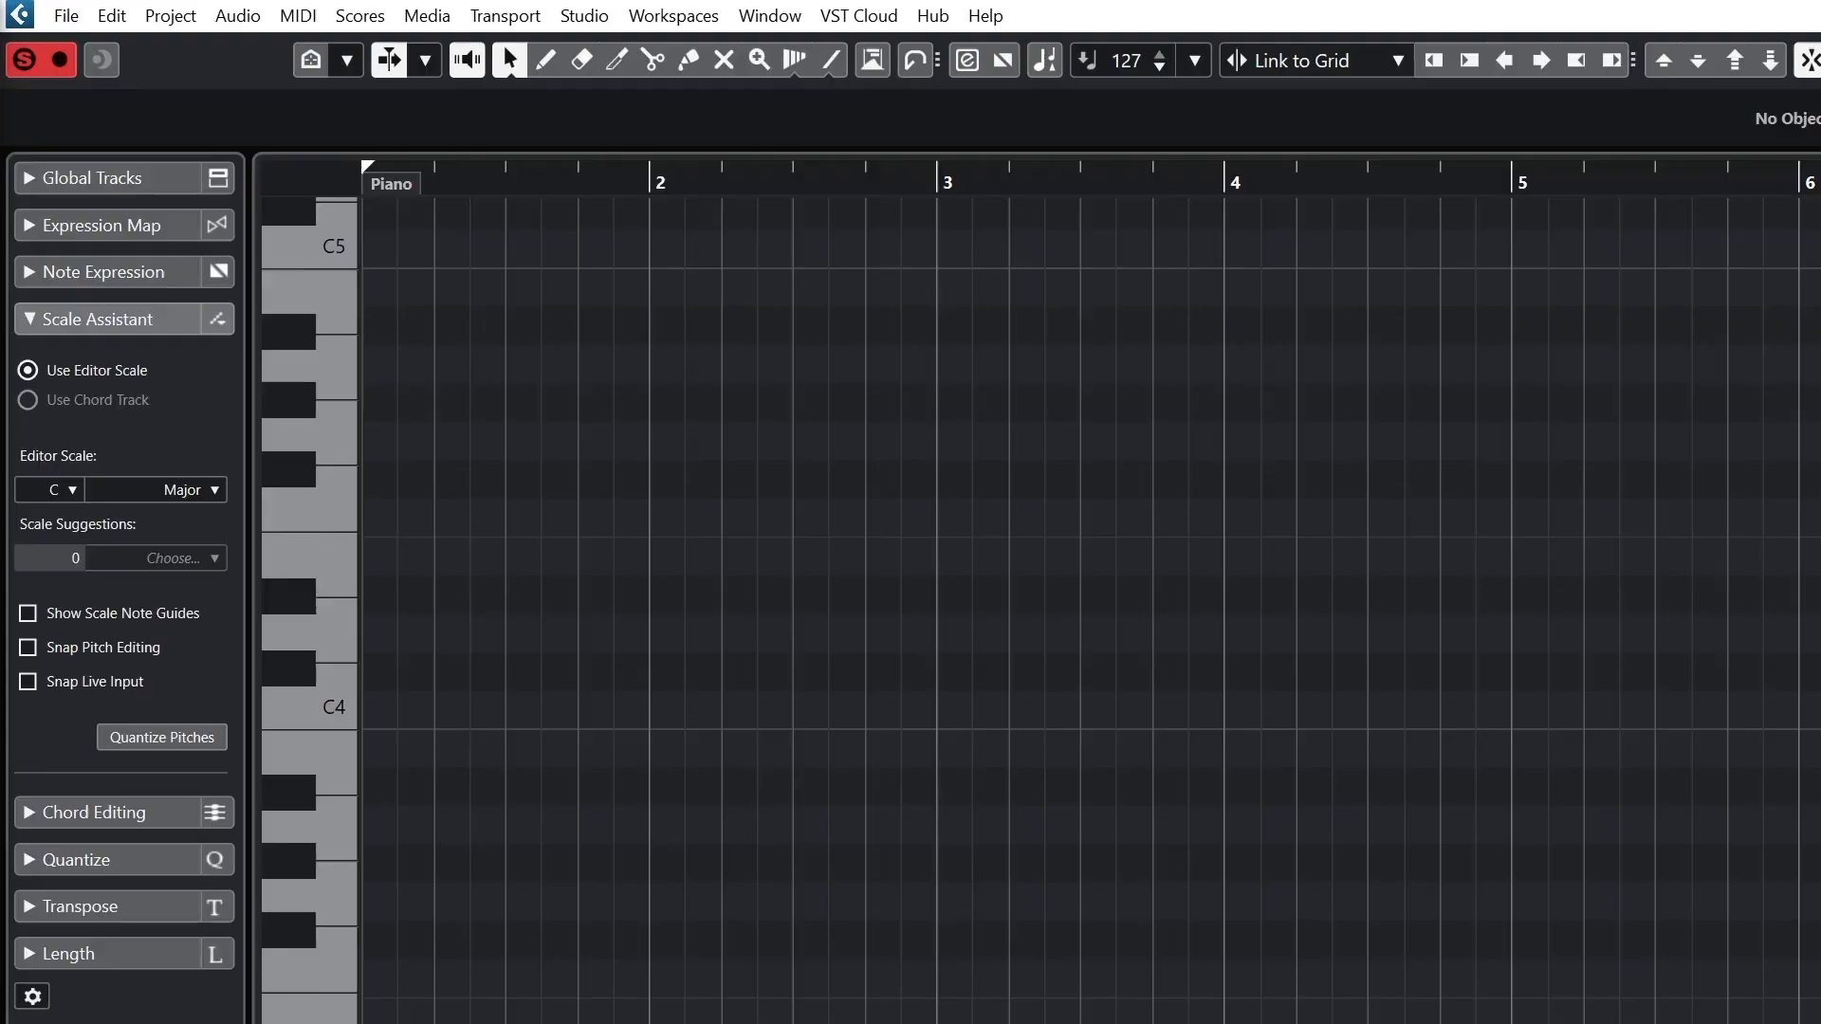
left_click(28, 72)
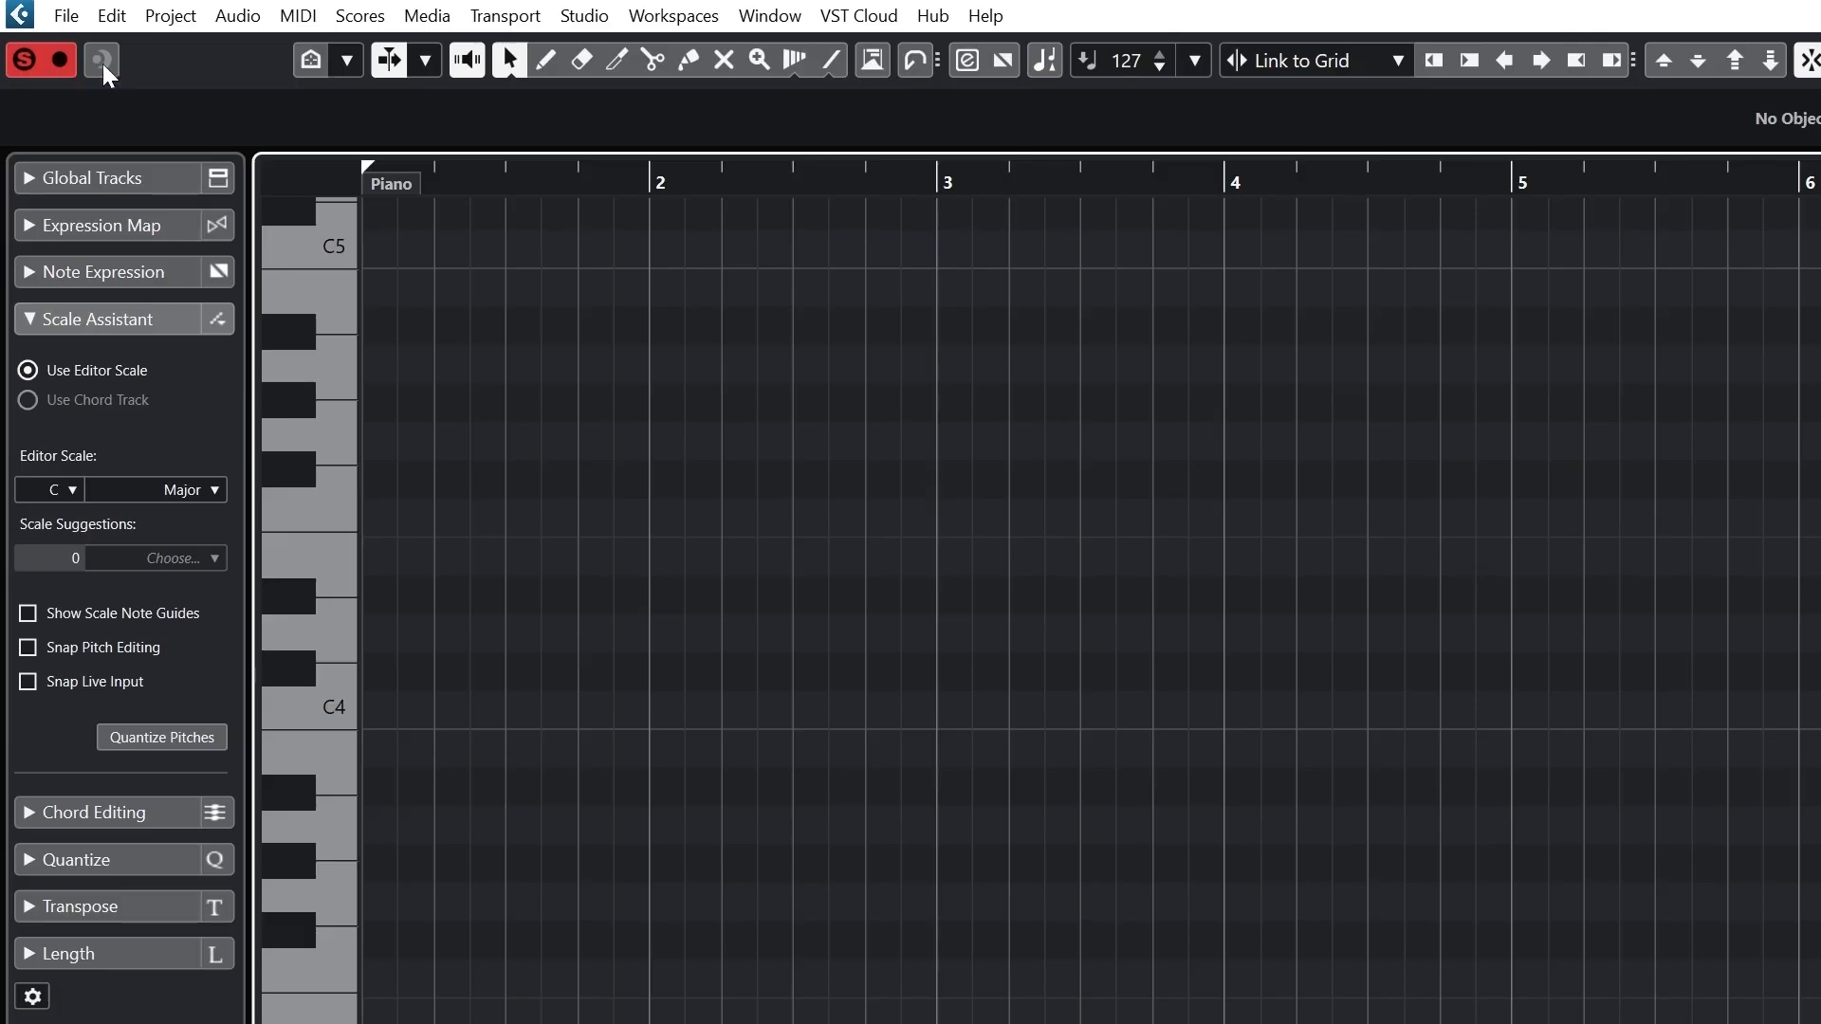
- Toggle pitch visibility on and off in the Key Editor and view its options
left_click(304, 68)
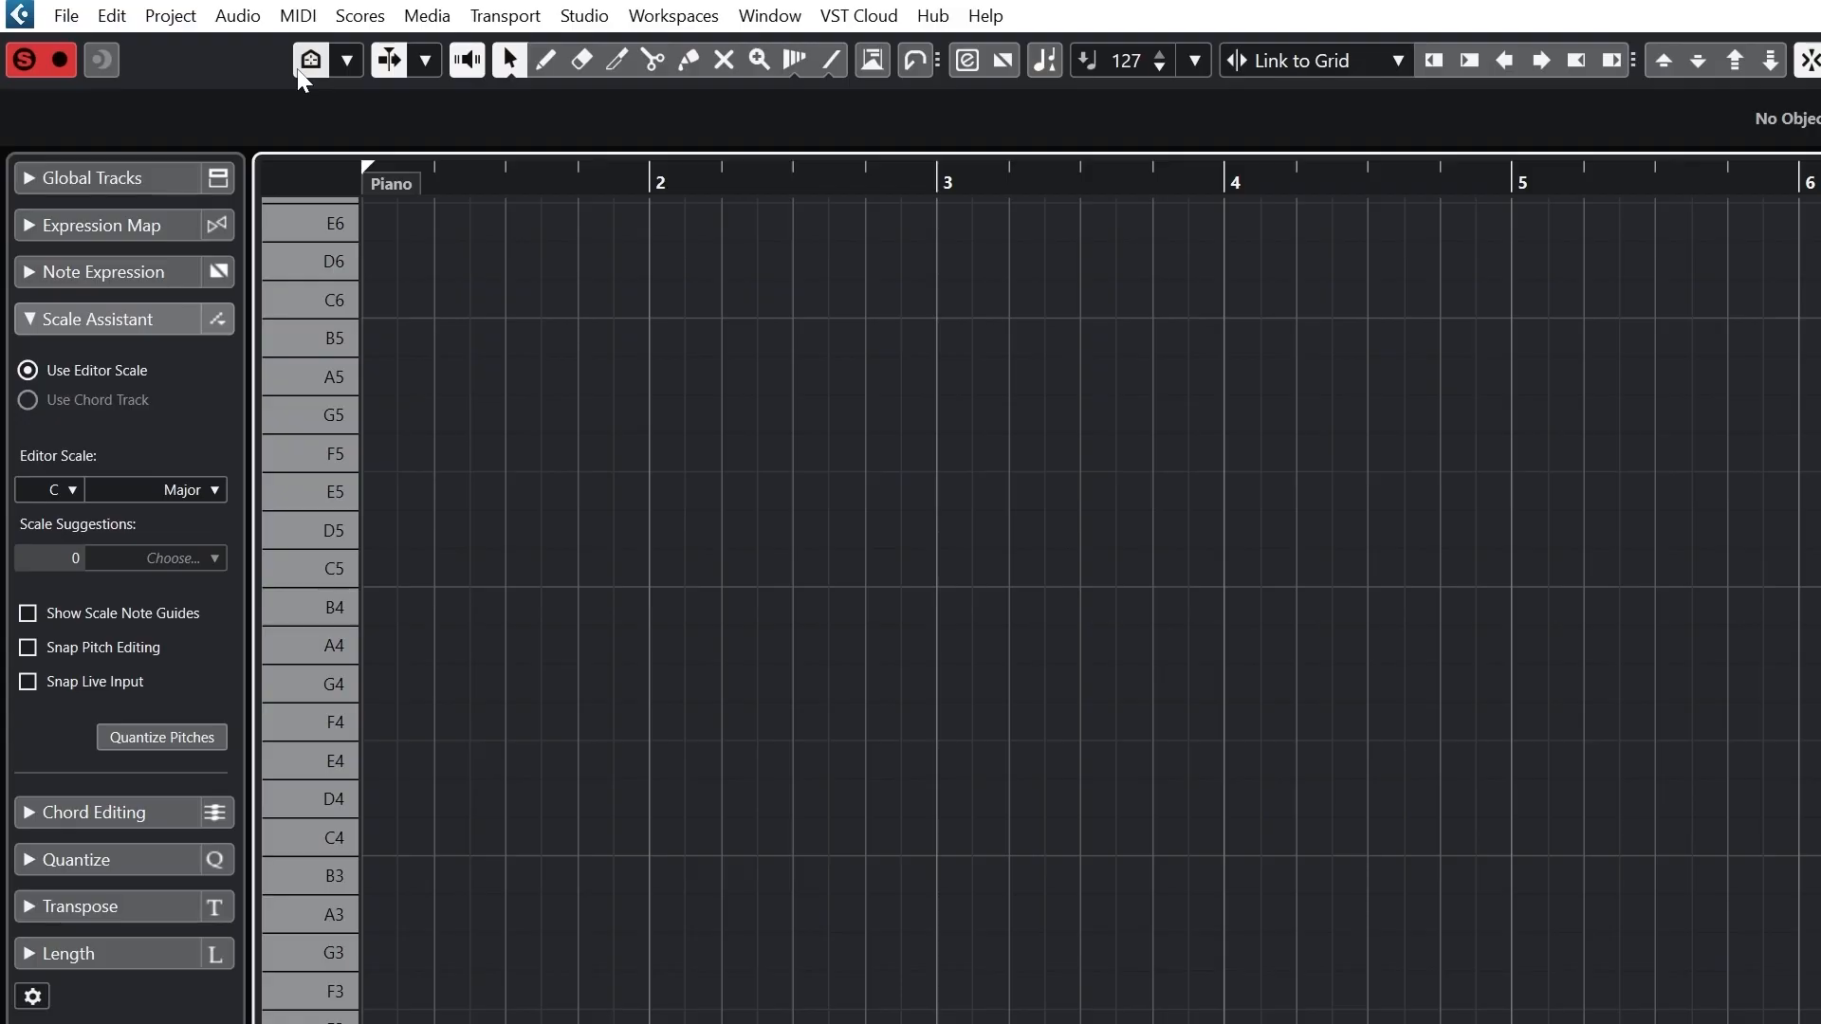
left_click(303, 68)
left_click(348, 63)
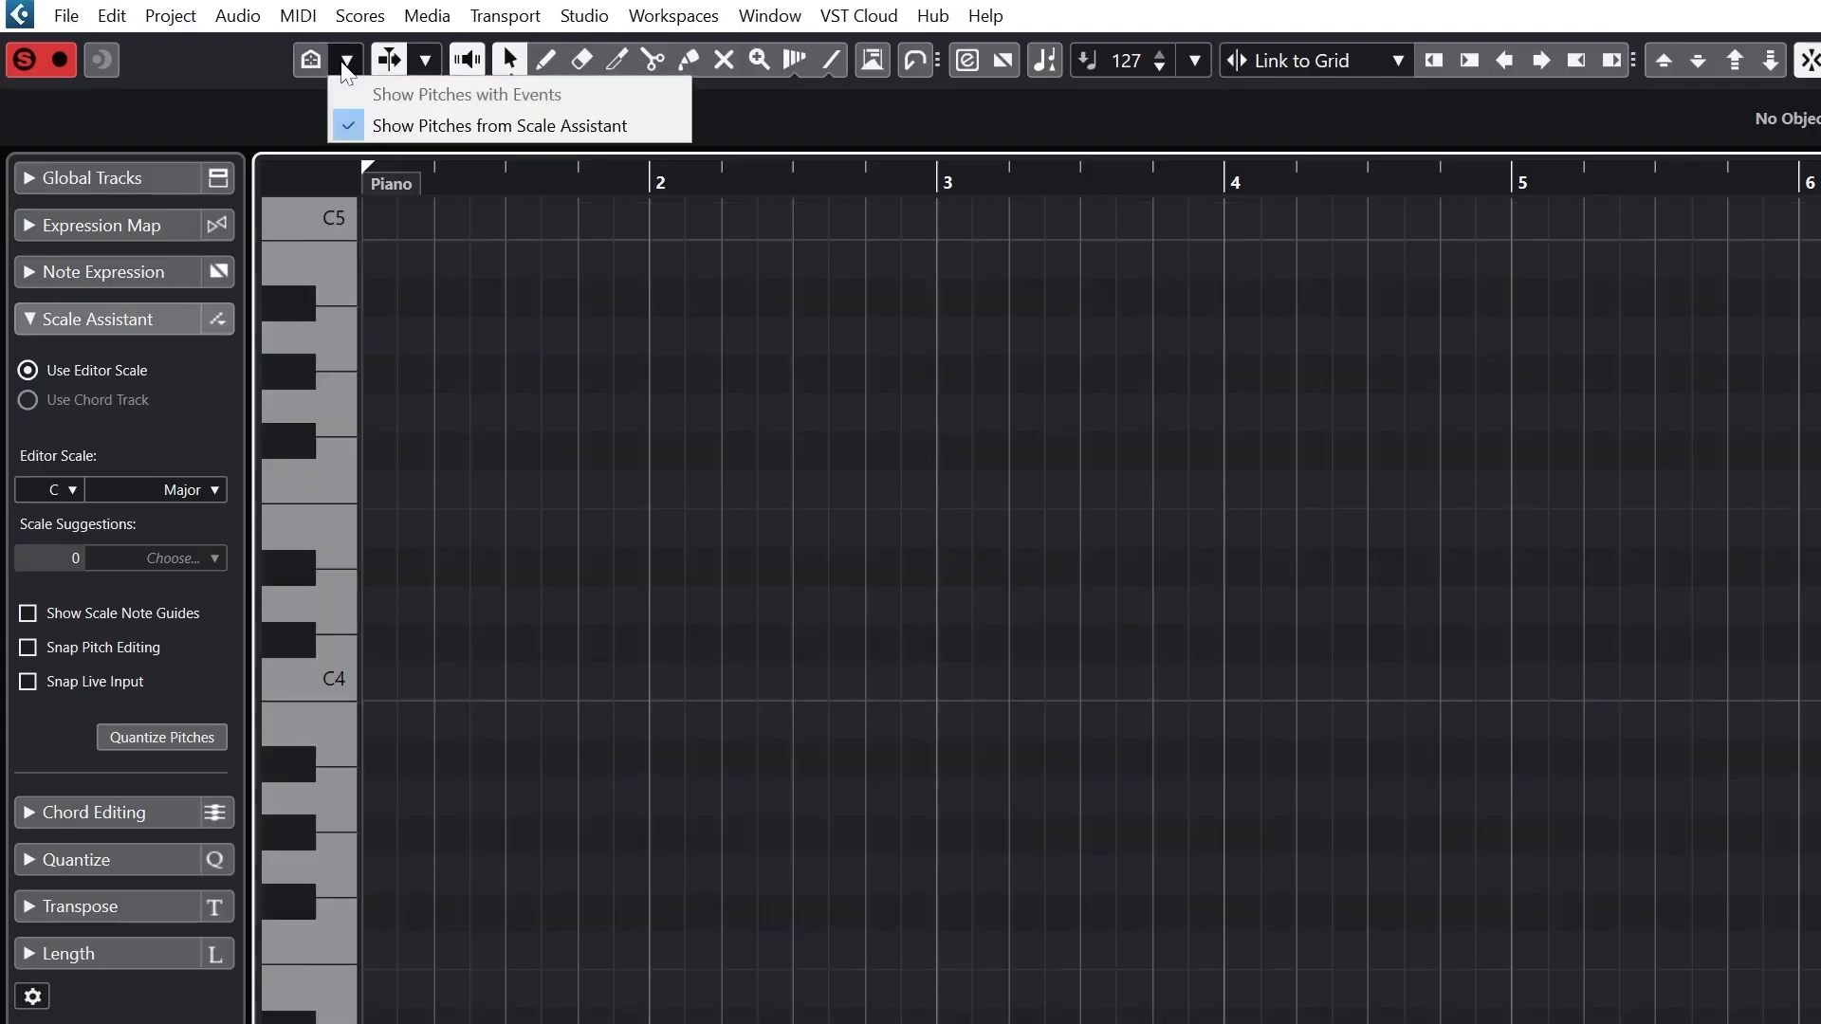
left_click(348, 63)
- Draw a C major chord of C3, E3 and G3 notes, each two bars long from bar 1
key("8")
left_click_drag(376, 1023, 929, 1023)
left_click_drag(377, 989, 930, 989)
left_click_drag(376, 875, 935, 876)
- Limit the pitch display to Show Pitches with Events, and switch it to Show Pitches from Scale Assistant
left_click(348, 60)
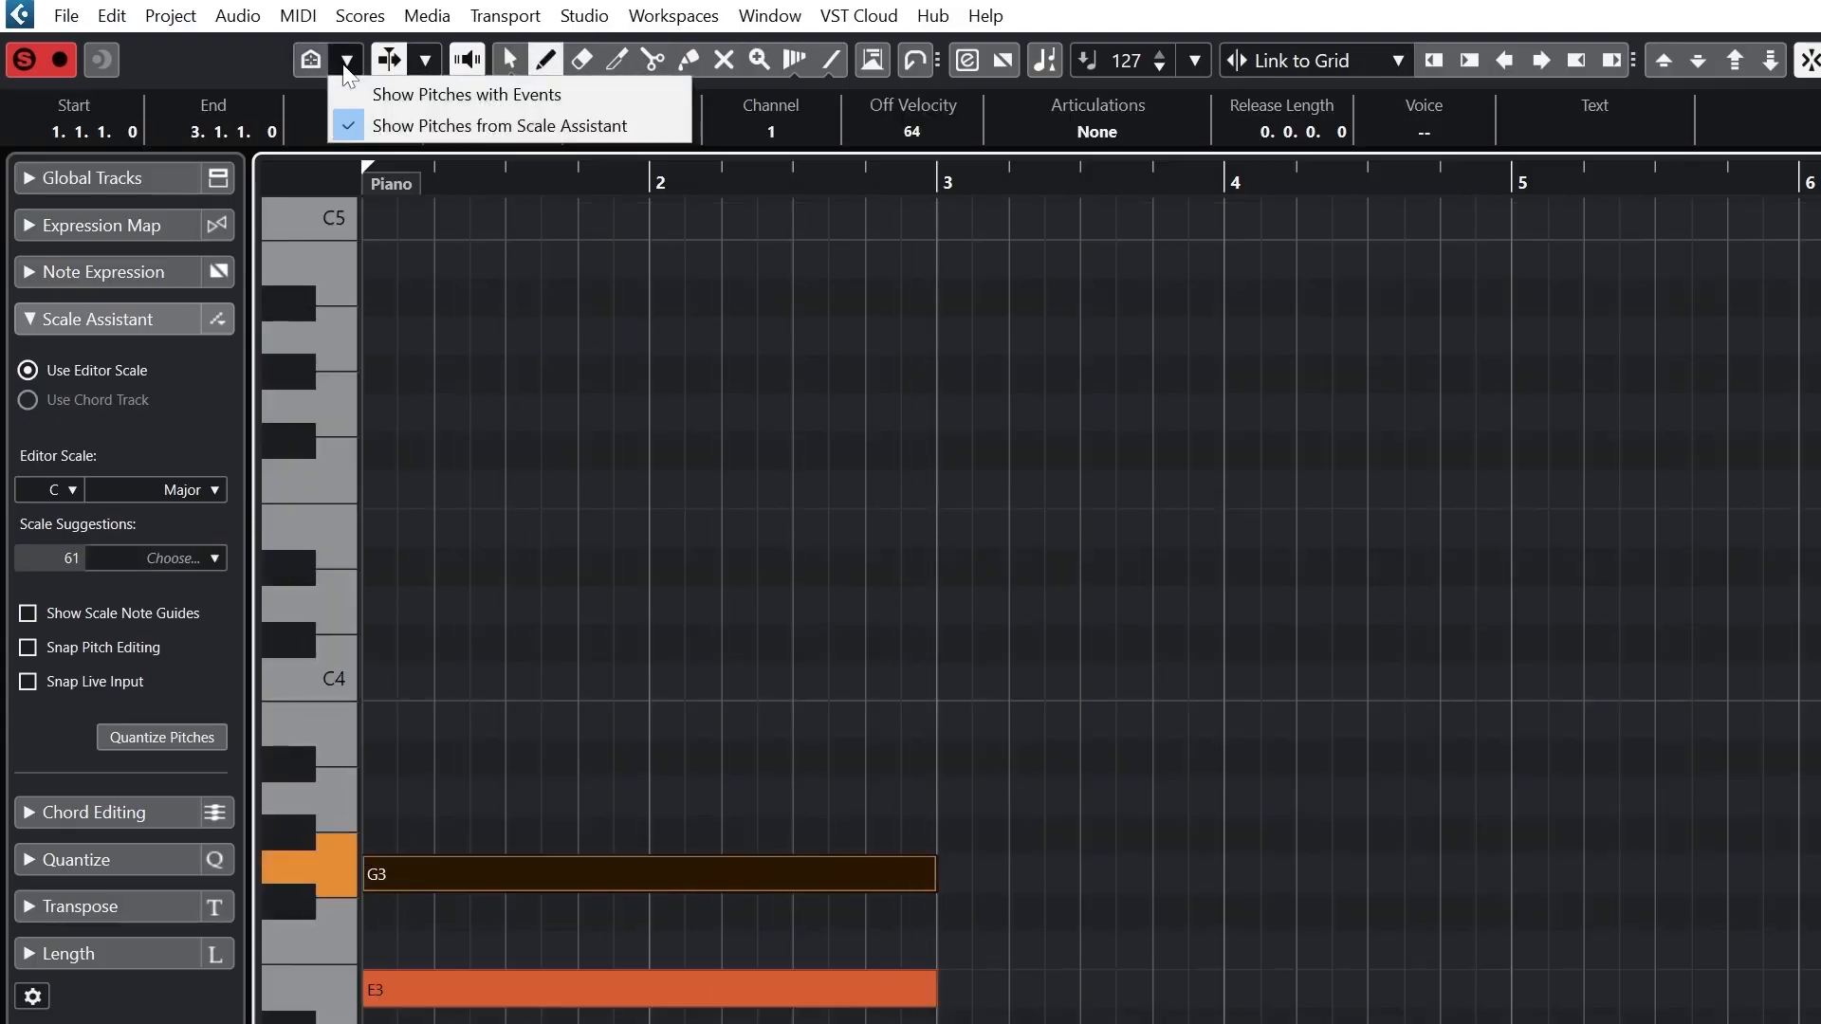
left_click(372, 94)
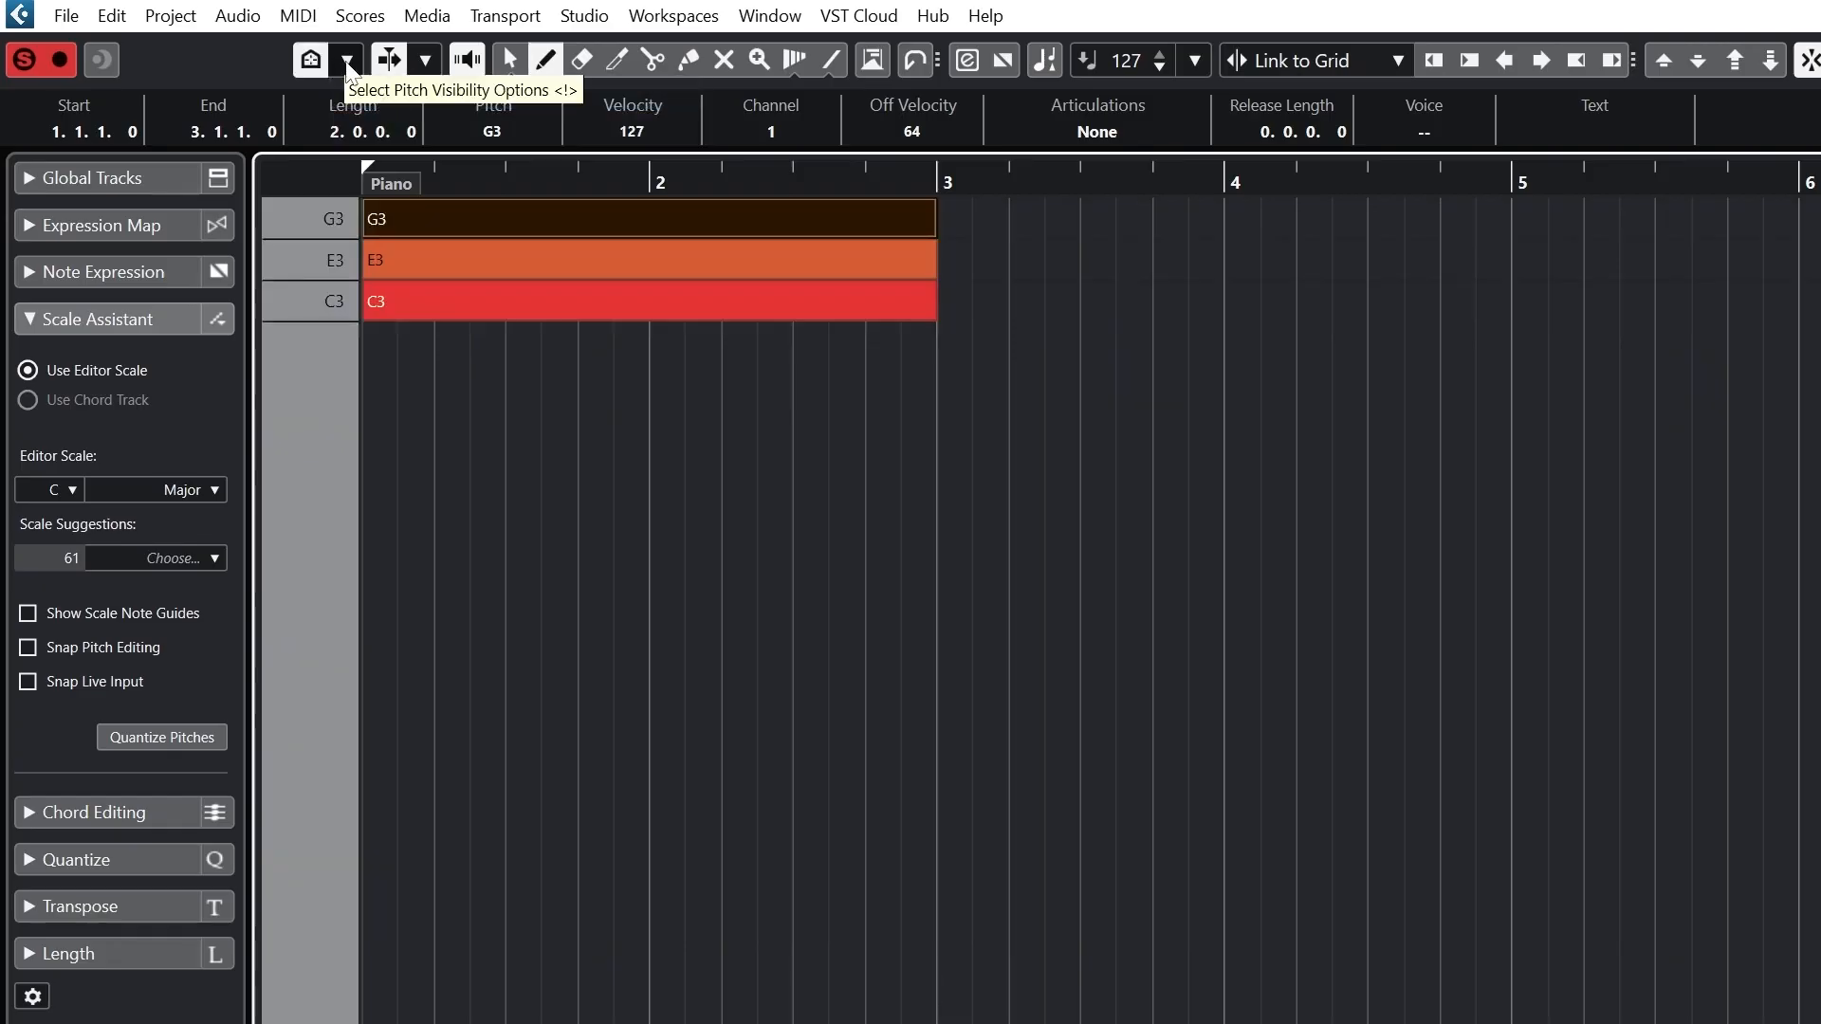
left_click(348, 63)
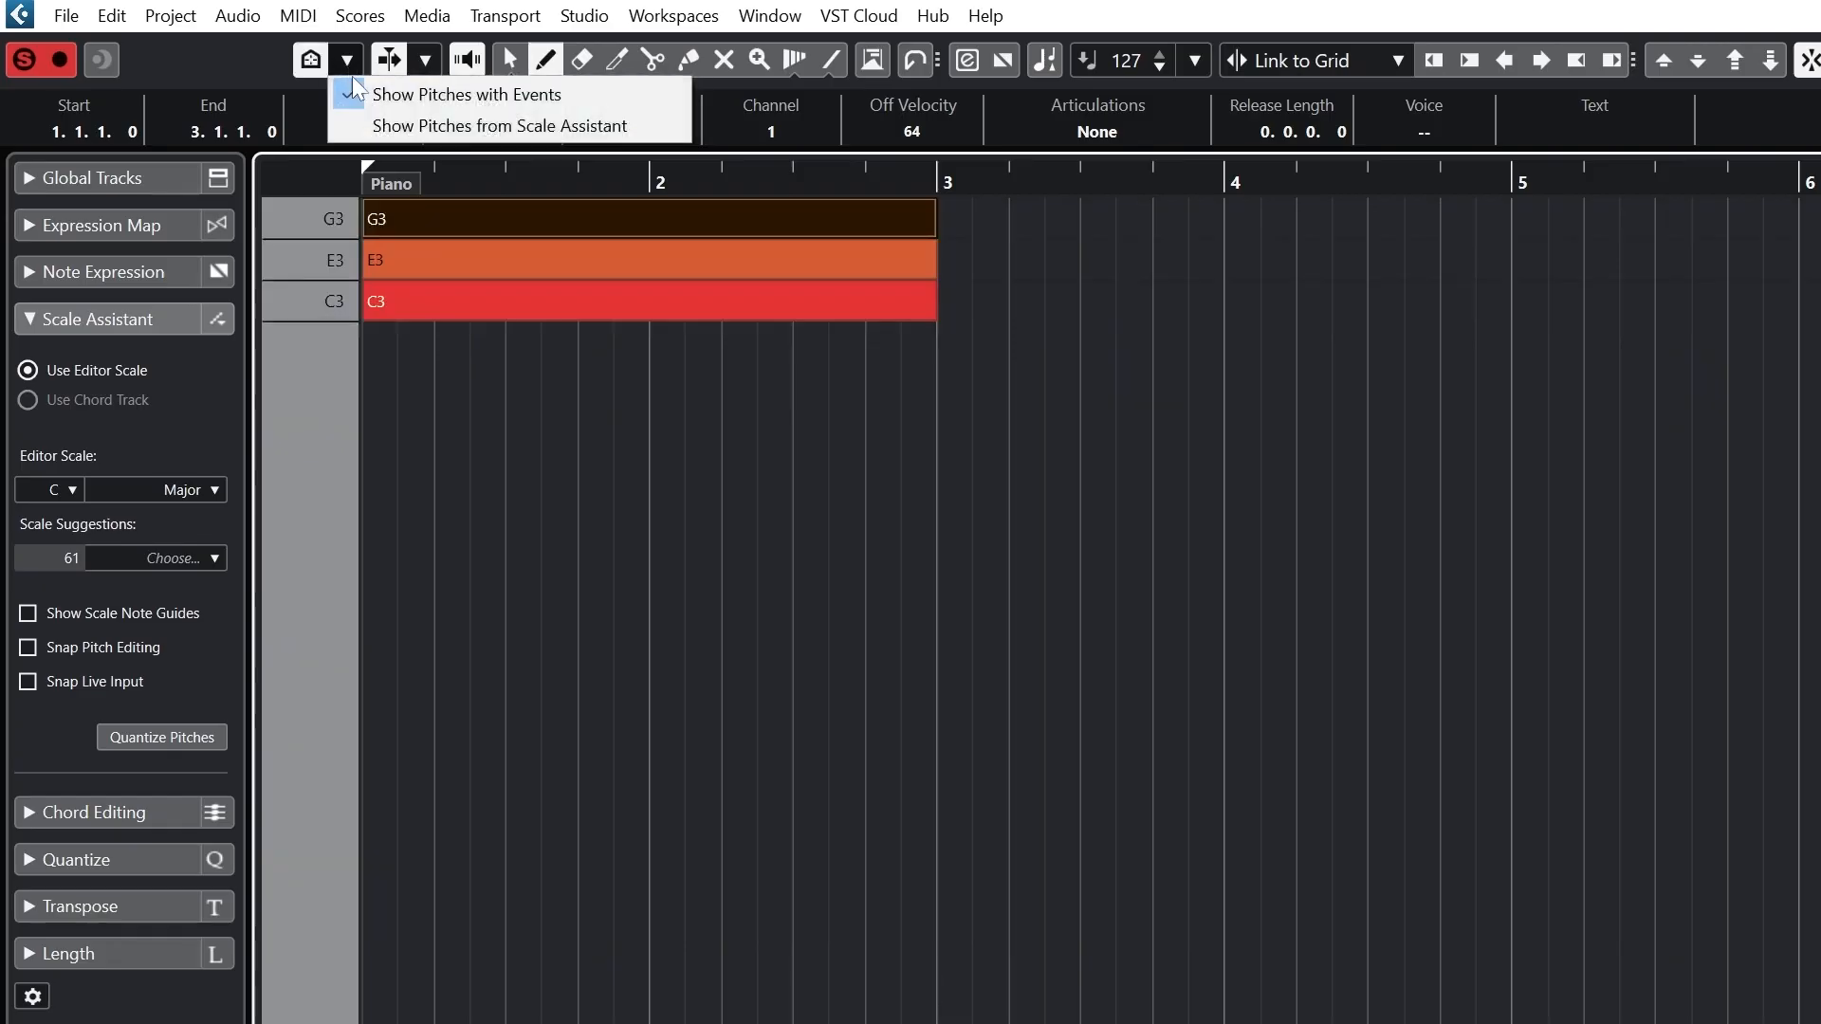
left_click(388, 127)
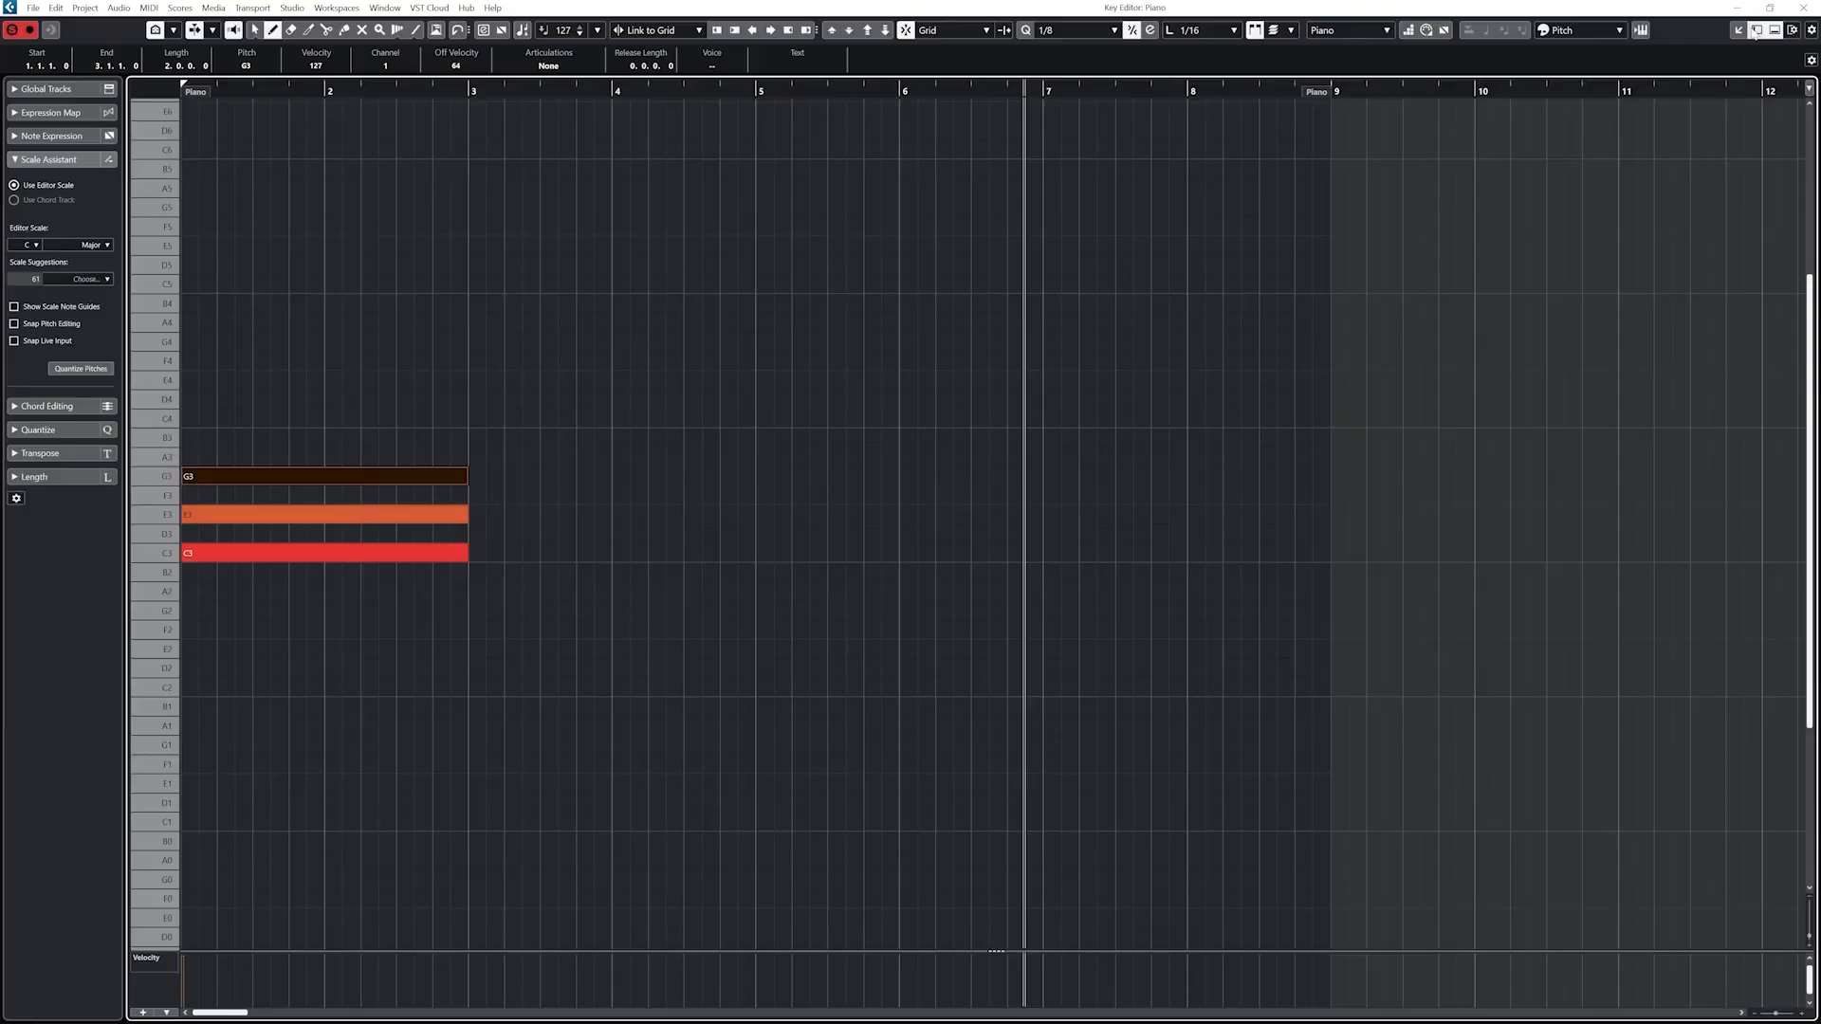
- Hide and restore the Key Editor's left zone, and choose C Major as the Scale Assistant's editor scale
left_click(1755, 34)
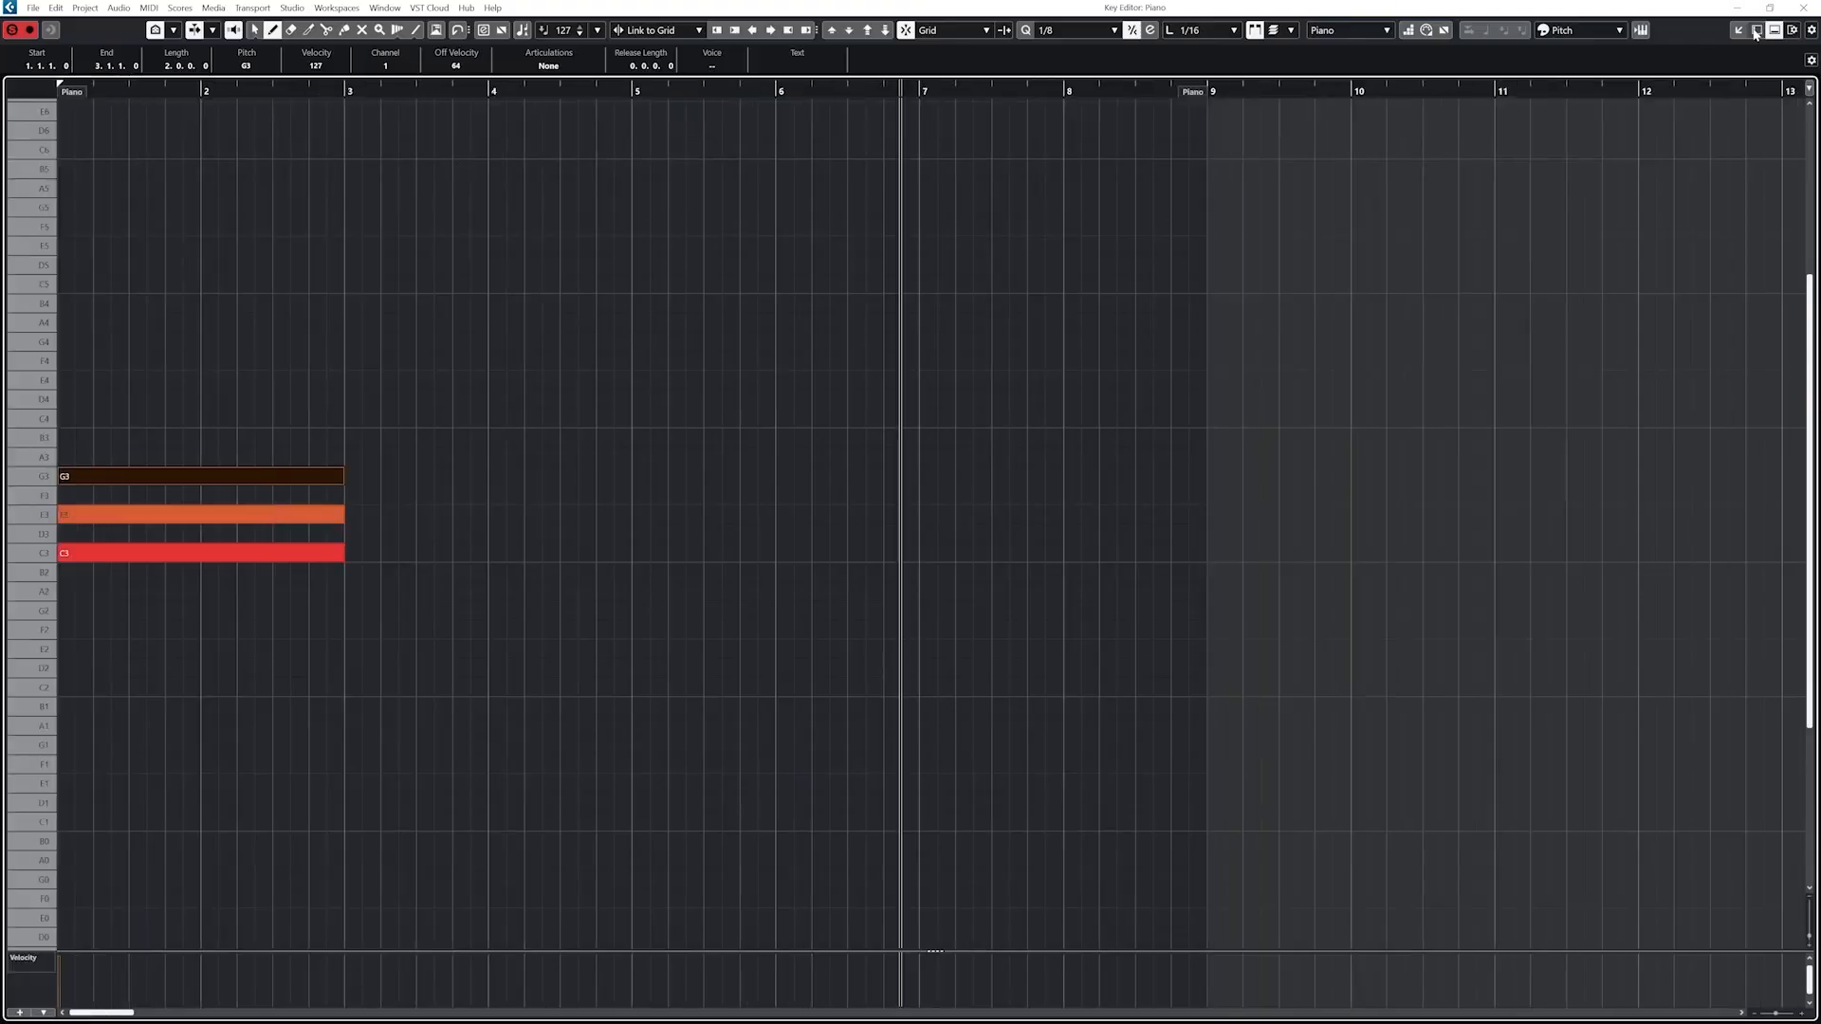
left_click(1754, 33)
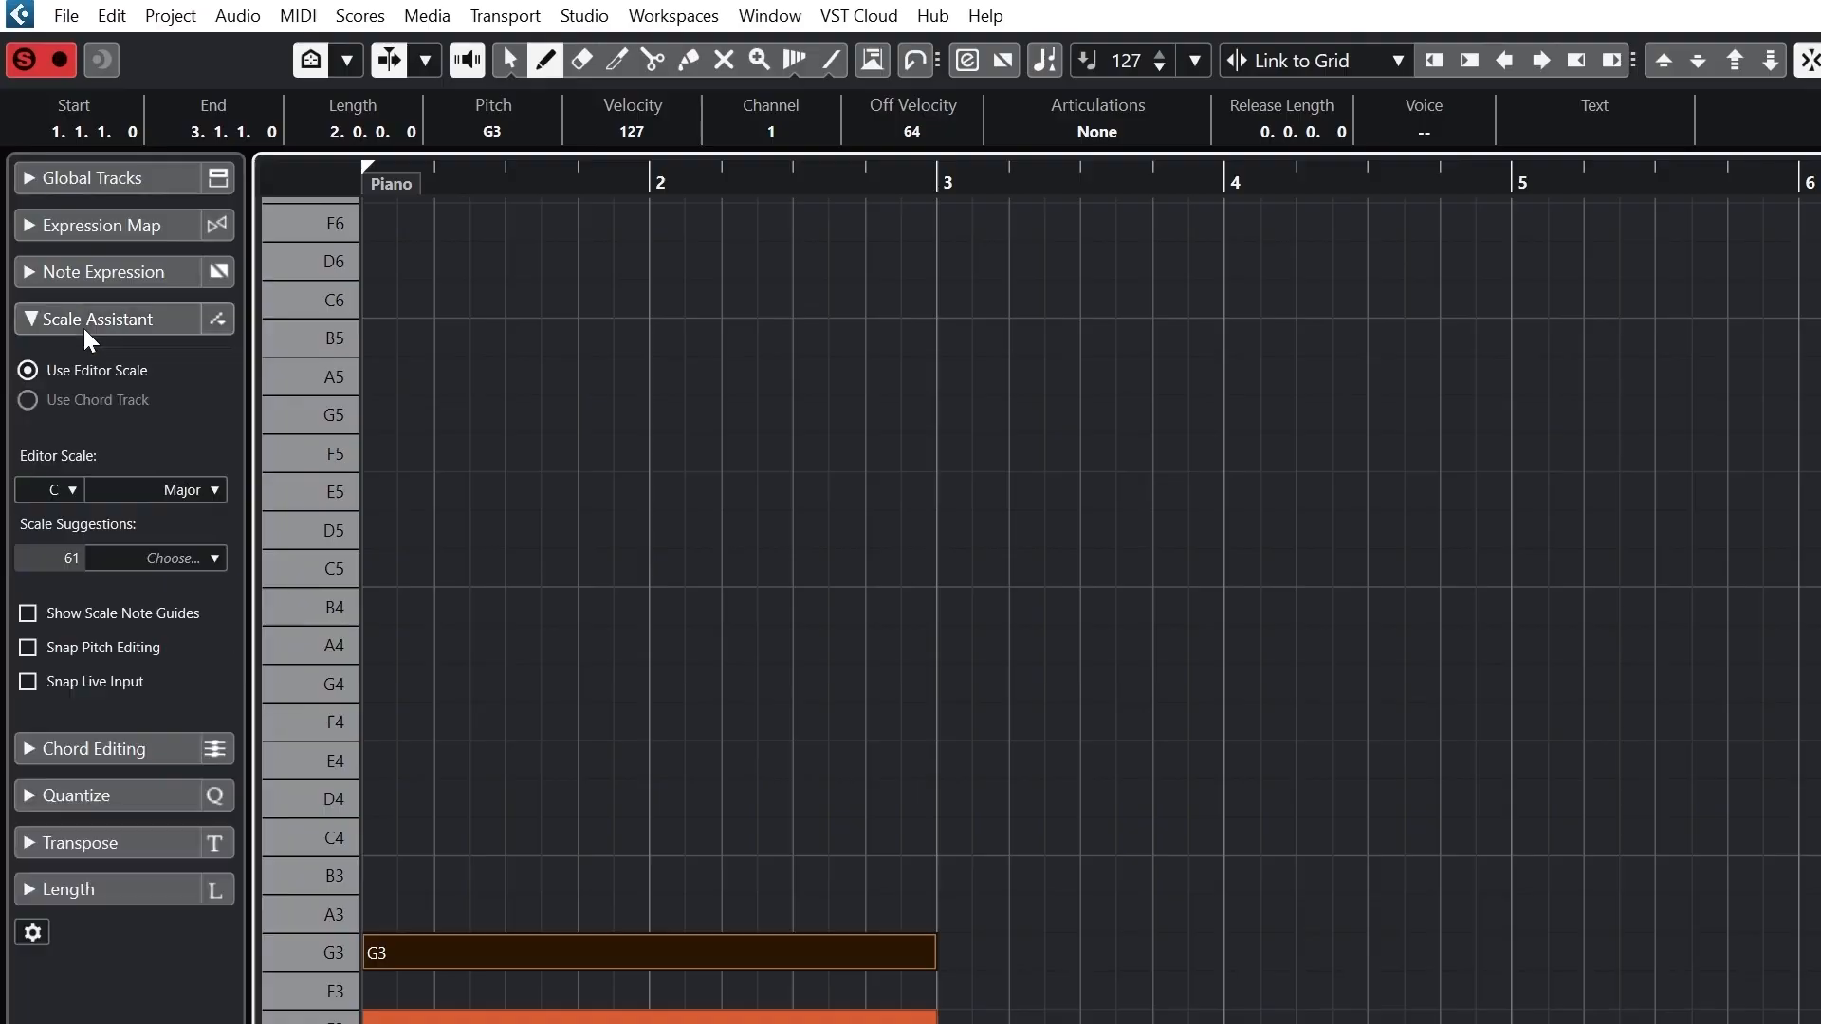
left_click(65, 491)
left_click(120, 522)
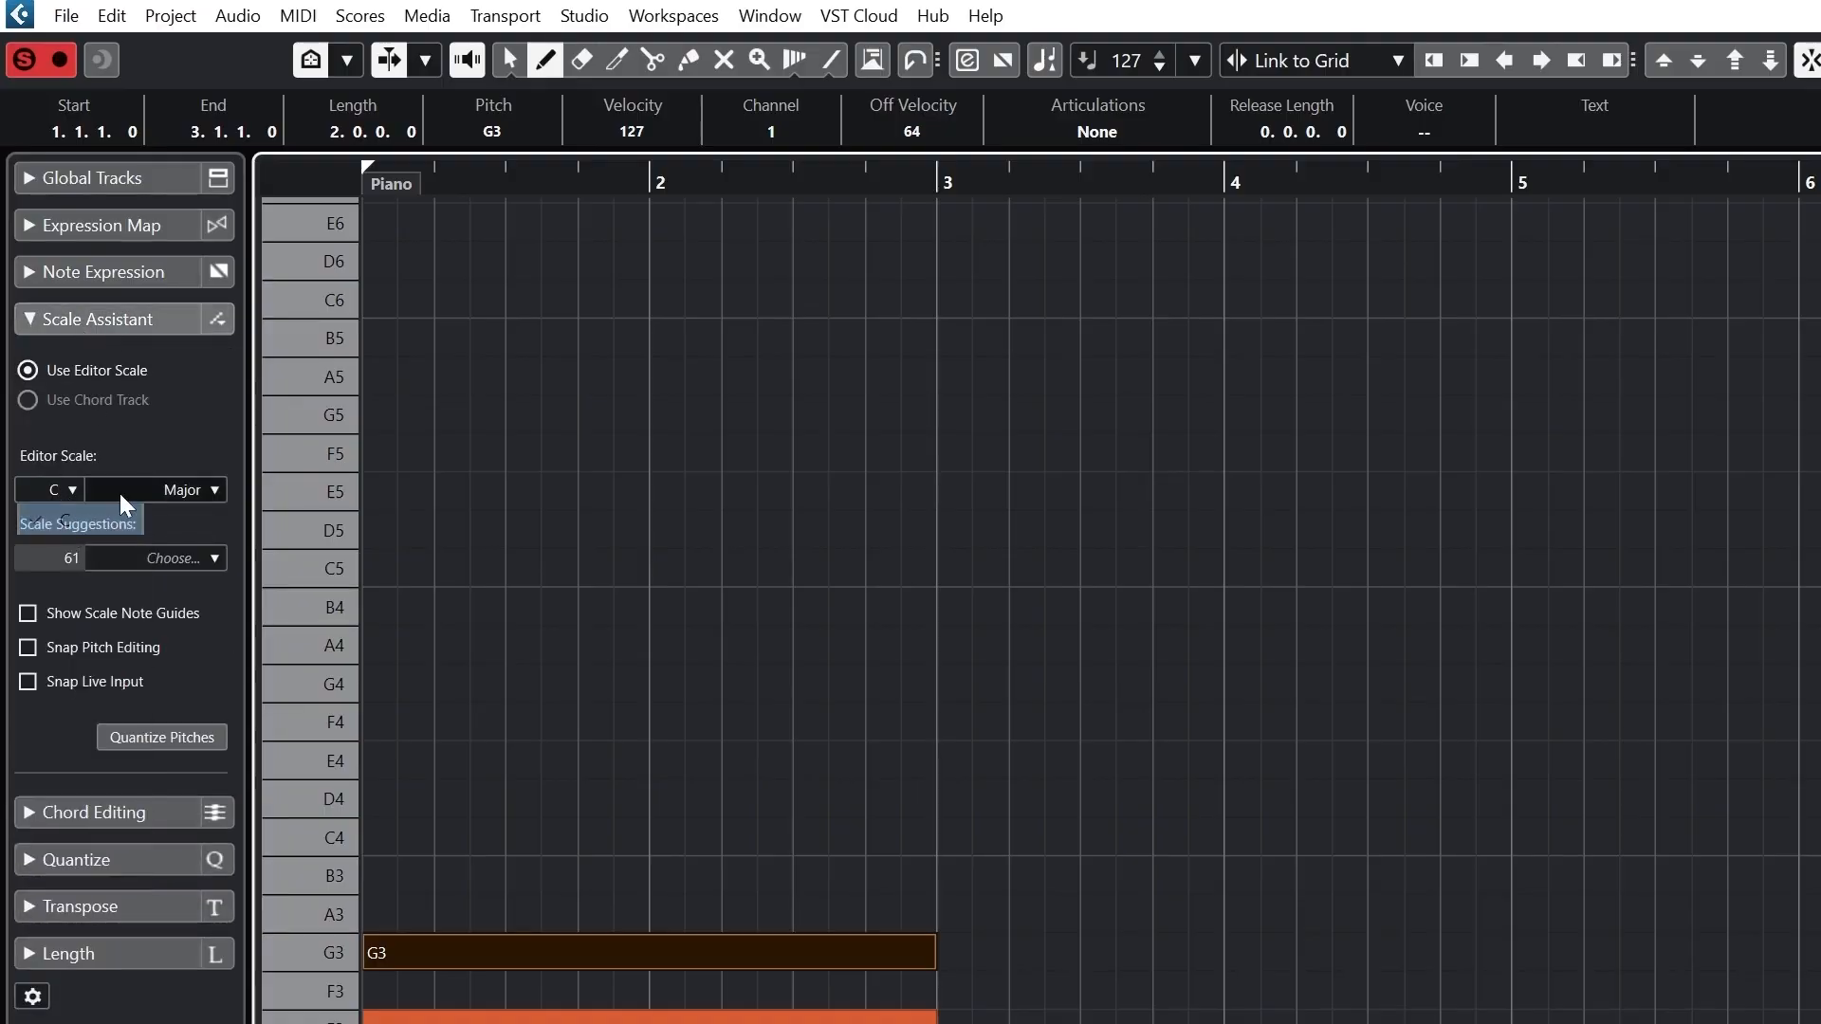
left_click(133, 491)
left_click(152, 517)
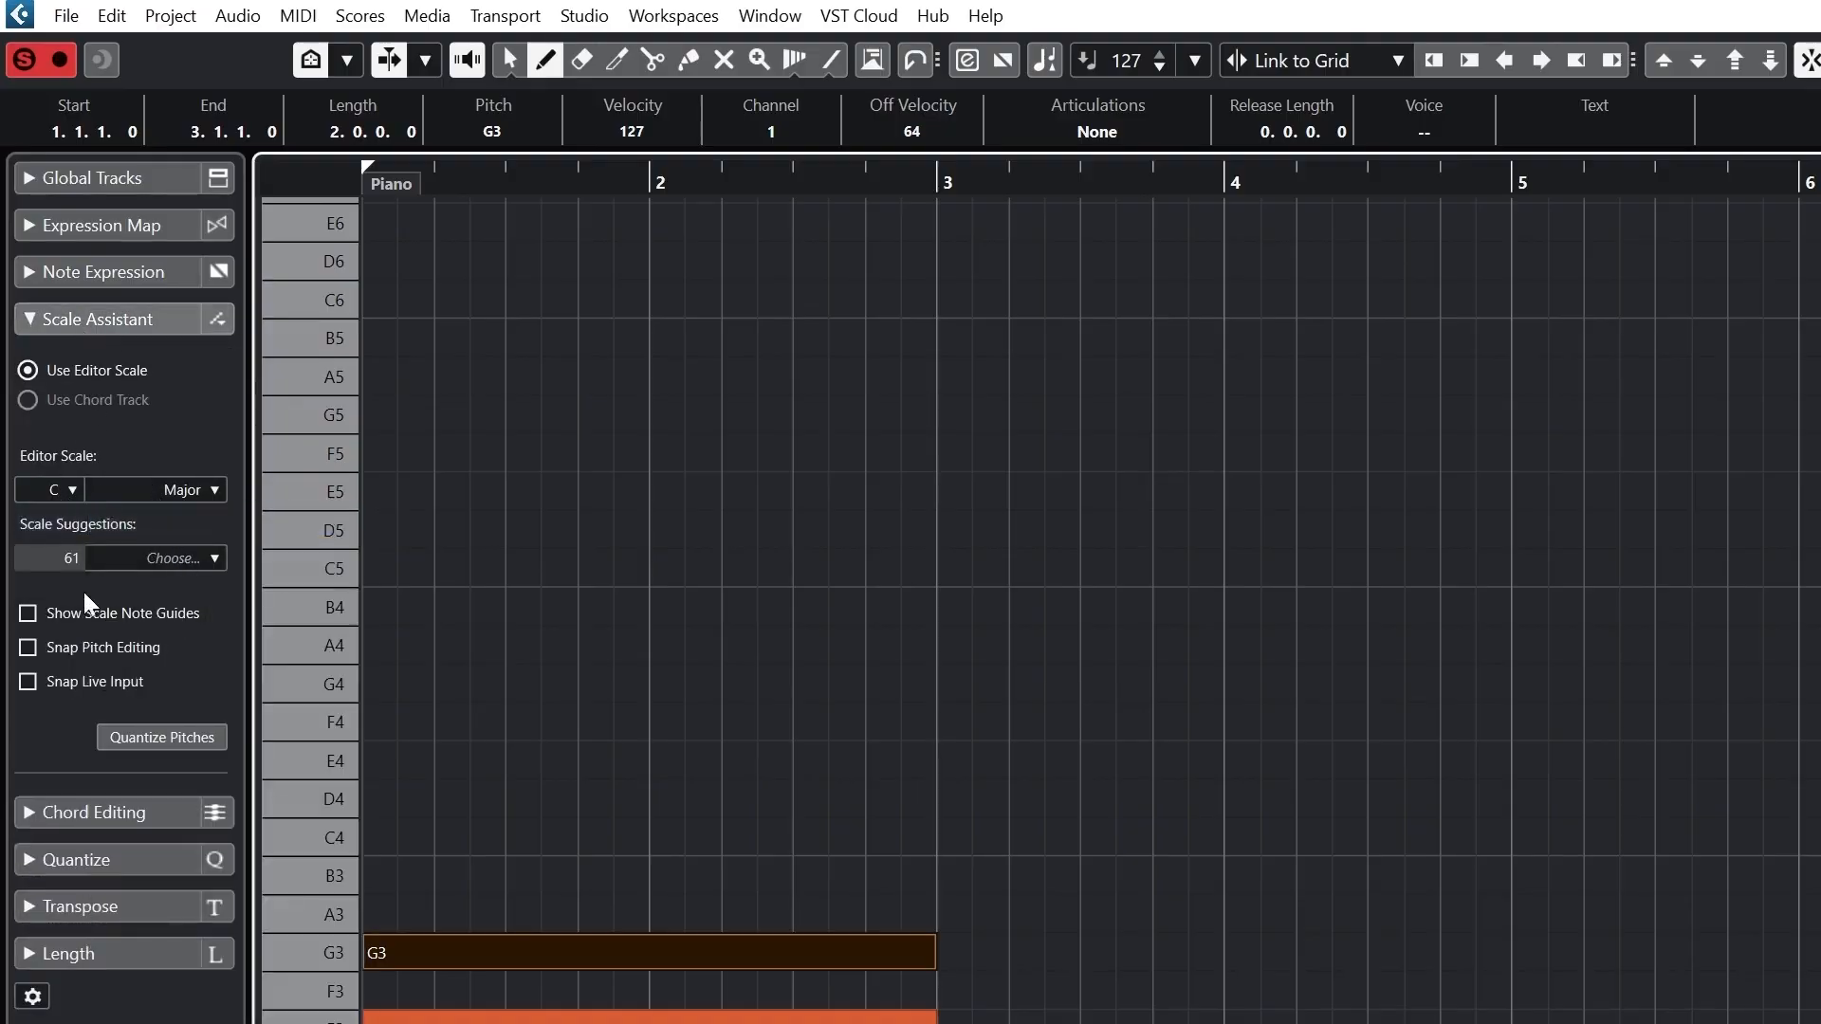
- Reselect Show Pitches from Scale Assistant and try D and another root note for the Major editor scale
left_click(424, 60)
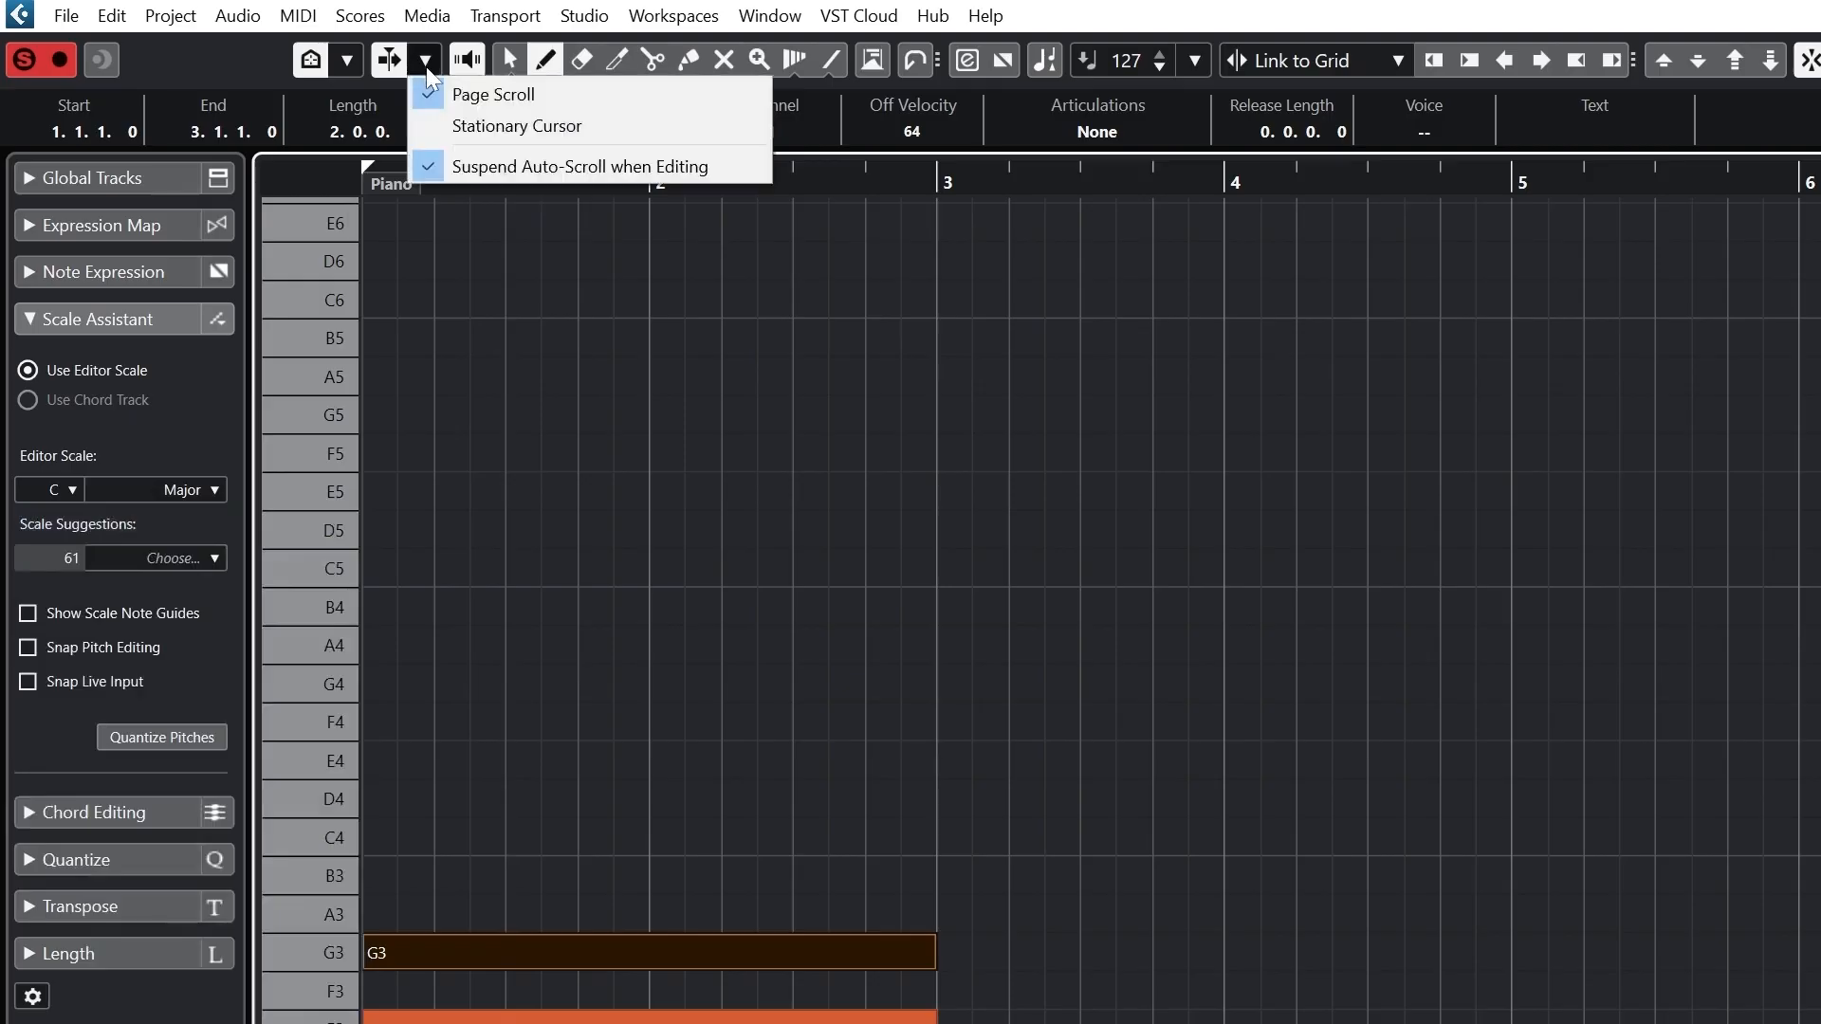
left_click(348, 60)
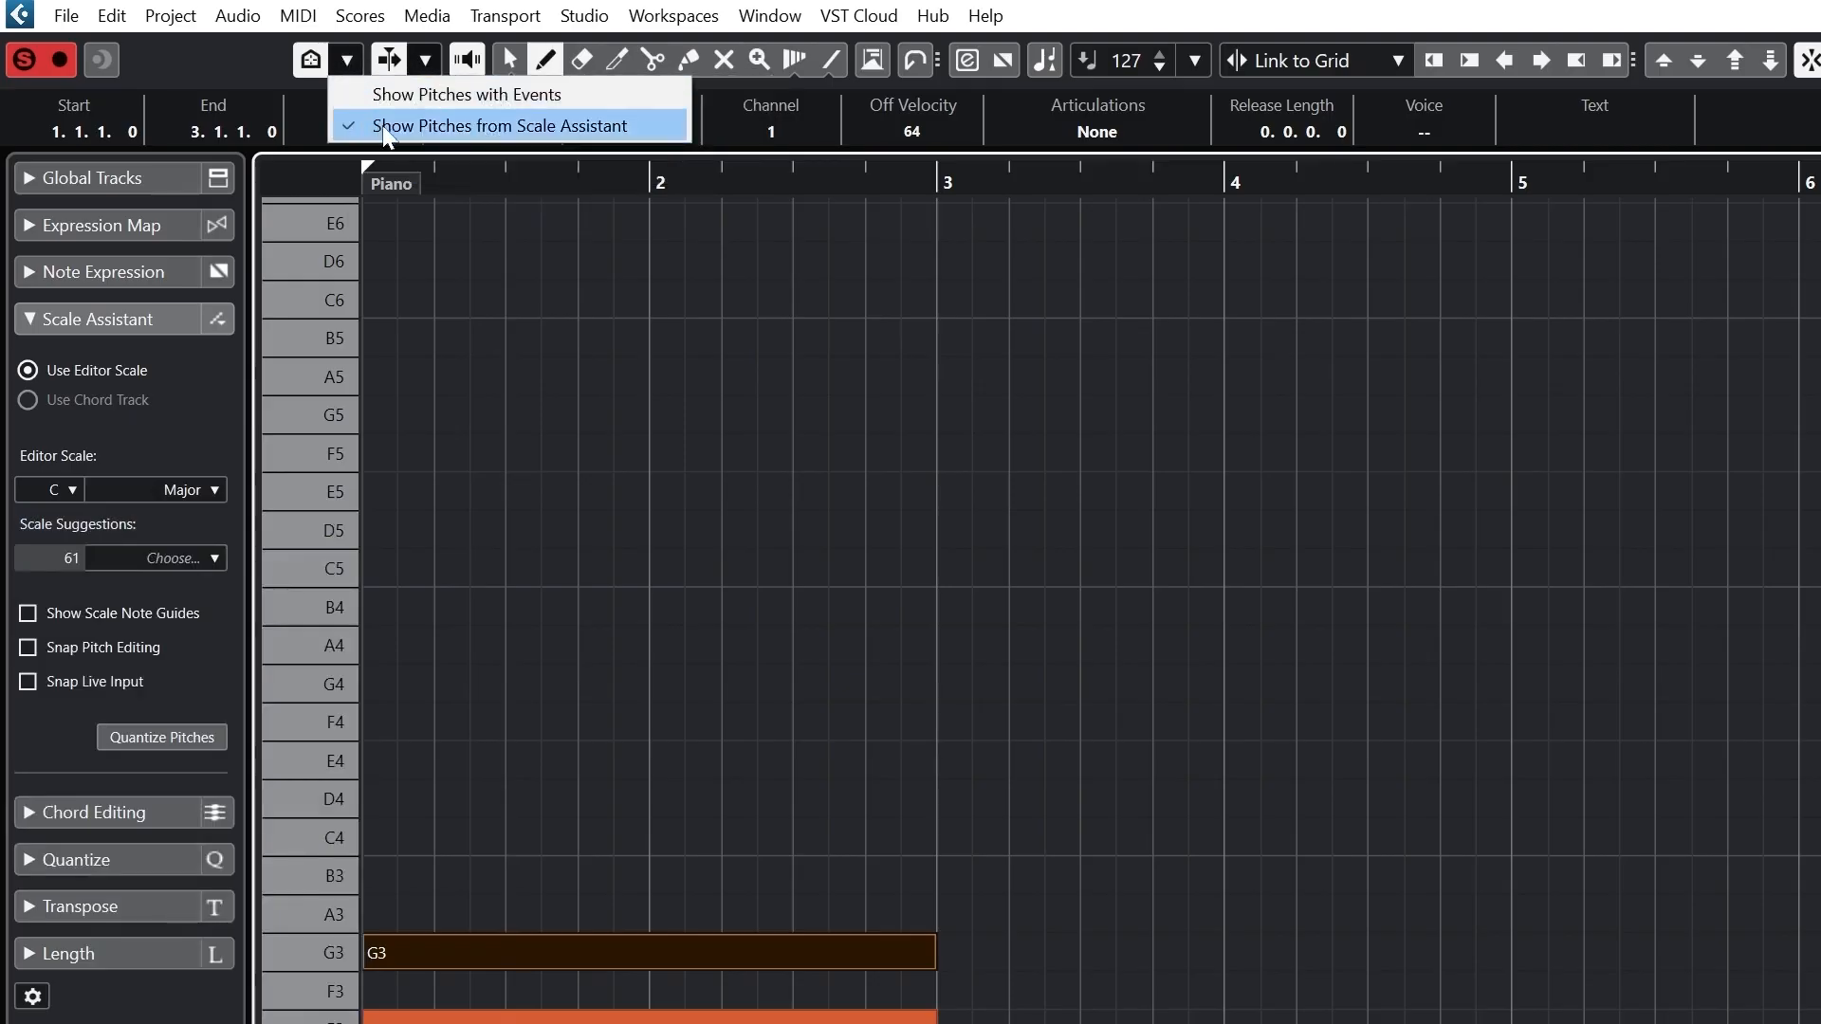
left_click(385, 128)
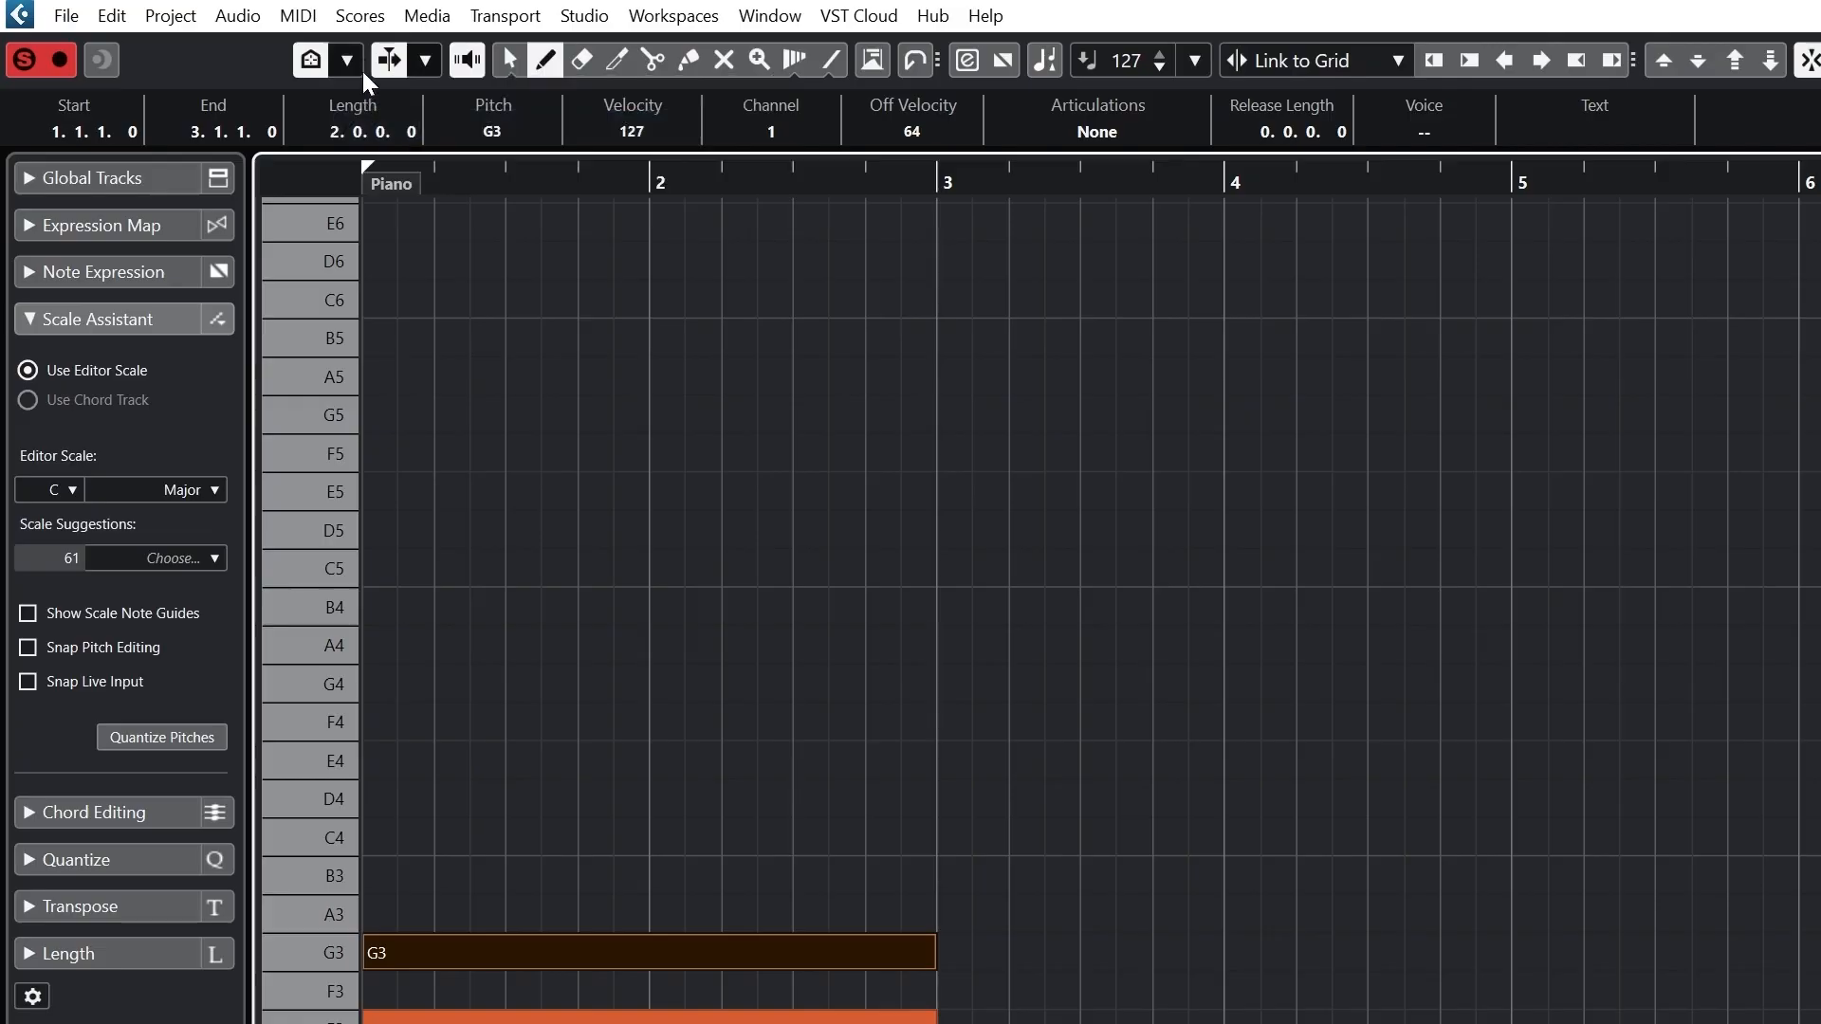
left_click(72, 493)
left_click(72, 580)
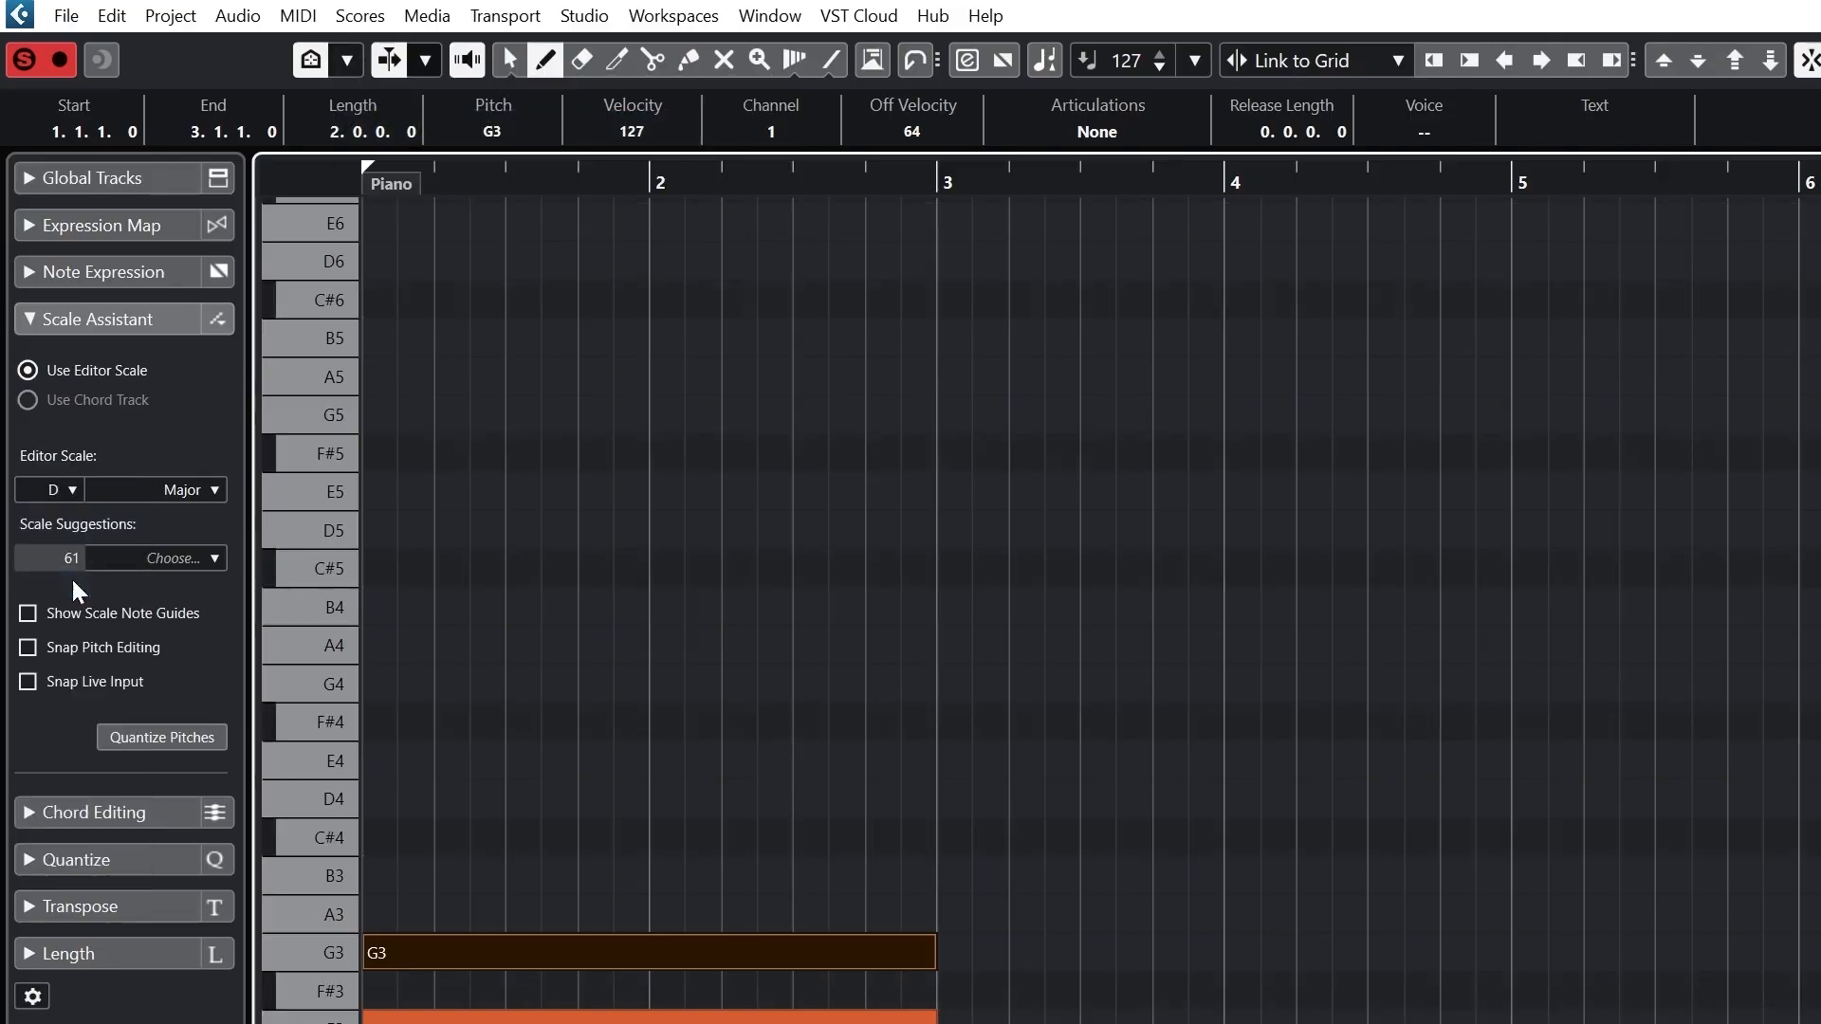
left_click(73, 490)
left_click(77, 613)
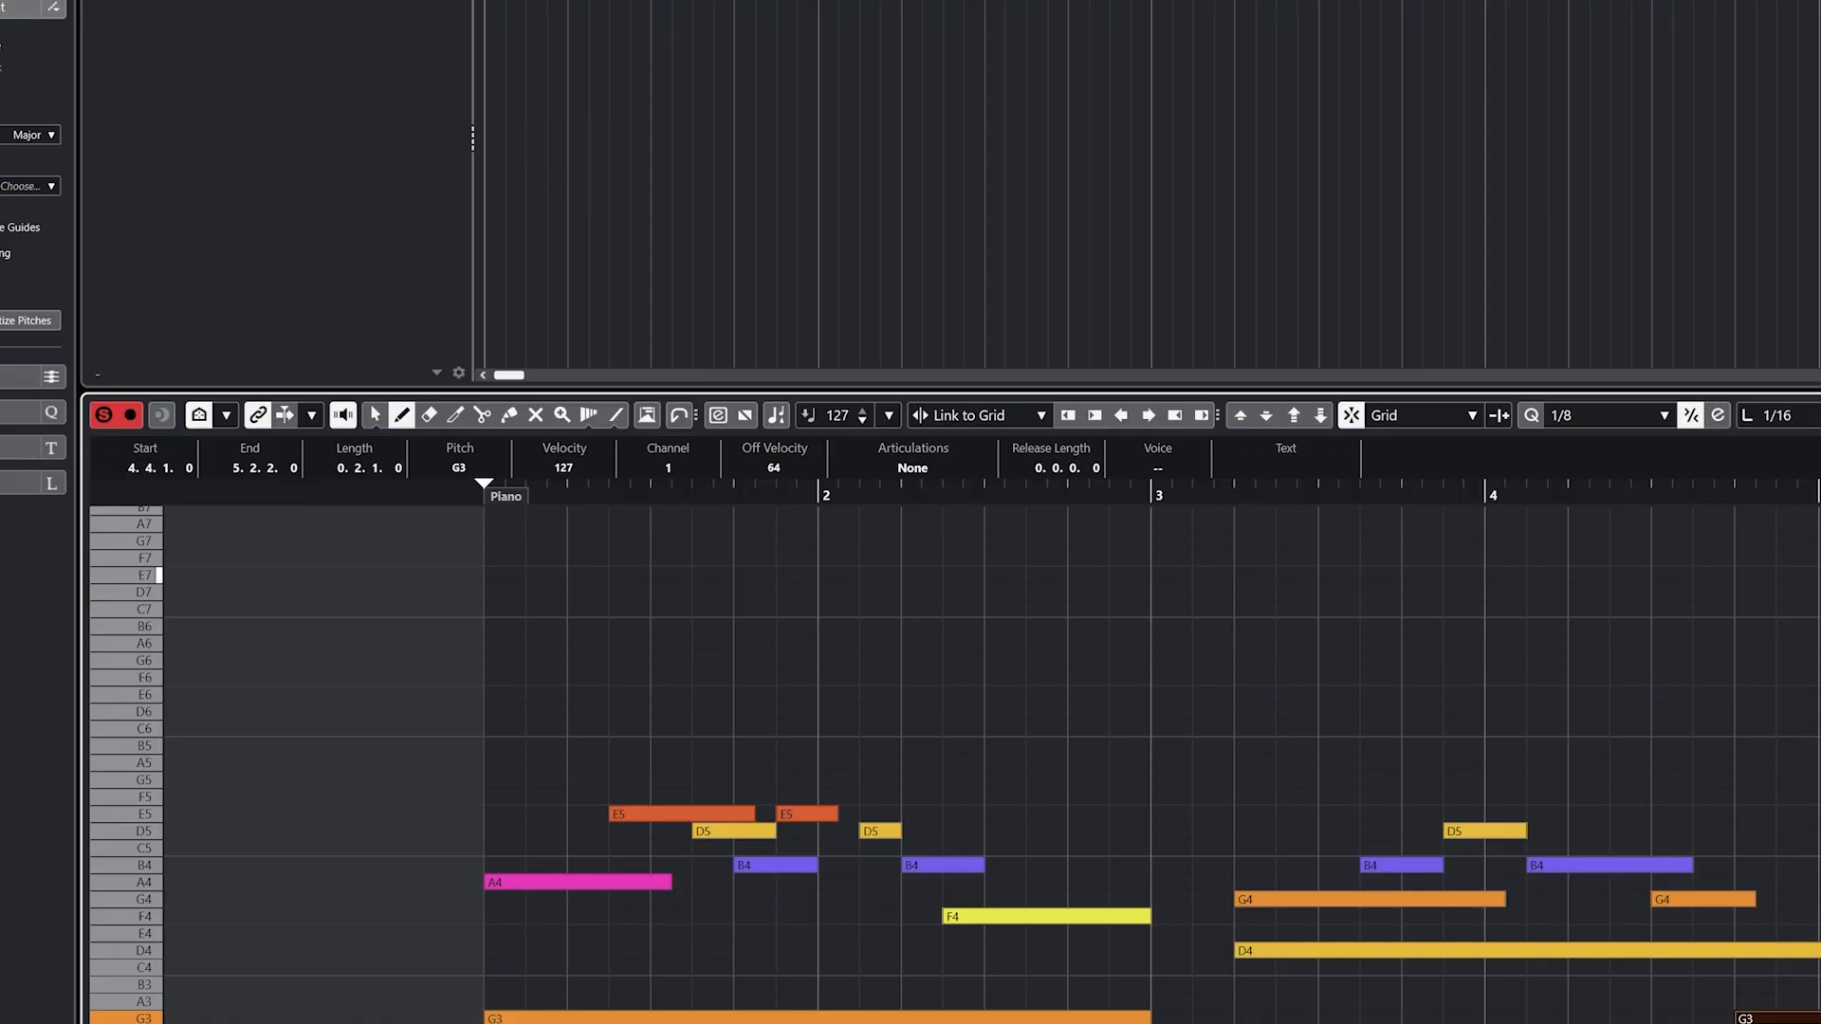
- Turn on auto-scroll in the Key Editor and set it to Stationary Cursor
left_click(285, 415)
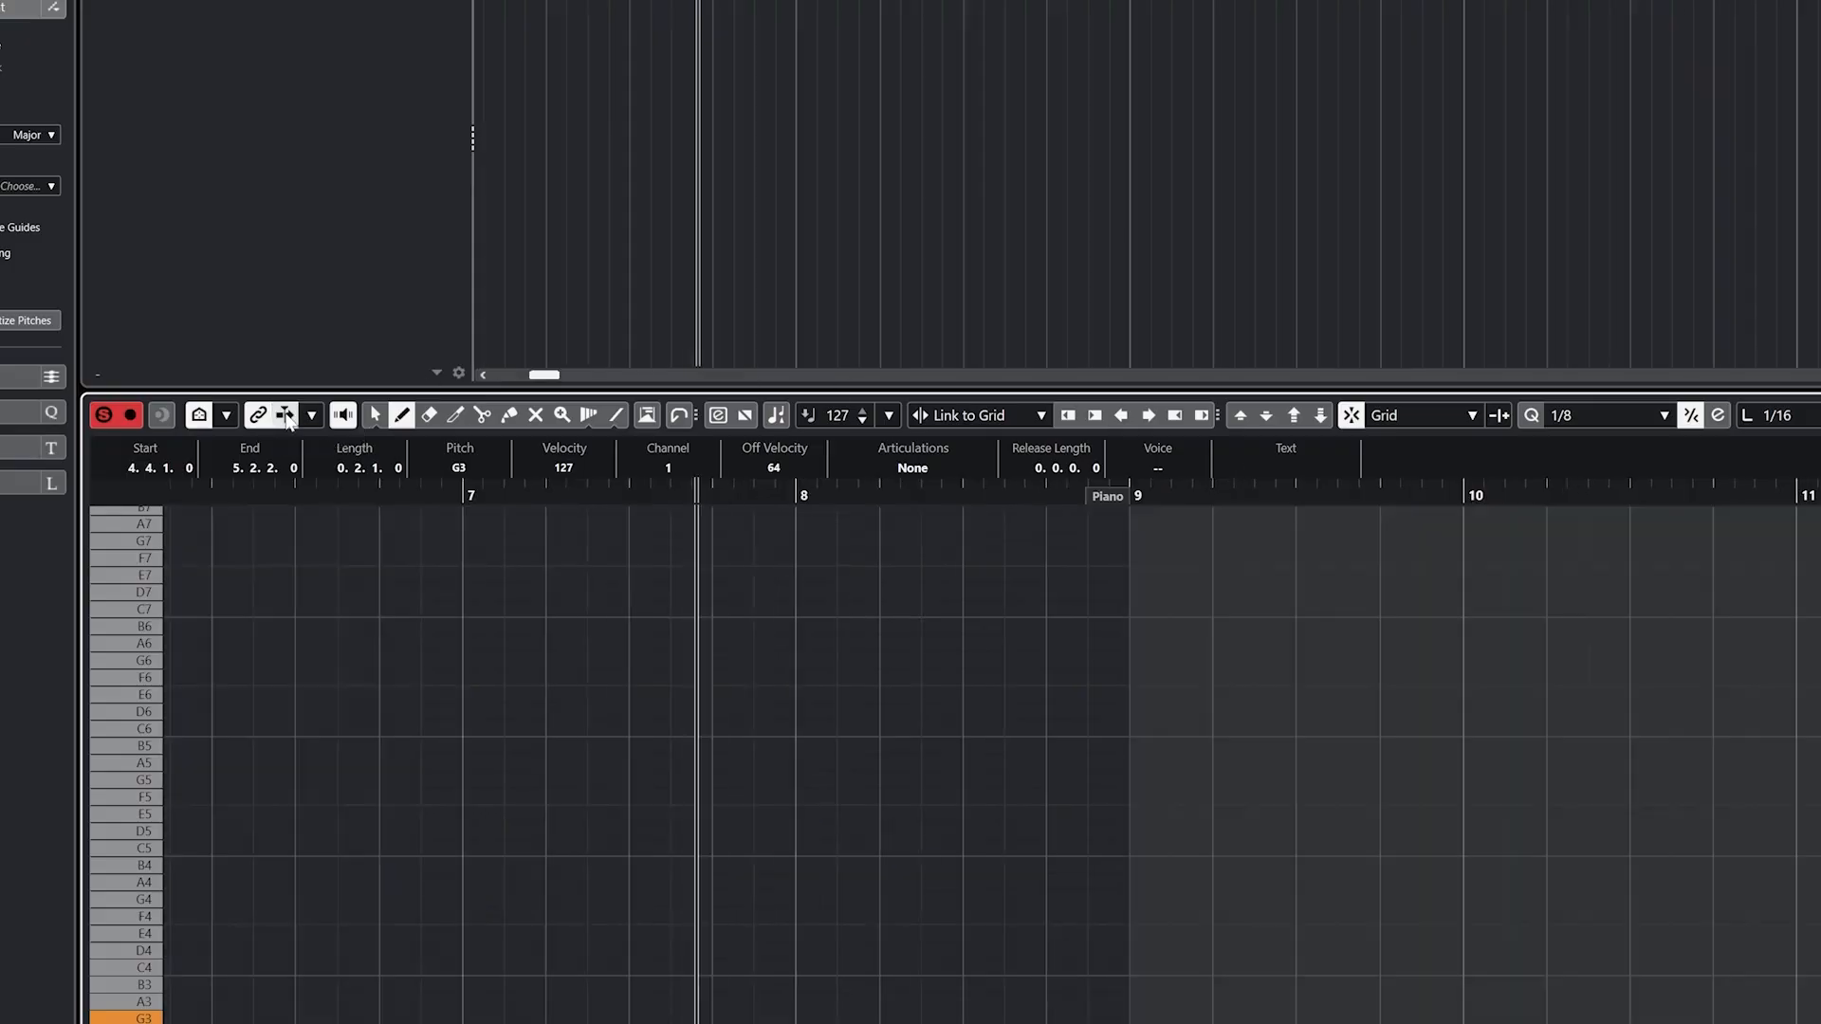
left_click(312, 417)
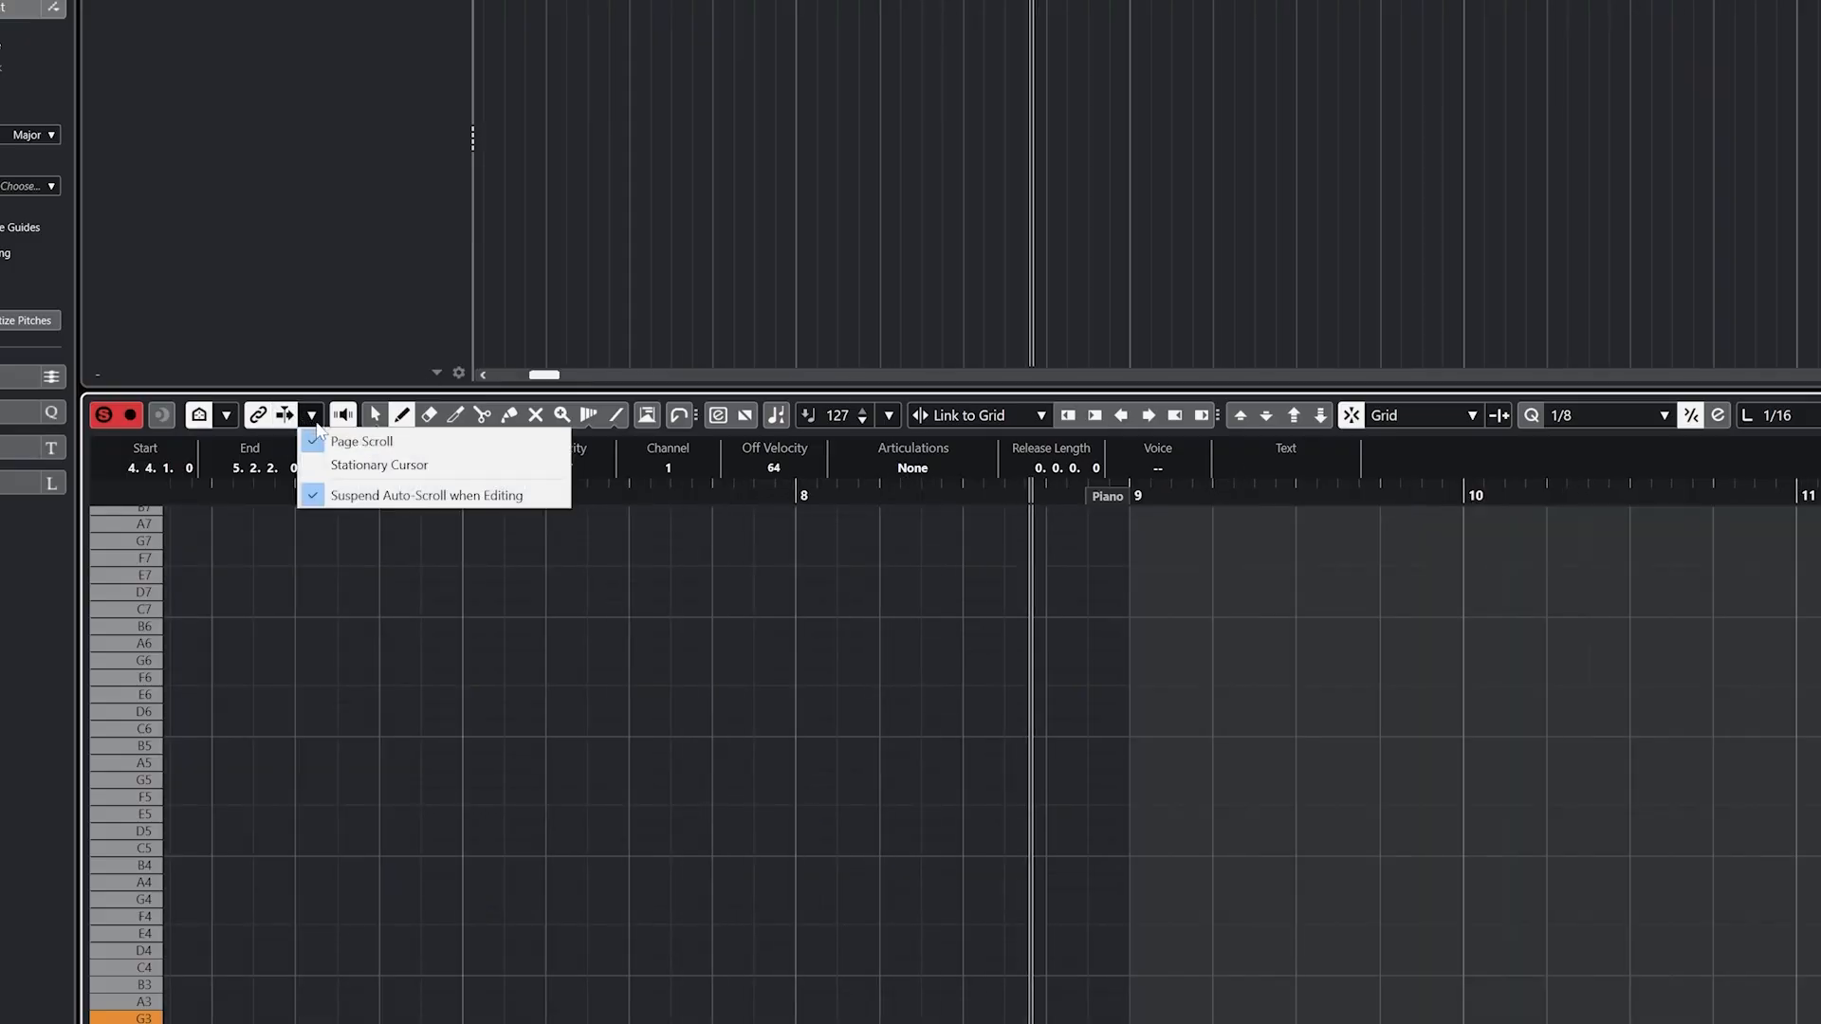
left_click(339, 466)
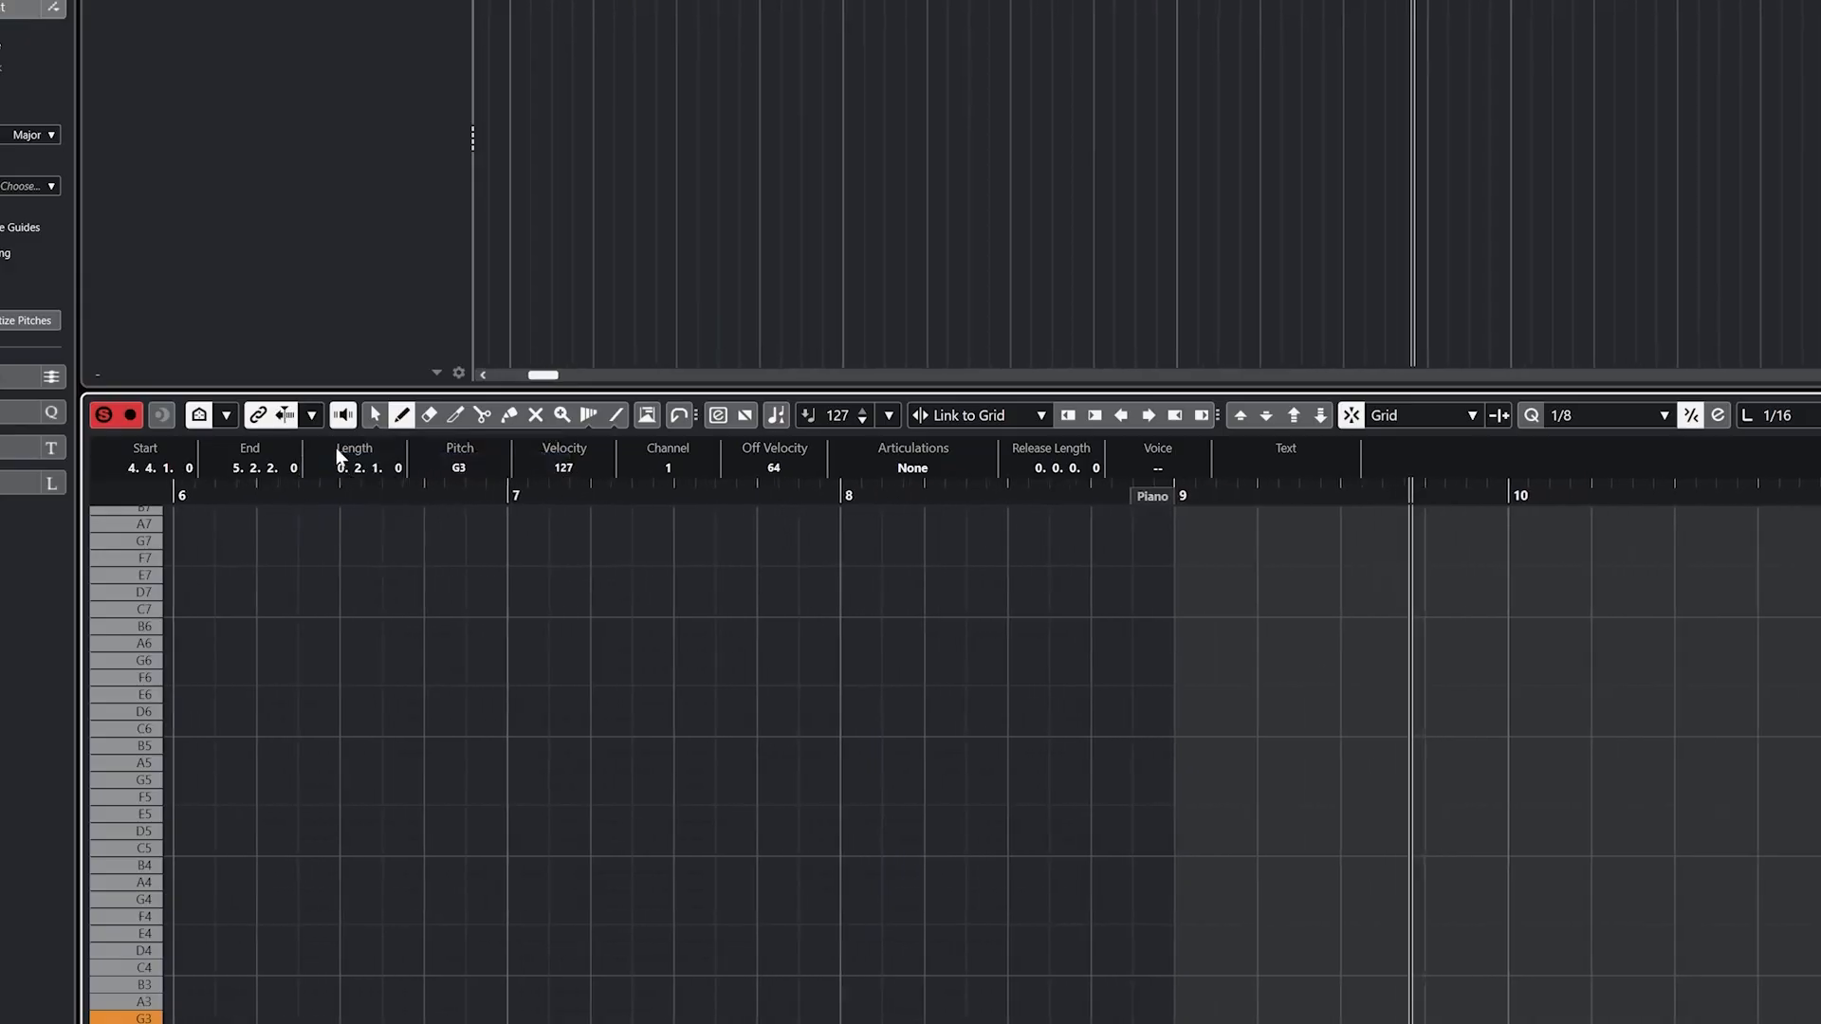
- Switch the Key Editor's auto-scroll mode to Page Scroll and return the playback cursor to the project start
left_click(311, 417)
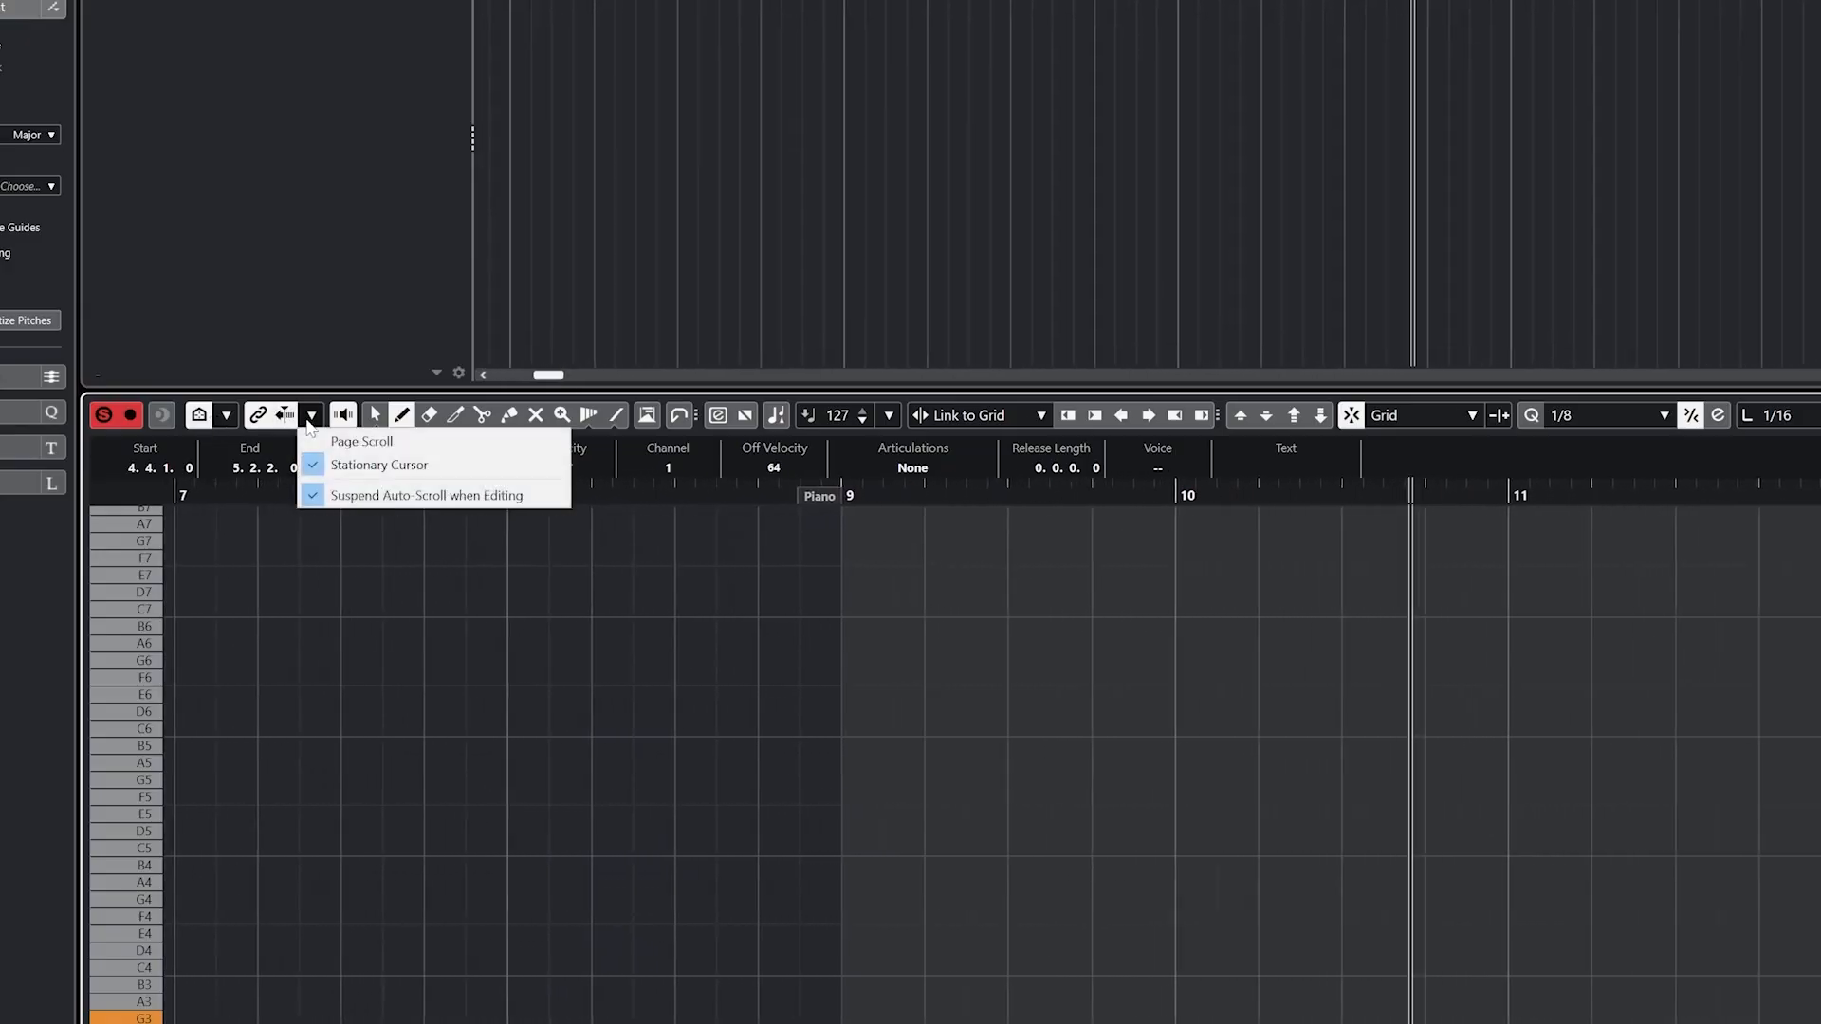
left_click(341, 443)
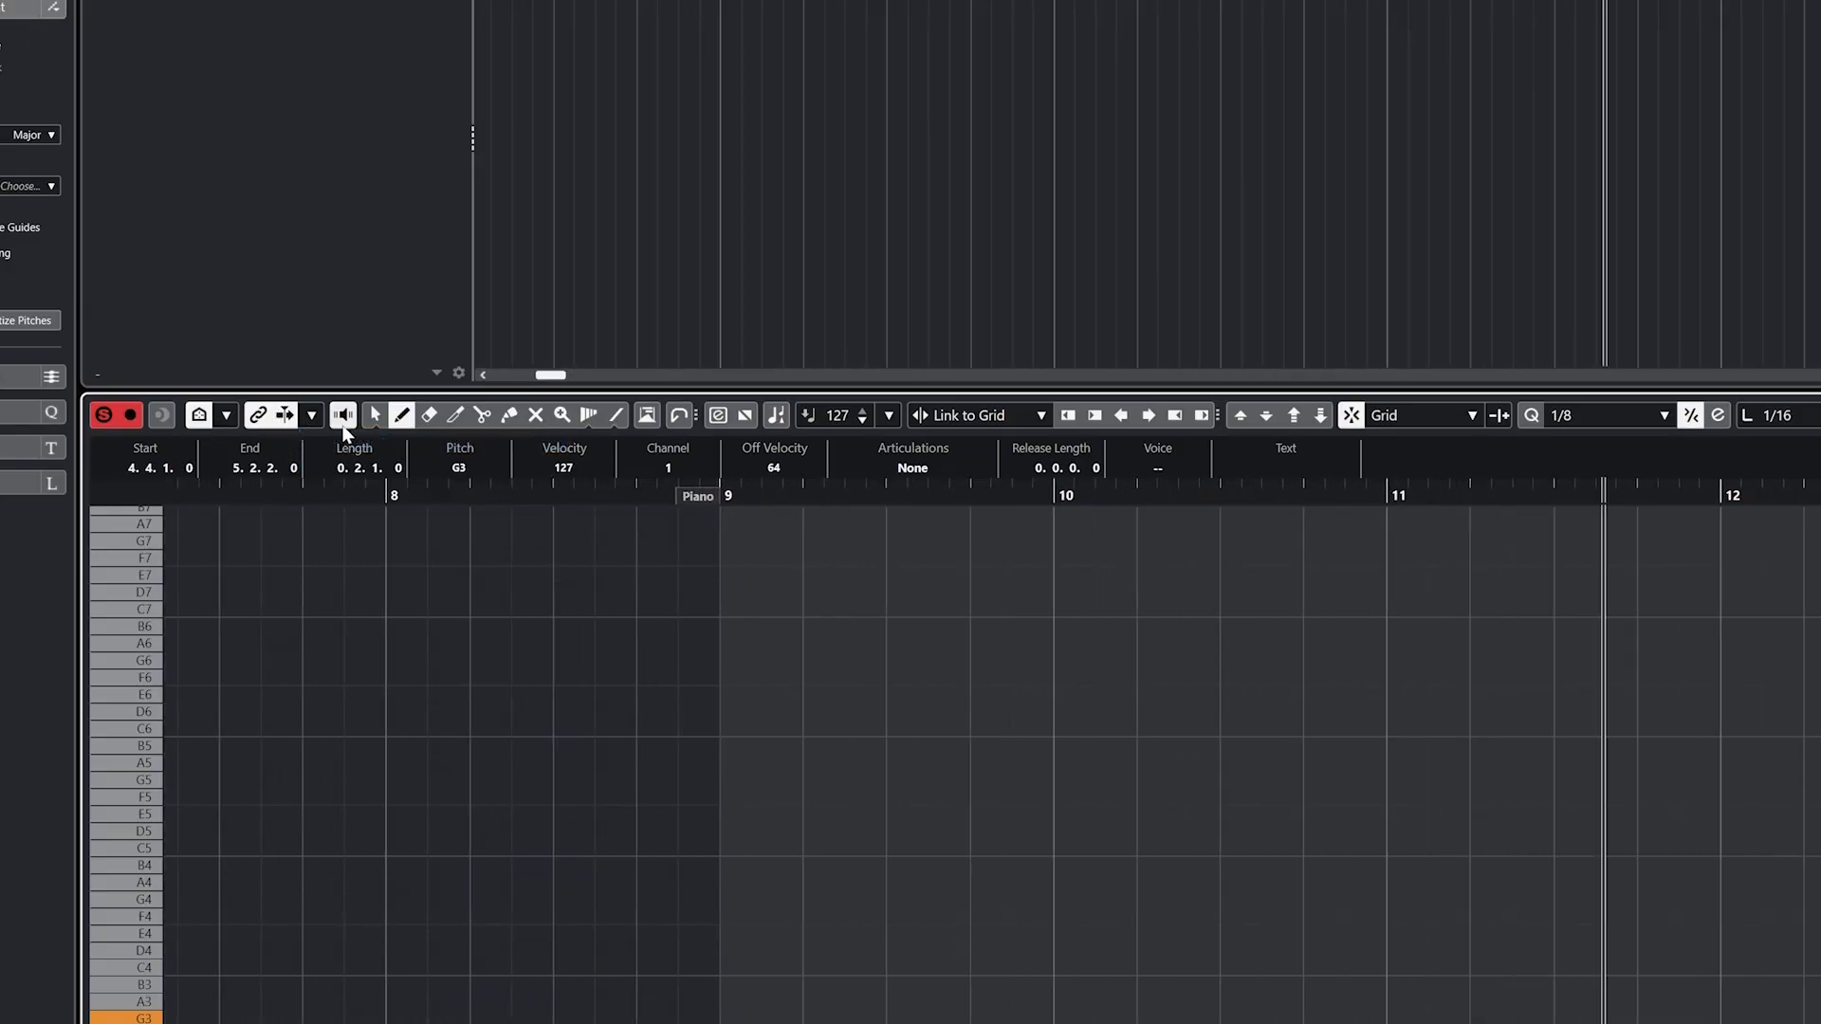
key("period")
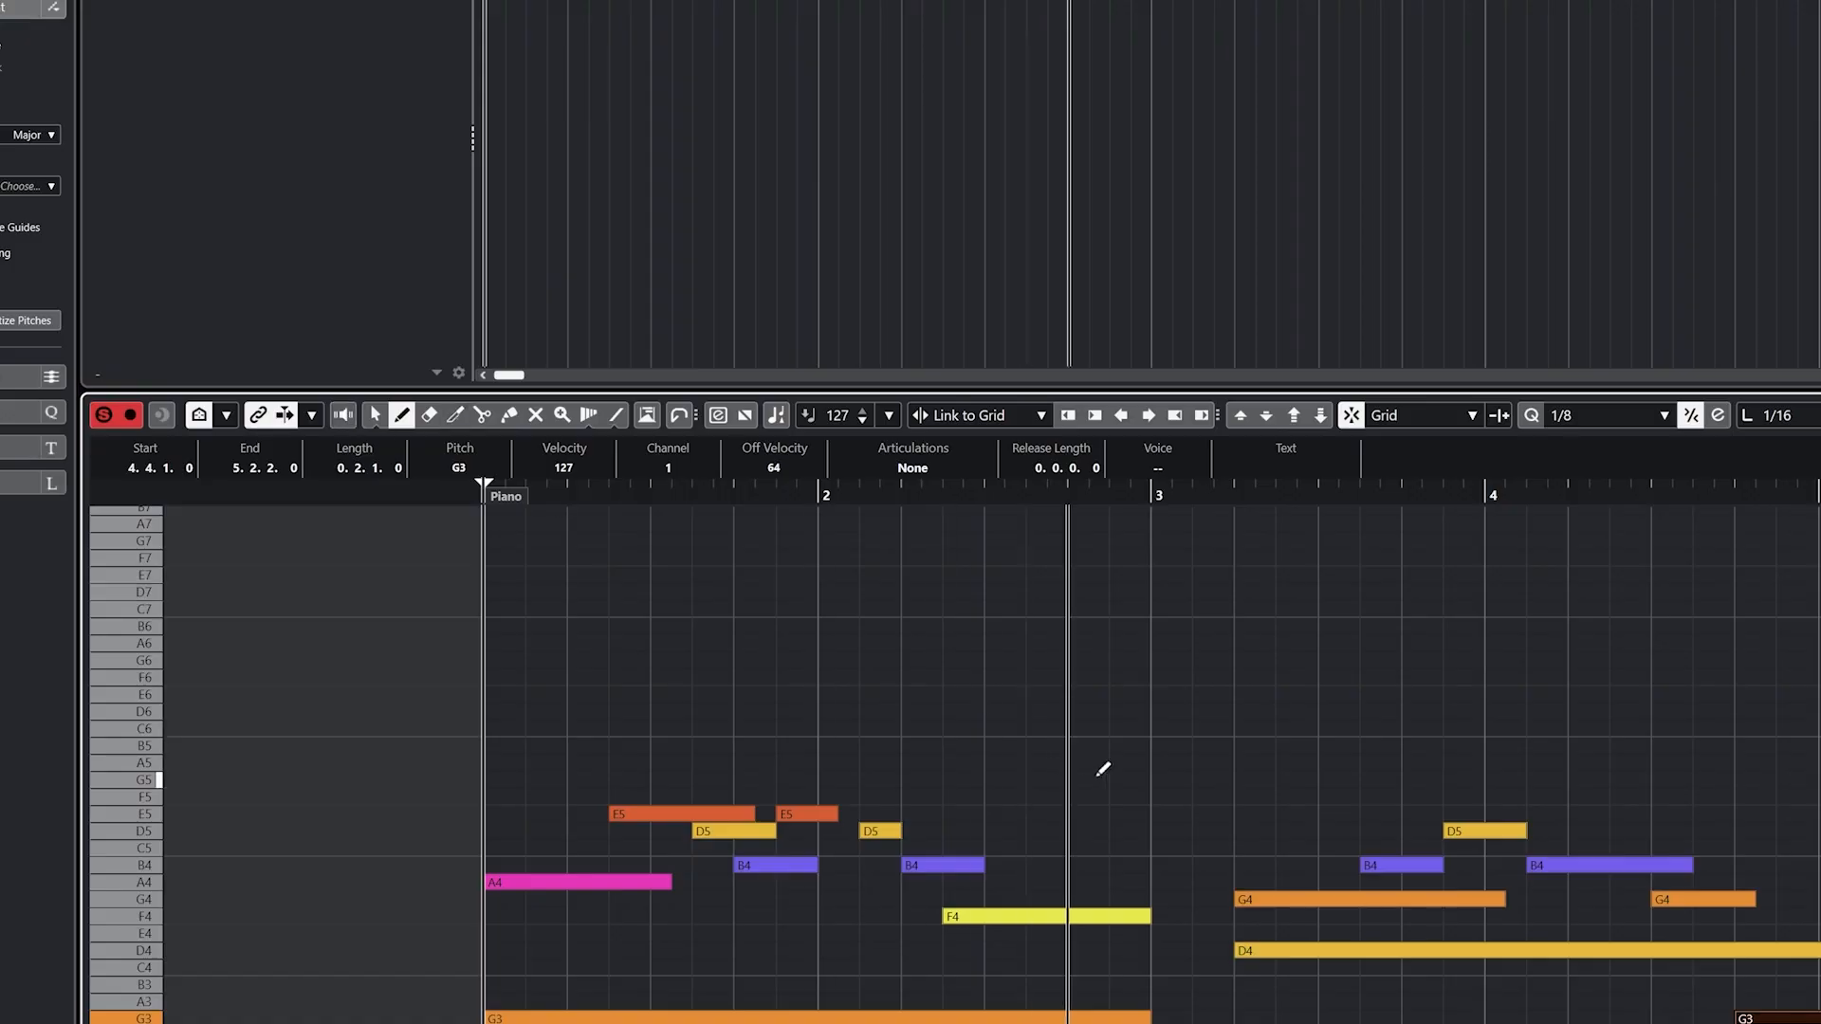
- Turn on Acoustic Feedback, testing it with notes drawn around bar 3 before and after enabling it, and undo both test notes
left_click_drag(1112, 763, 1288, 763)
key("ctrl+z")
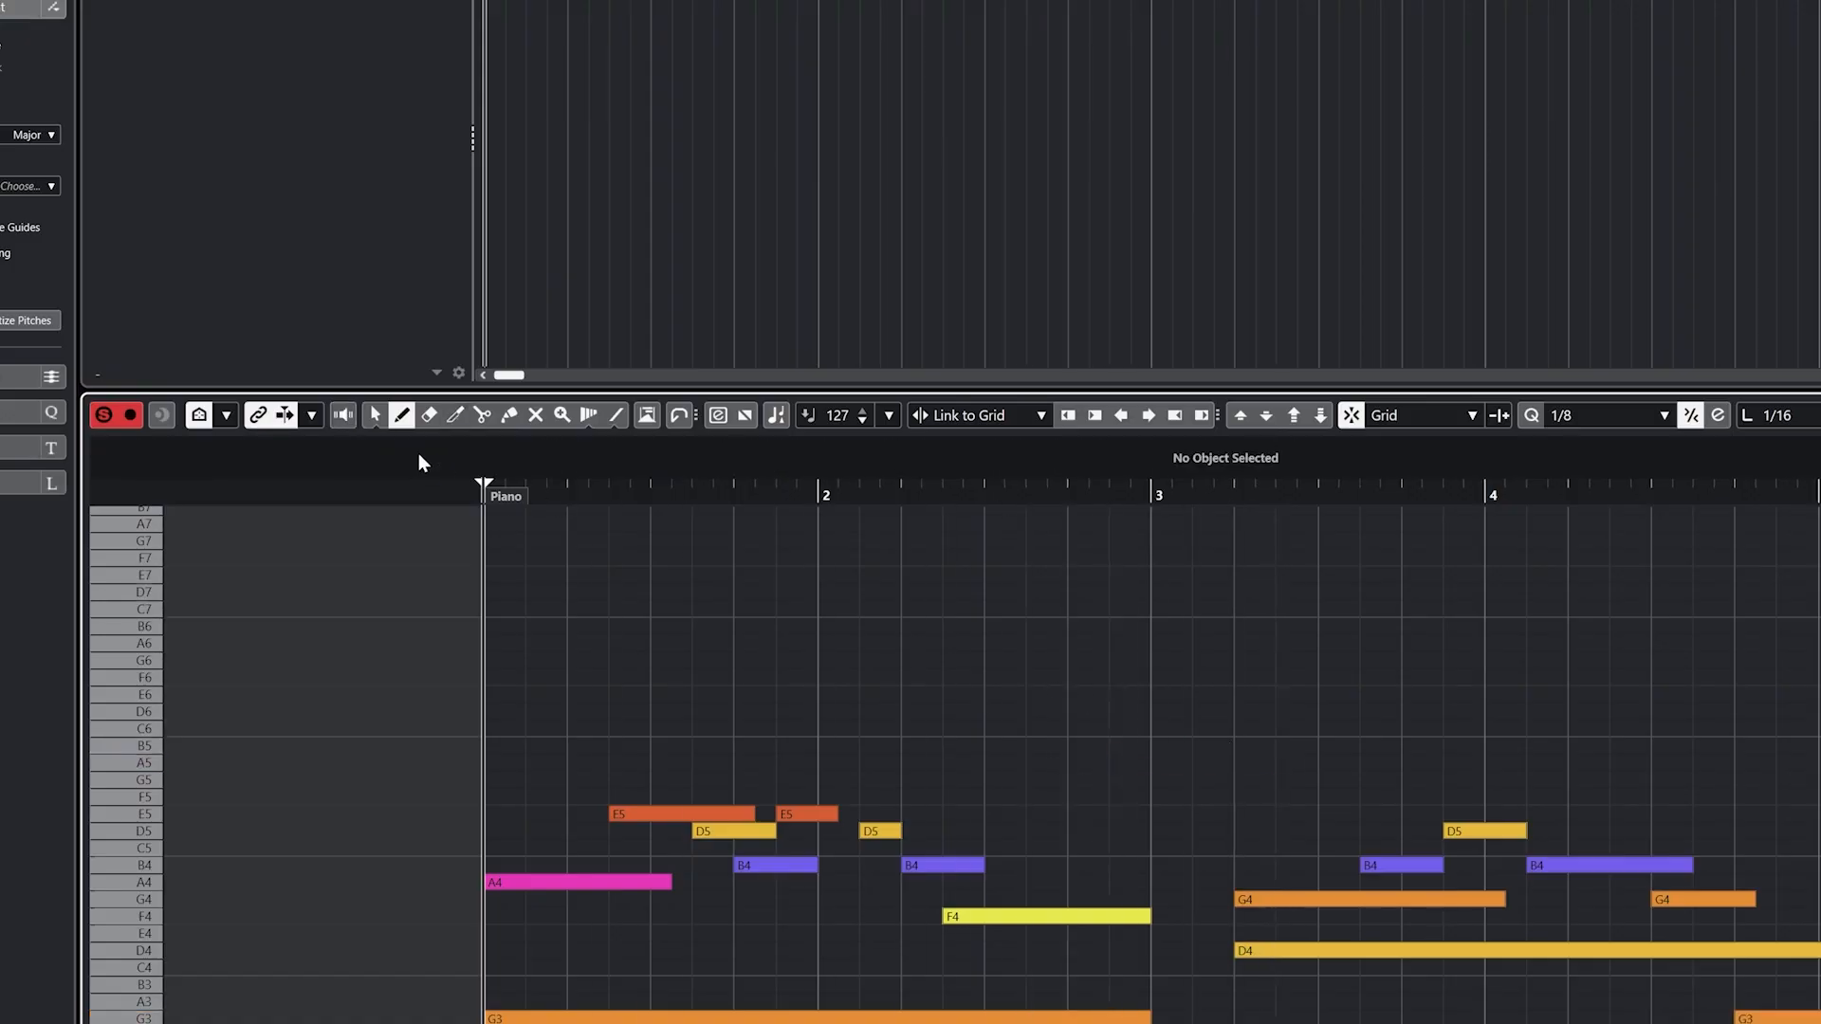
left_click(343, 418)
left_click_drag(1119, 746, 1320, 746)
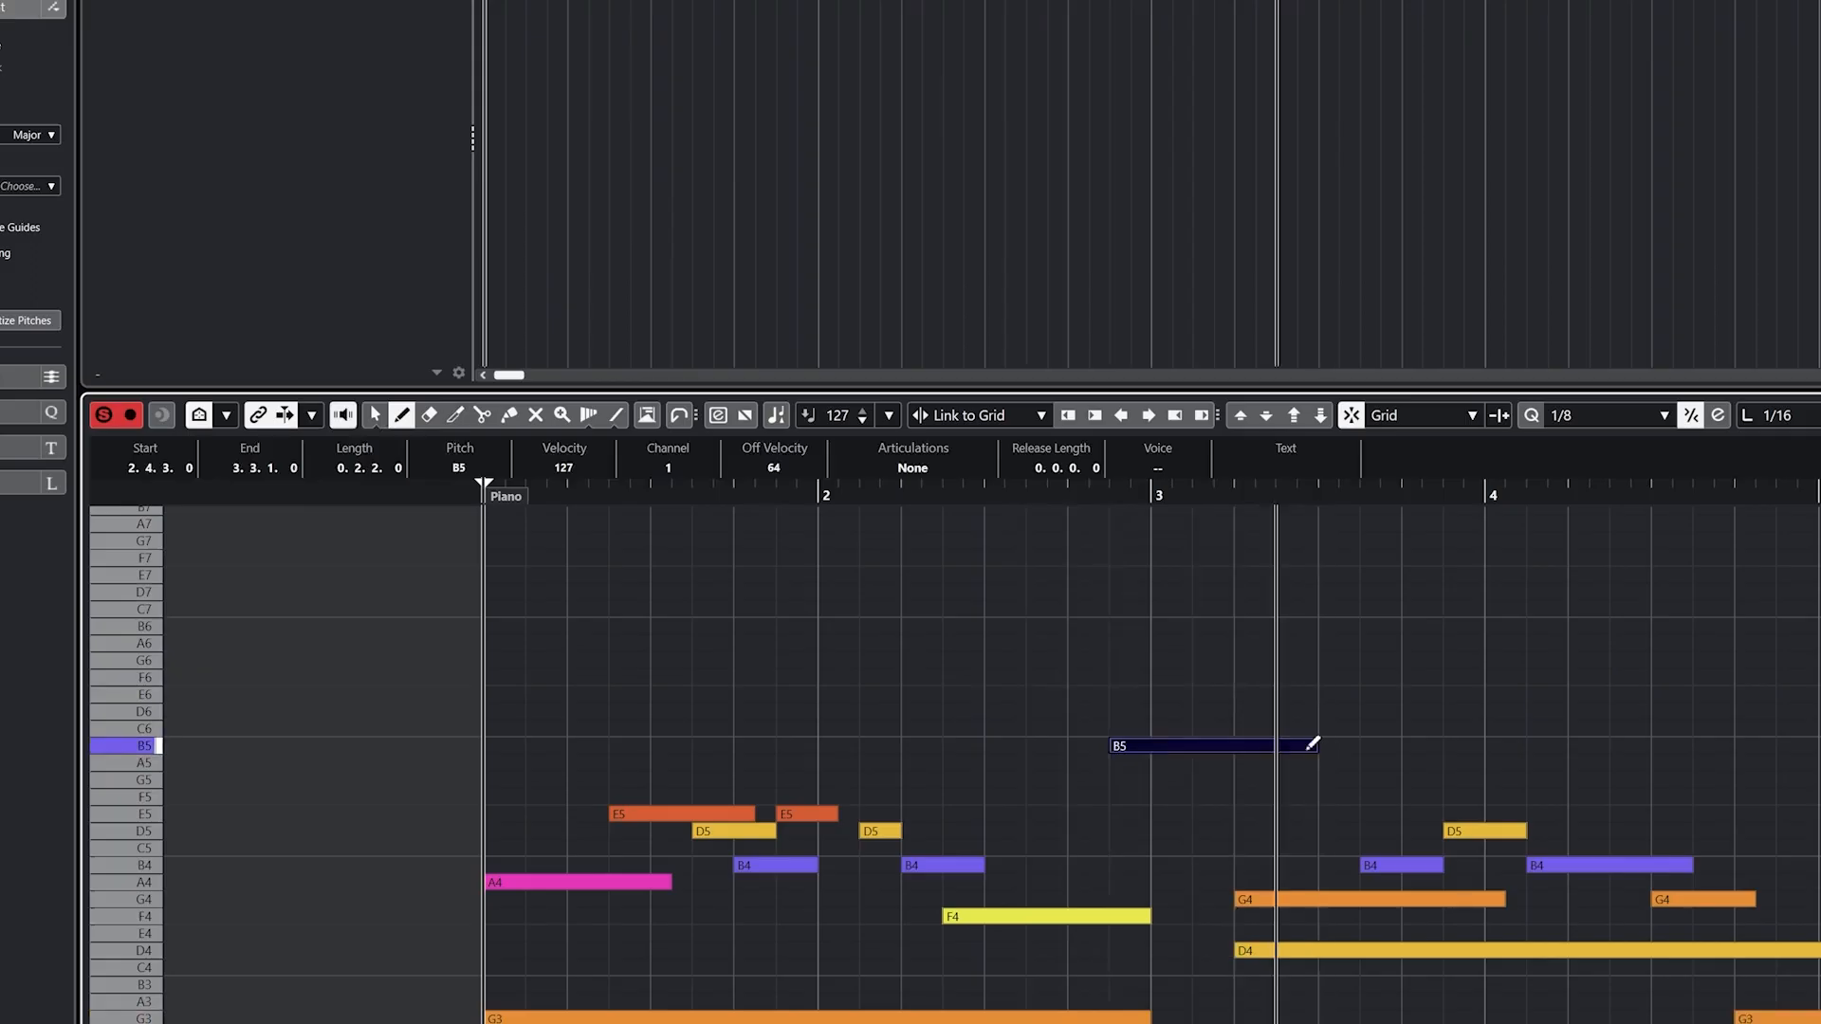
key("ctrl+z")
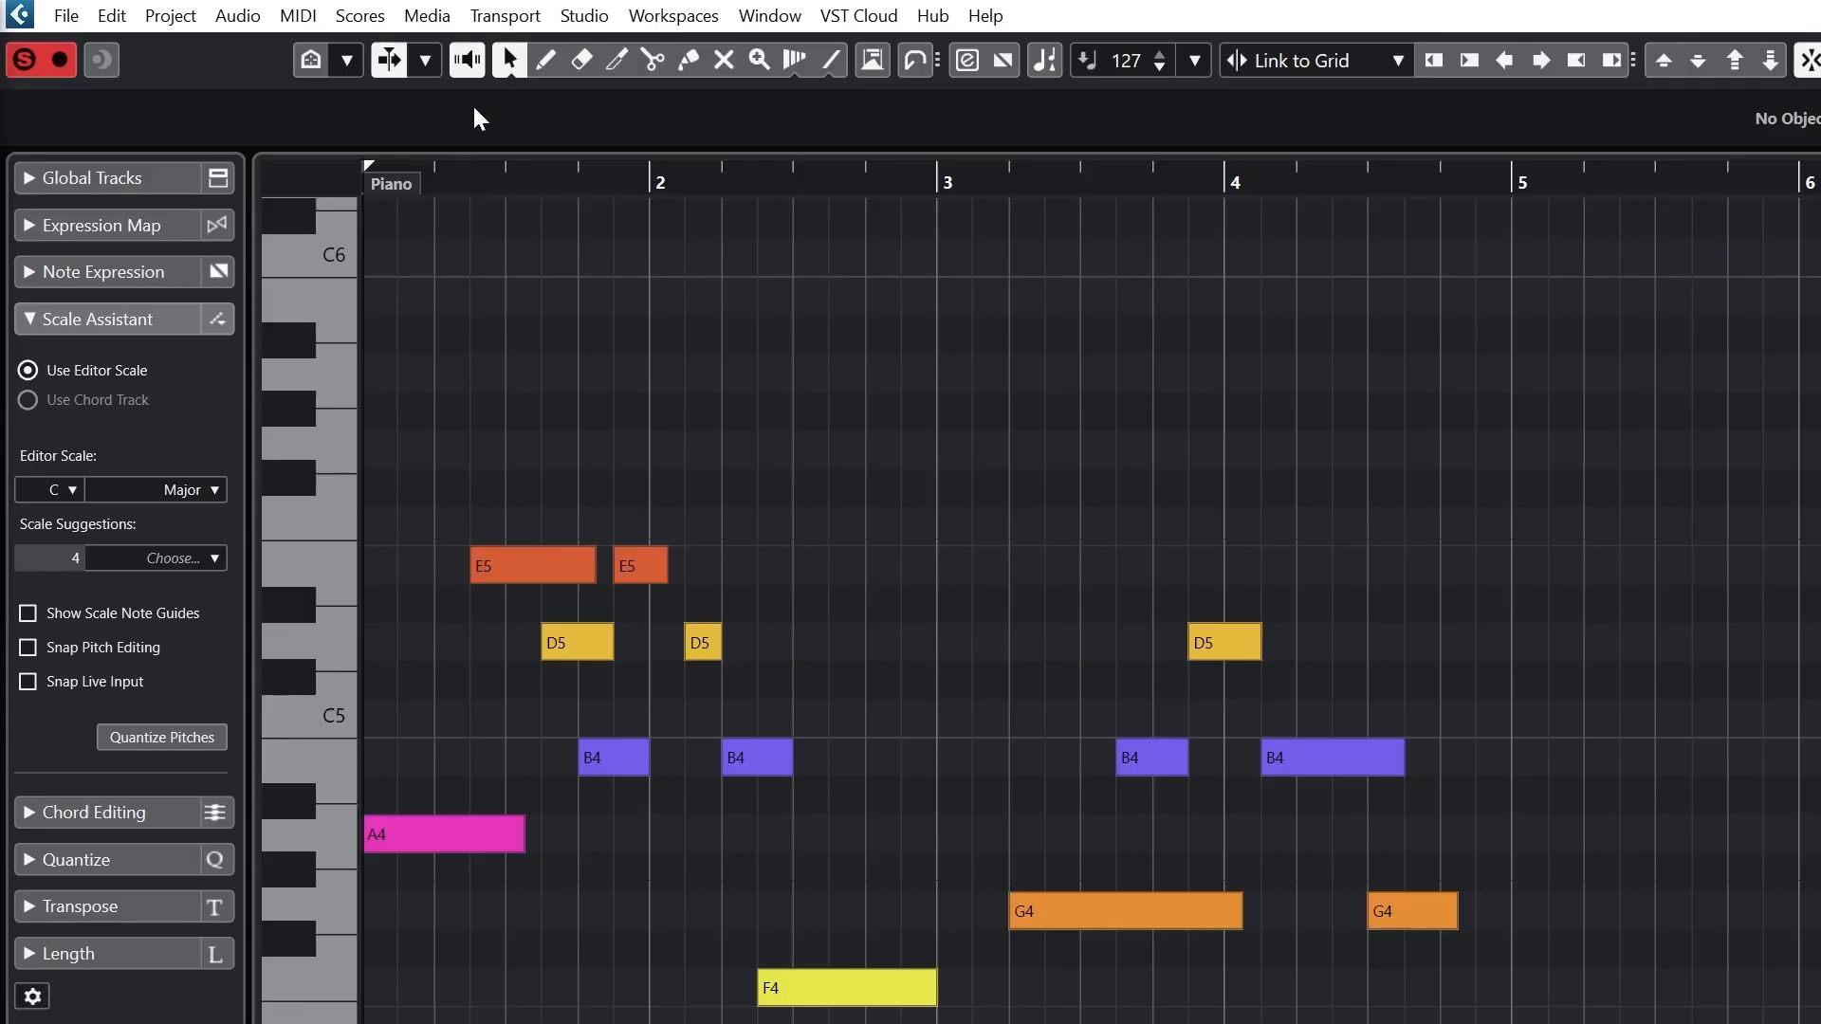
- Select the E5, D5 and B4 notes in bars 1 and 2 with the Object Selection tool and move them up three semitones
left_click(509, 60)
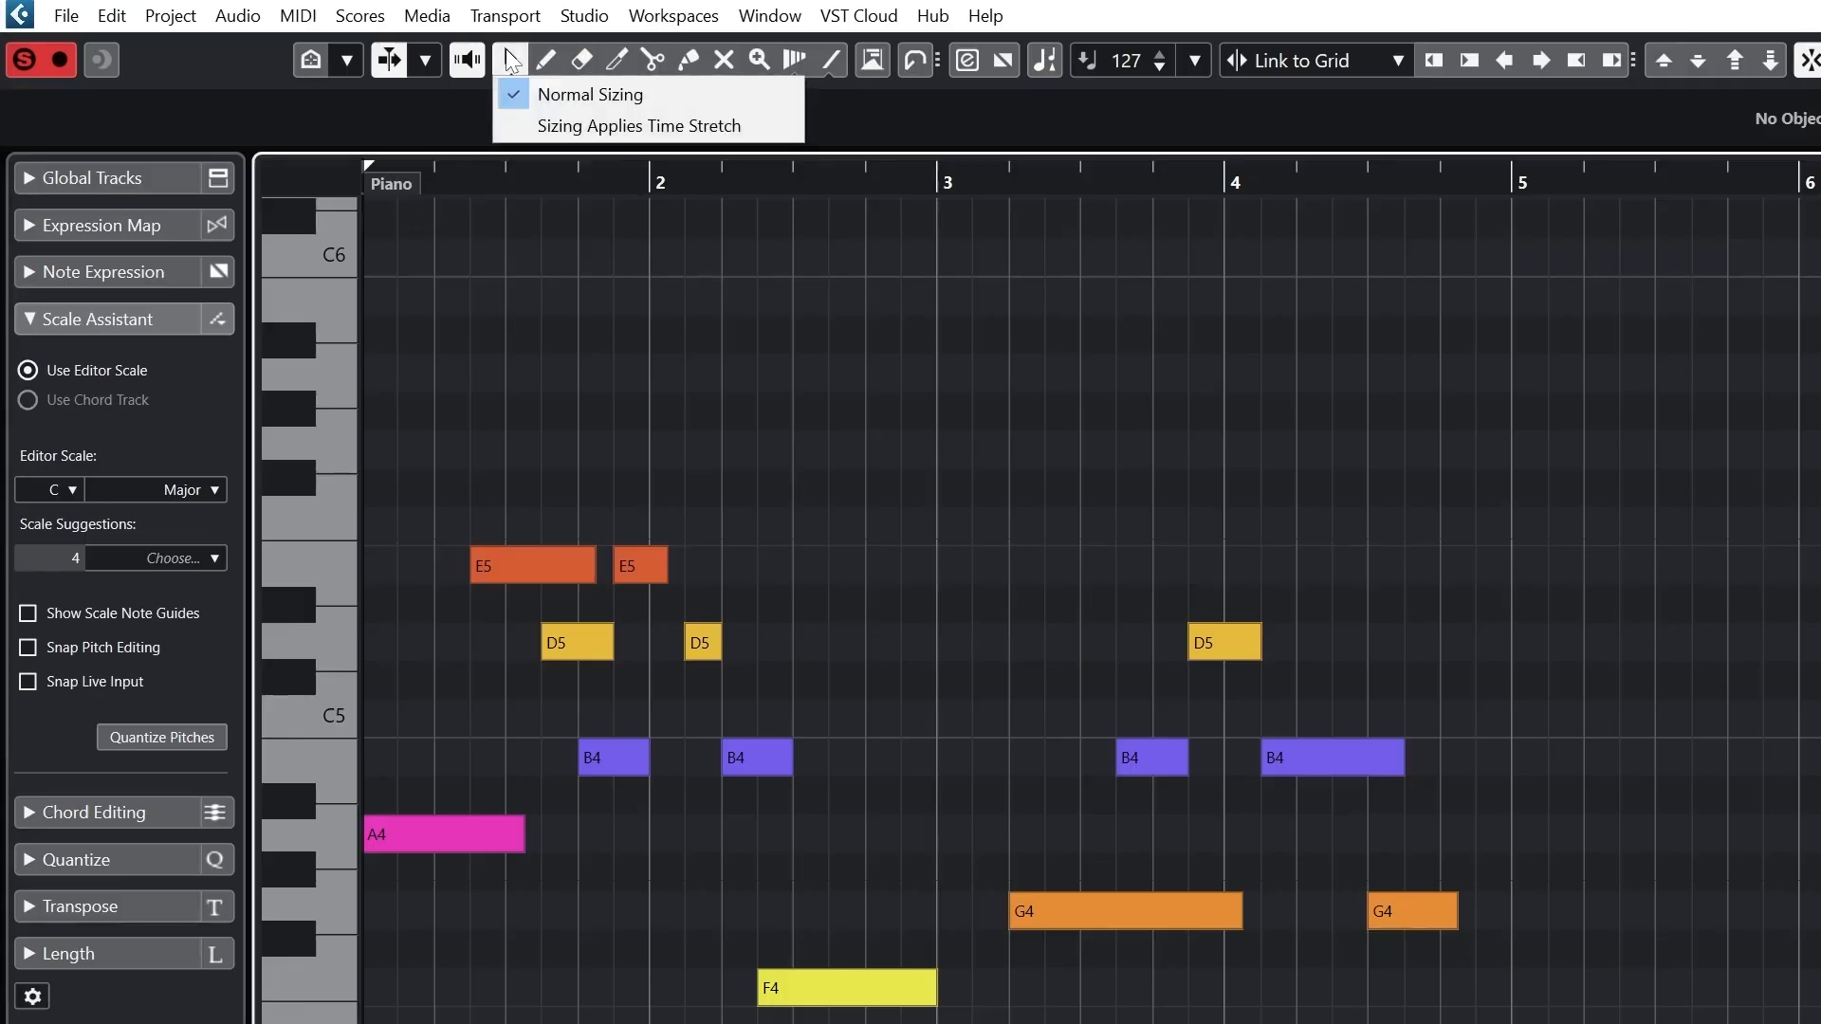
left_click(513, 62)
mouse_move(511, 560)
left_mouse_down()
mouse_move(514, 543)
mouse_move(511, 587)
mouse_move(519, 572)
left_mouse_up()
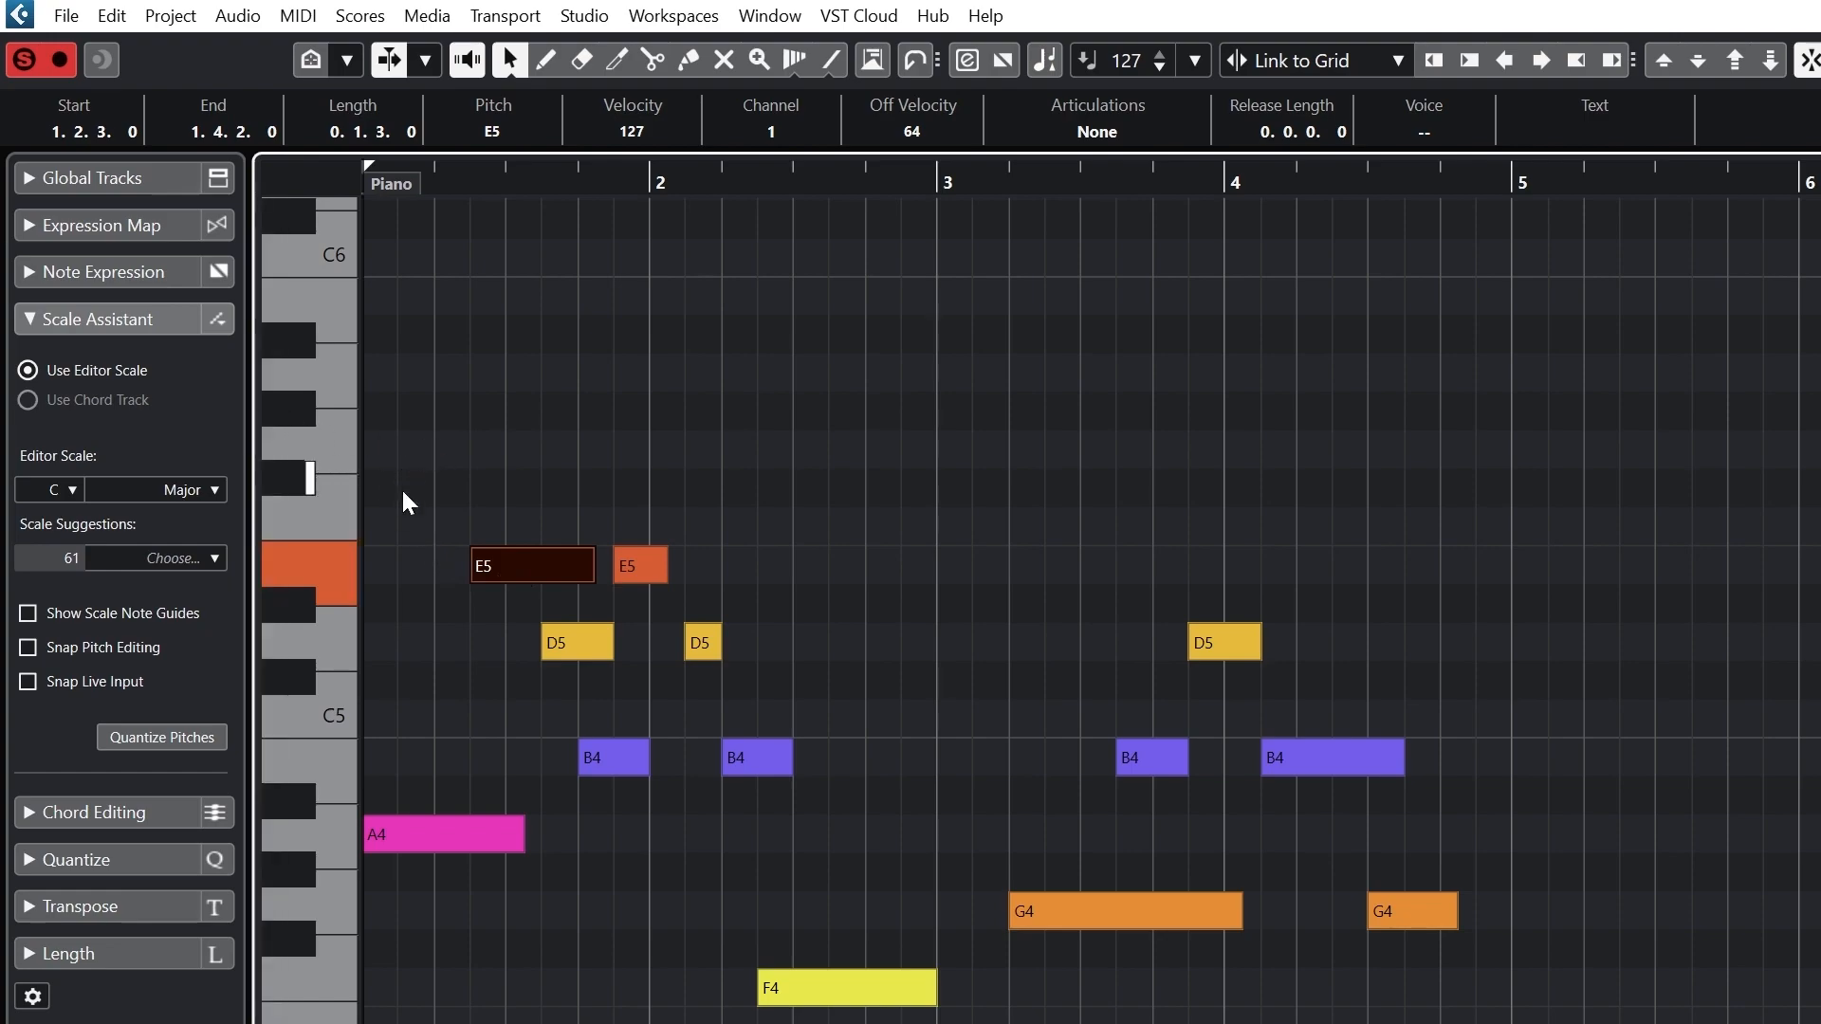
left_click_drag(449, 498, 831, 820)
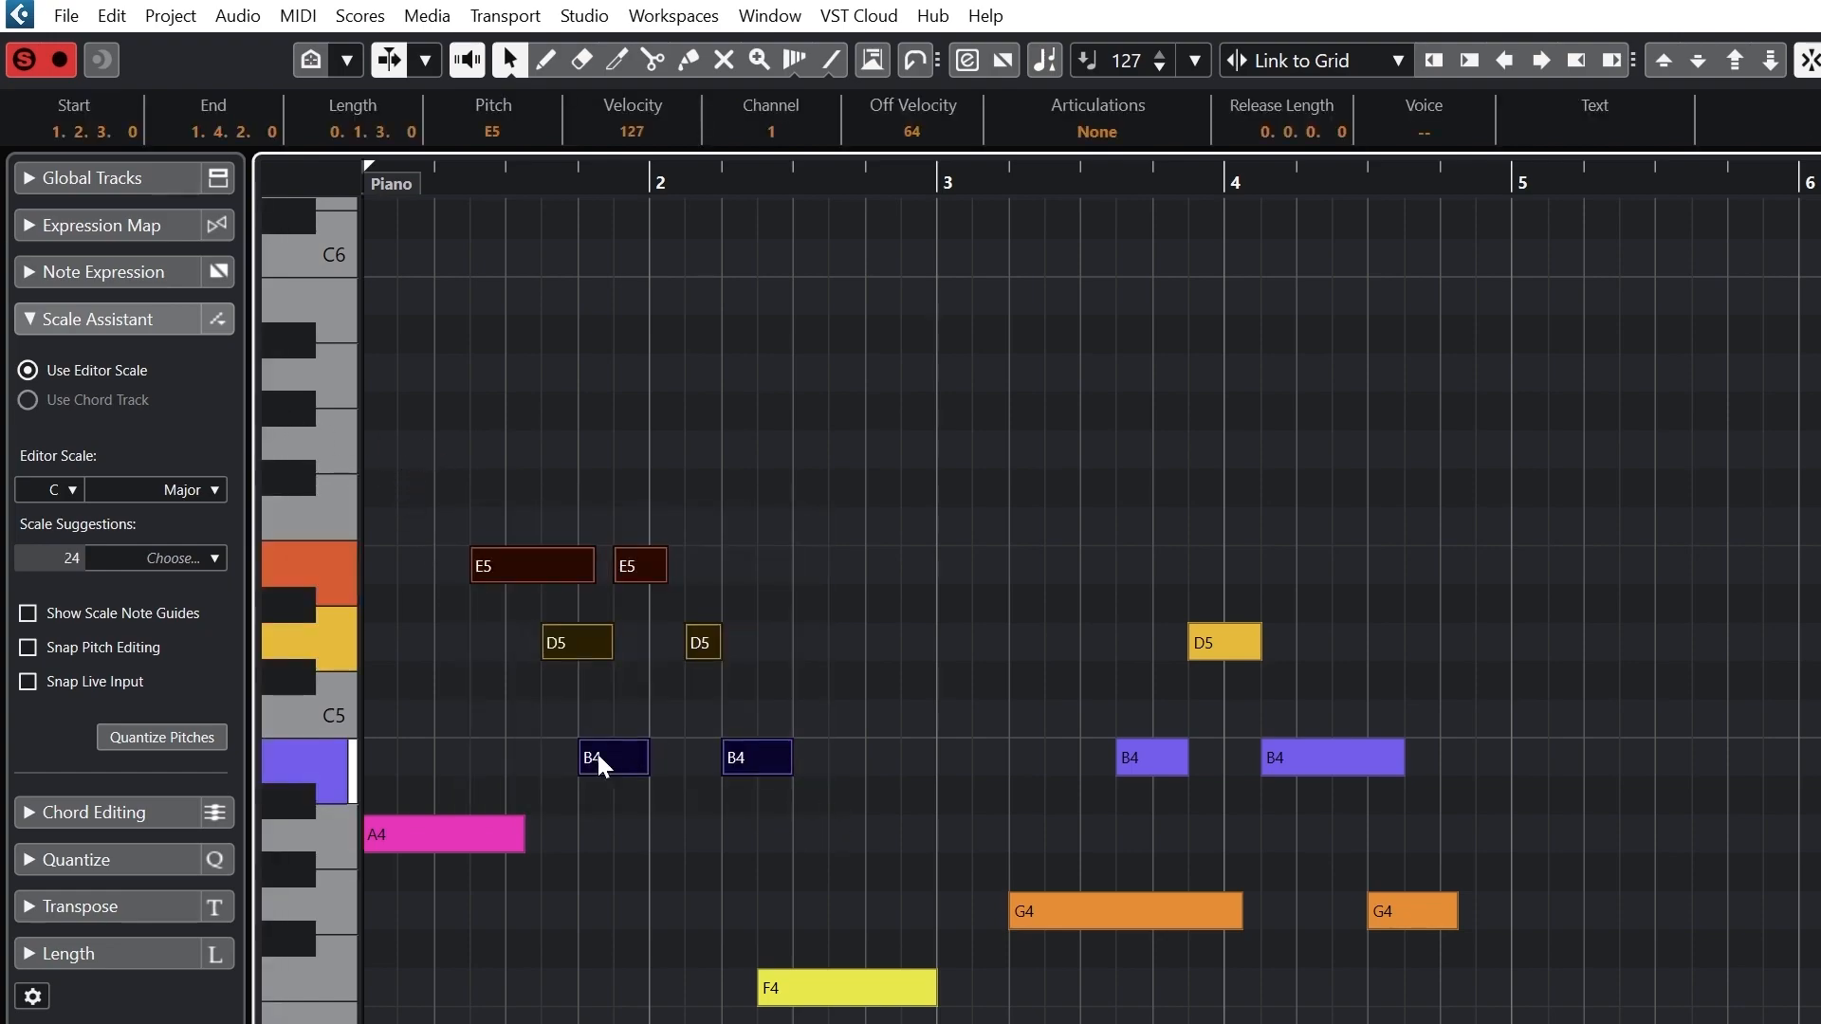
left_click_drag(597, 756, 613, 651)
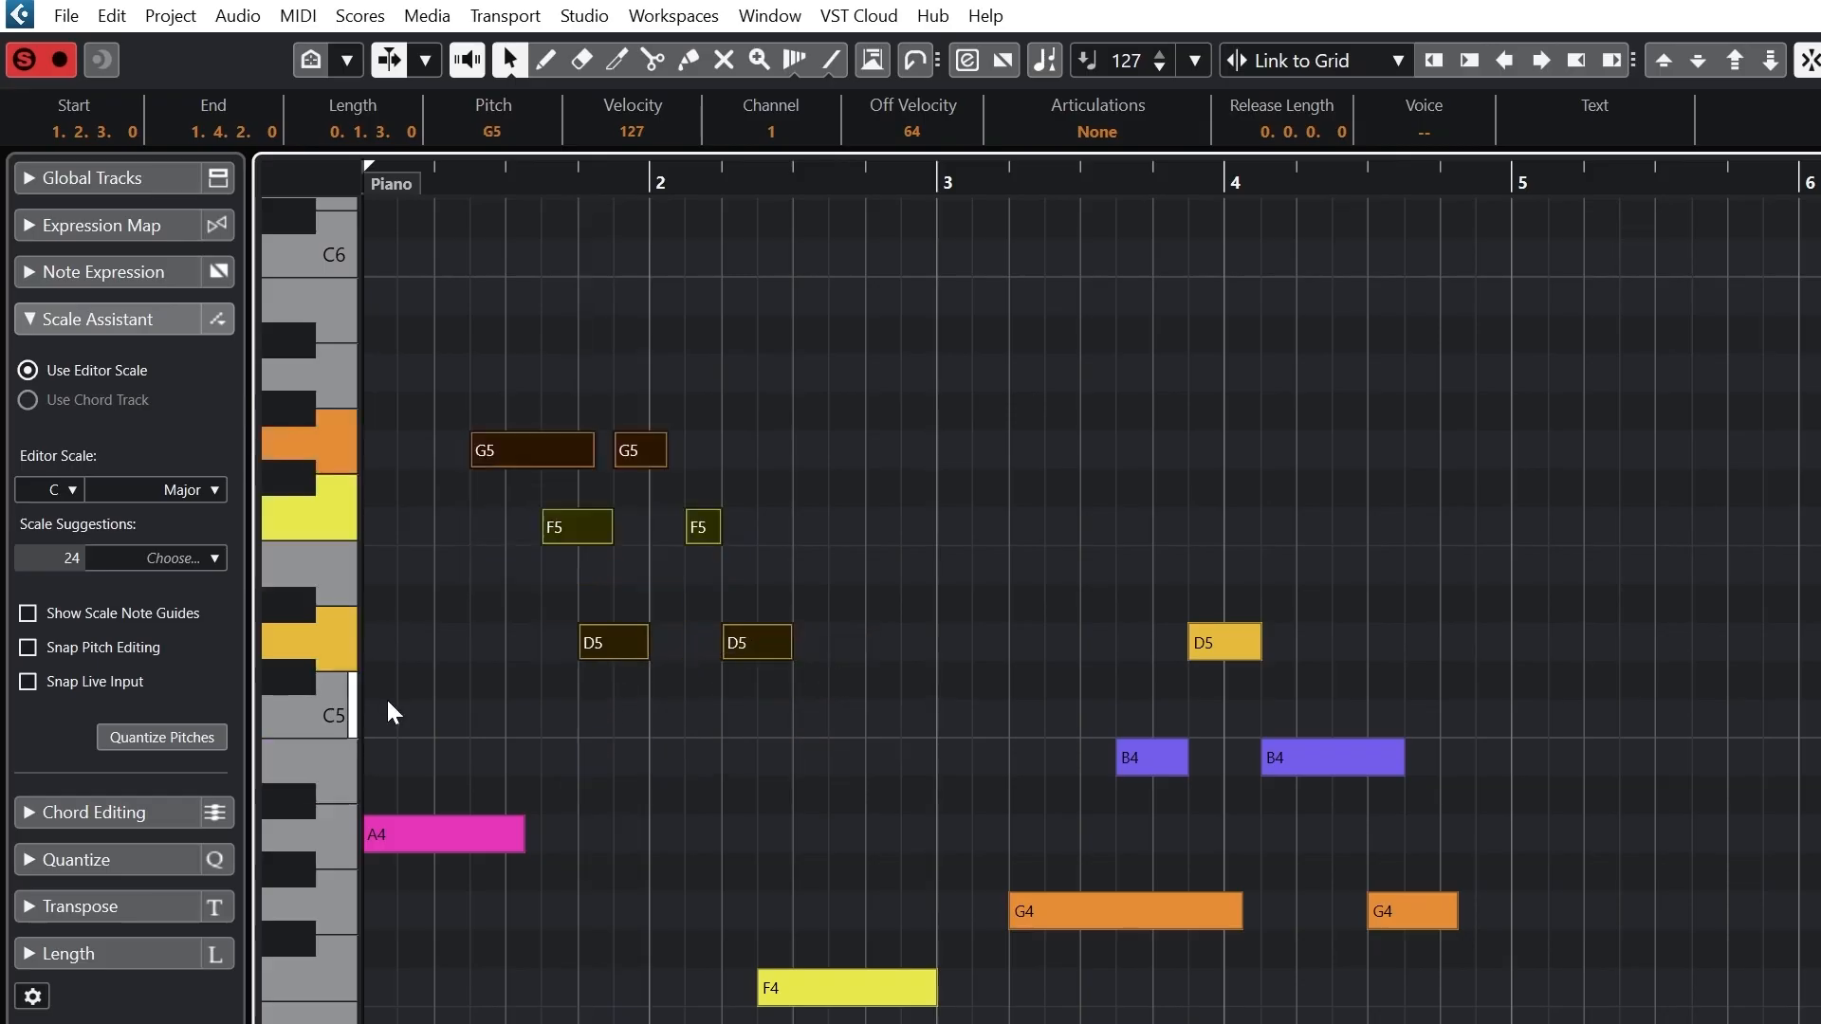
- Replace a trial G#4 note with a G4 note drawn from 1.3.1 to 2.2.2 using the Draw tool
left_click(546, 61)
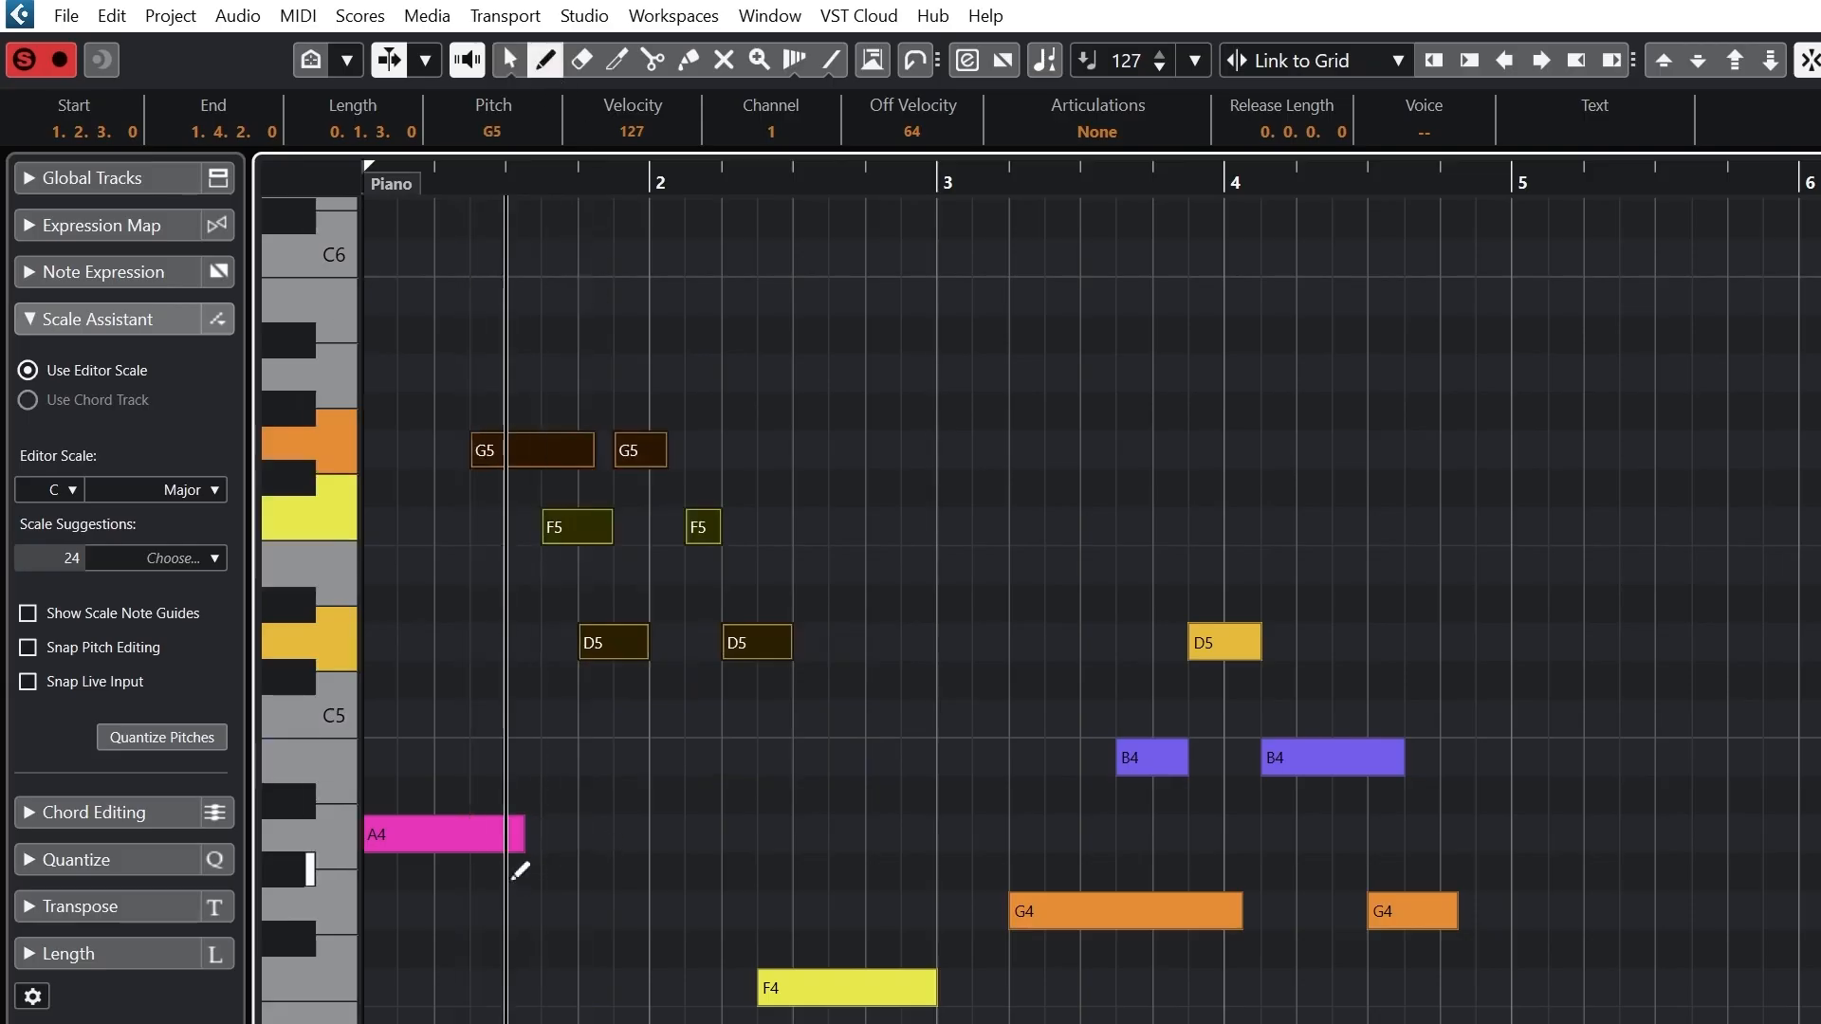
left_click_drag(513, 874, 683, 871)
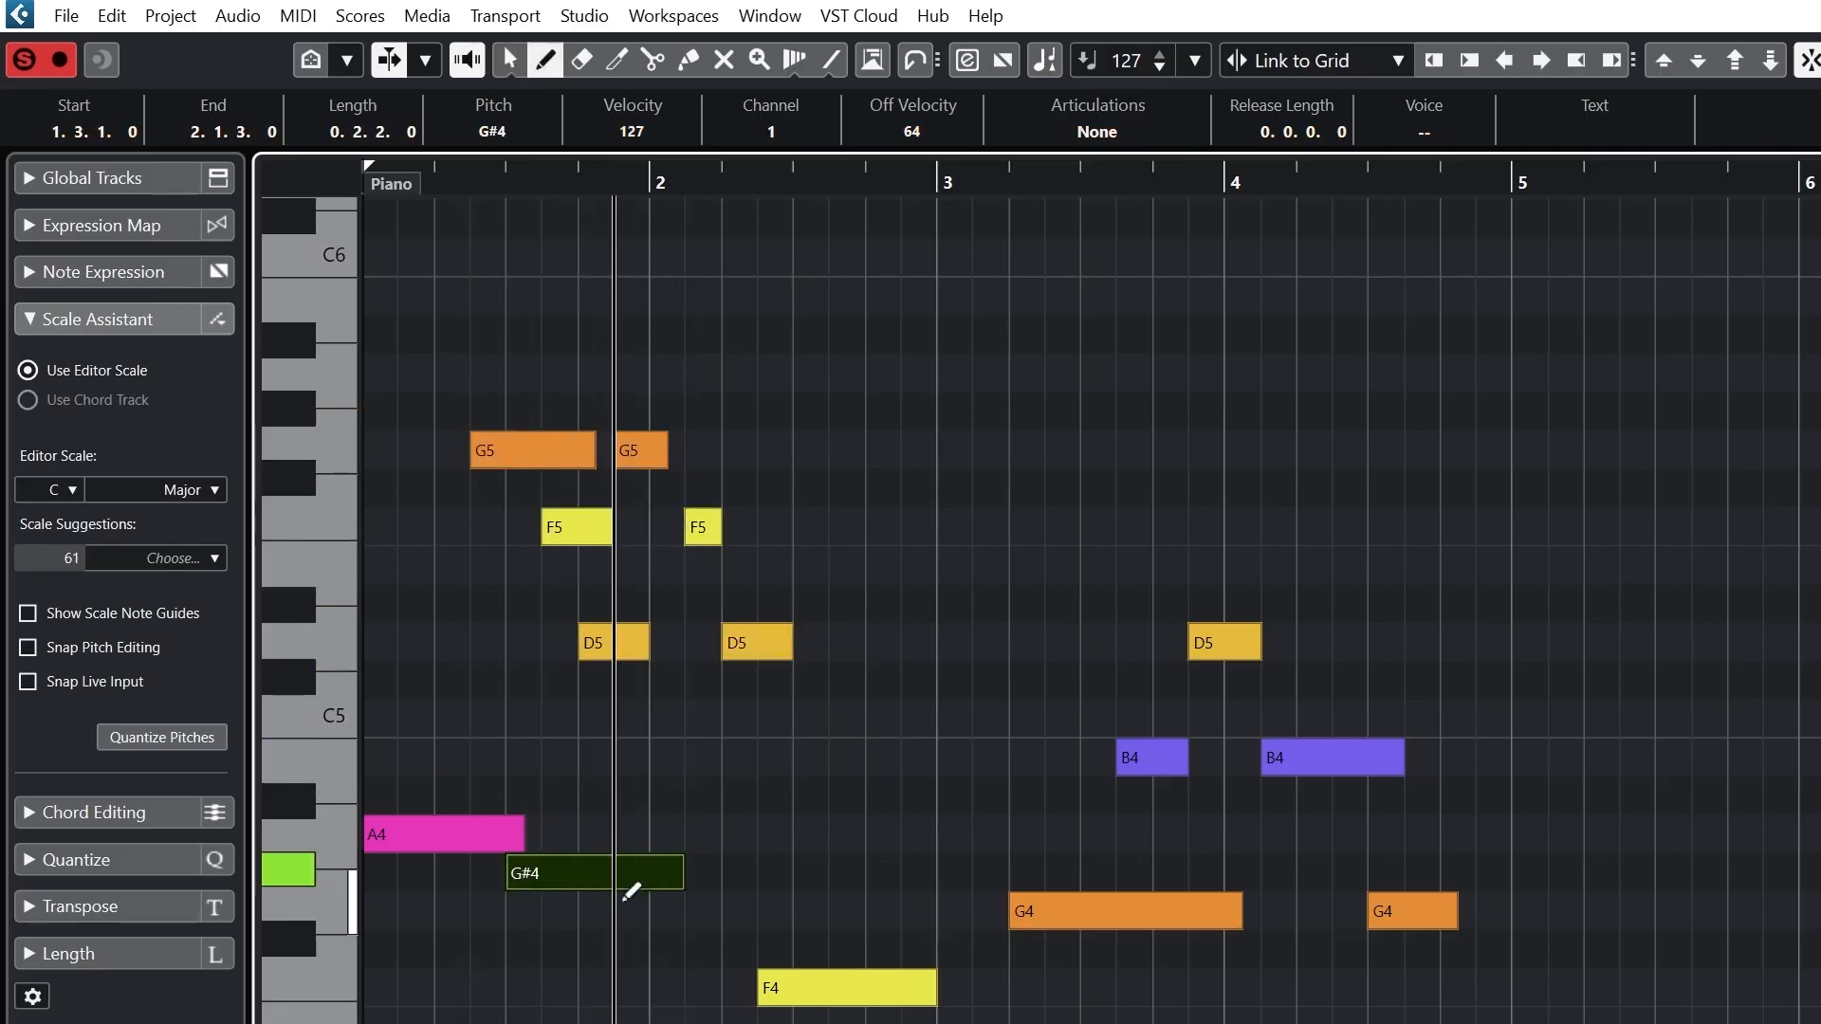
key("ctrl+z")
left_click_drag(521, 897, 746, 907)
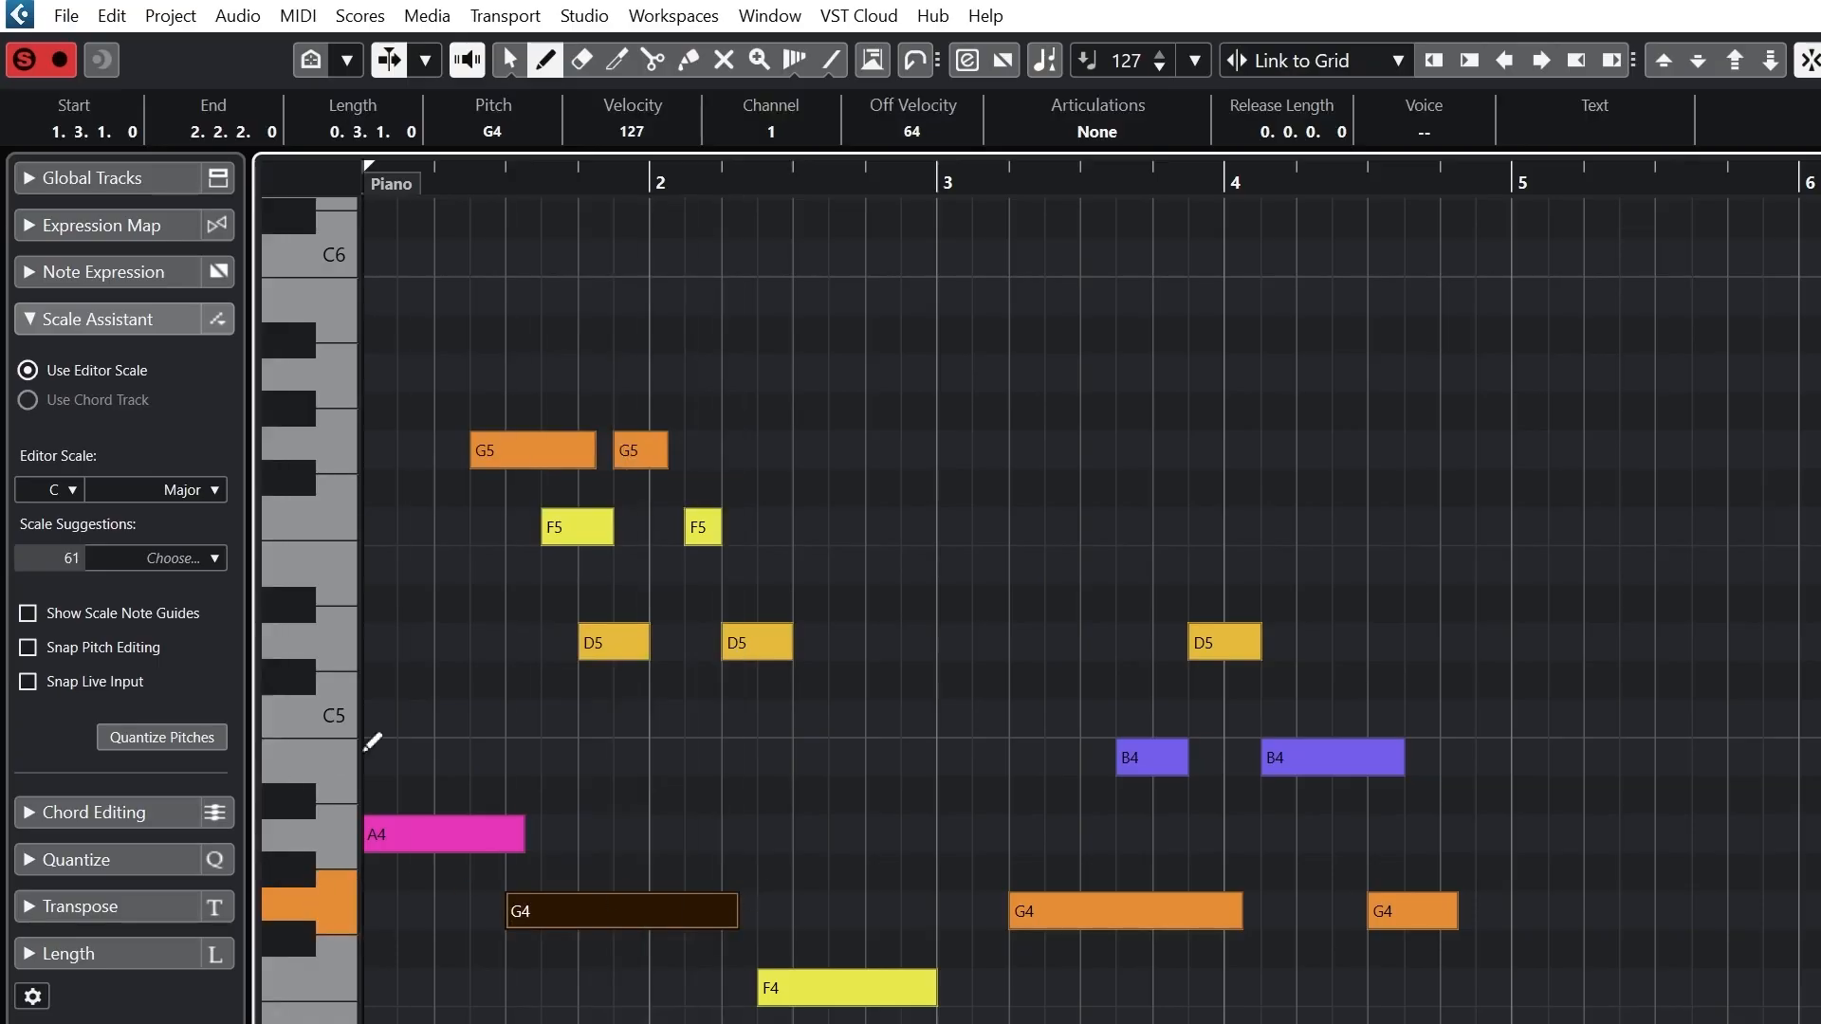
- Erase the D5 note just before bar 4 with the Erase tool, and restore the erased F4 note
left_click(582, 60)
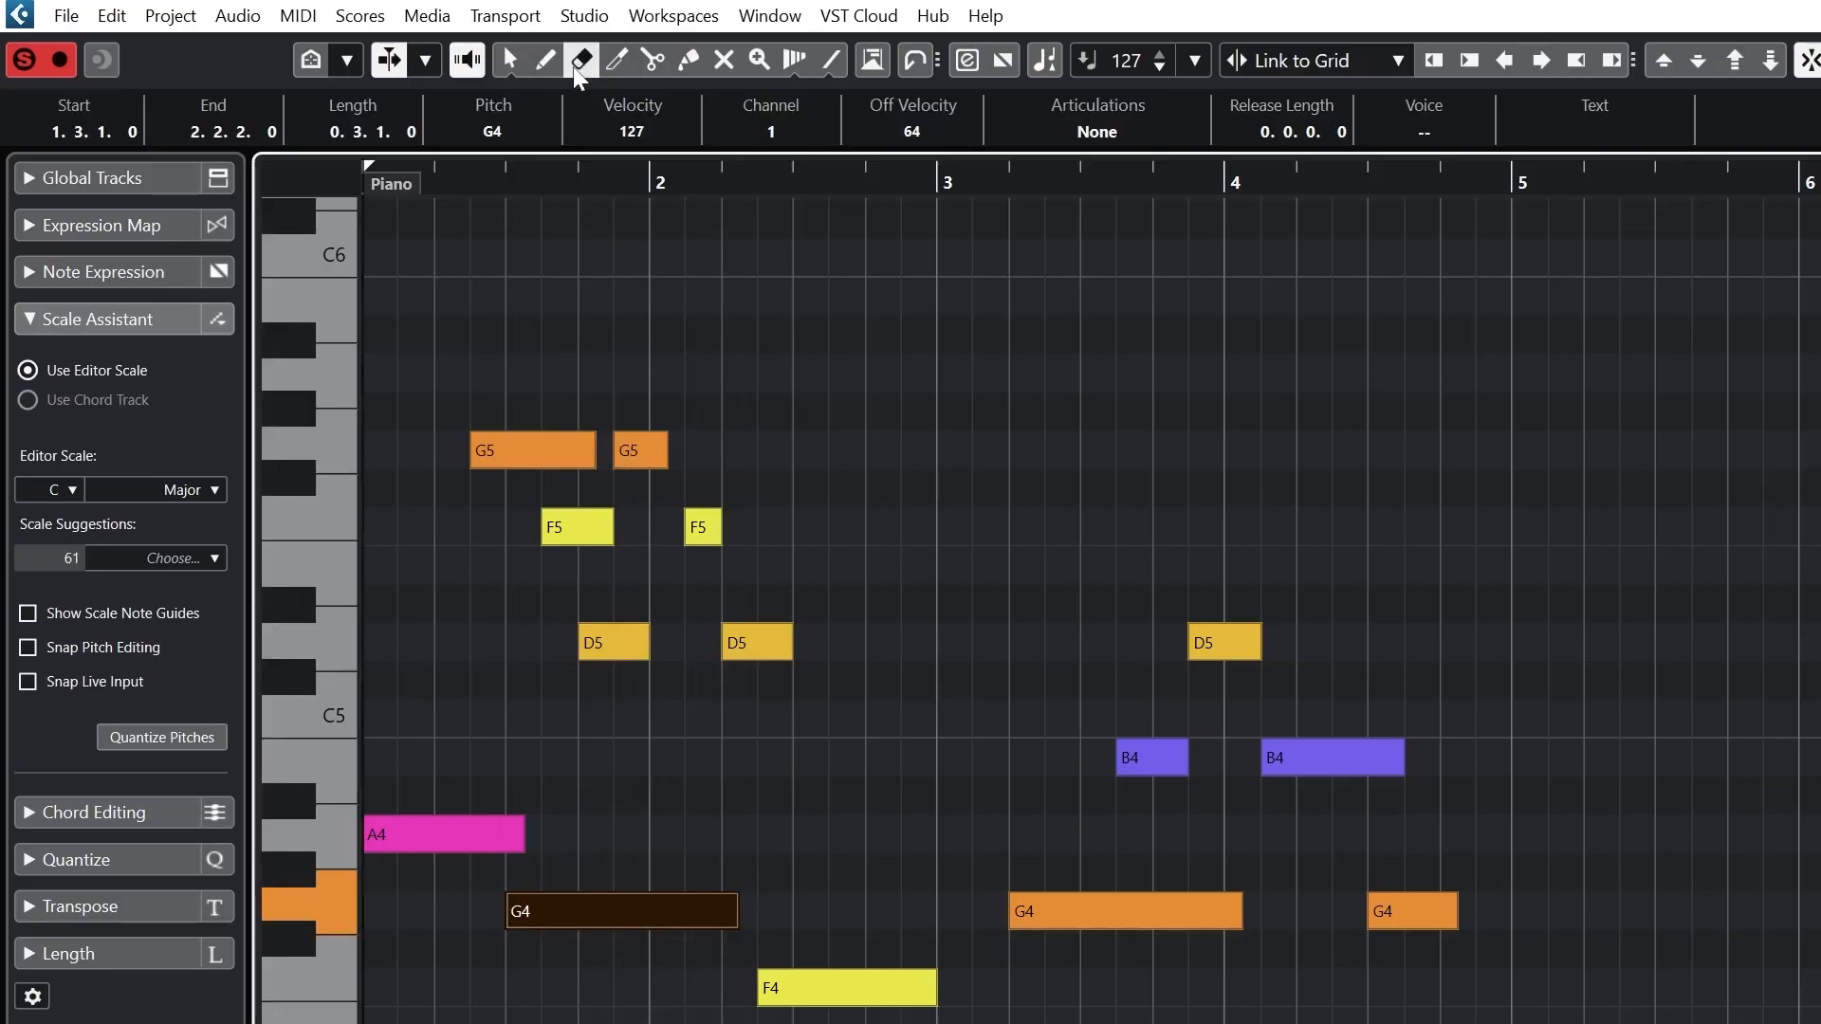
left_click(813, 977)
key("ctrl+z")
key("ctrl+z")
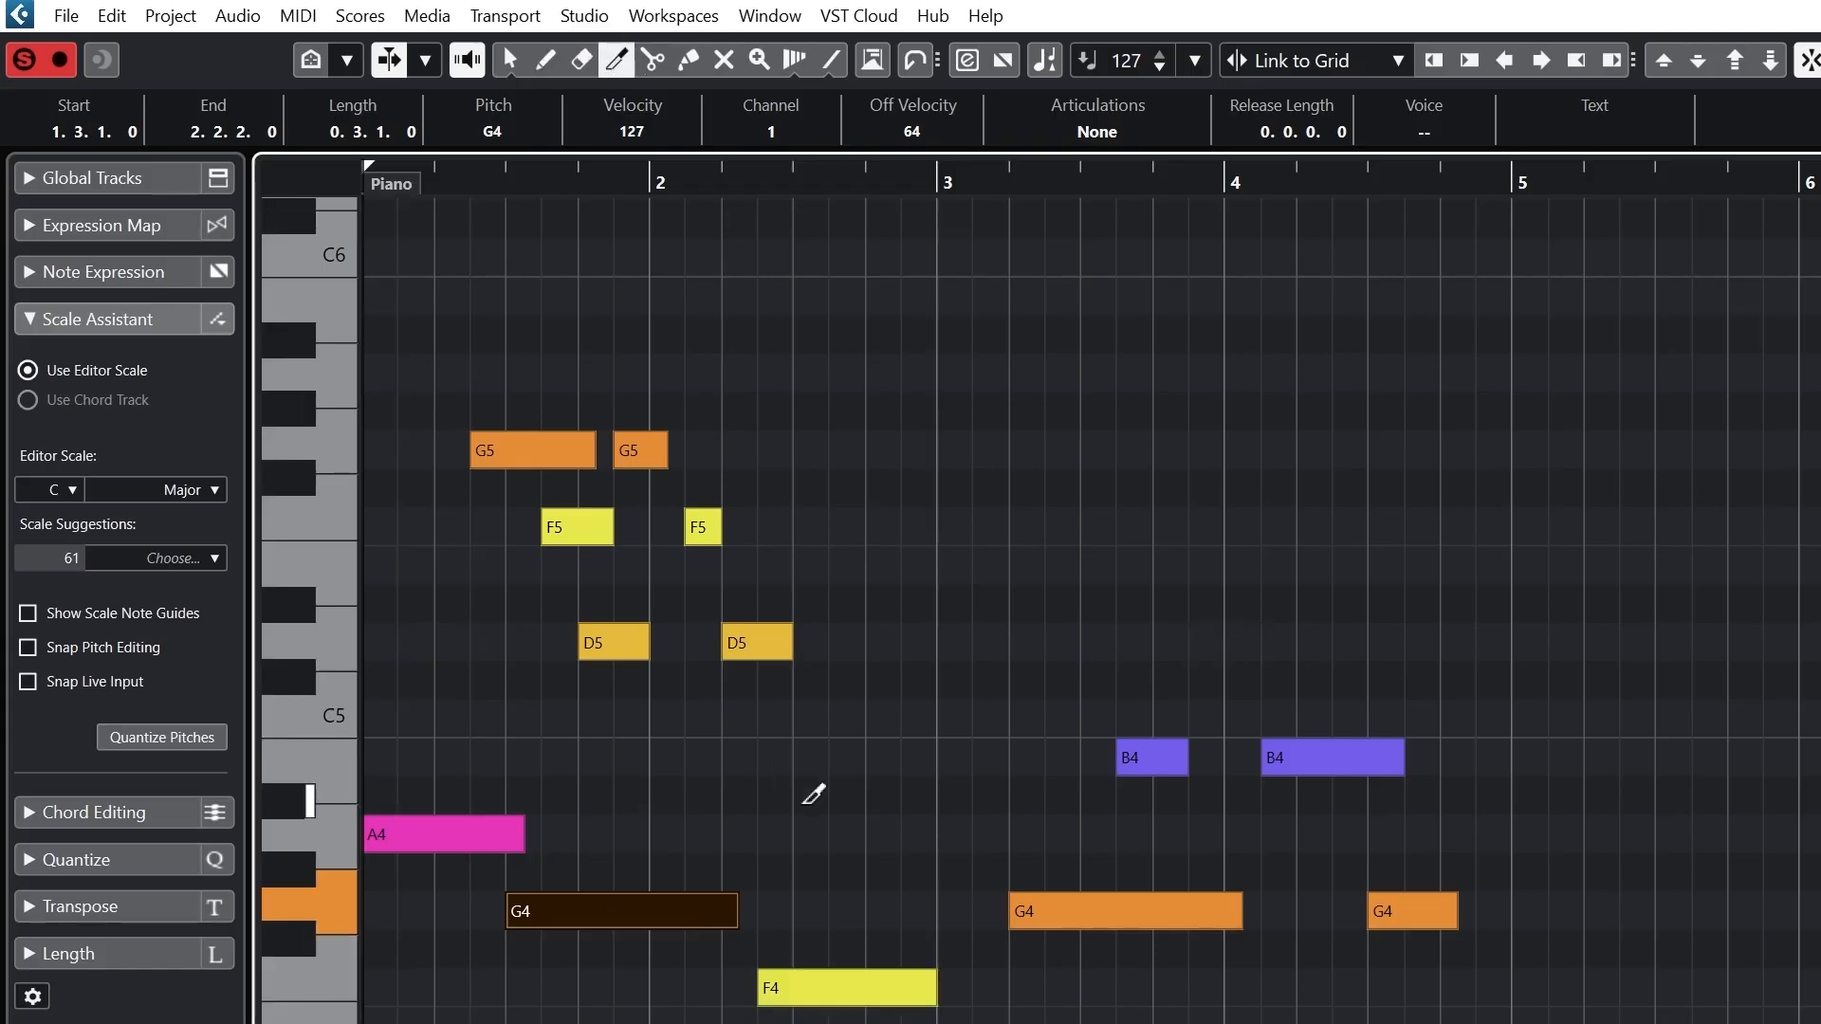
- Trim the end of the F4 note in bar 2 back from bar 3, and split the shortened note in two
left_click_drag(935, 982, 892, 977)
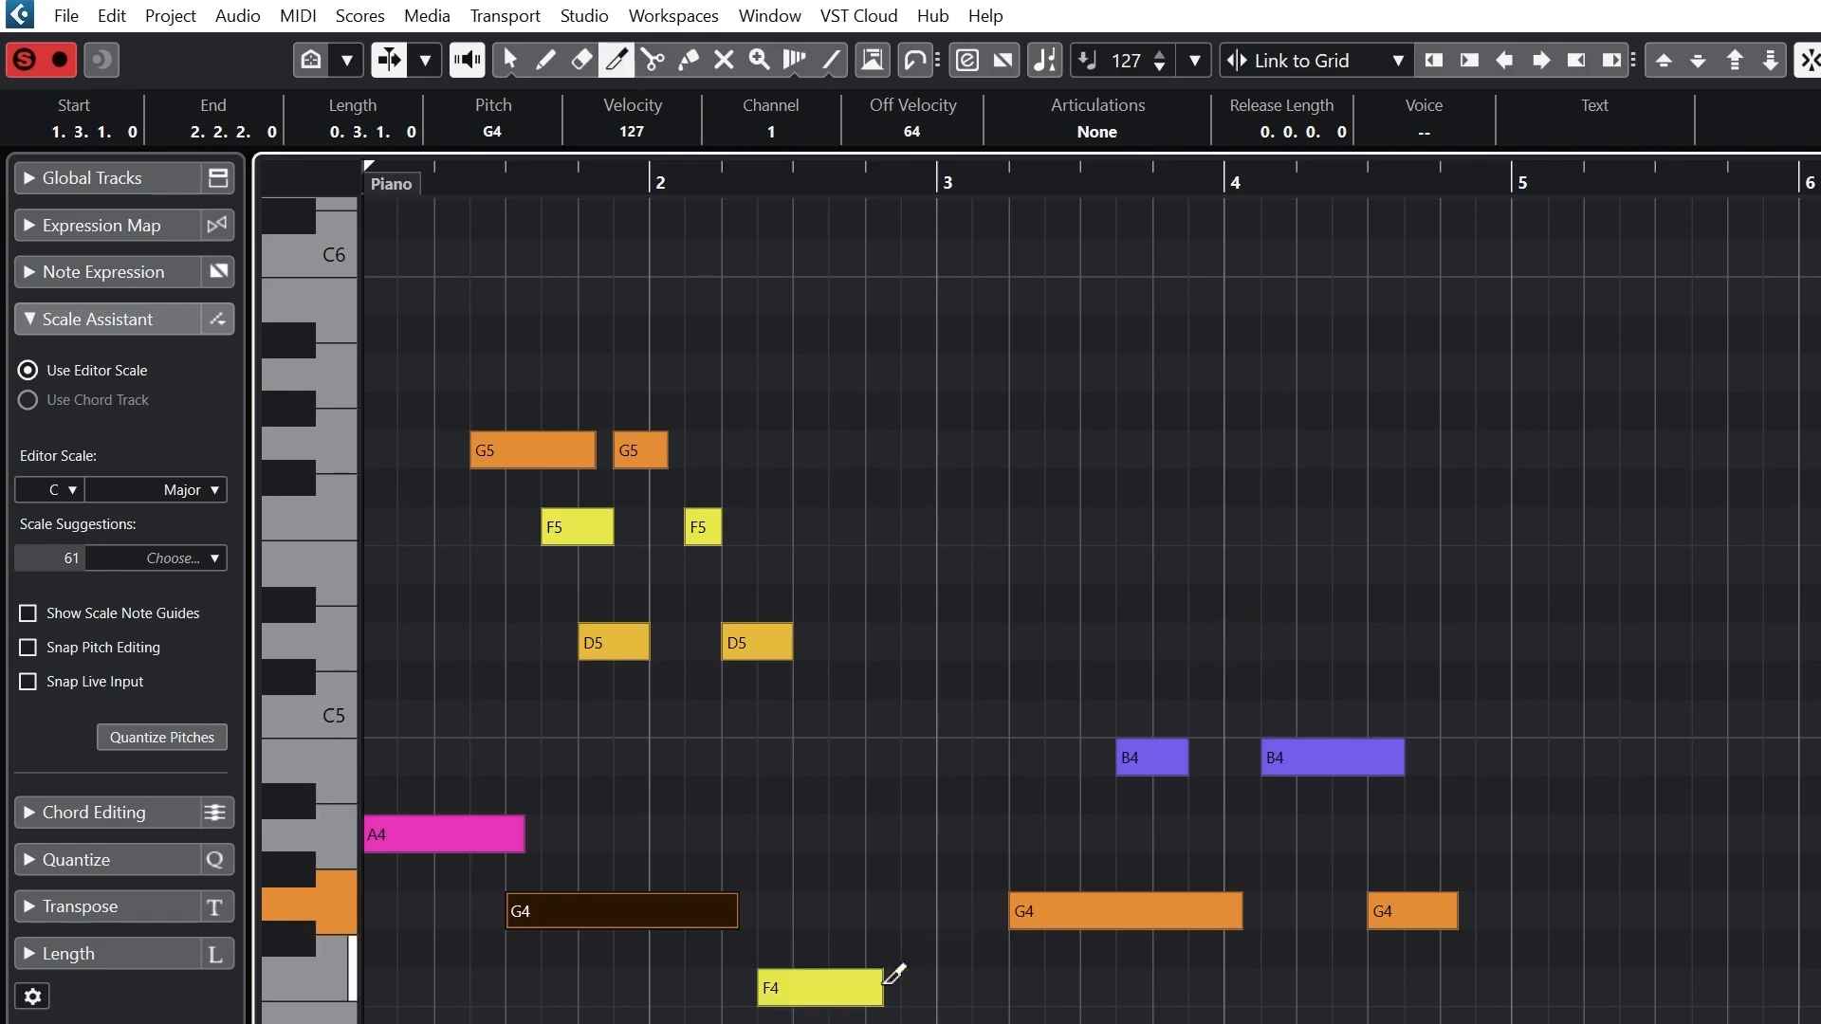
left_click(653, 62)
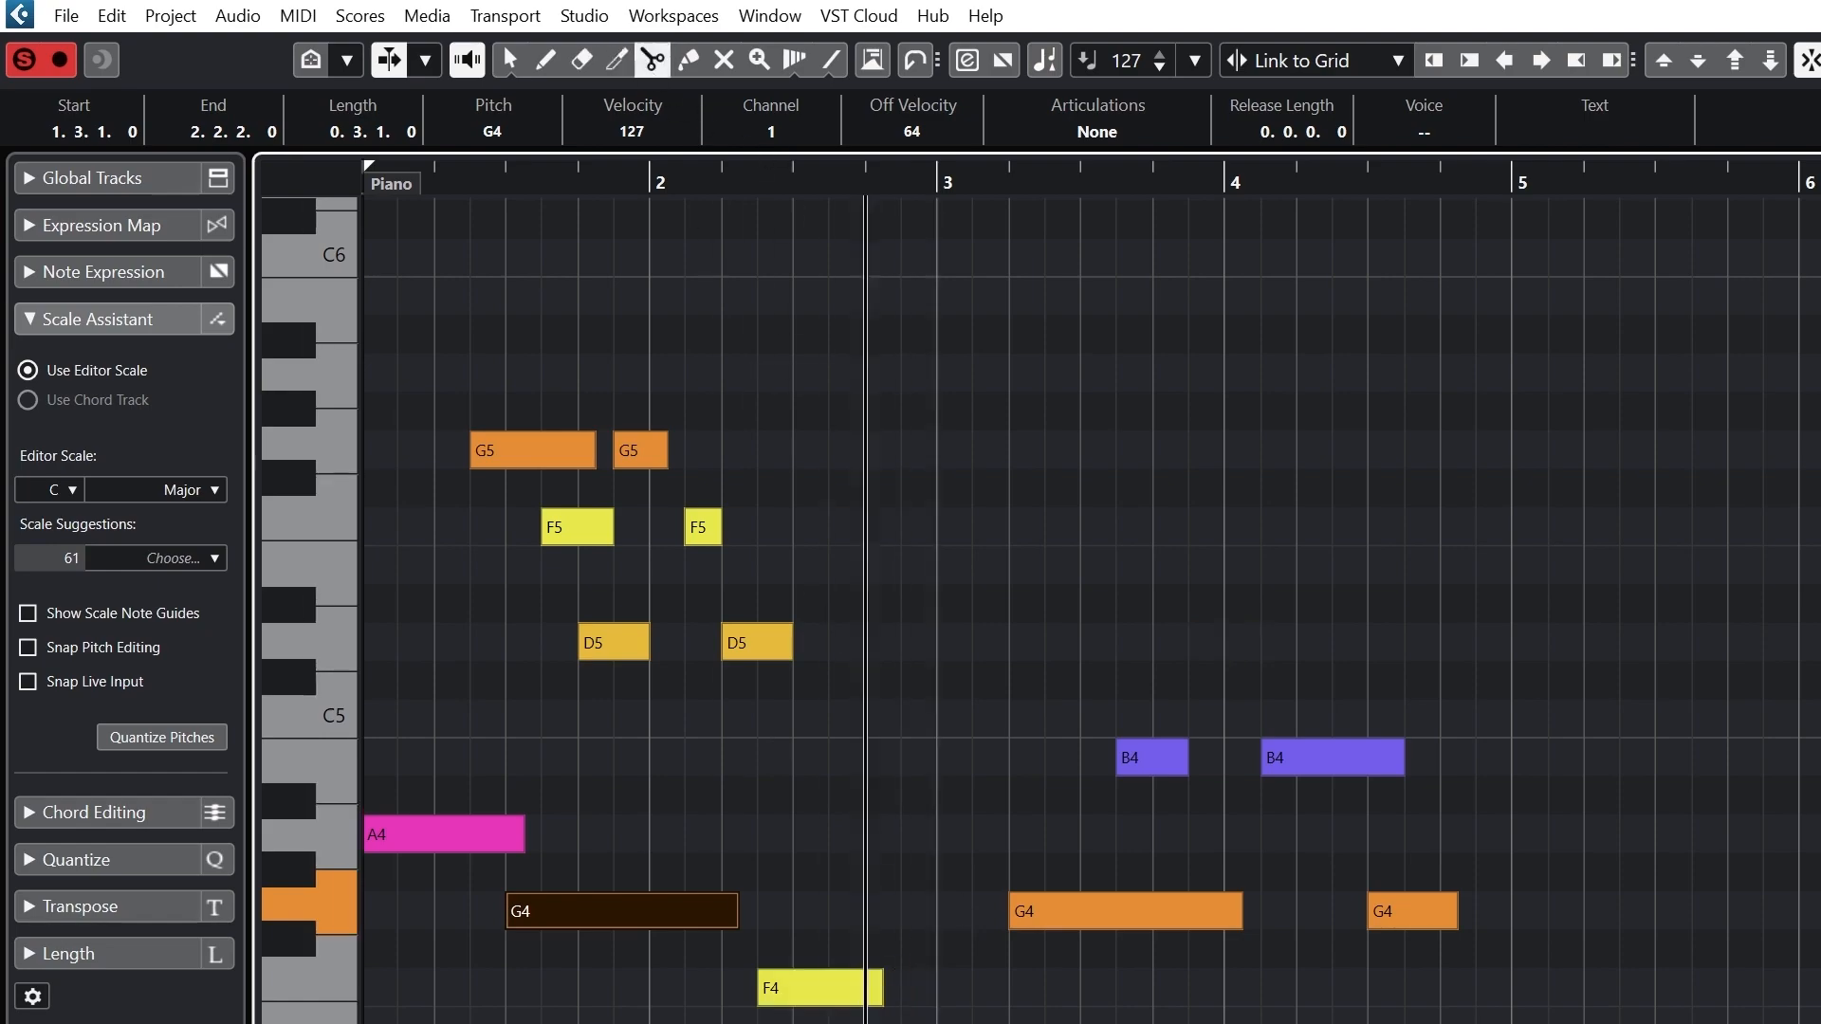
left_click(829, 986)
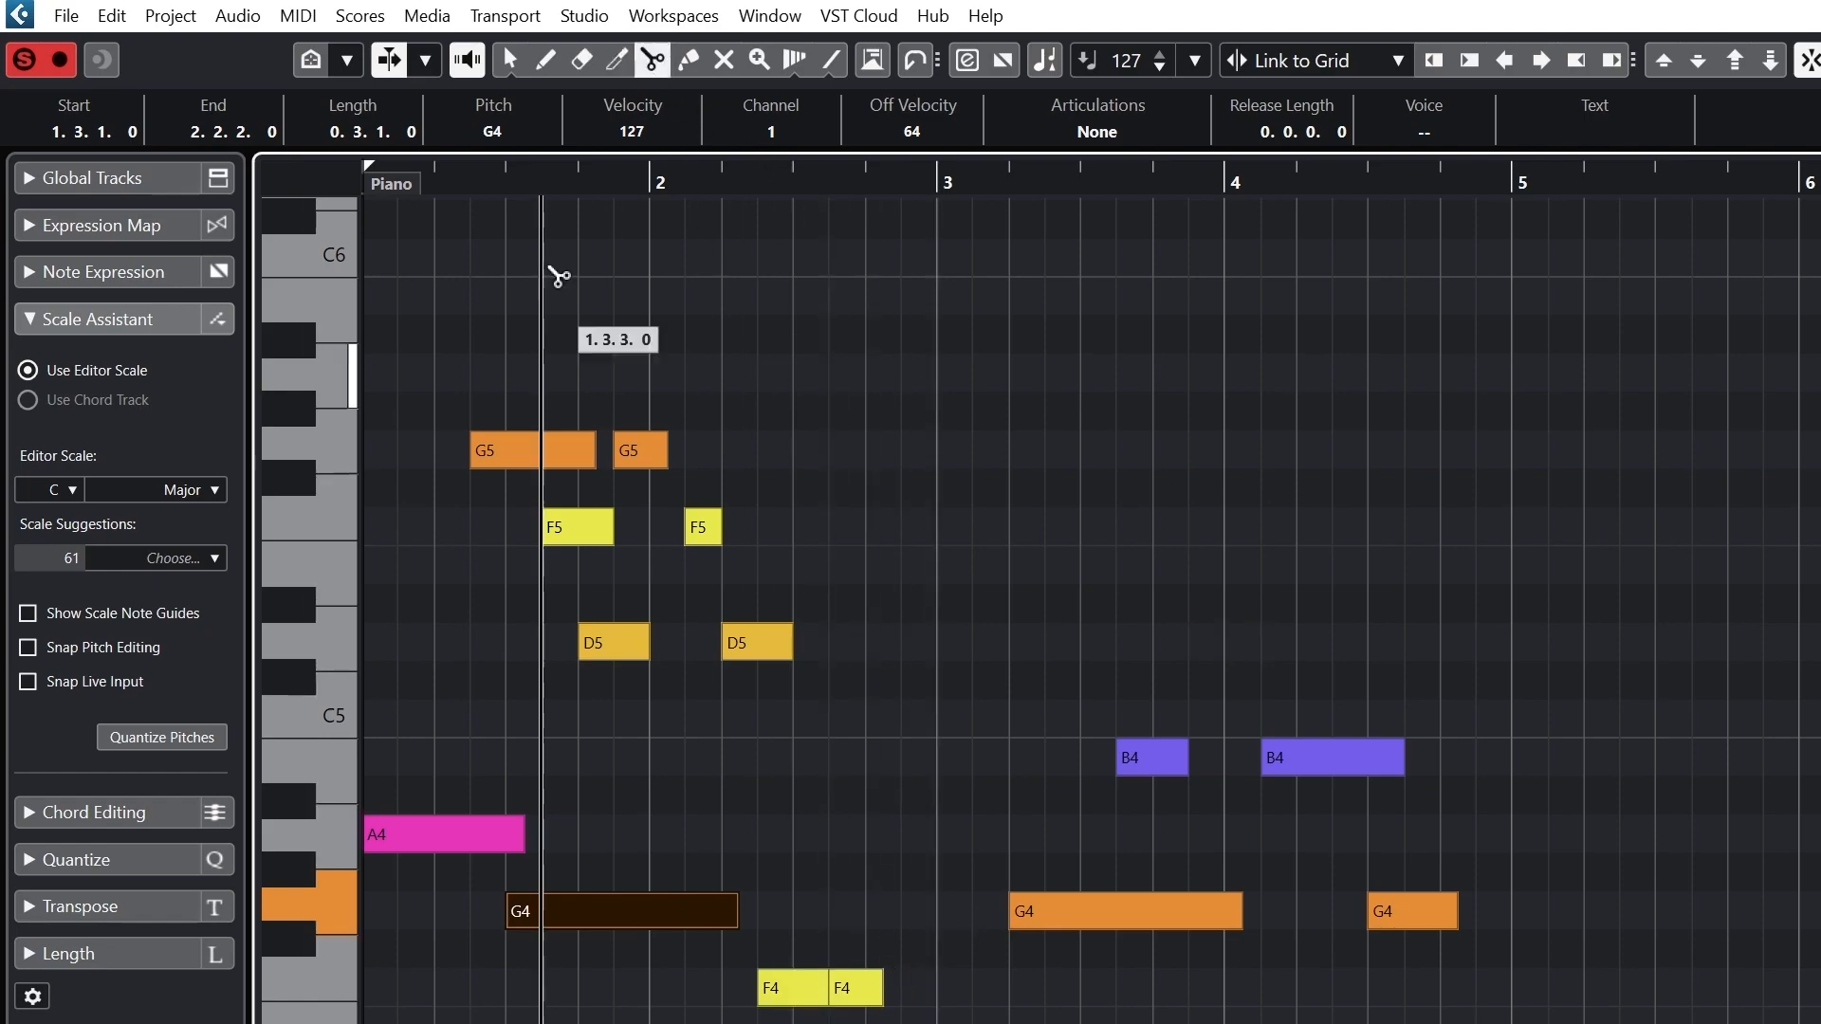
- Glue the two F4 pieces back together and try the Glue tool on the G5 notes
left_click(689, 60)
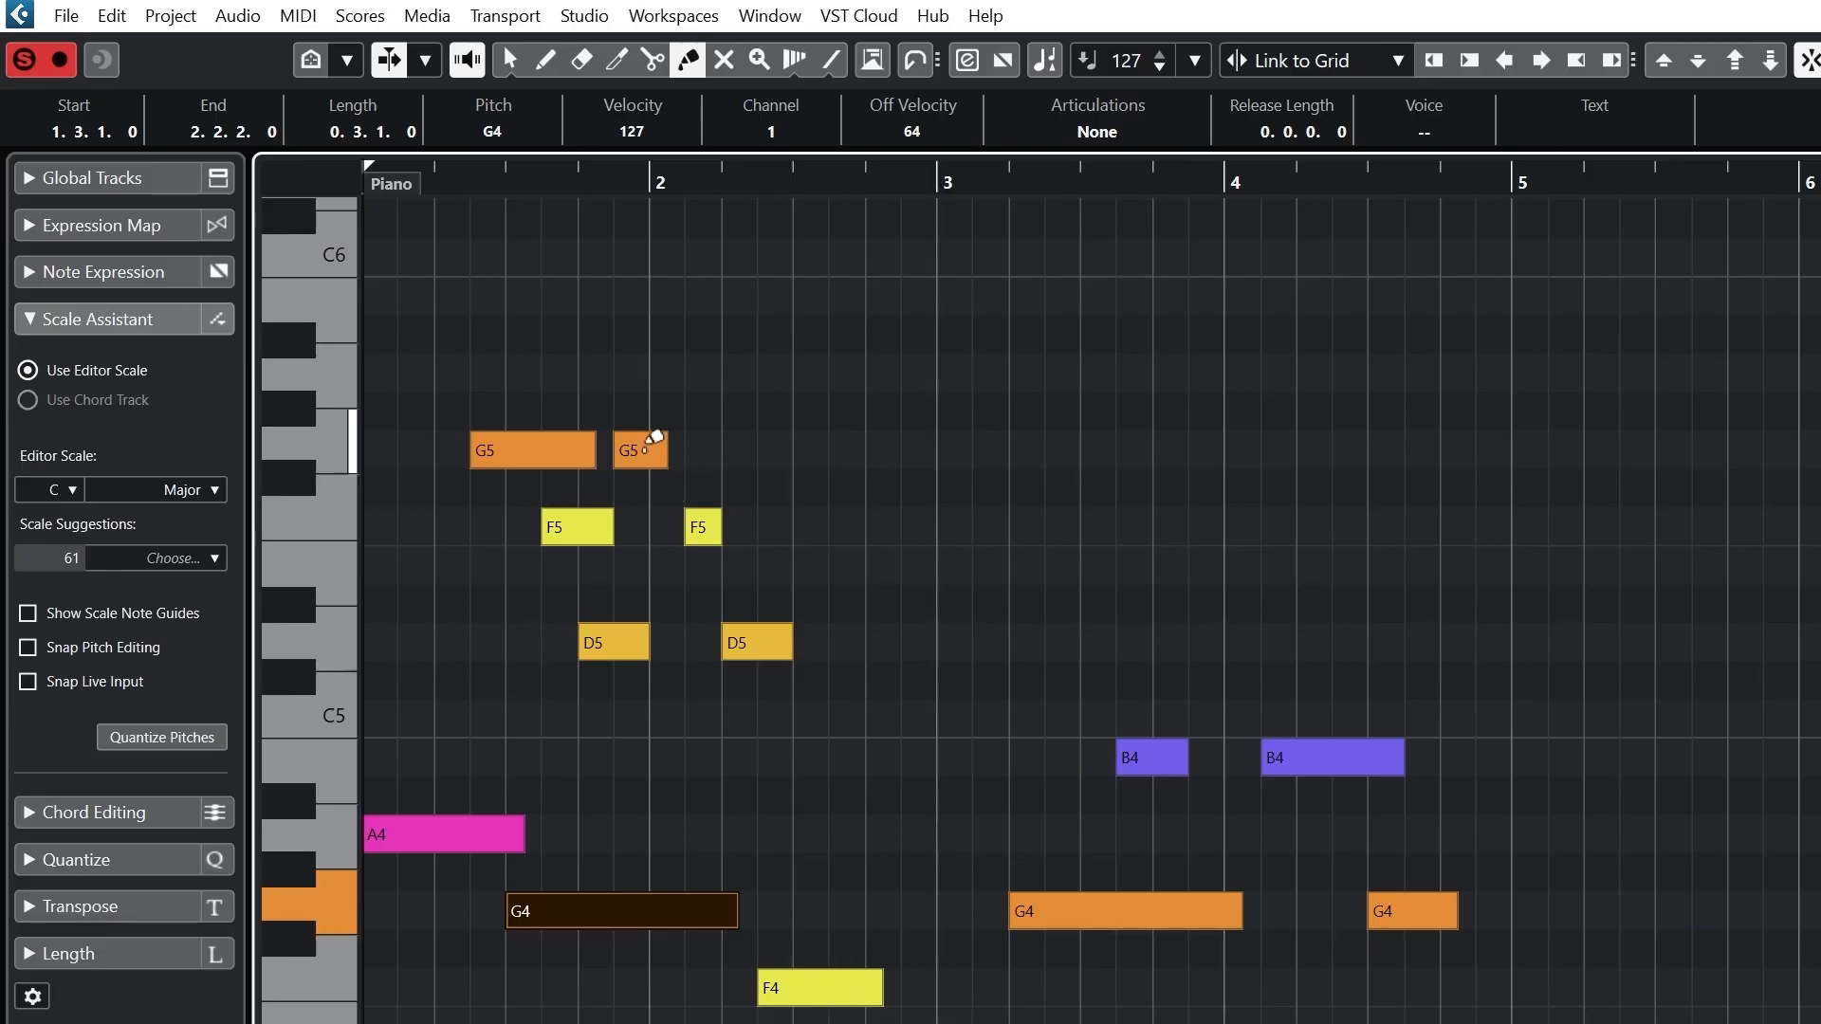
left_click(622, 444)
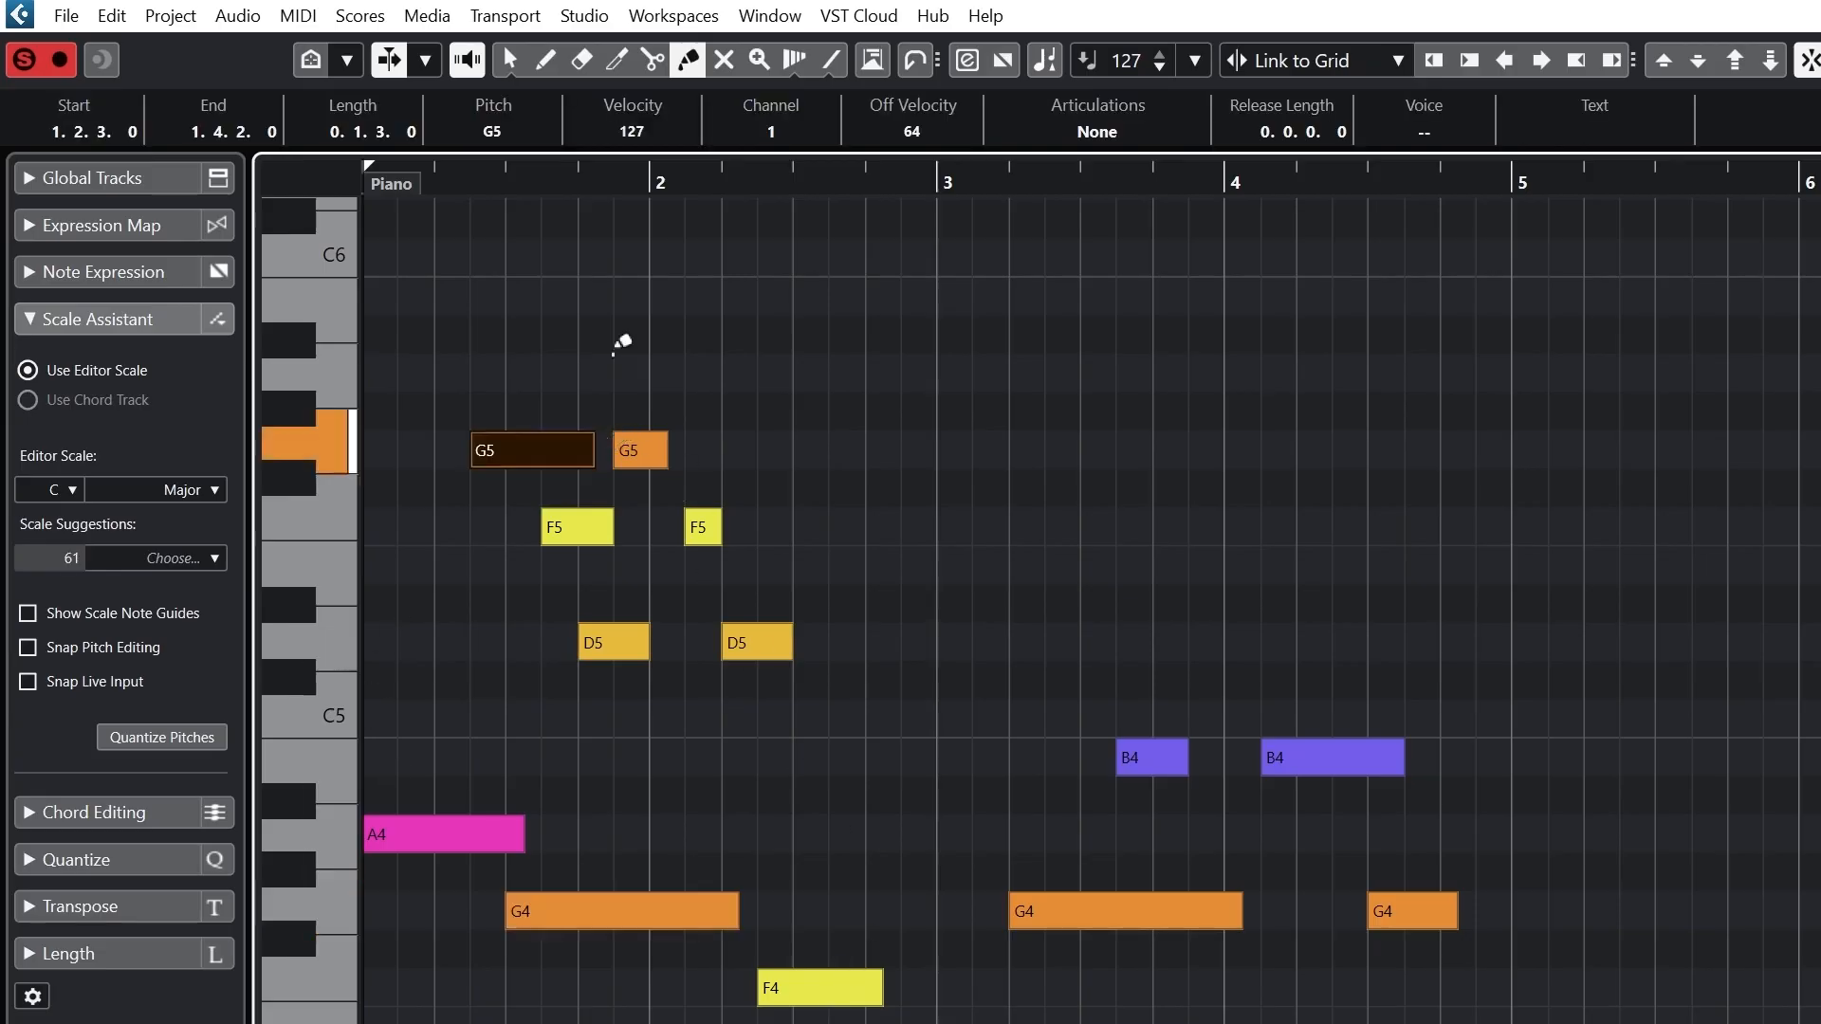
- Mute the first G5 note and the F5 note in bar 2, and play the part from near the start
key("7")
left_click(540, 446)
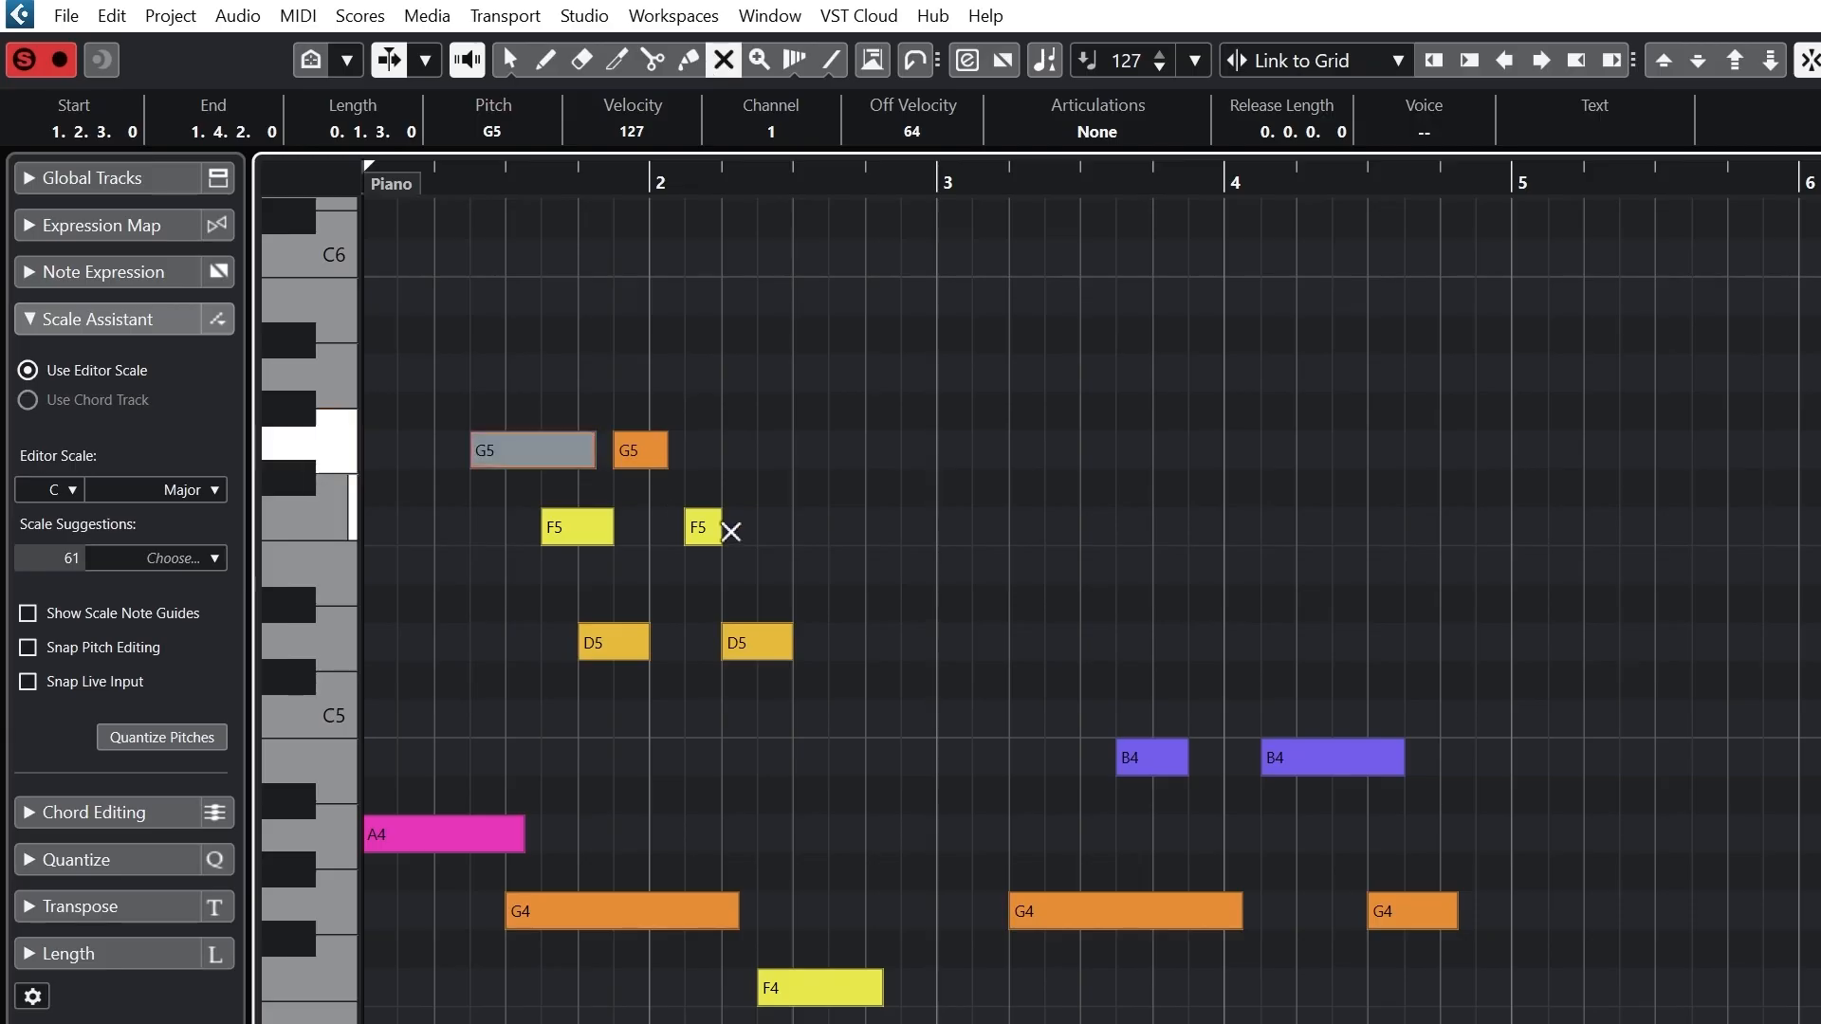
left_click(700, 526)
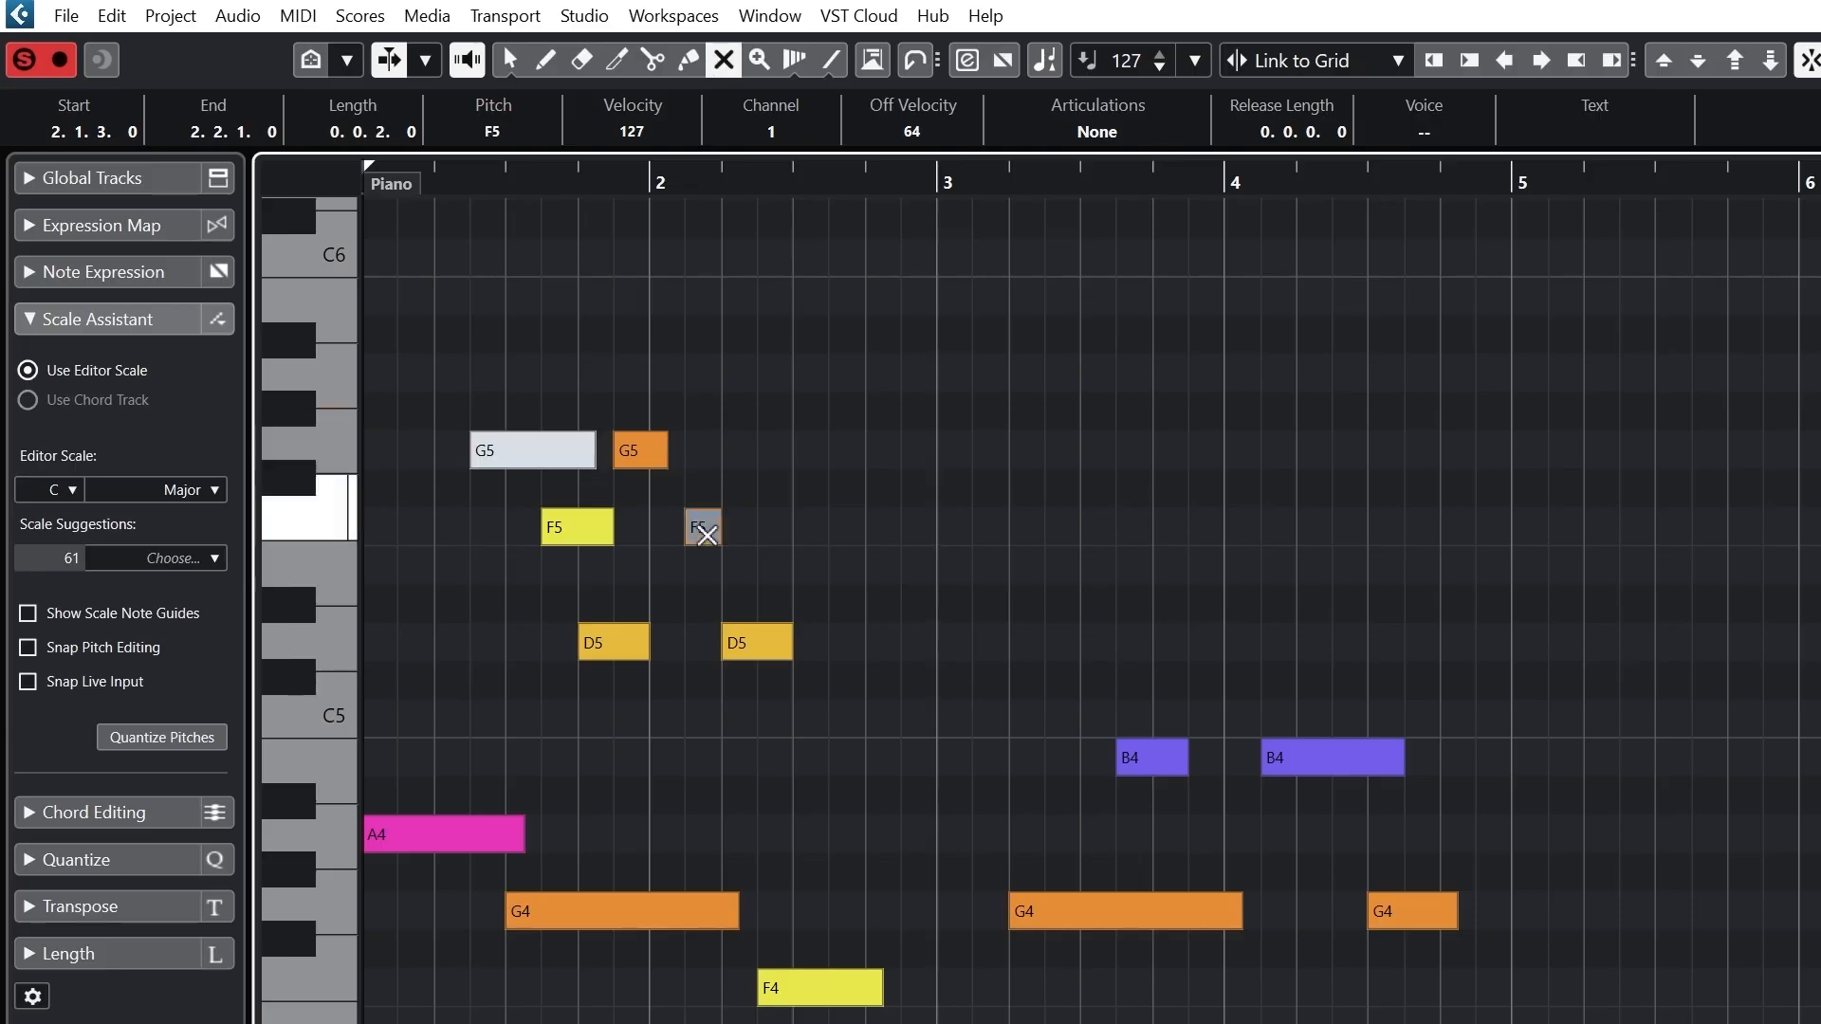
left_click(465, 175)
key("space")
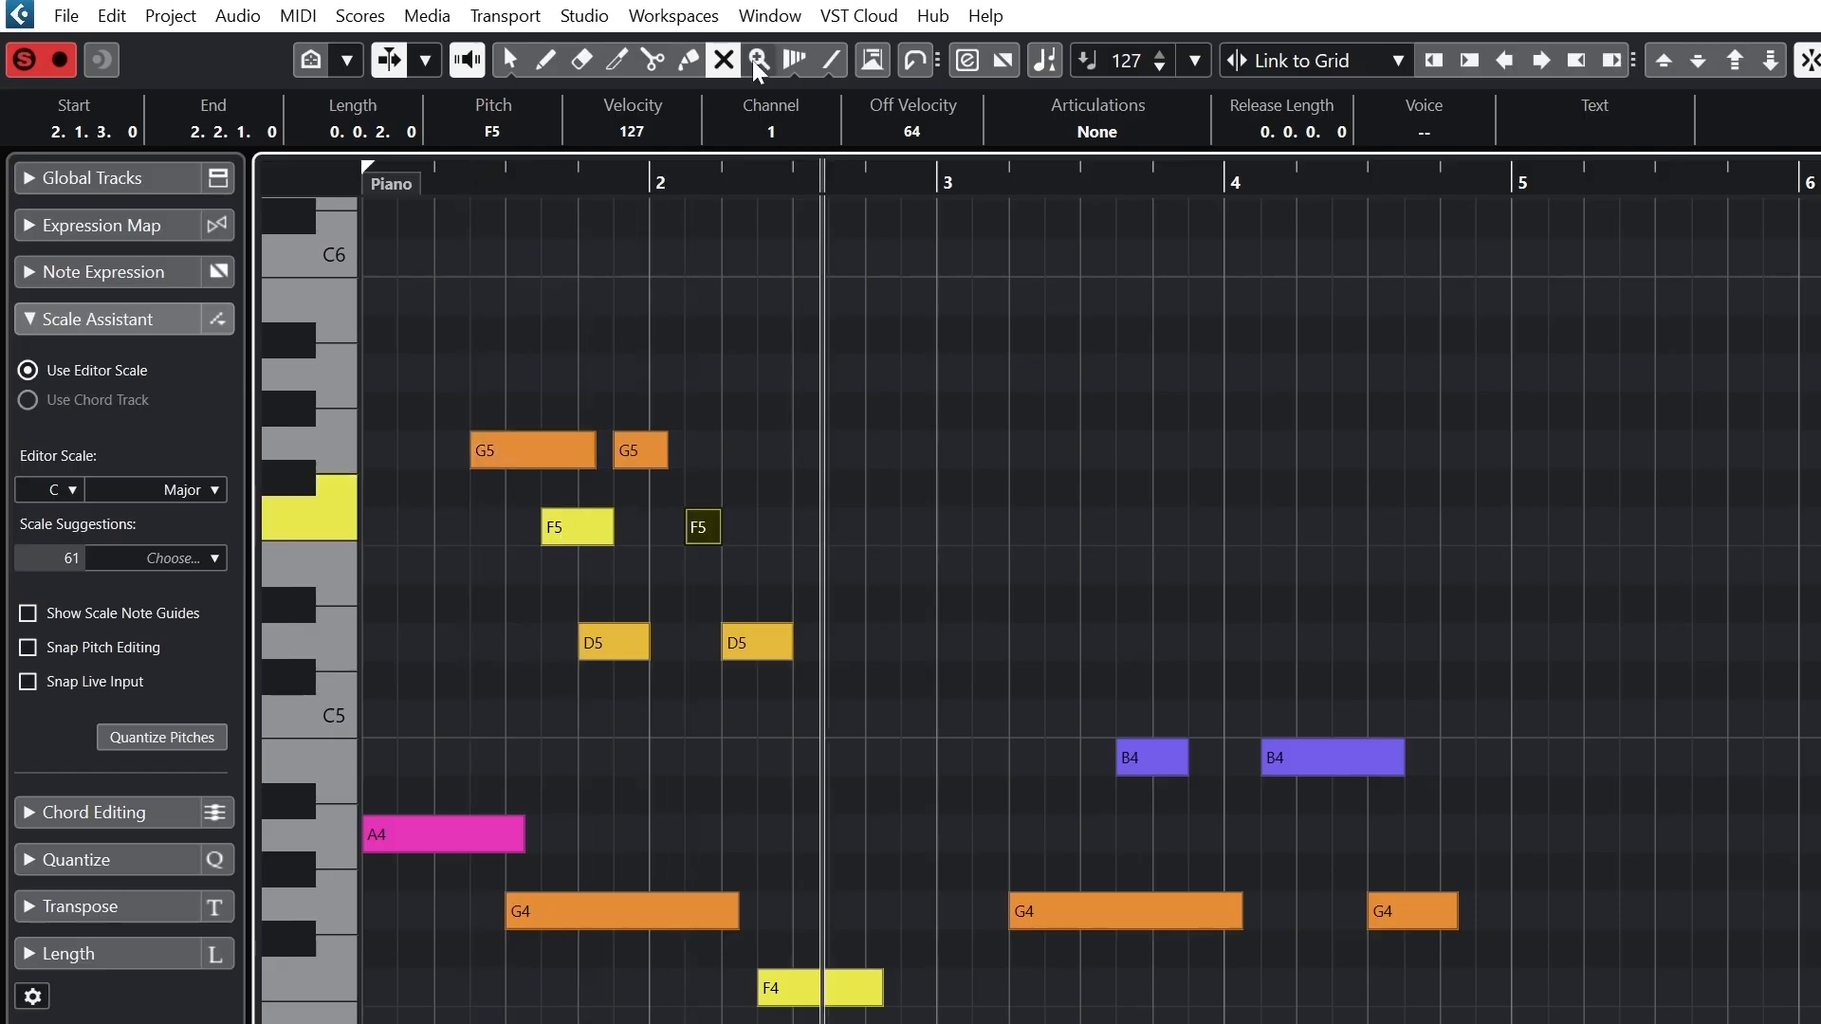
- Zoom in and back out with the Zoom tool, and reduce the vertical and horizontal zoom to show the whole part
left_click(756, 60)
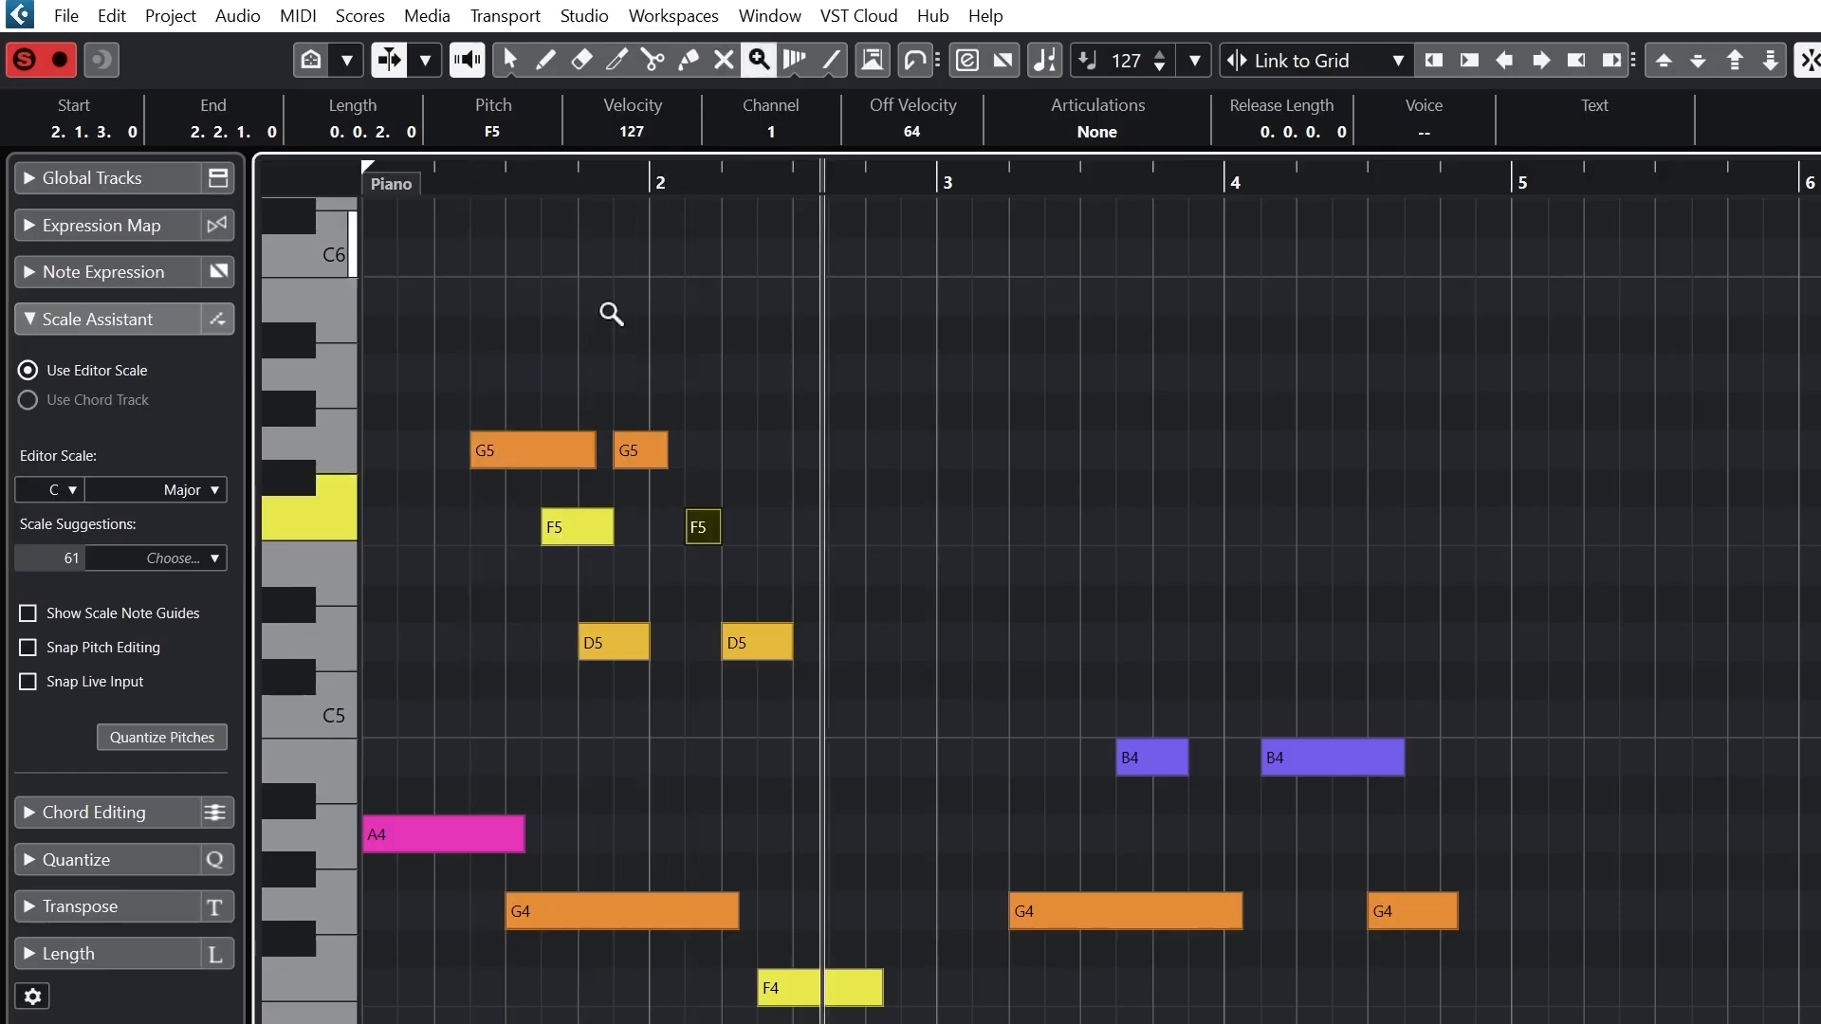
left_click(612, 692)
left_click(607, 694)
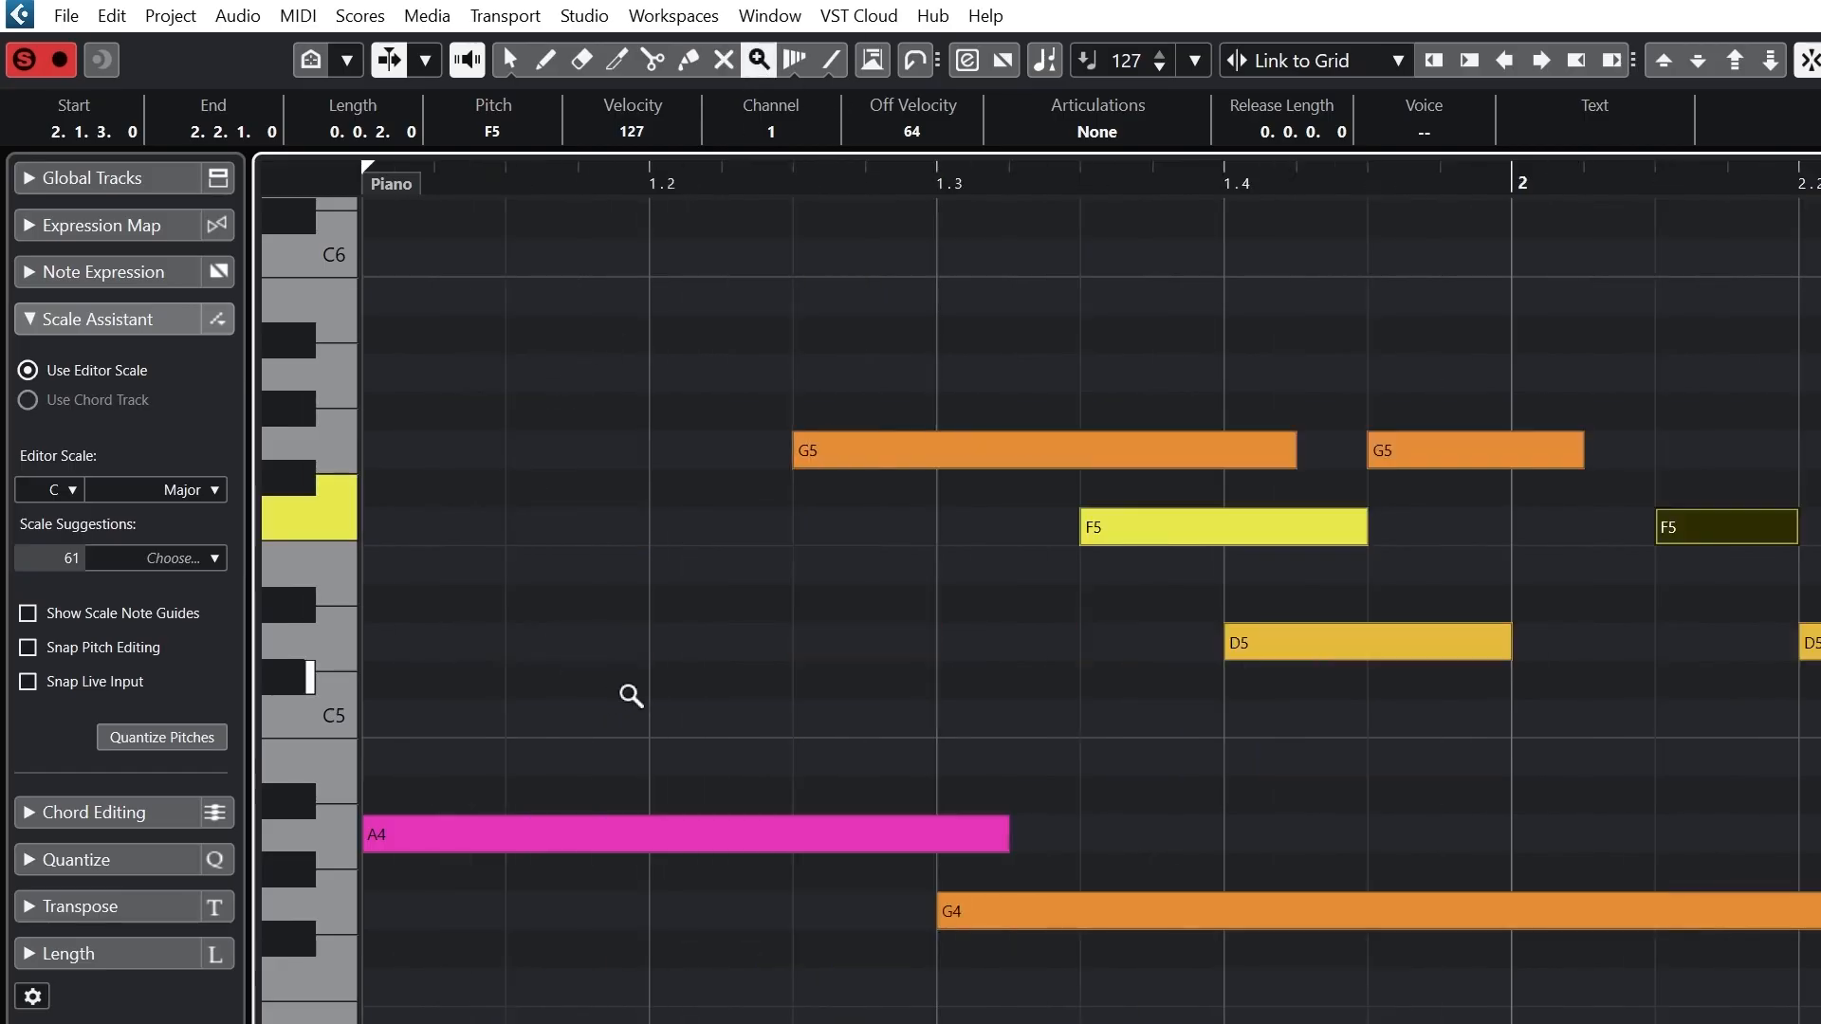
left_click(671, 693, "alt")
left_click(670, 694, "alt")
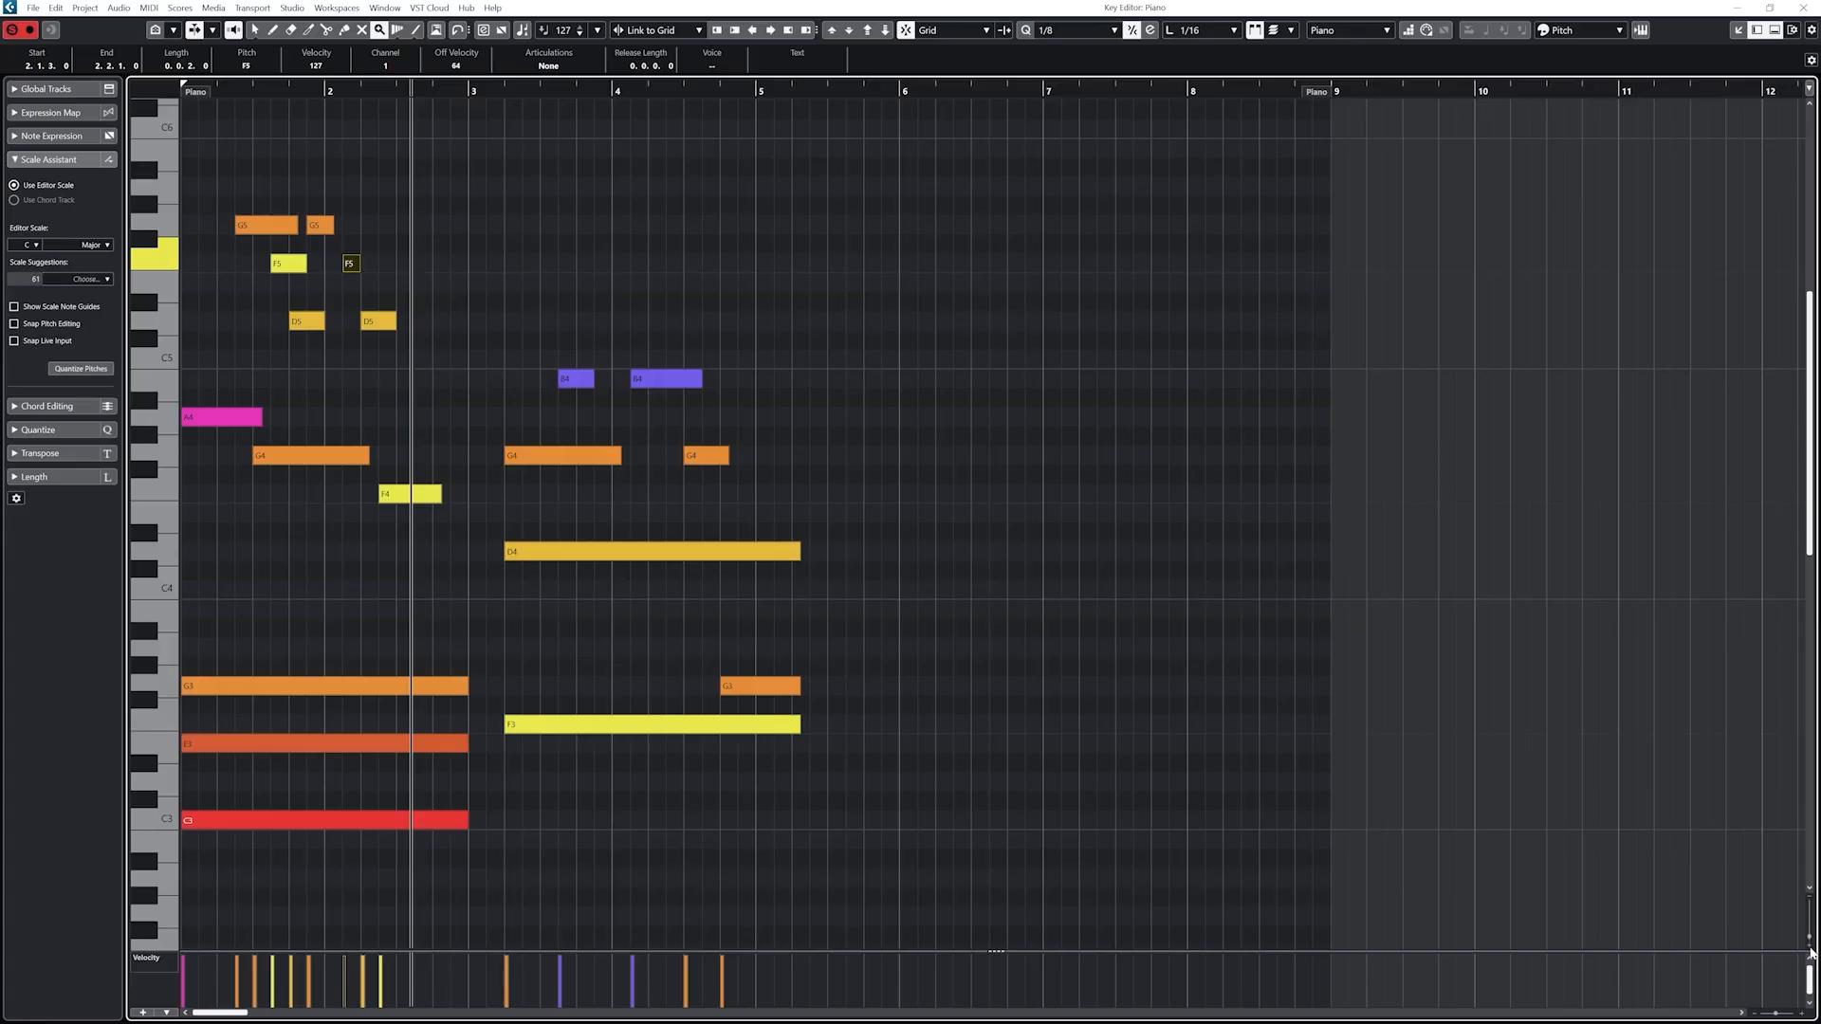
left_click_drag(1810, 952, 1811, 904)
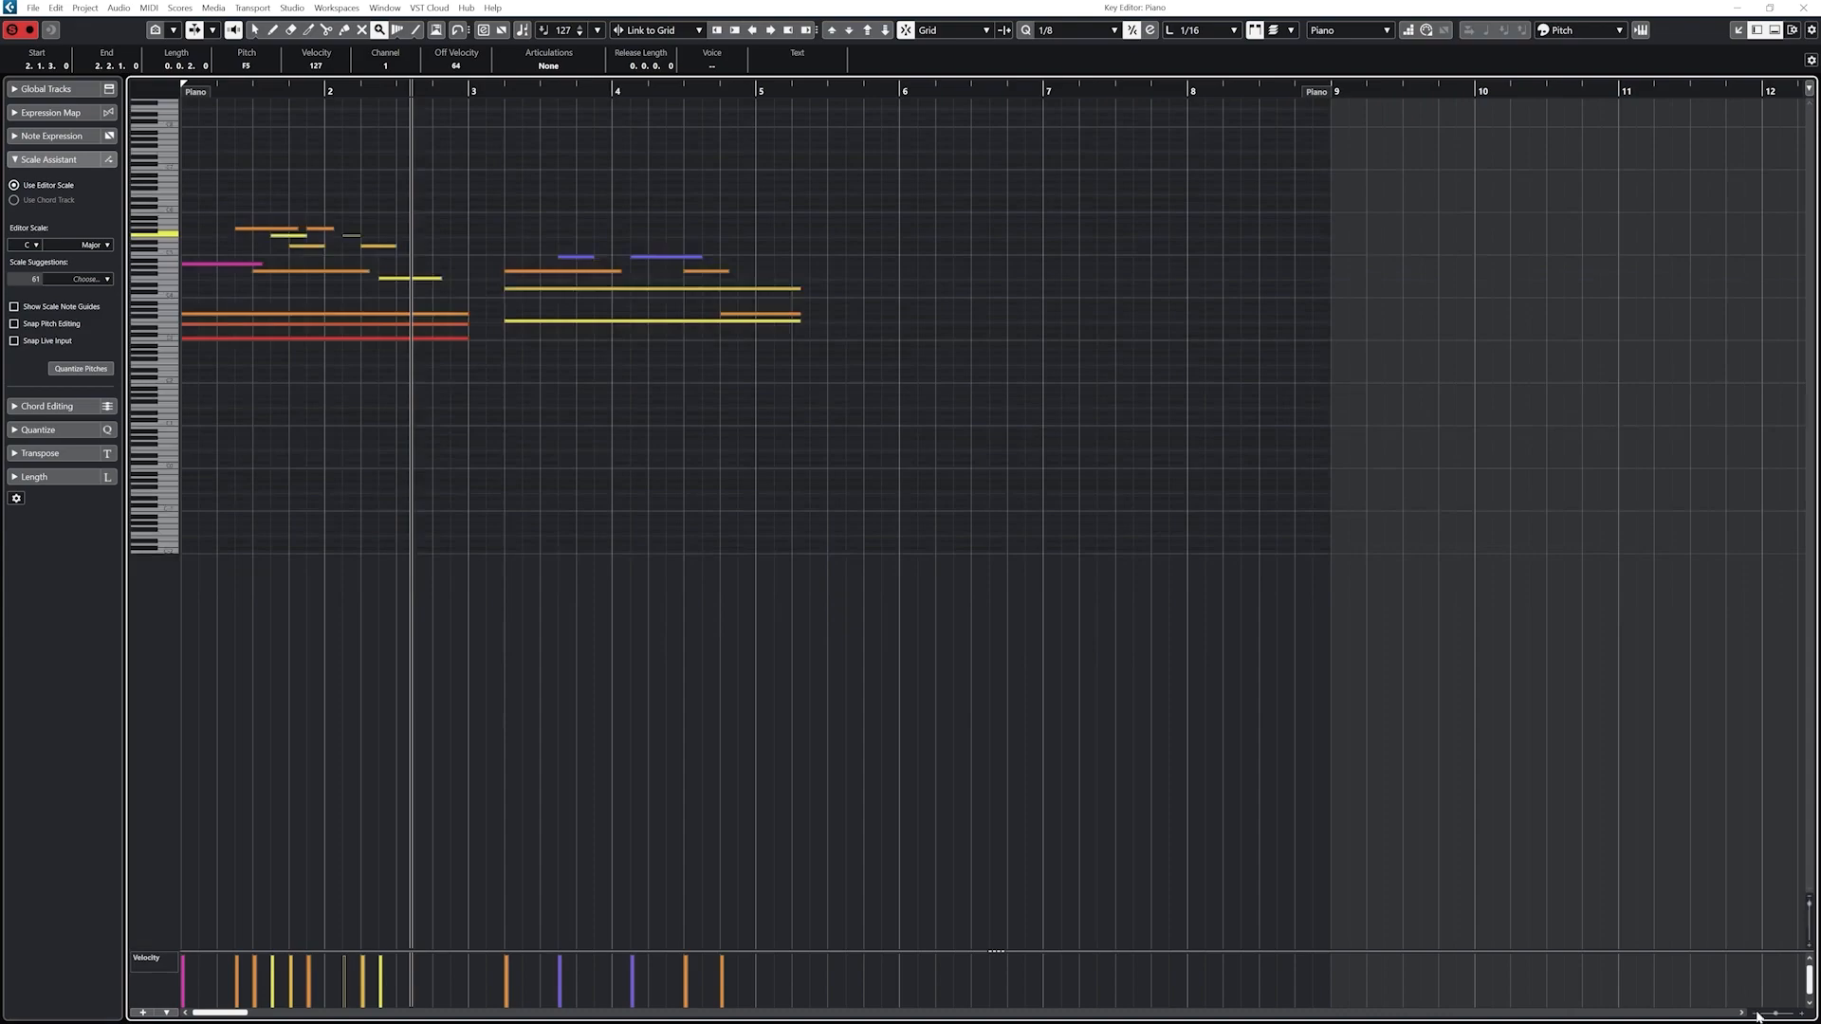
left_click_drag(1758, 1017, 1756, 1018)
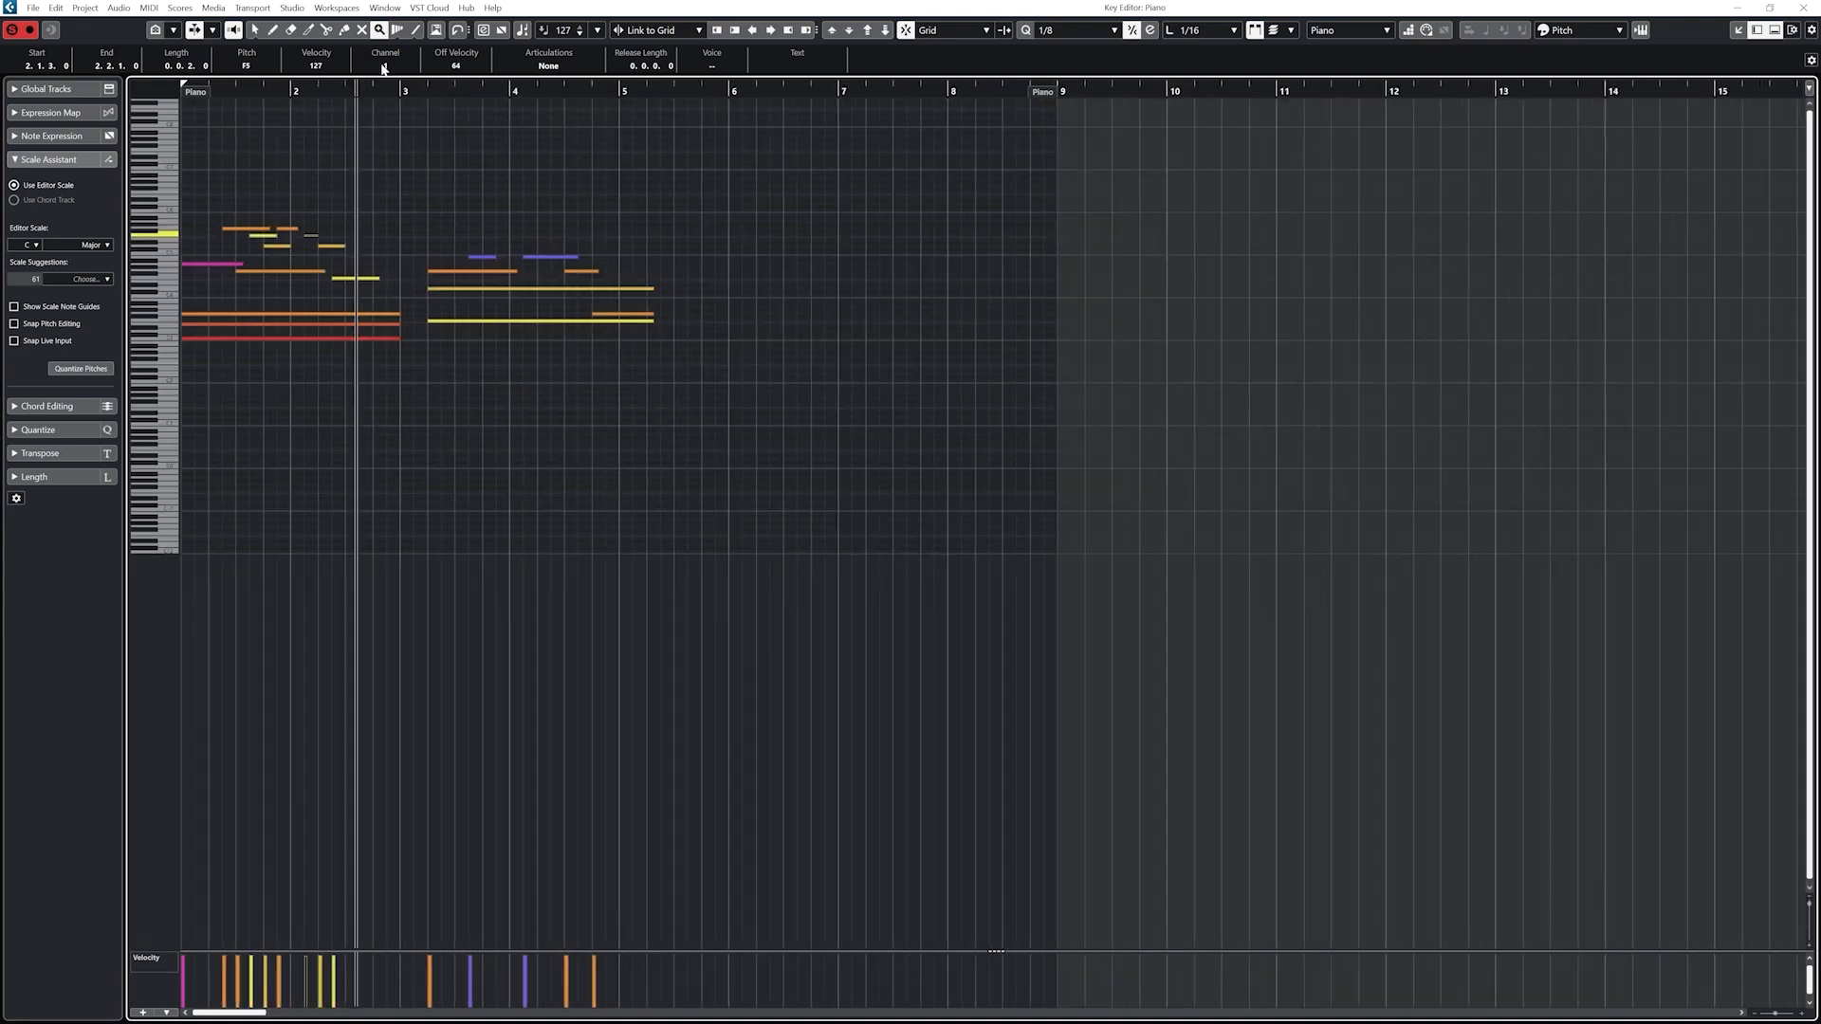
- Try the Time Warp tool by shifting a position in bar 1 along the ruler
left_click(396, 29)
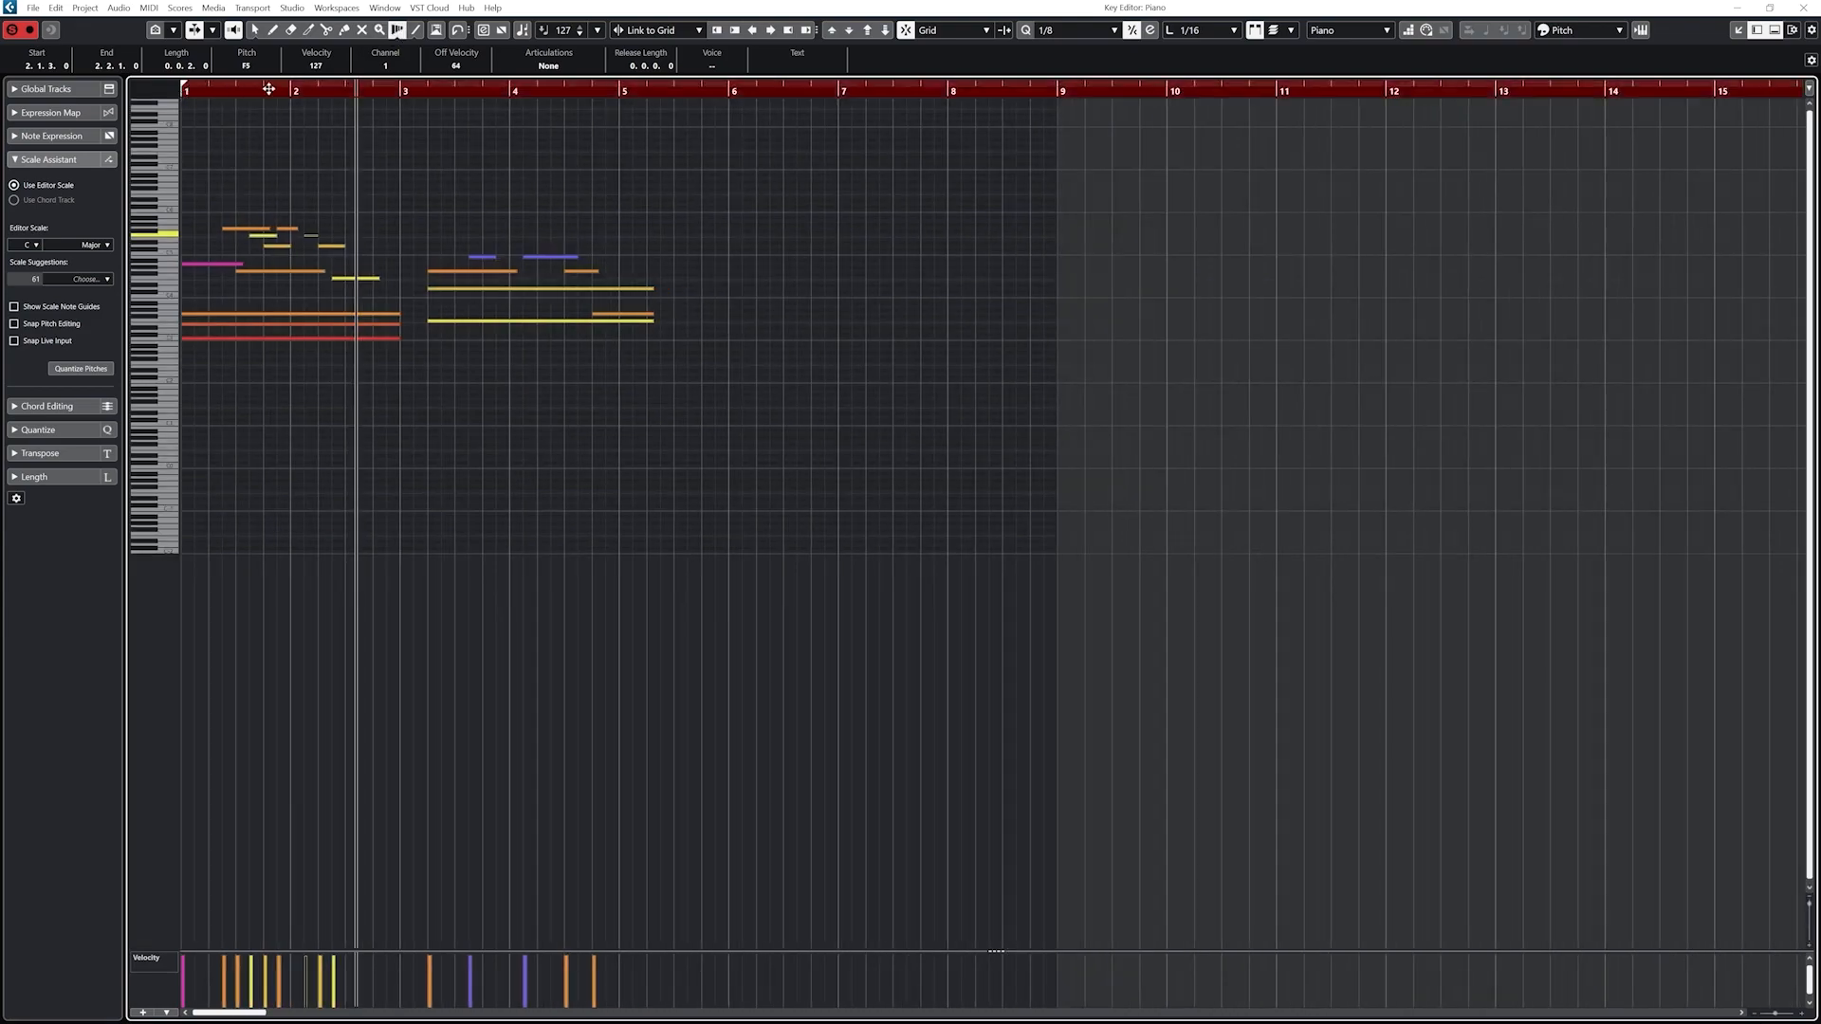
left_click_drag(269, 89, 314, 119)
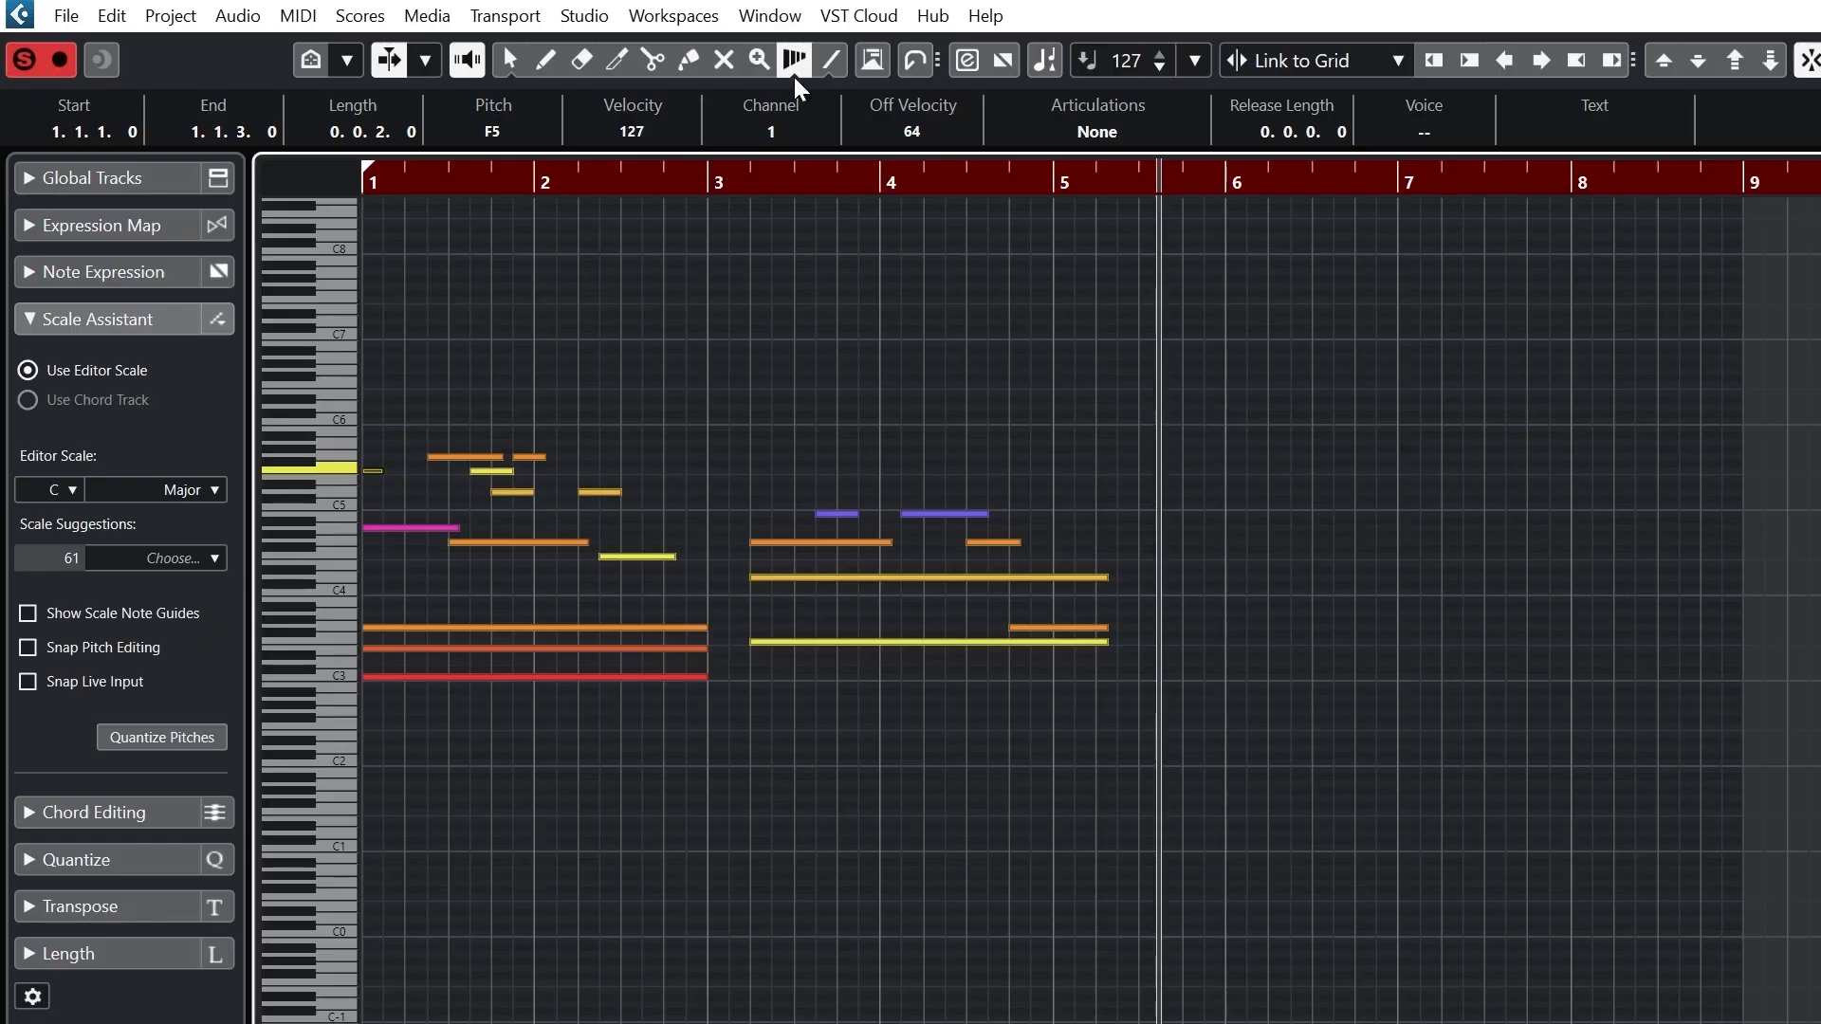
- Try a rising run of notes from bar 3 to mid-bar 5 with the Line tool, play it from bar 3 and undo it
left_click(829, 63)
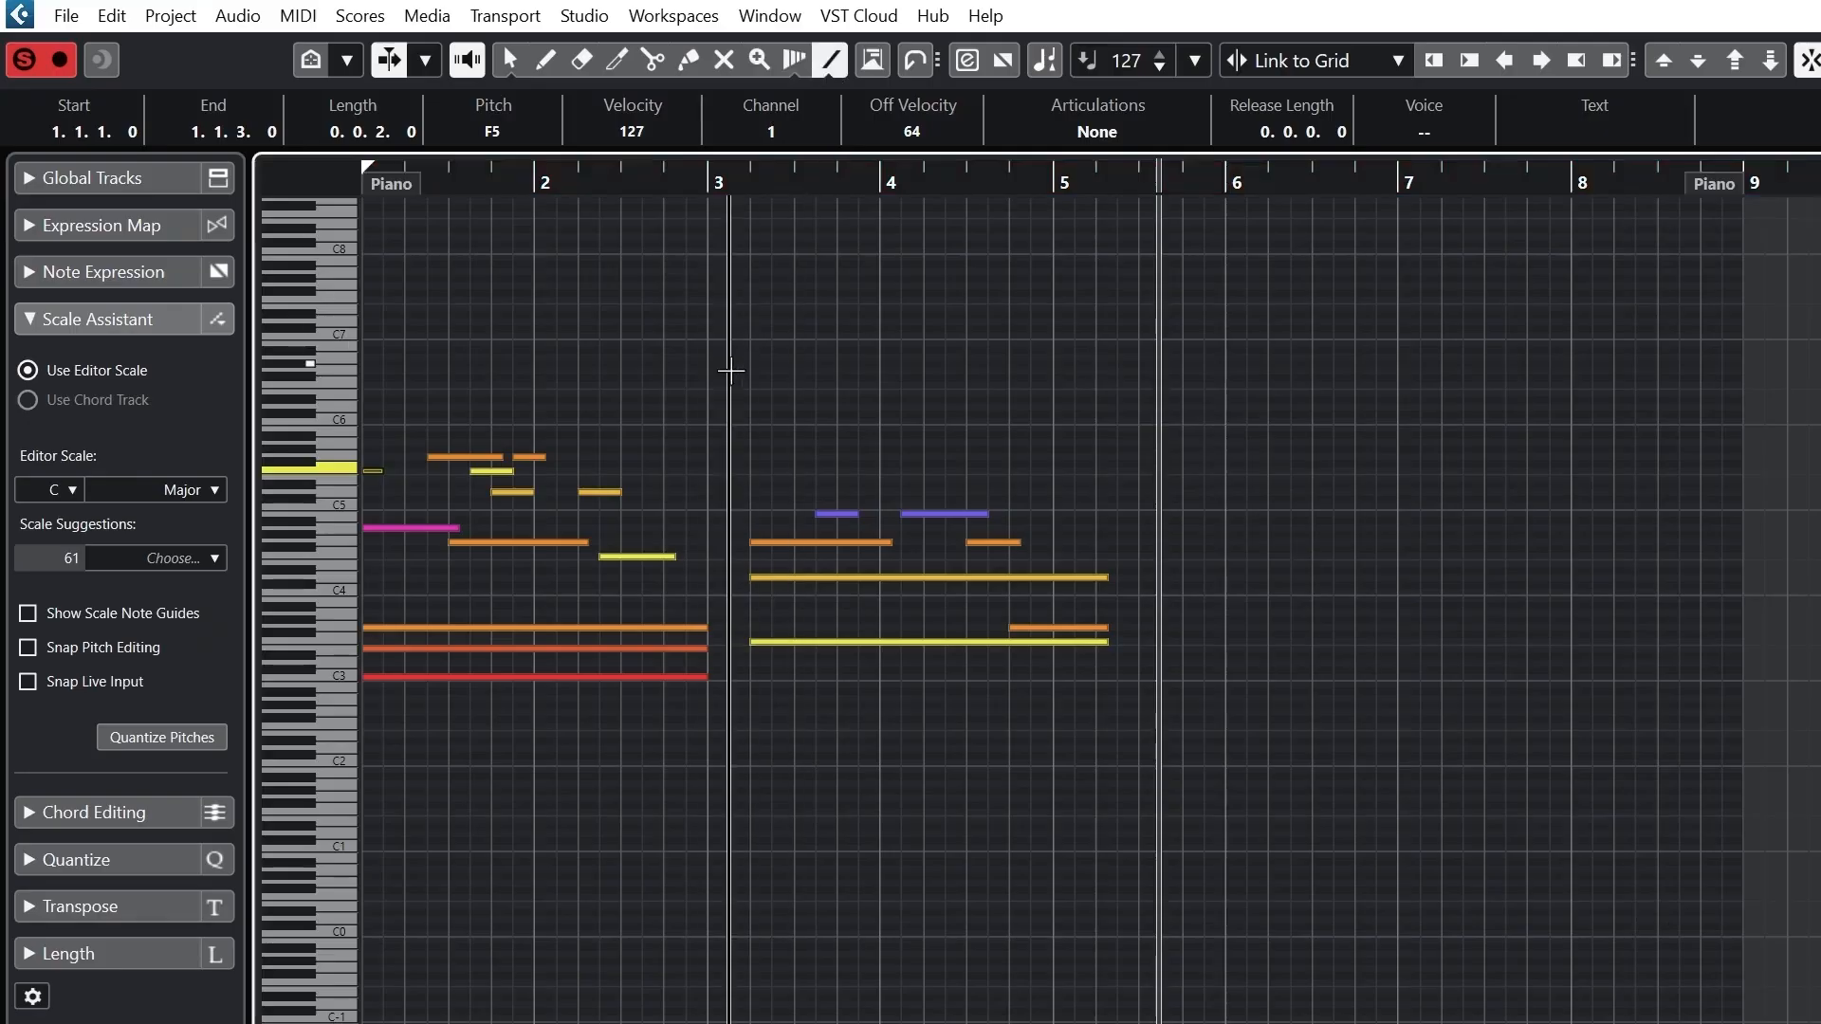
left_click_drag(710, 405, 1162, 350)
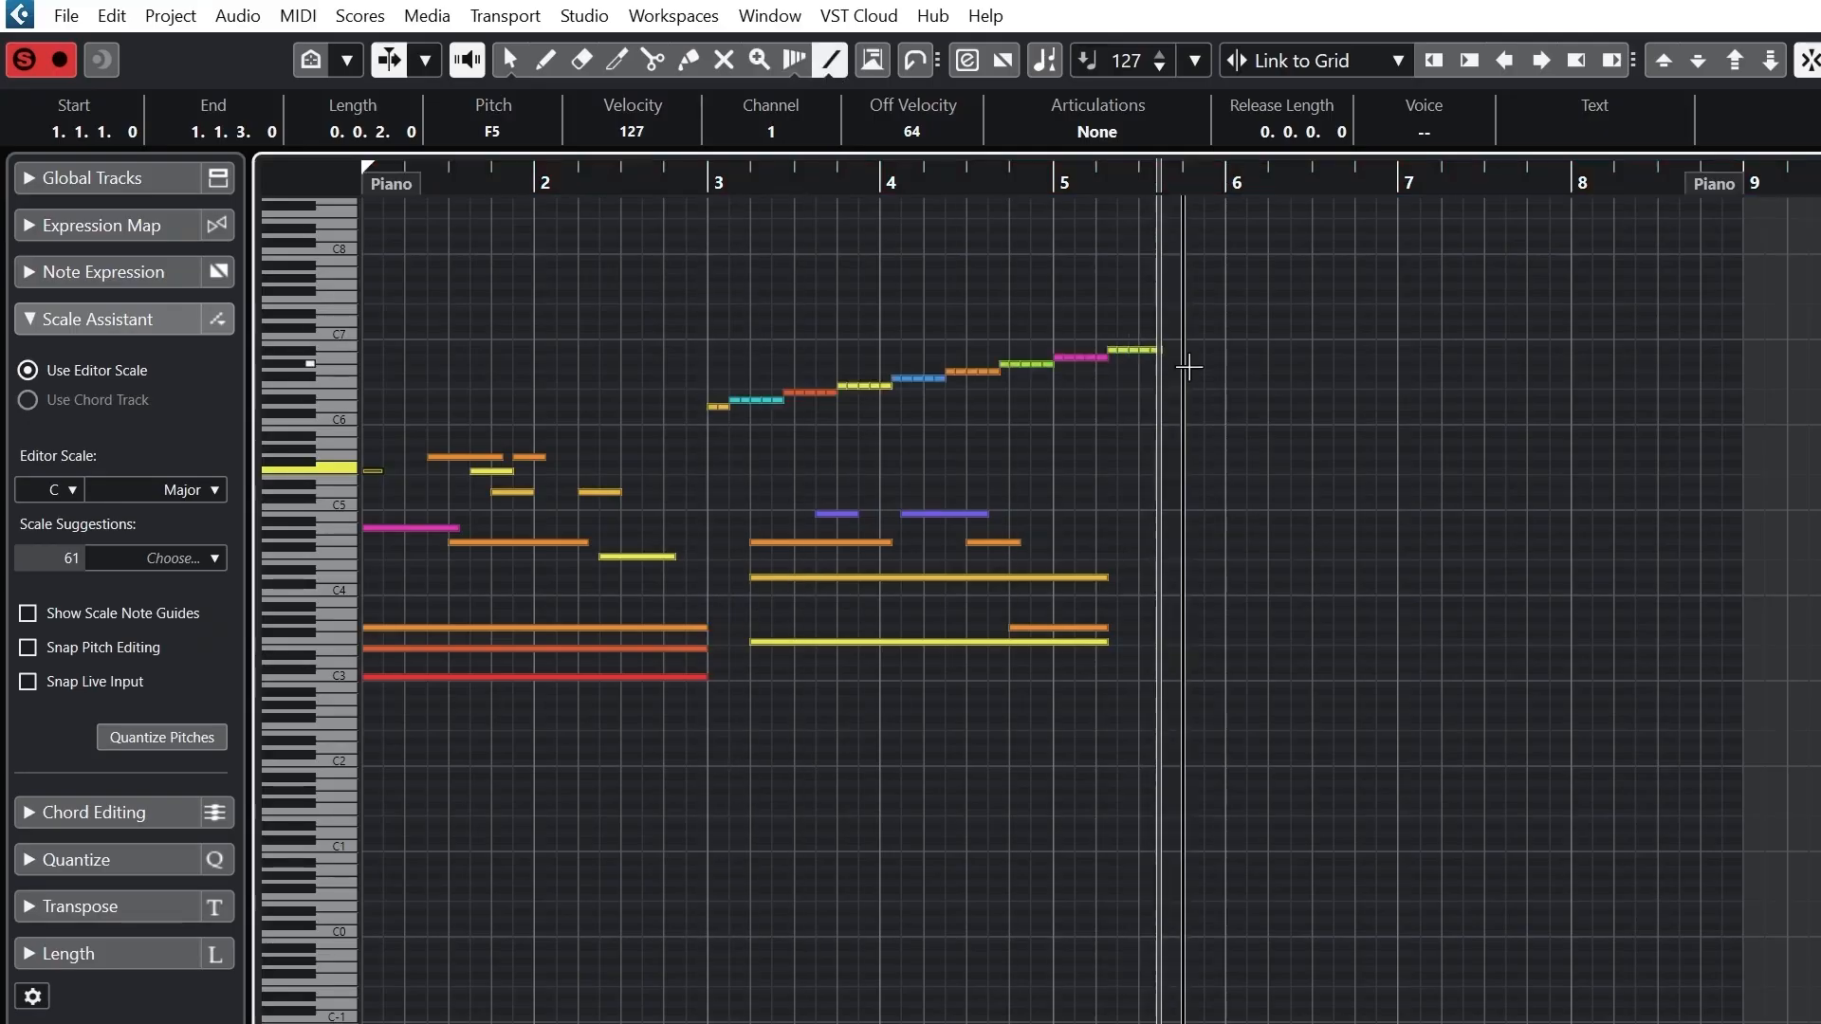
left_click(704, 184)
key("space")
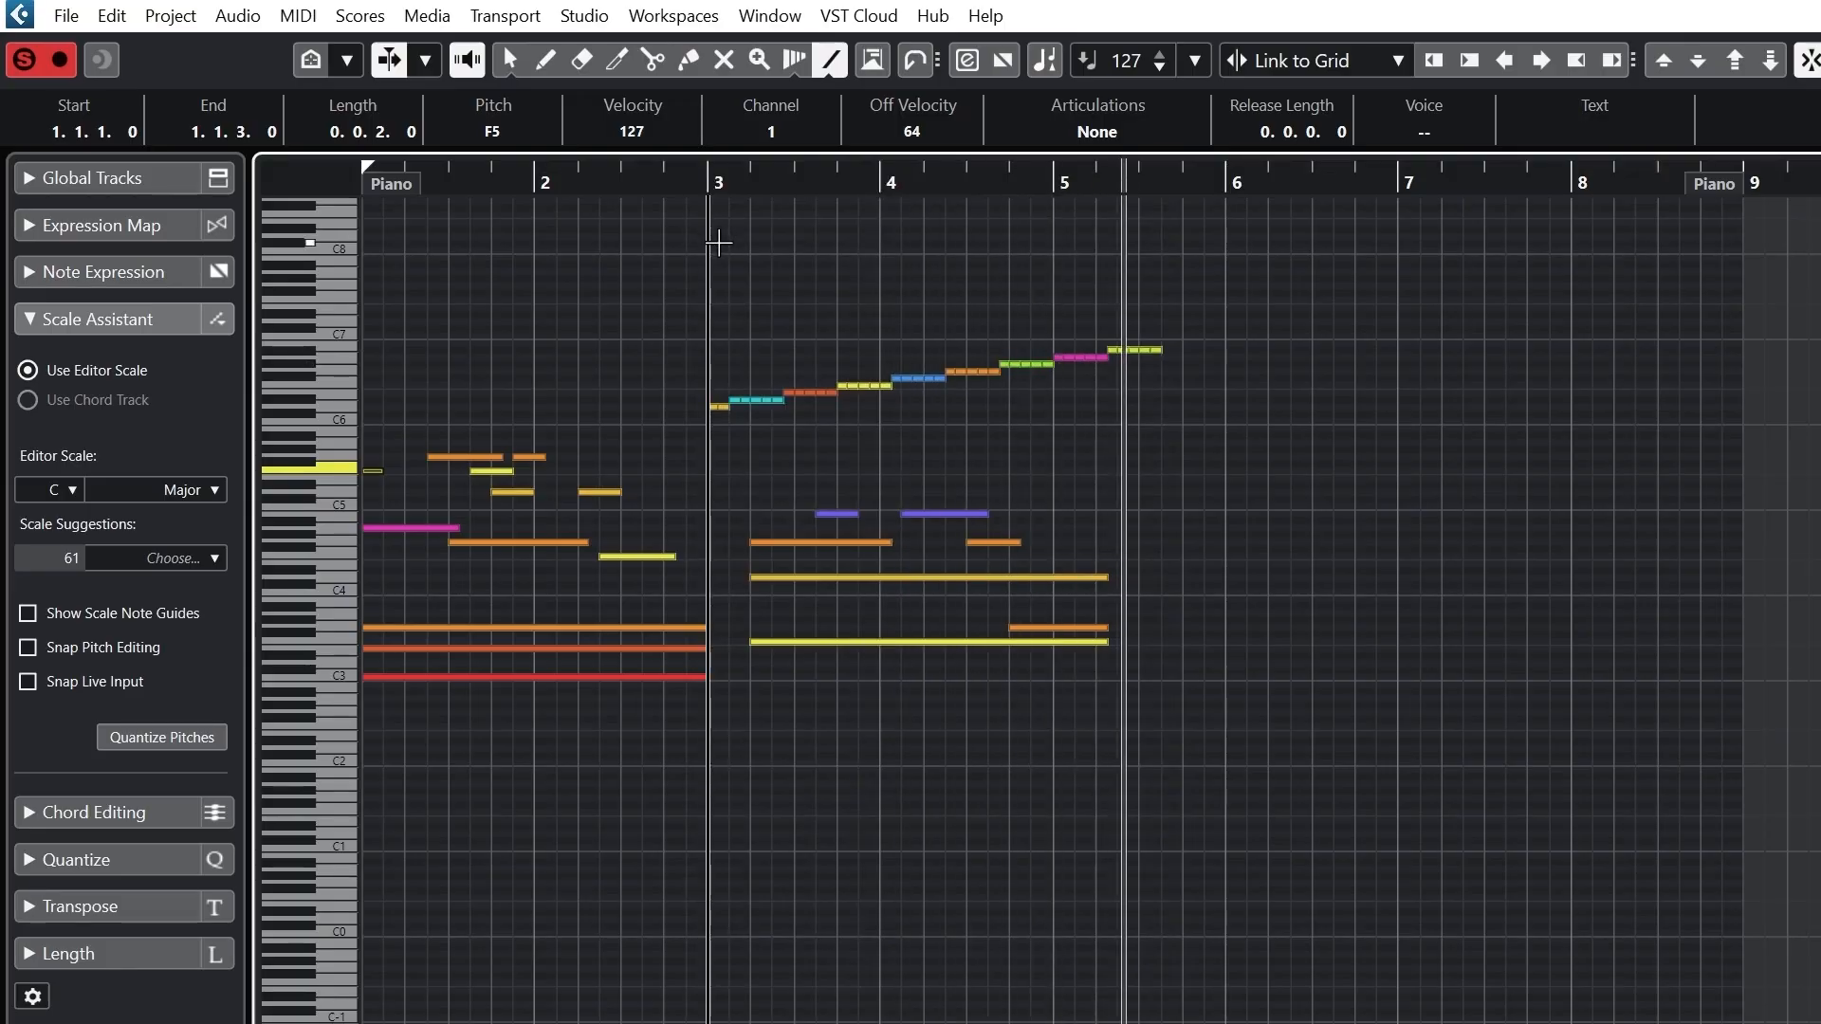
key("ctrl+z")
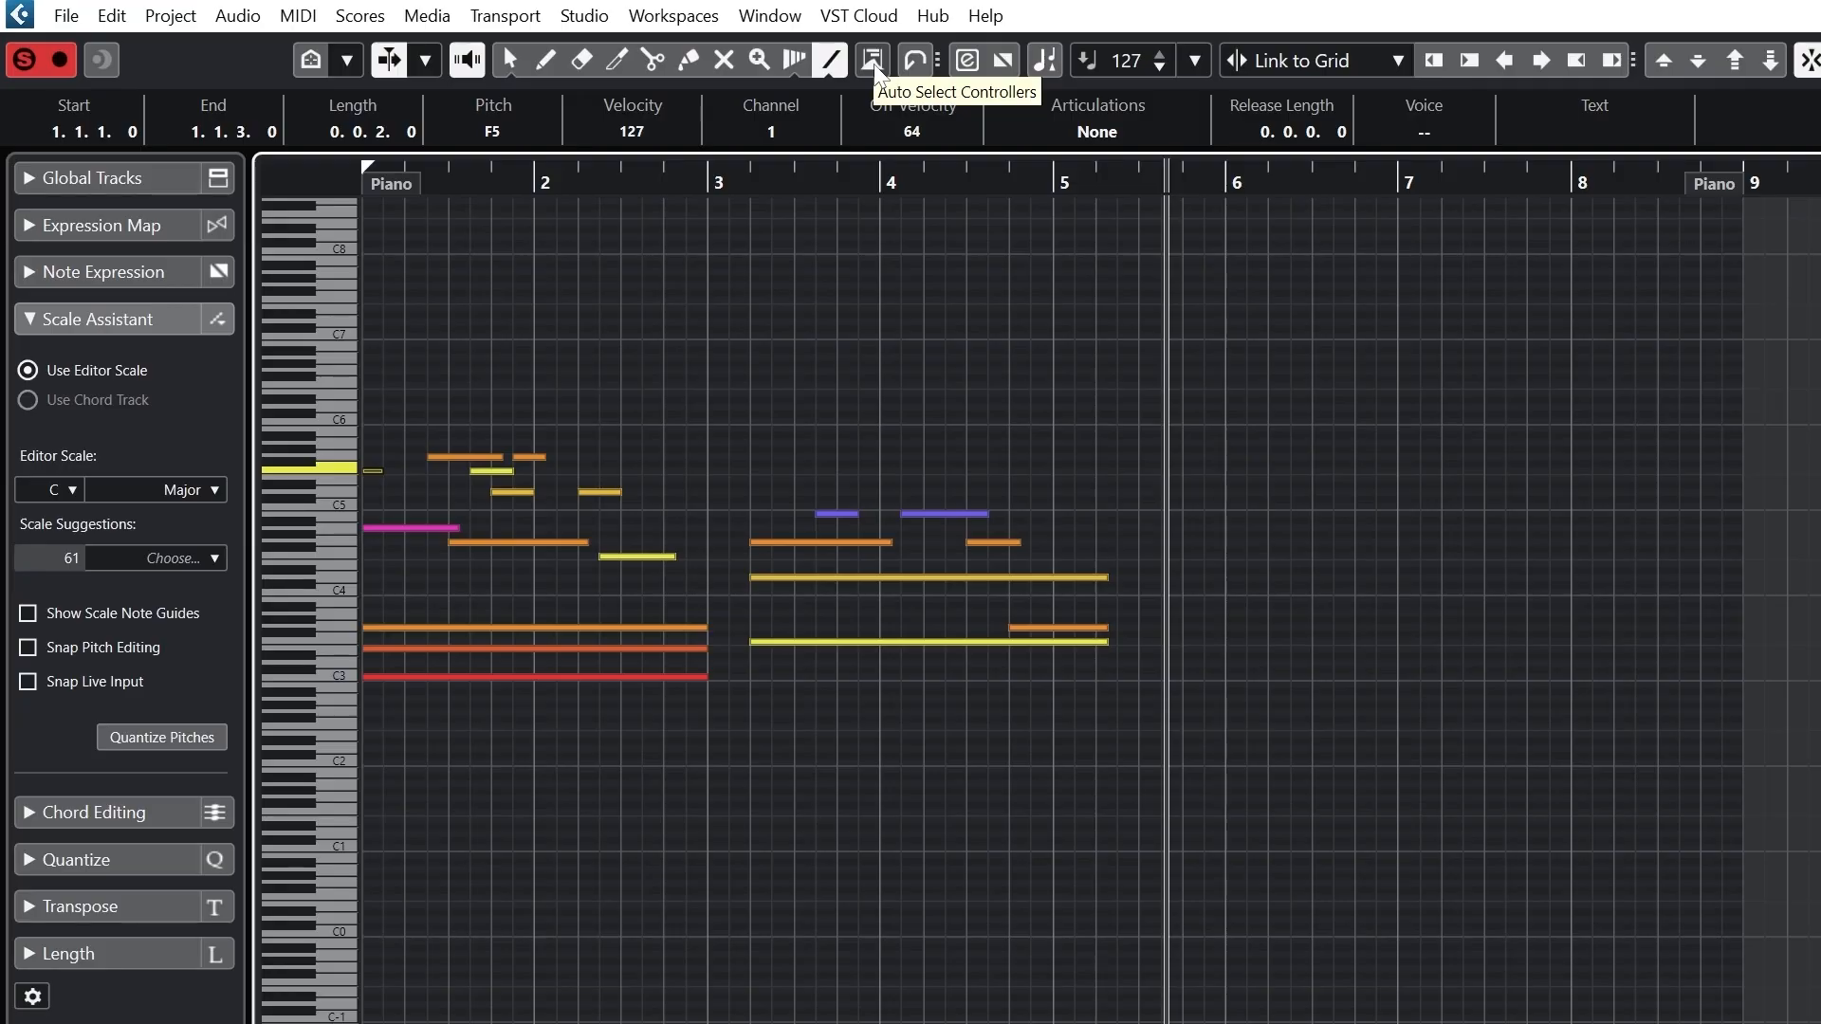
- Toggle Auto Select Controllers in the Key Editor
left_click(874, 63)
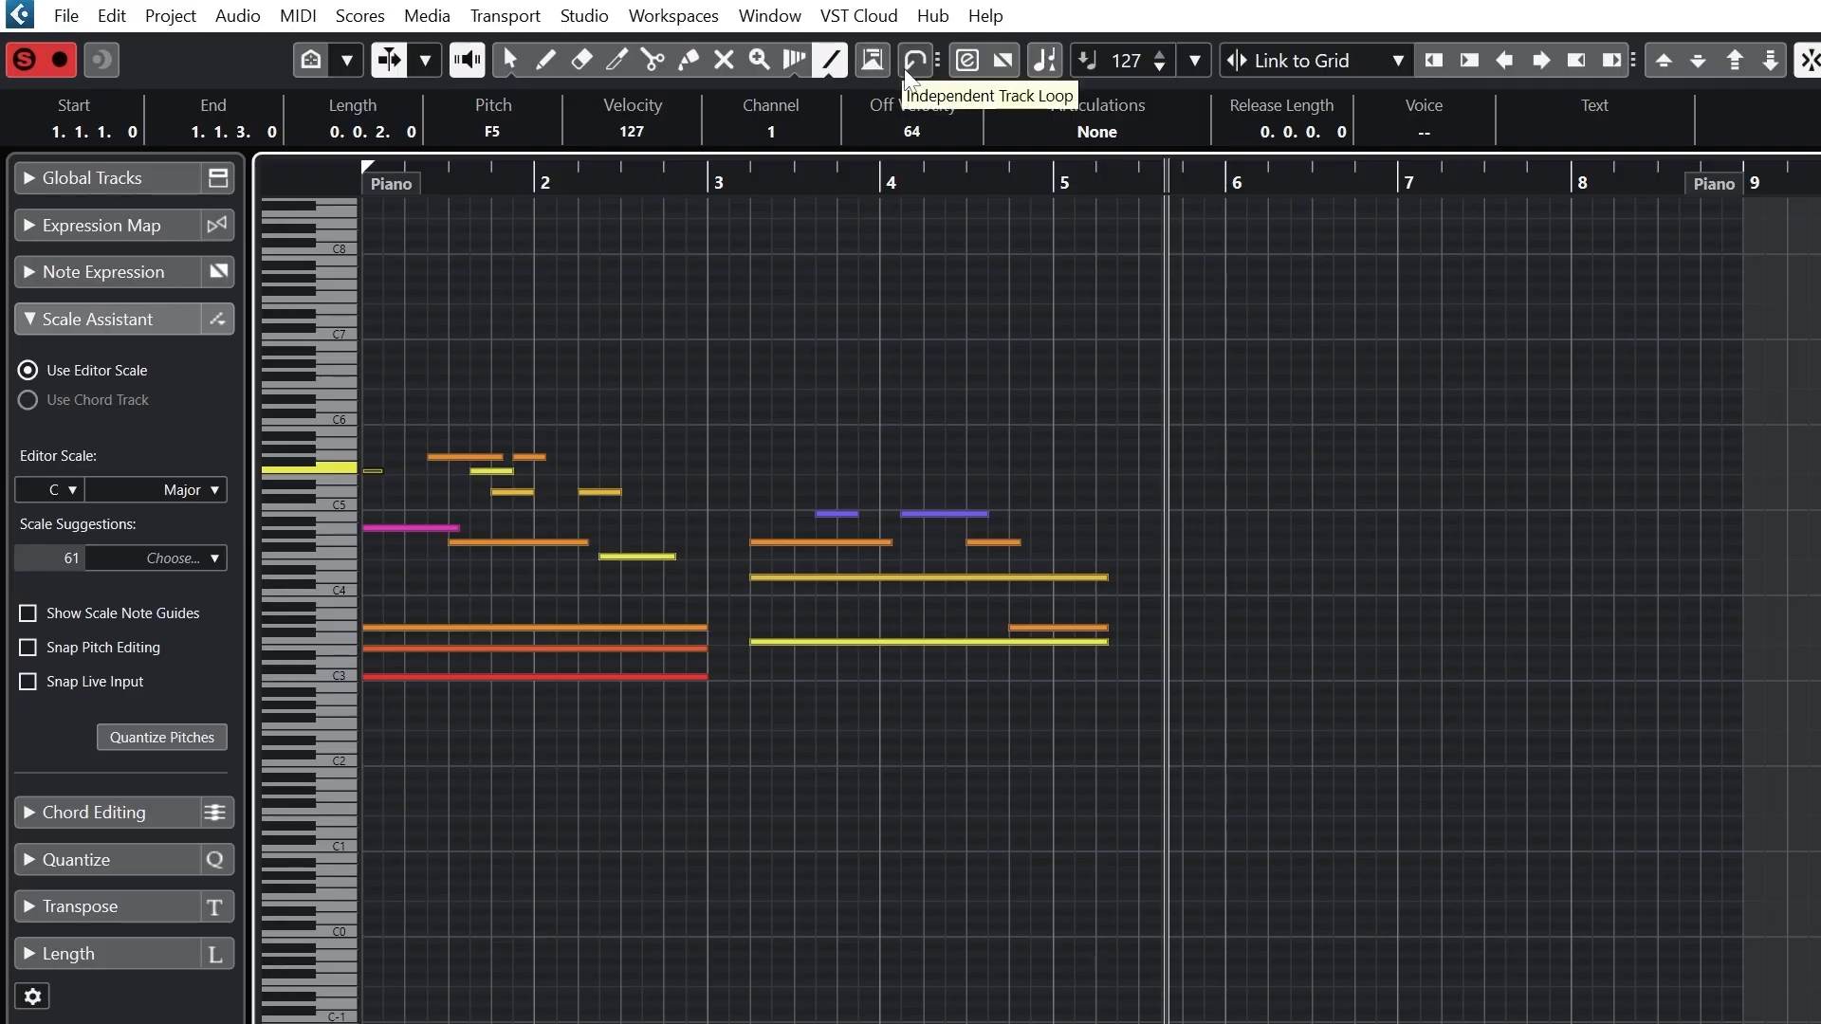
- Enable the Independent Track Loop, set its range from 1.1.1.0 to 5.3.1.0 and start playback
left_click(904, 69)
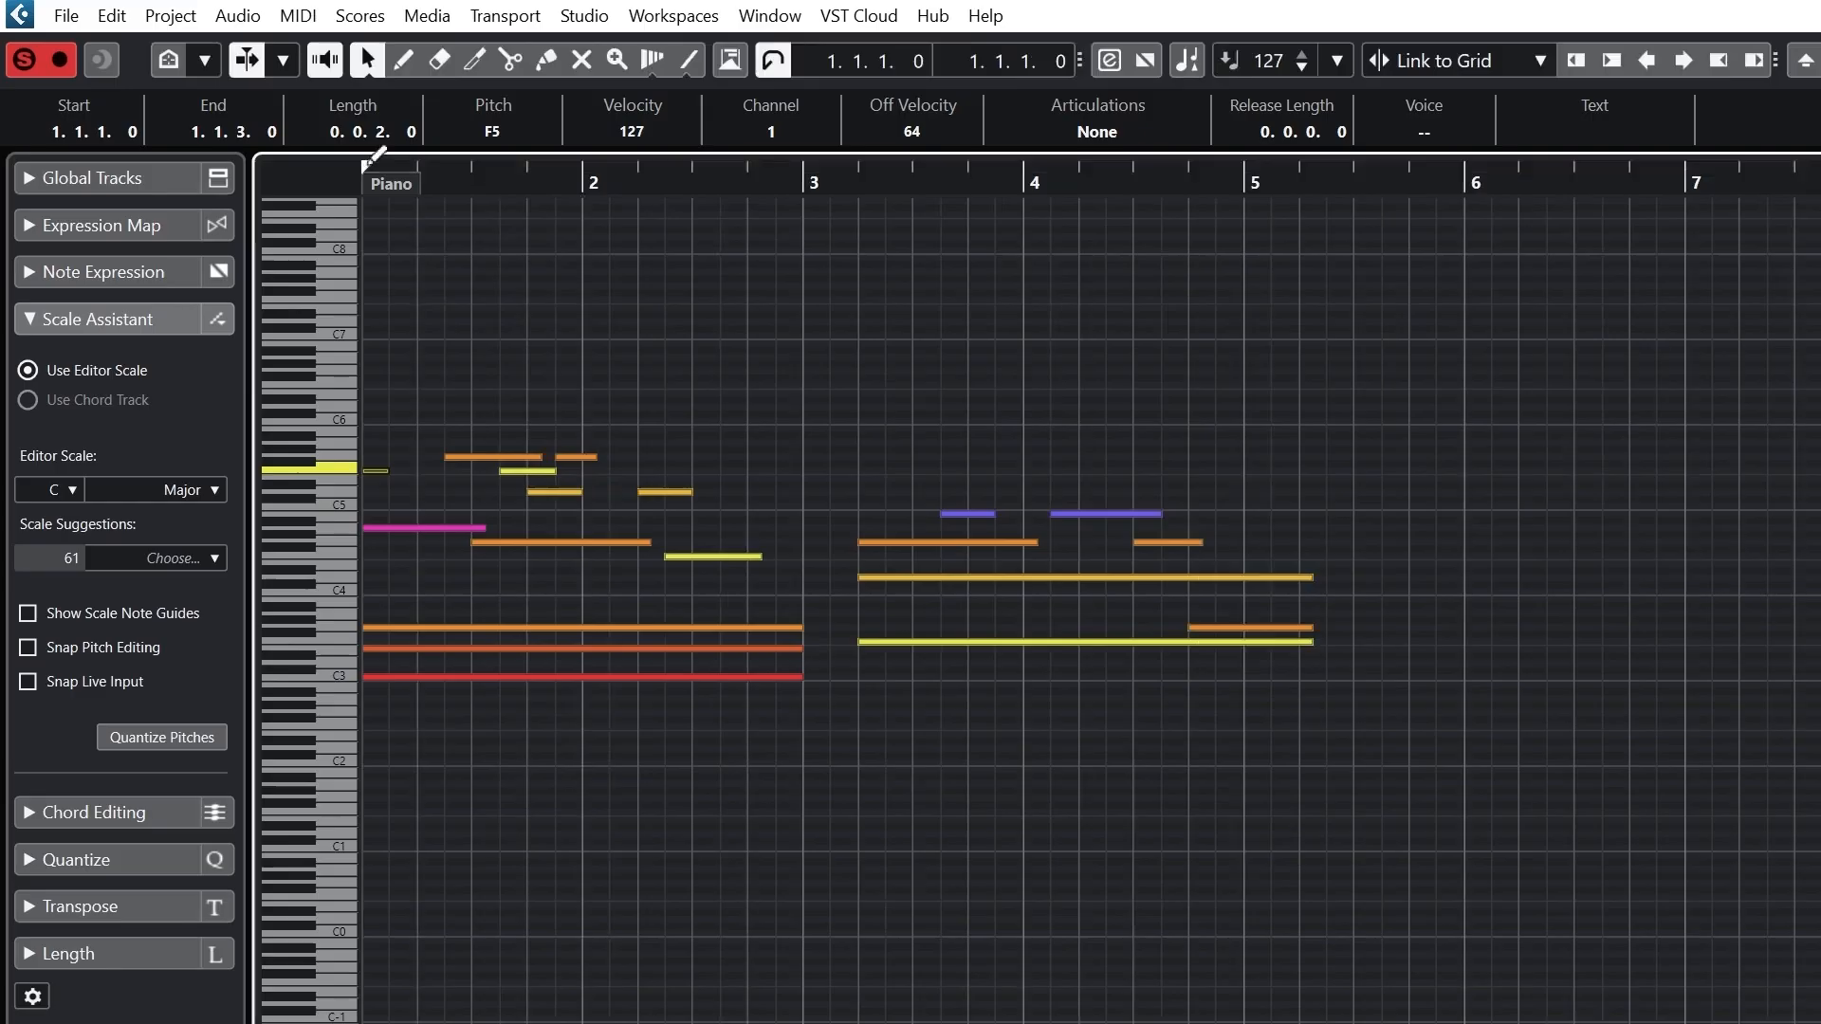
left_click_drag(366, 171, 1347, 226)
key("space")
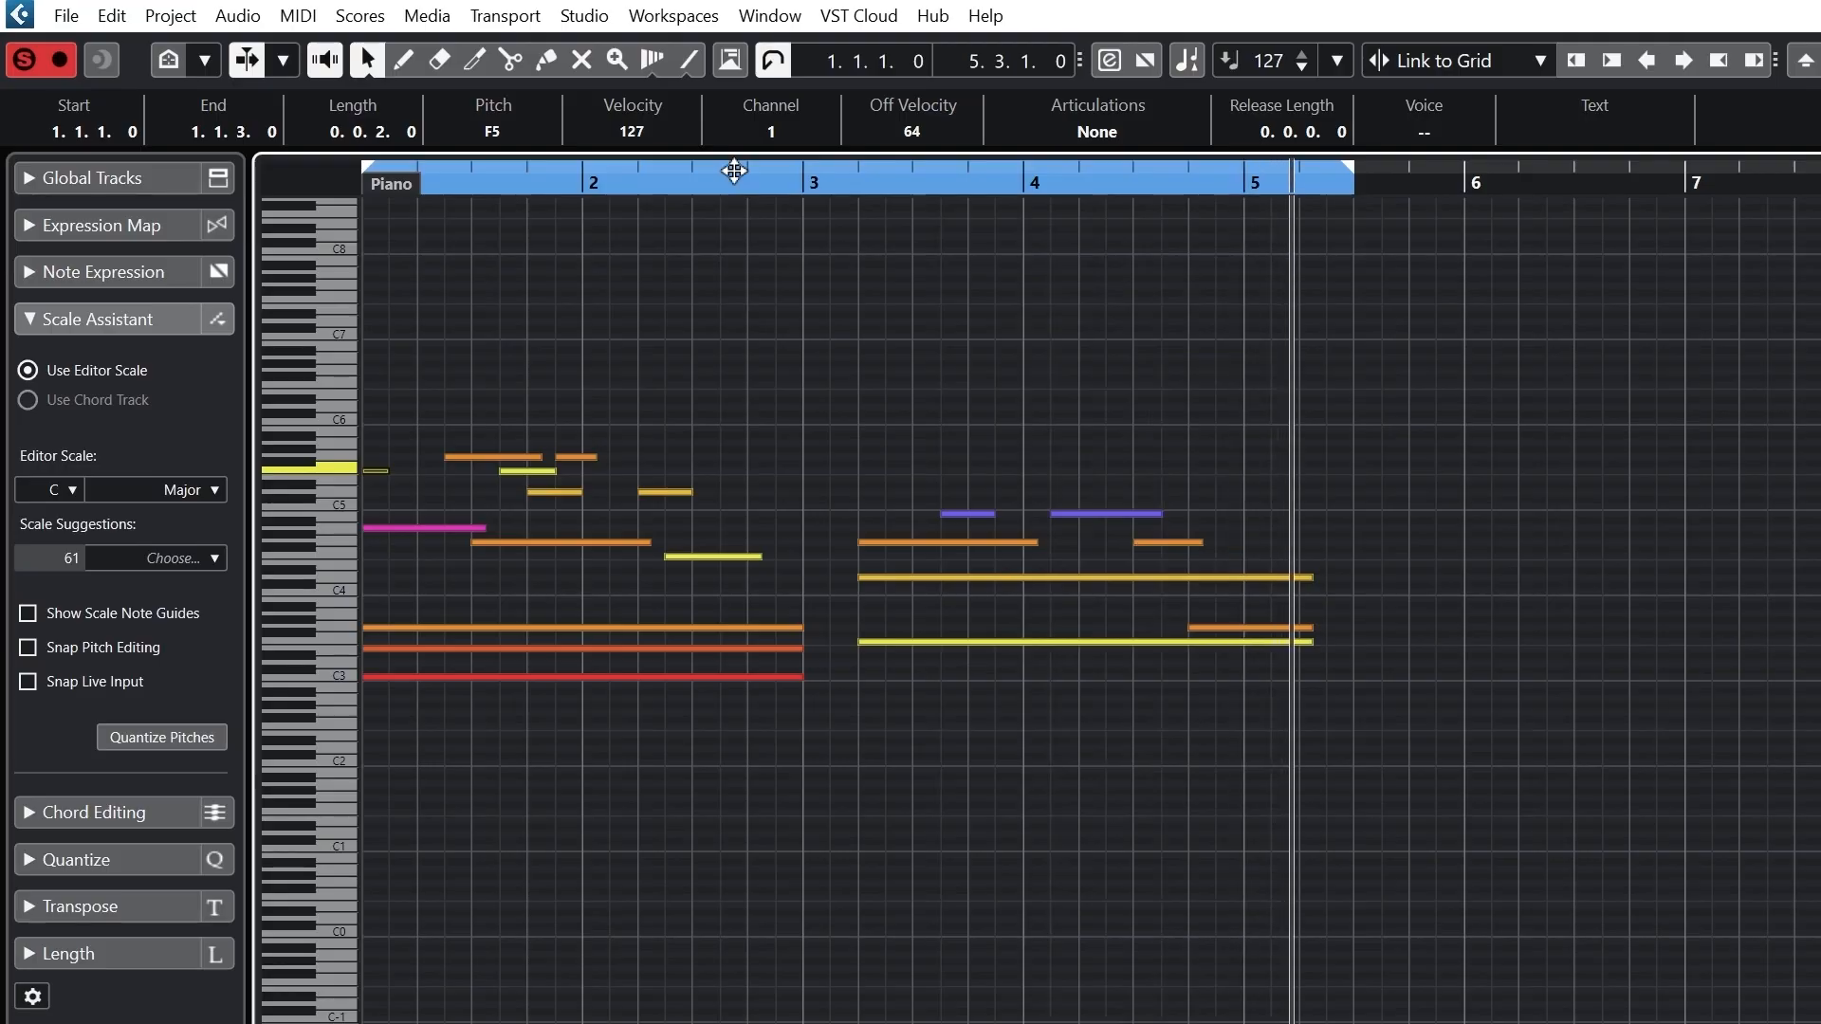
- Turn off the Independent Track Loop and stop playback
left_click(773, 59)
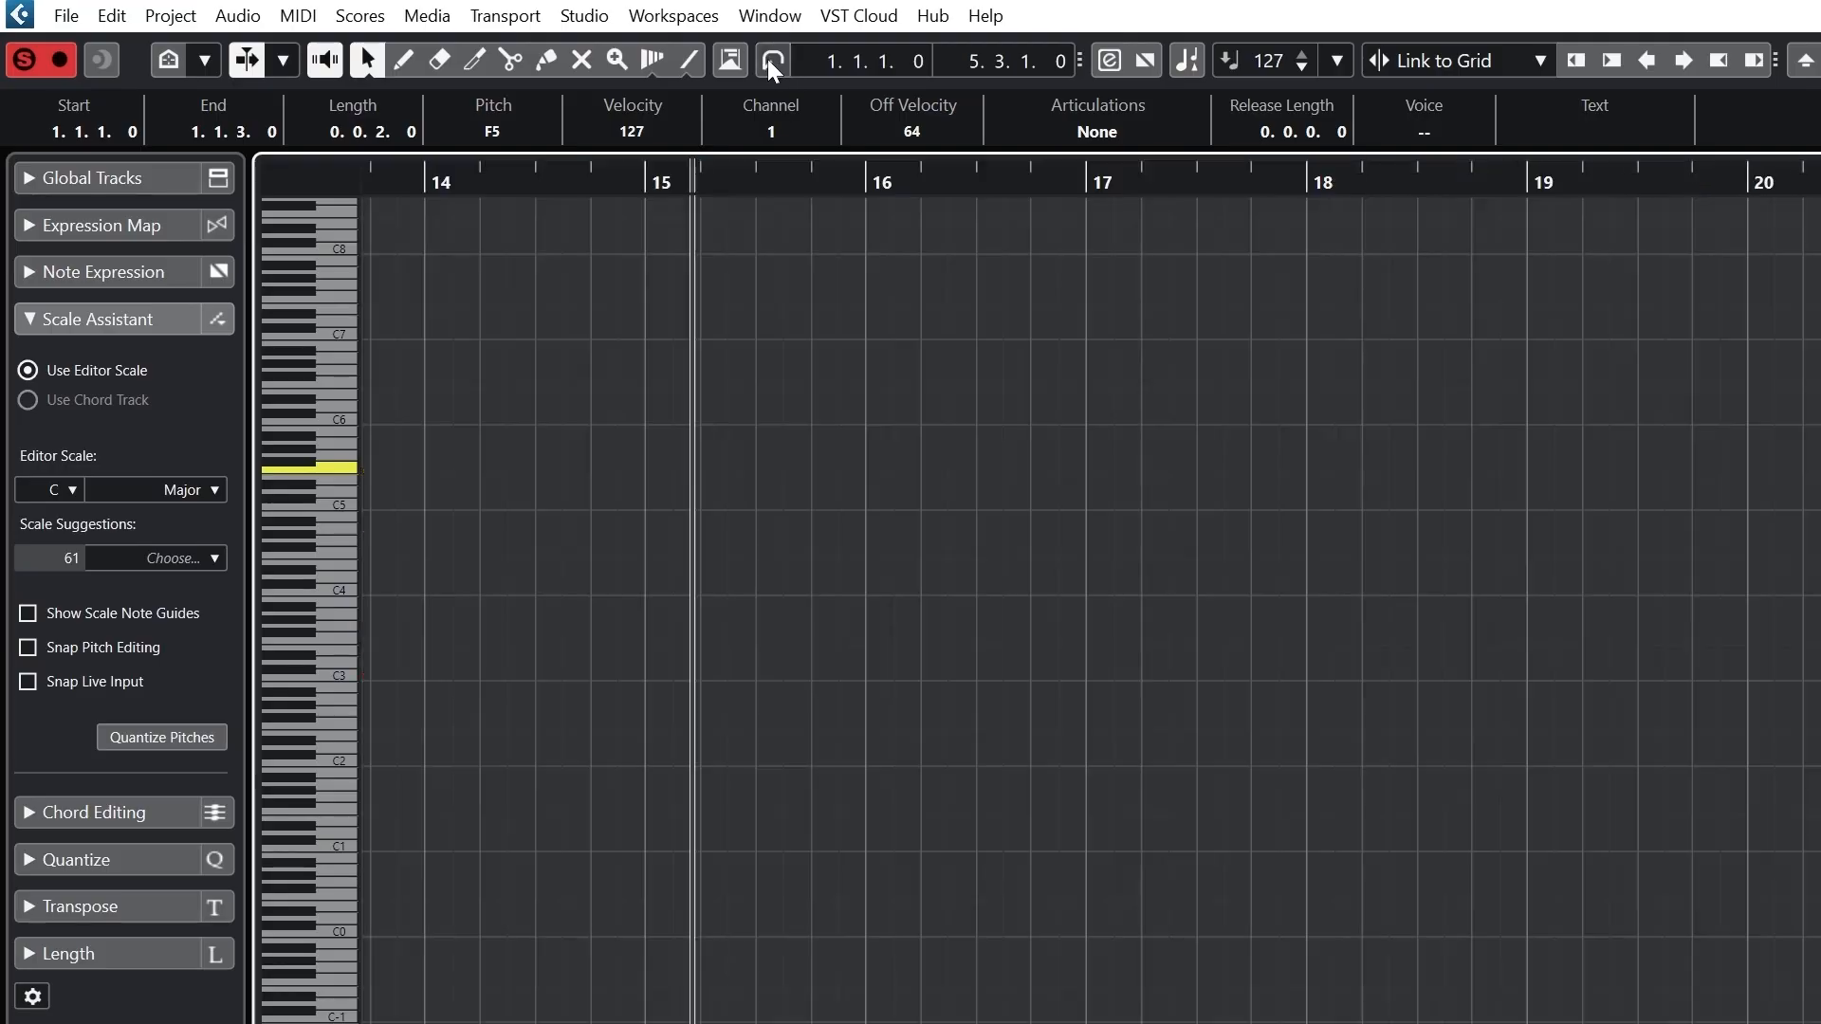
key("space")
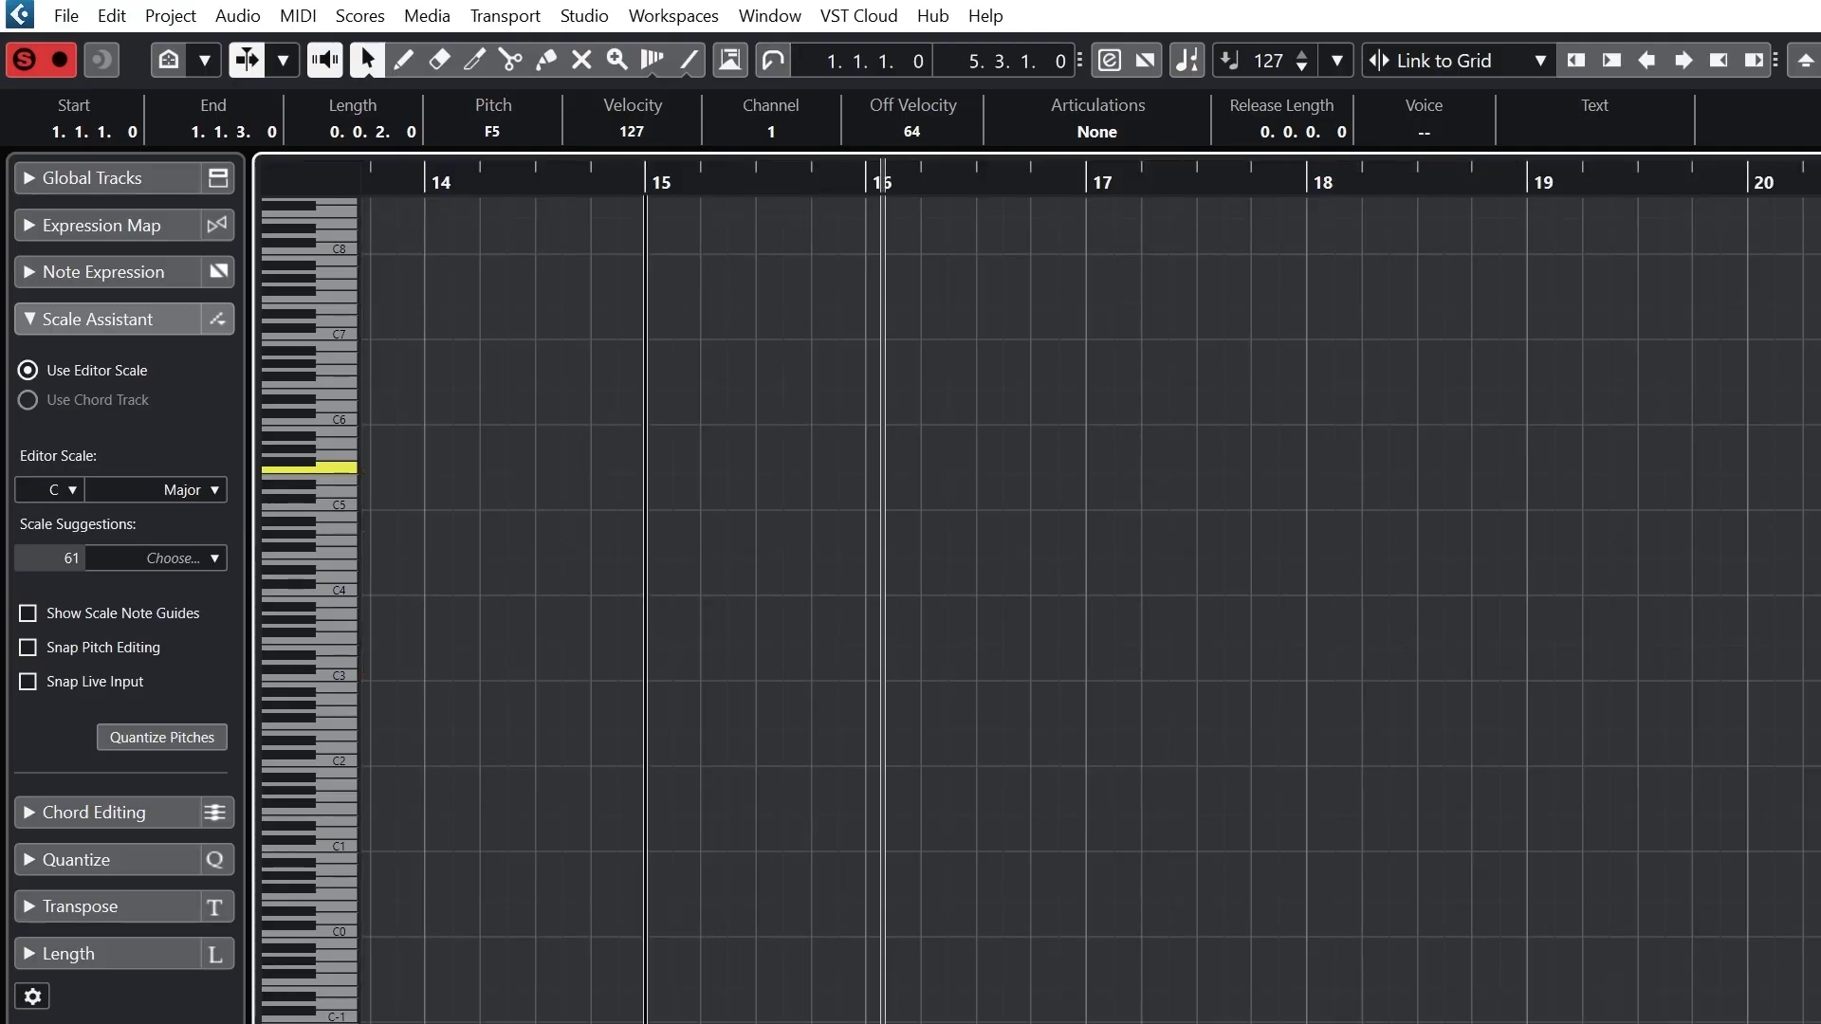
scroll(1089, 607, "left", 3)
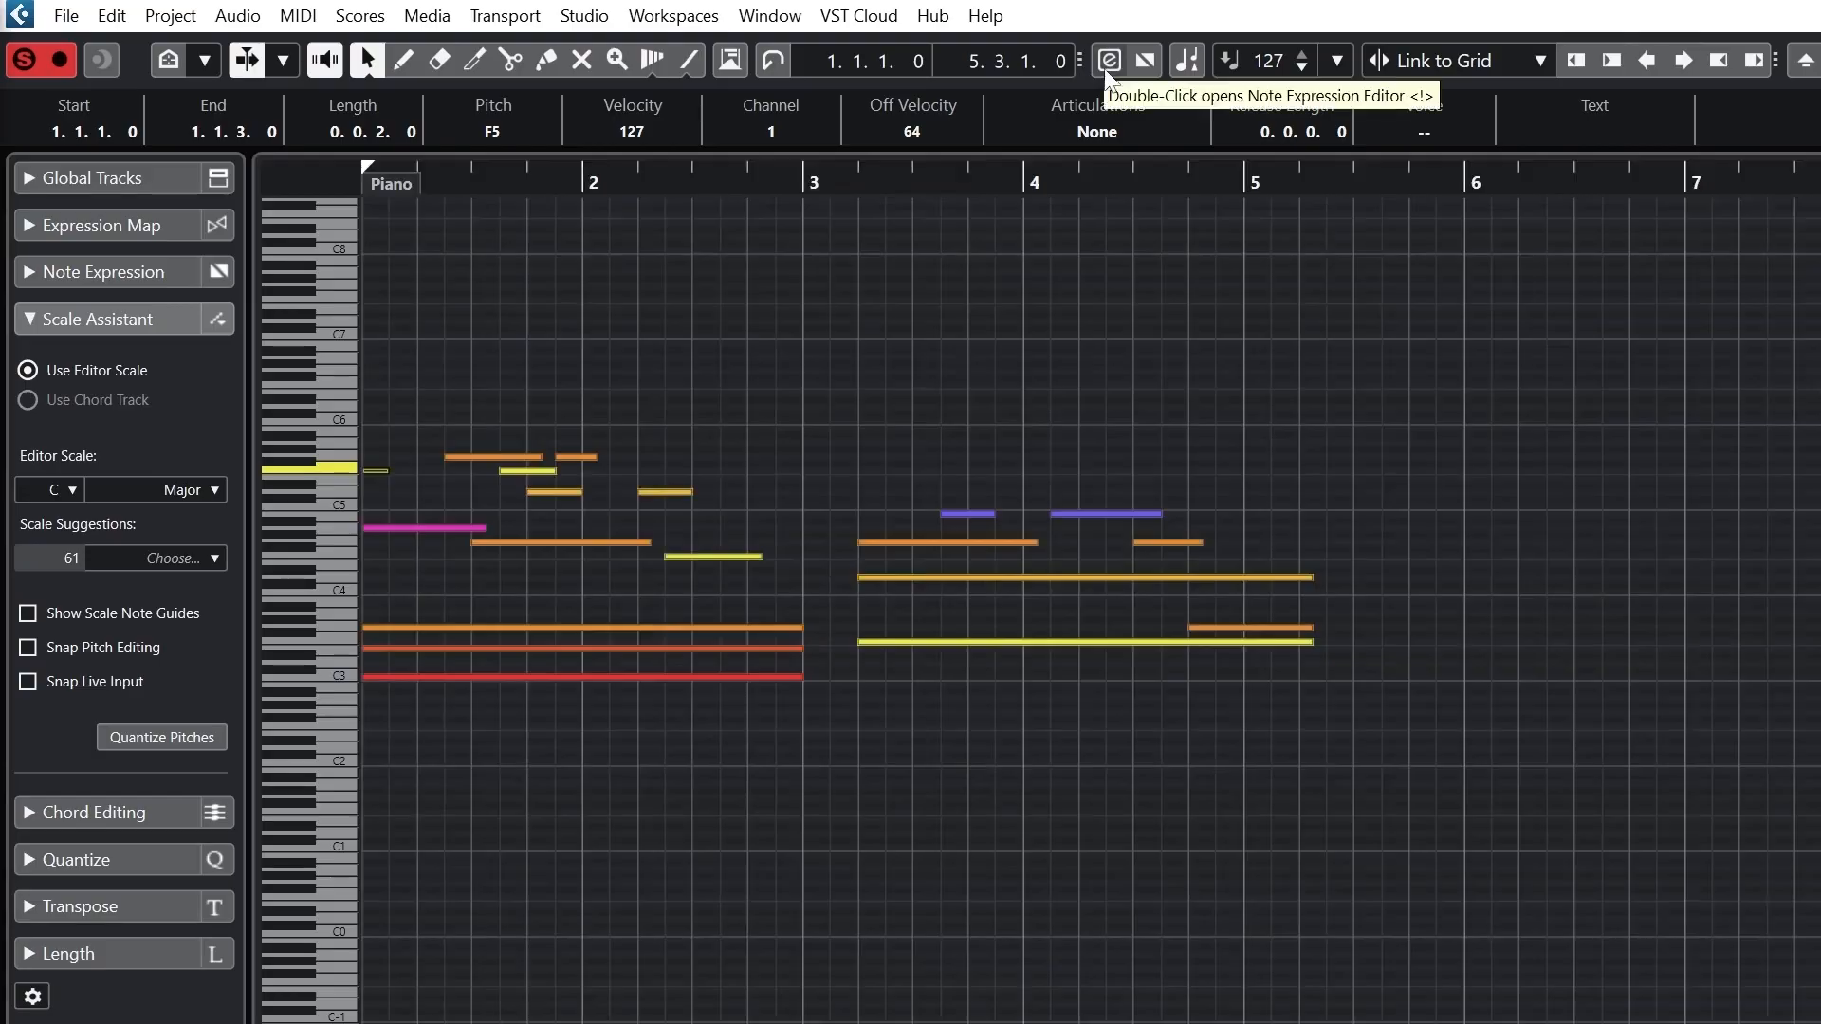
- Enable opening the Note Expression Editor directly from notes, then open and close it for the long D4 note in bars 3 to 5
left_click(1105, 70)
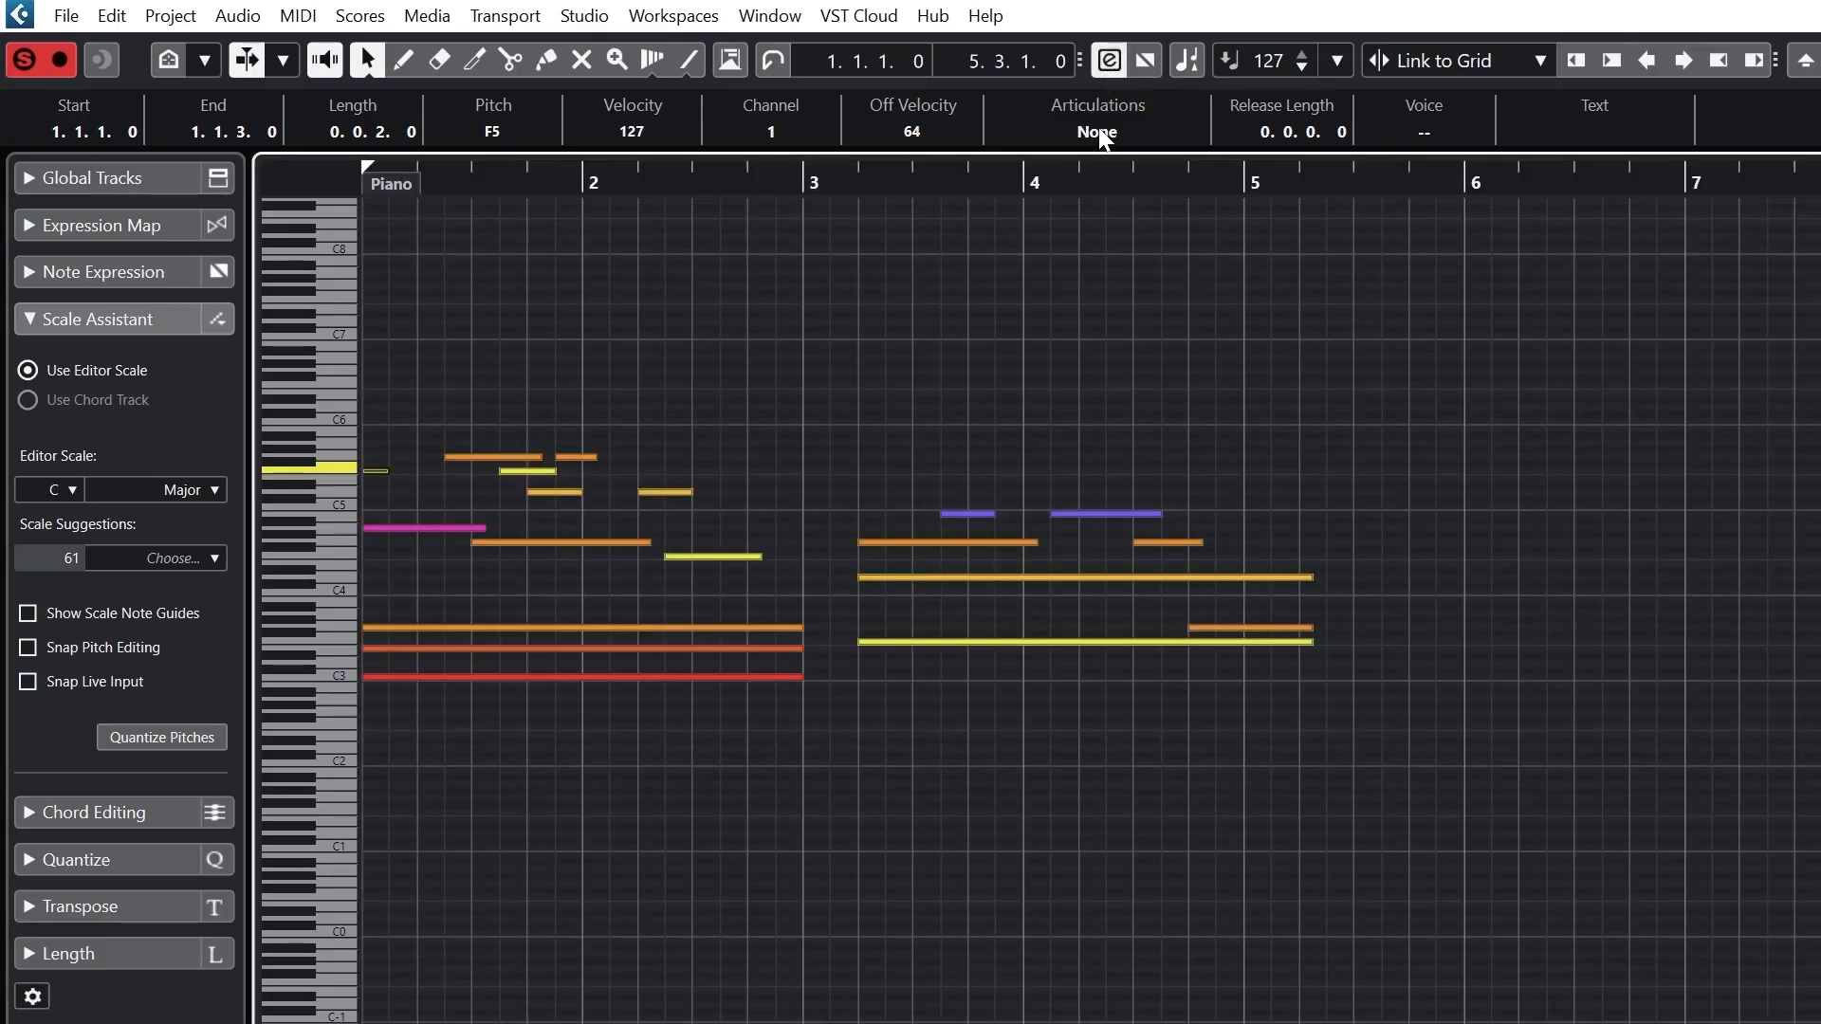
double_click(1092, 576)
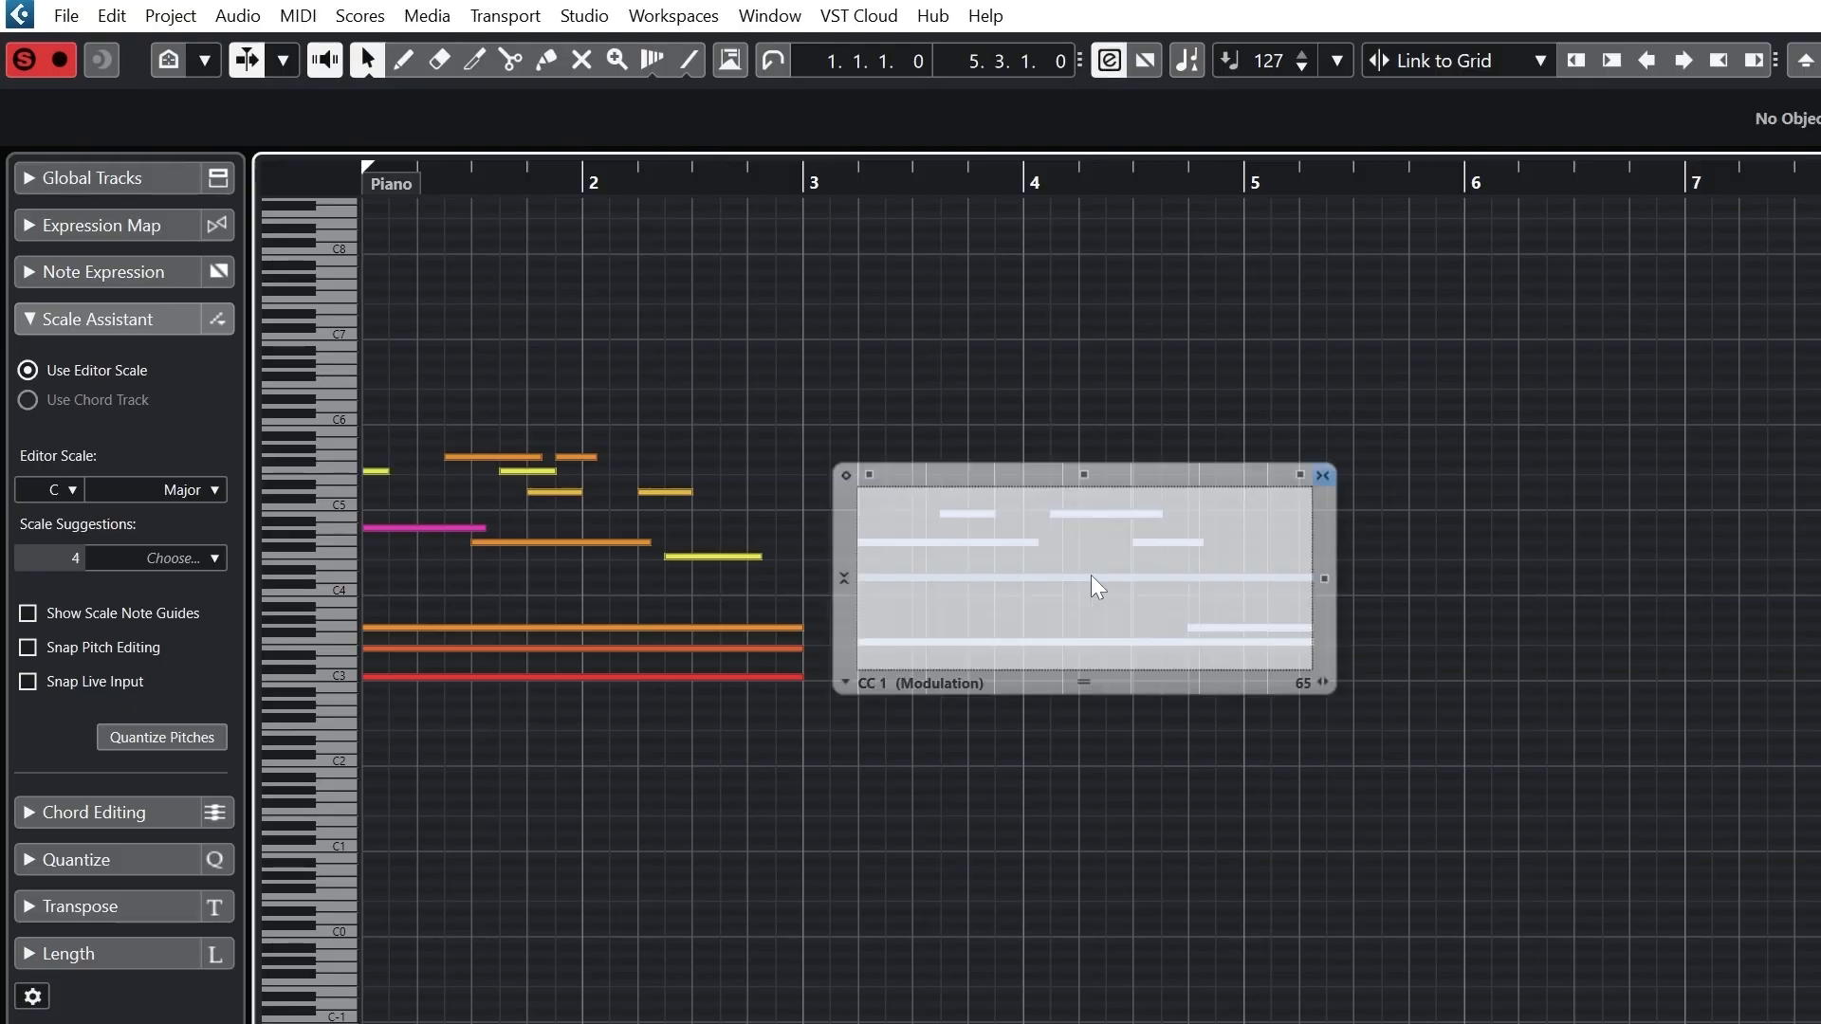
left_click(846, 482)
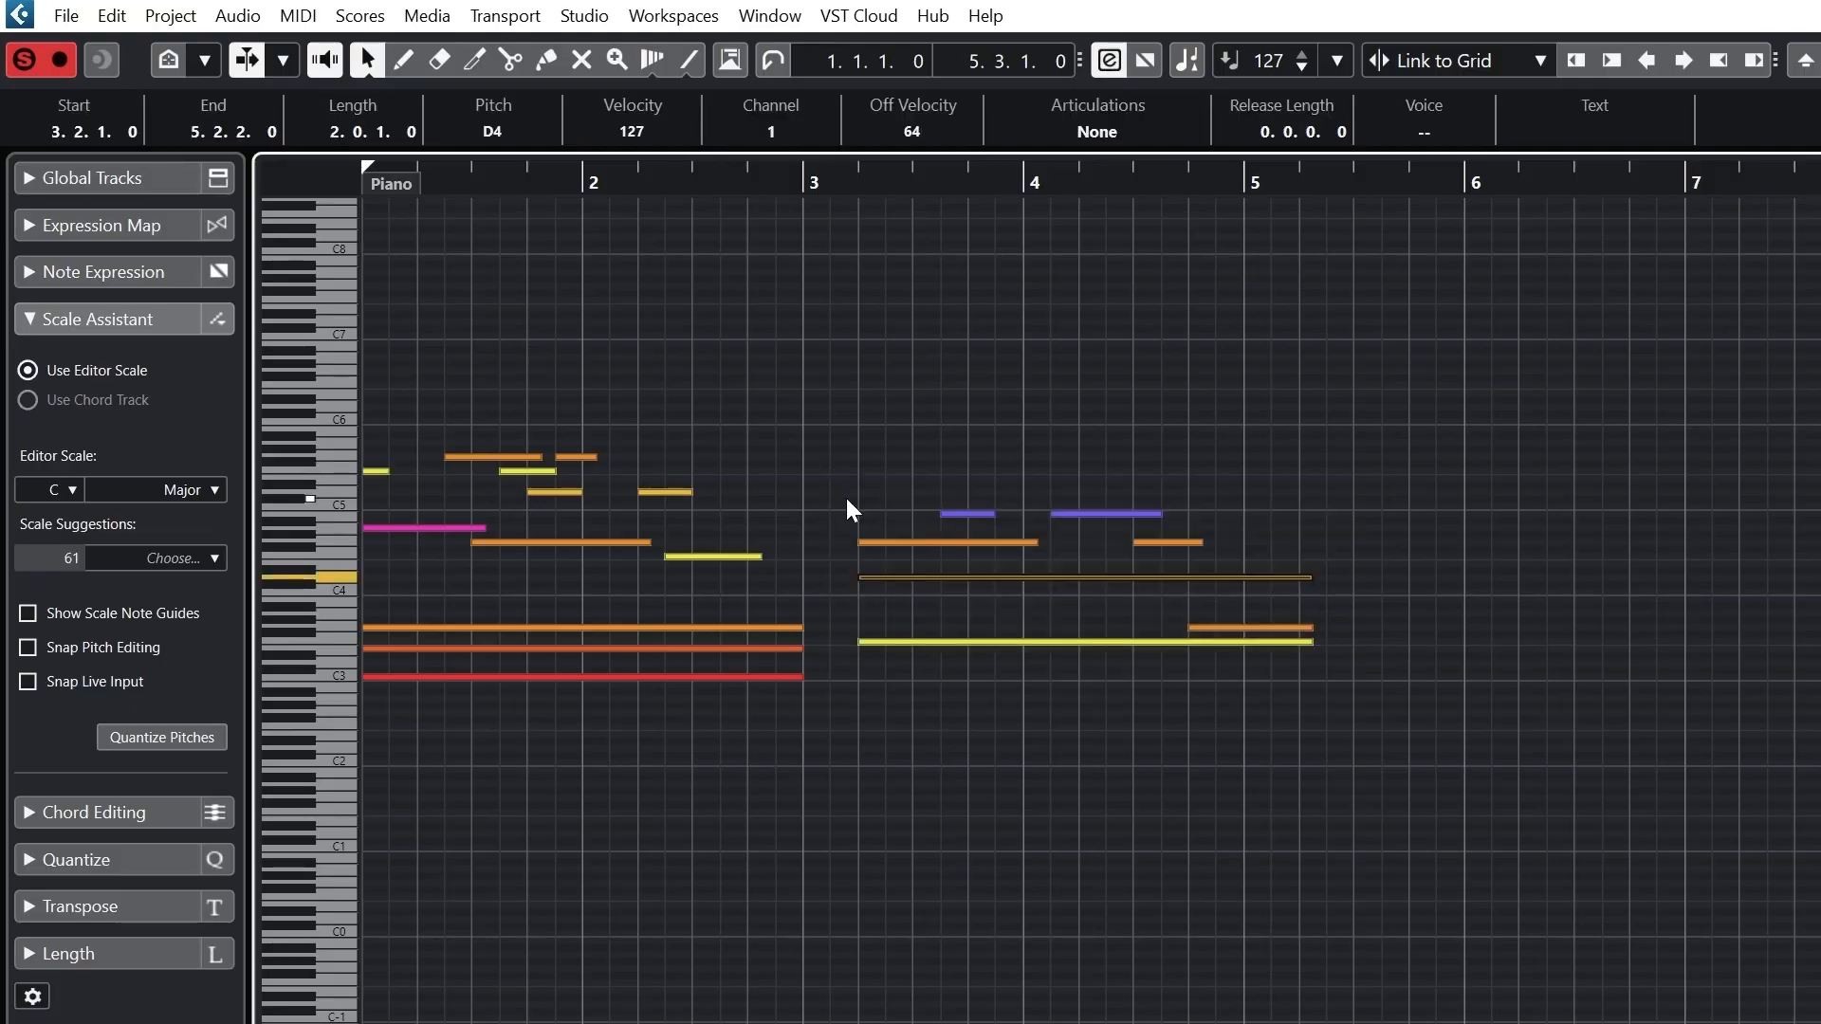
- Show the note expression data and draw a wavy expression curve along the long D4 note in bars 3 to 5
left_click(1145, 62)
left_click(980, 582)
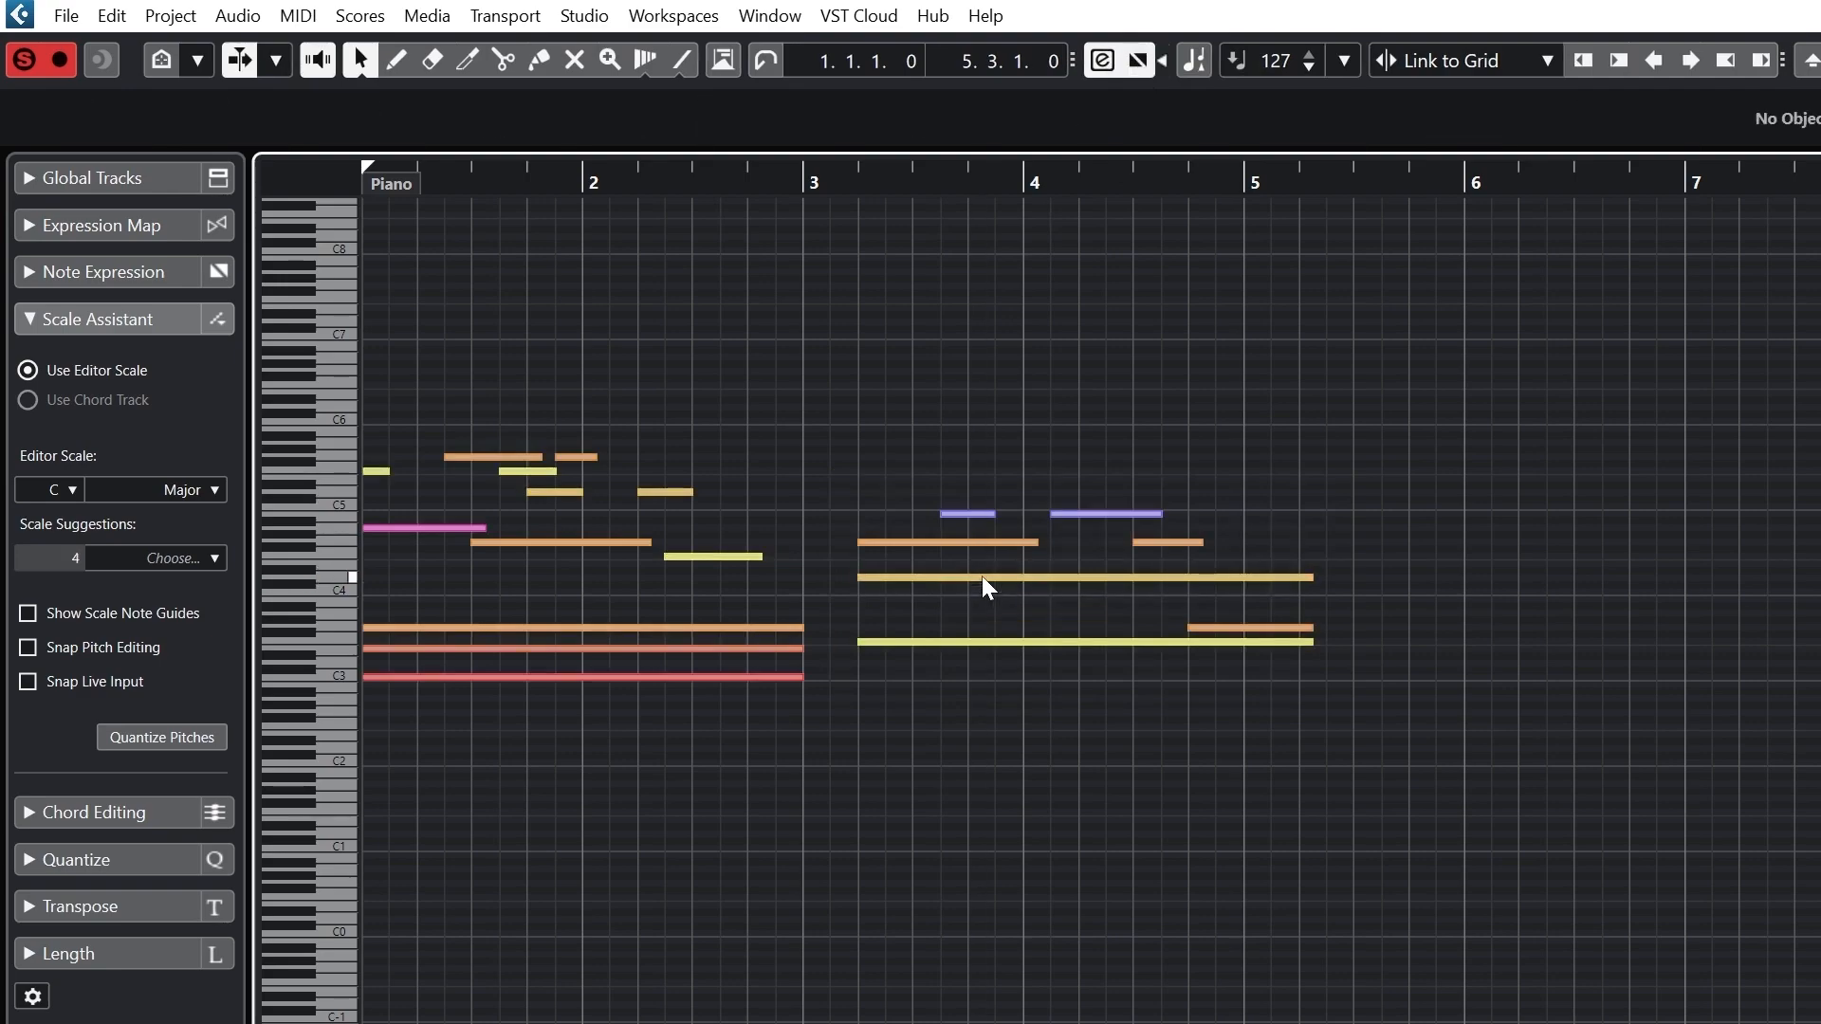
double_click(982, 577)
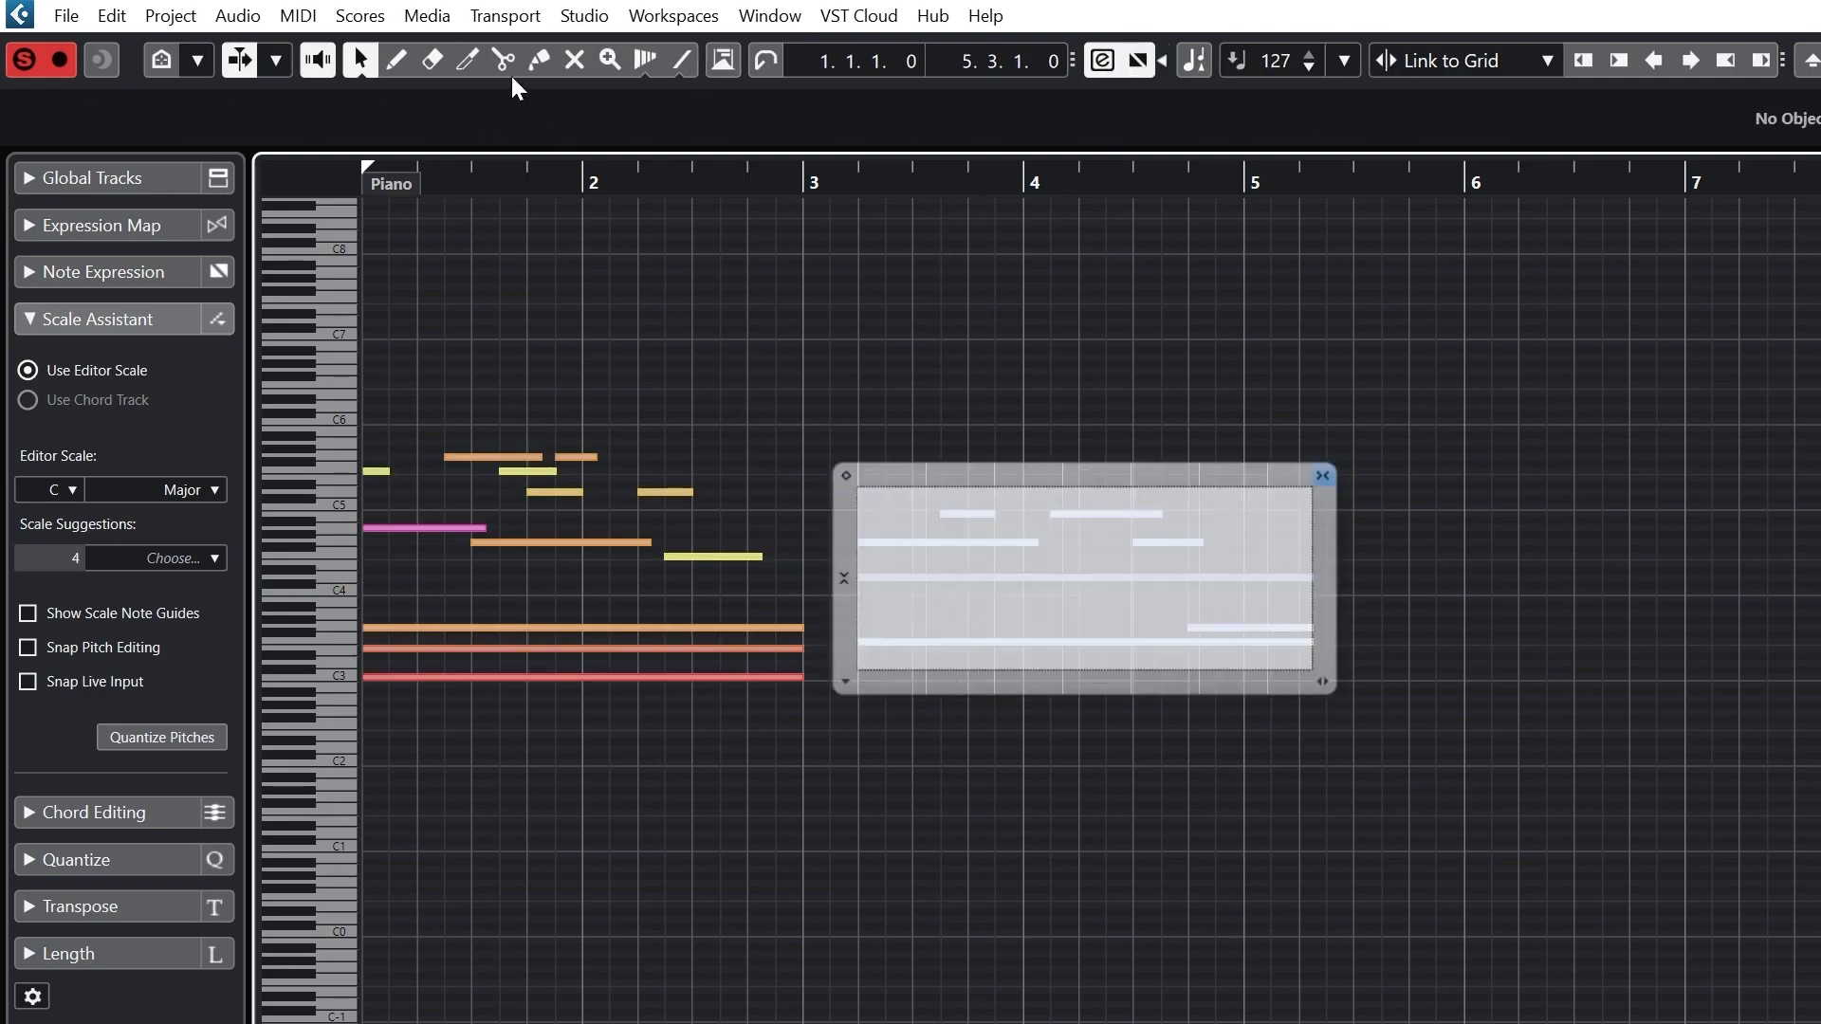
left_click(395, 60)
mouse_move(912, 570)
left_mouse_down()
mouse_move(939, 550)
mouse_move(1104, 612)
mouse_move(1260, 545)
left_mouse_up()
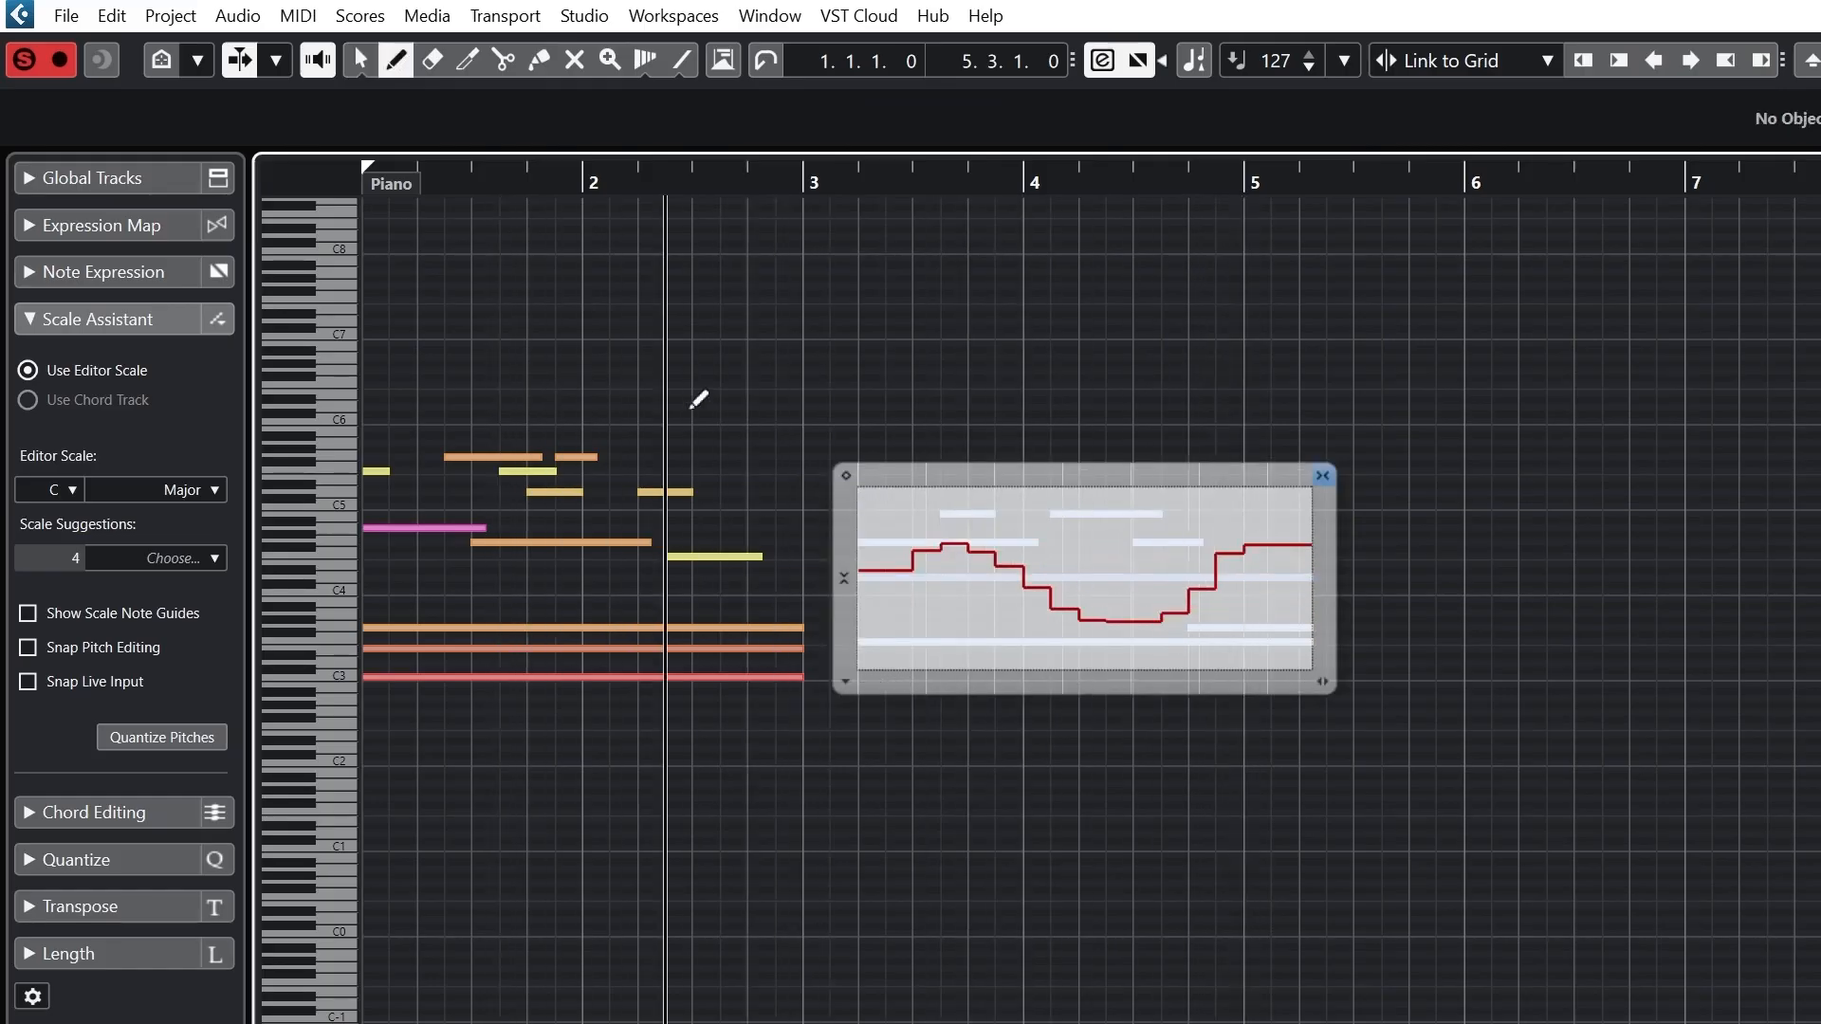
key("Escape")
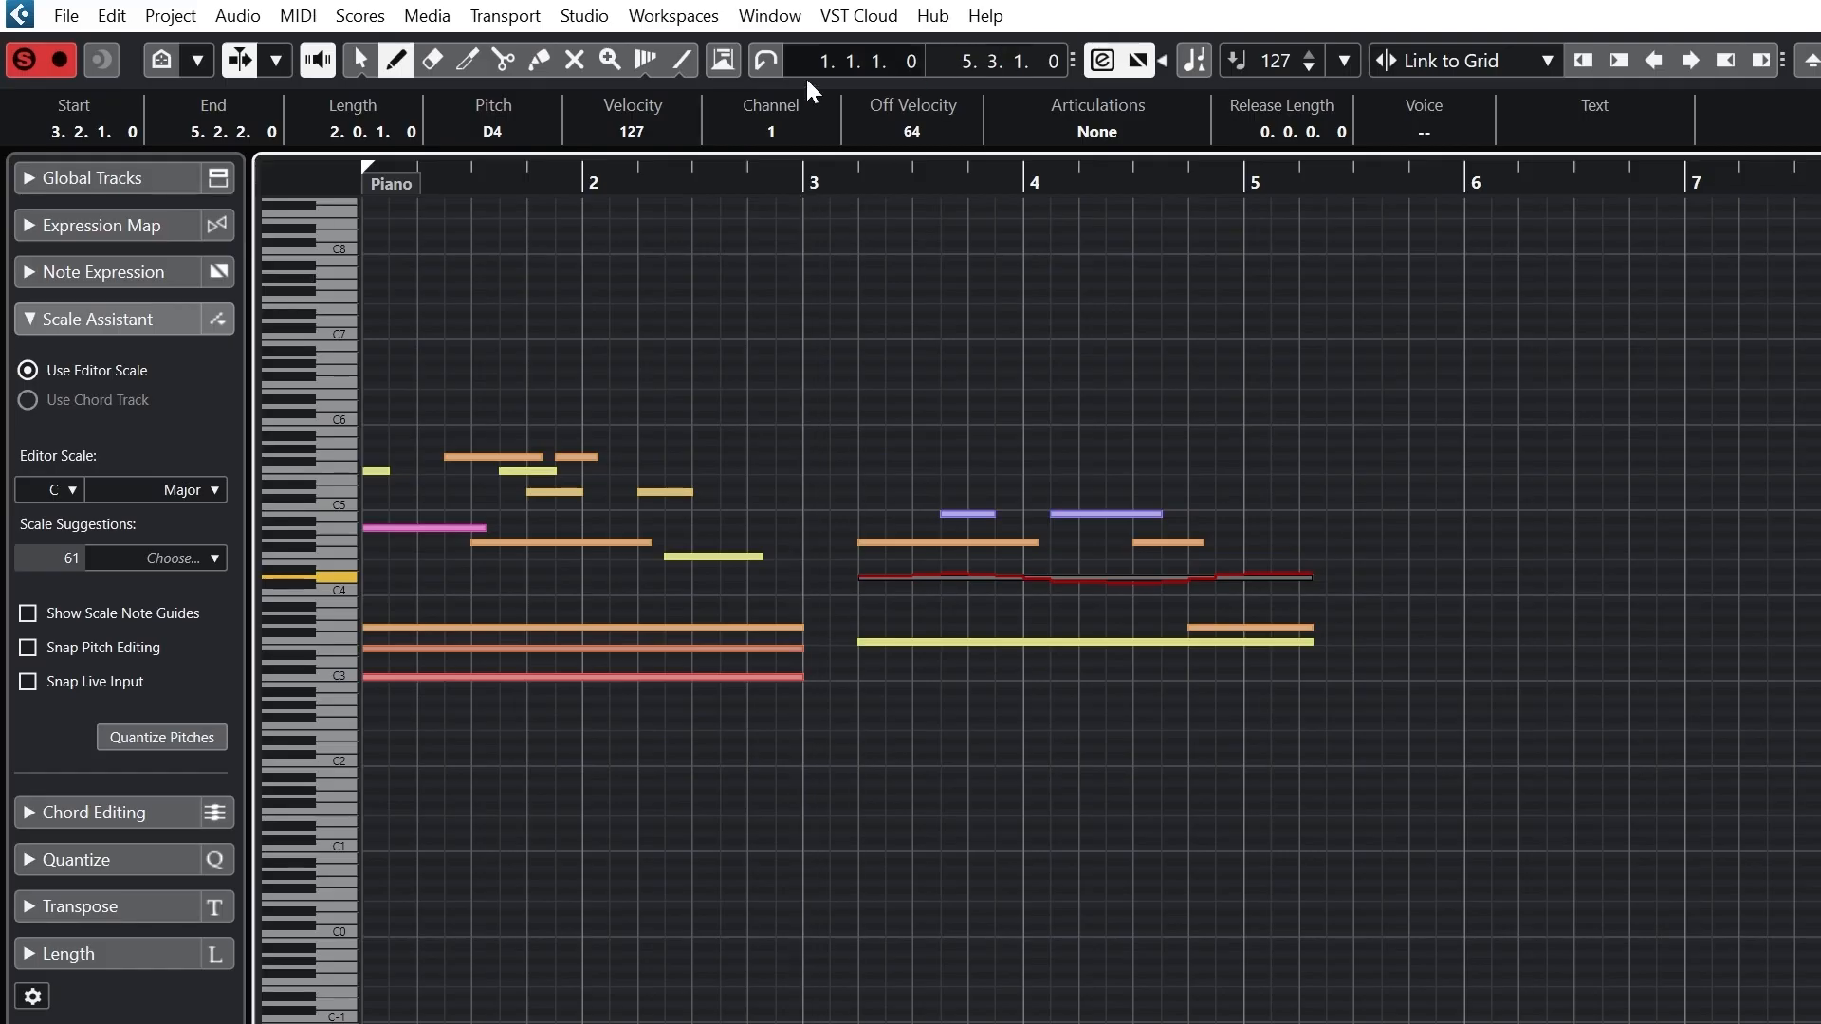
- Return to the Object Selection tool and play the passage from the start of bar 3
left_click(359, 61)
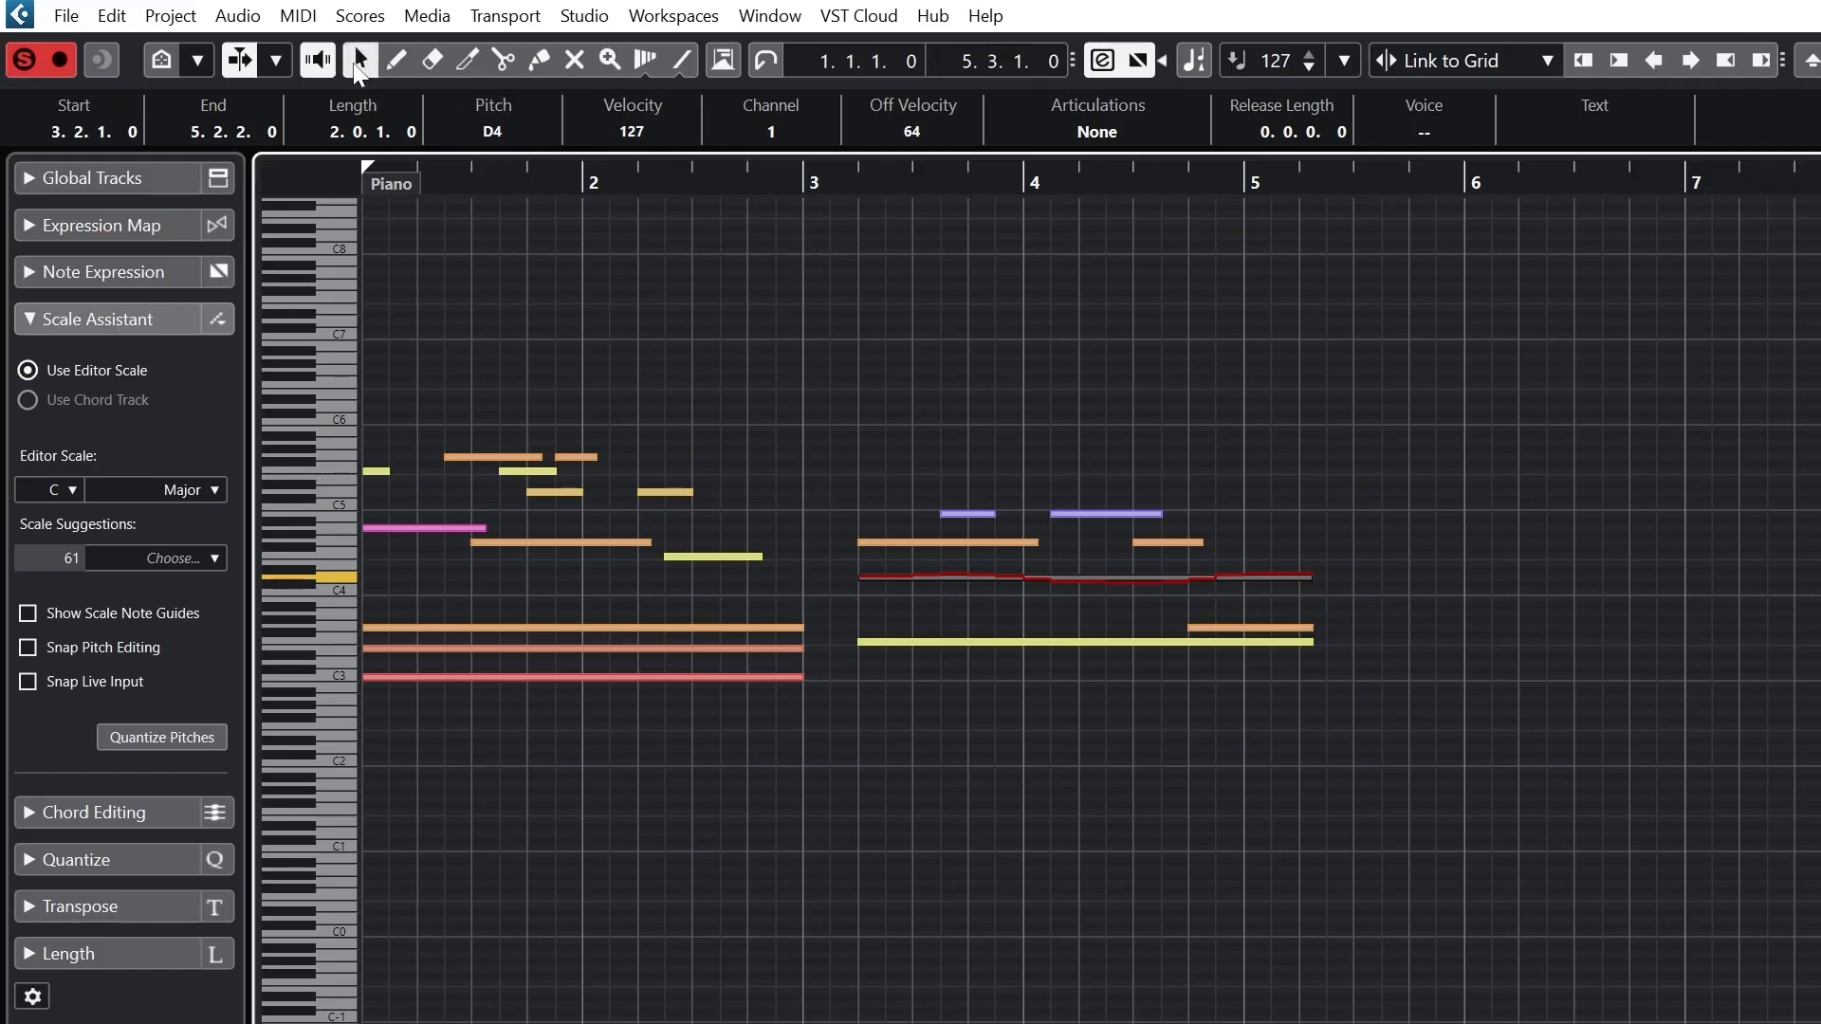
left_click(832, 181)
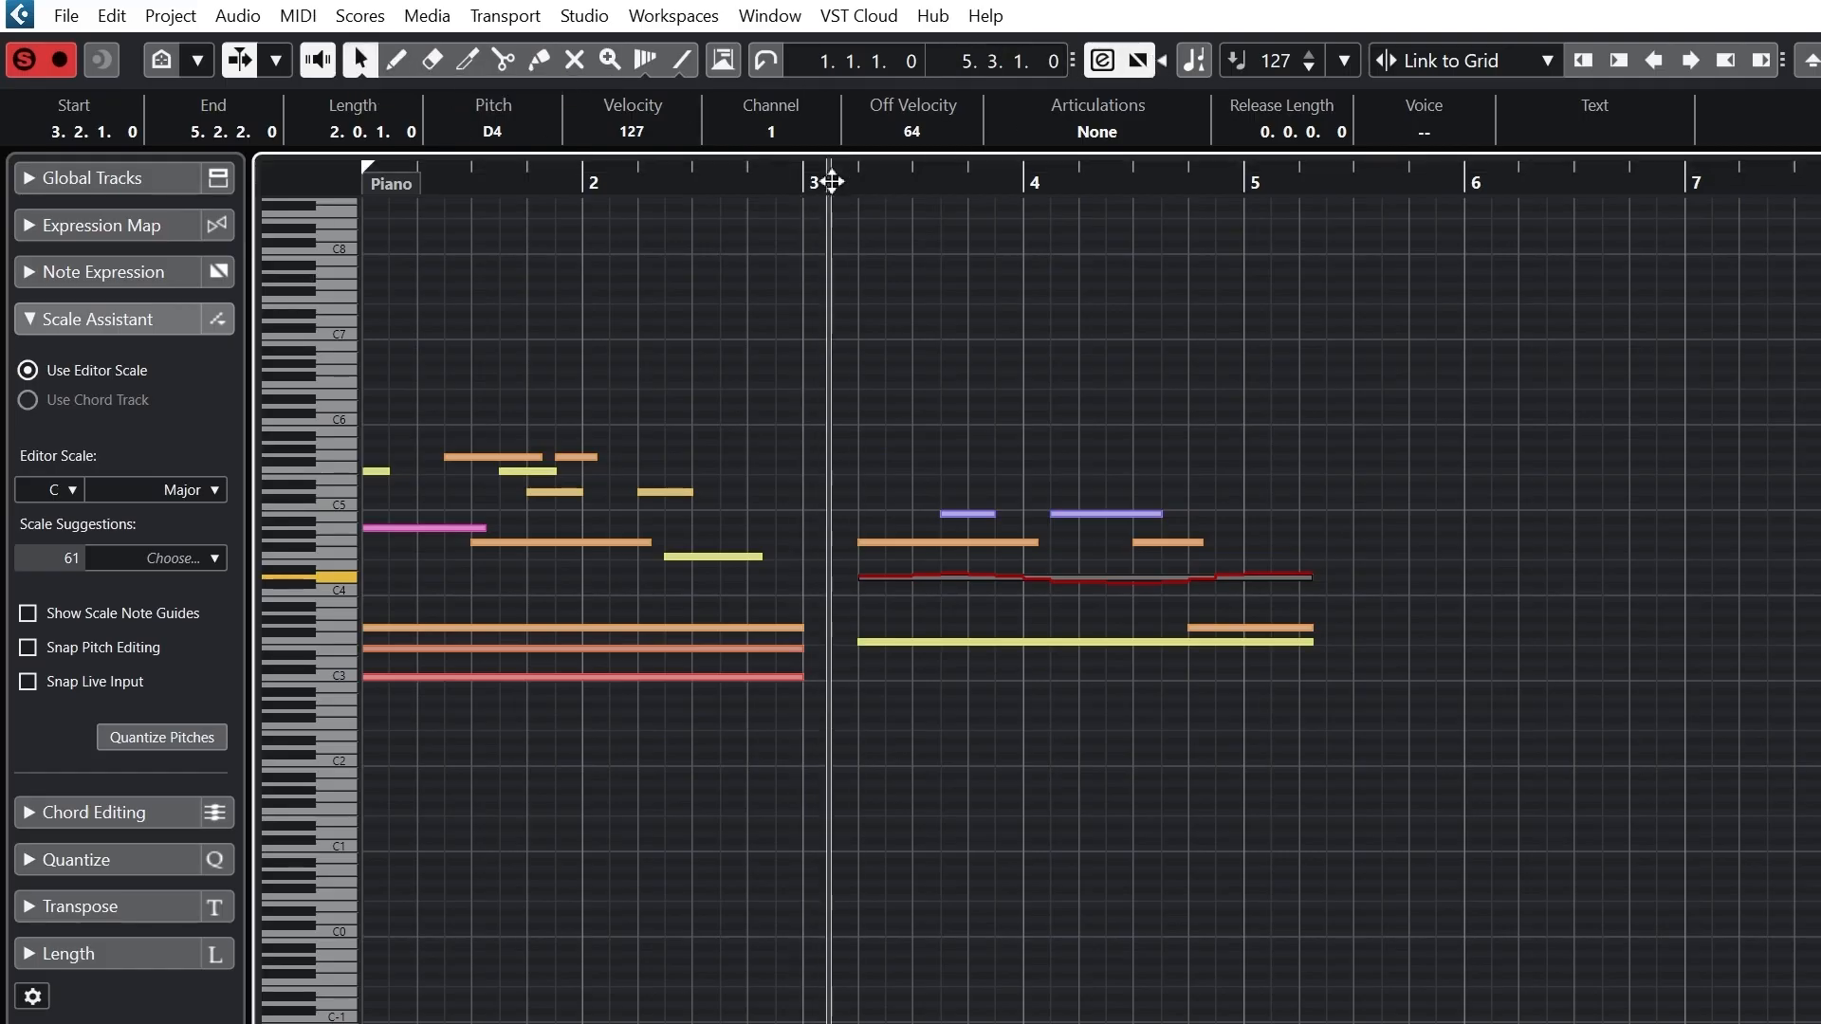
key("space")
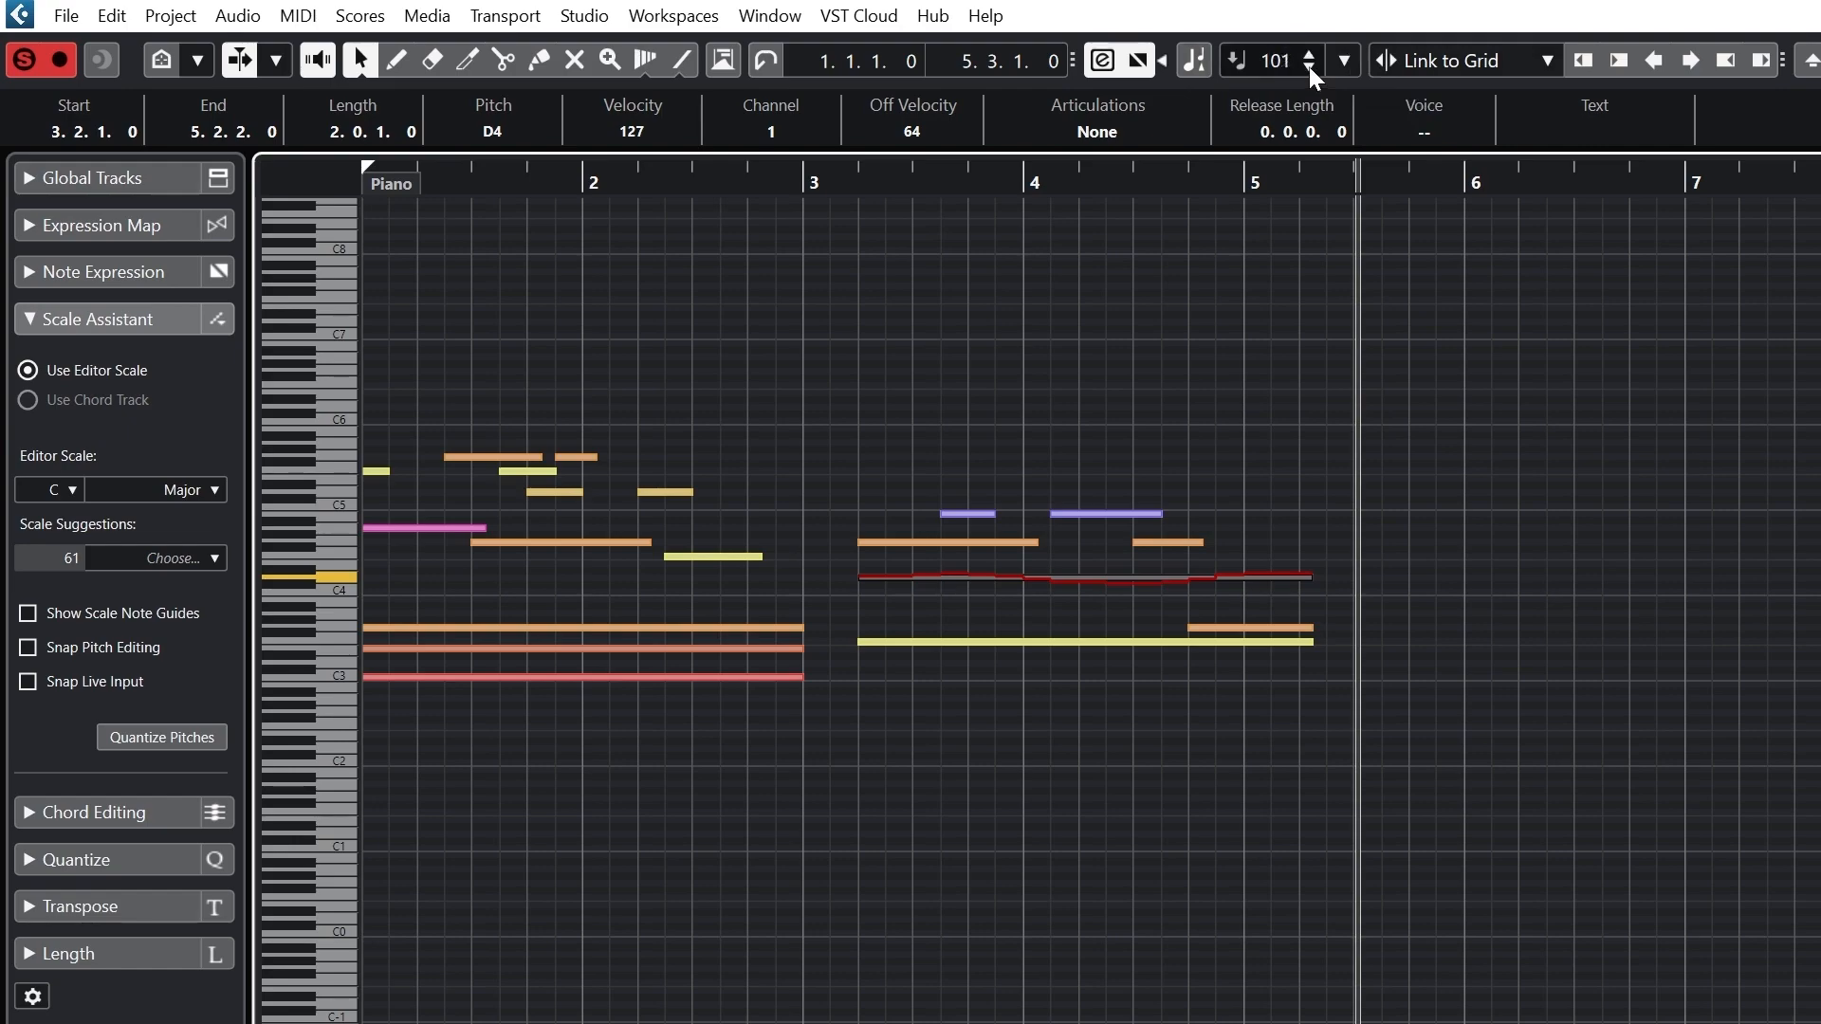
- Set the insert velocity to 100 and draw four notes of different pitches from mid-bar 5 to the start of bar 8
left_click(1311, 68)
left_click(396, 59)
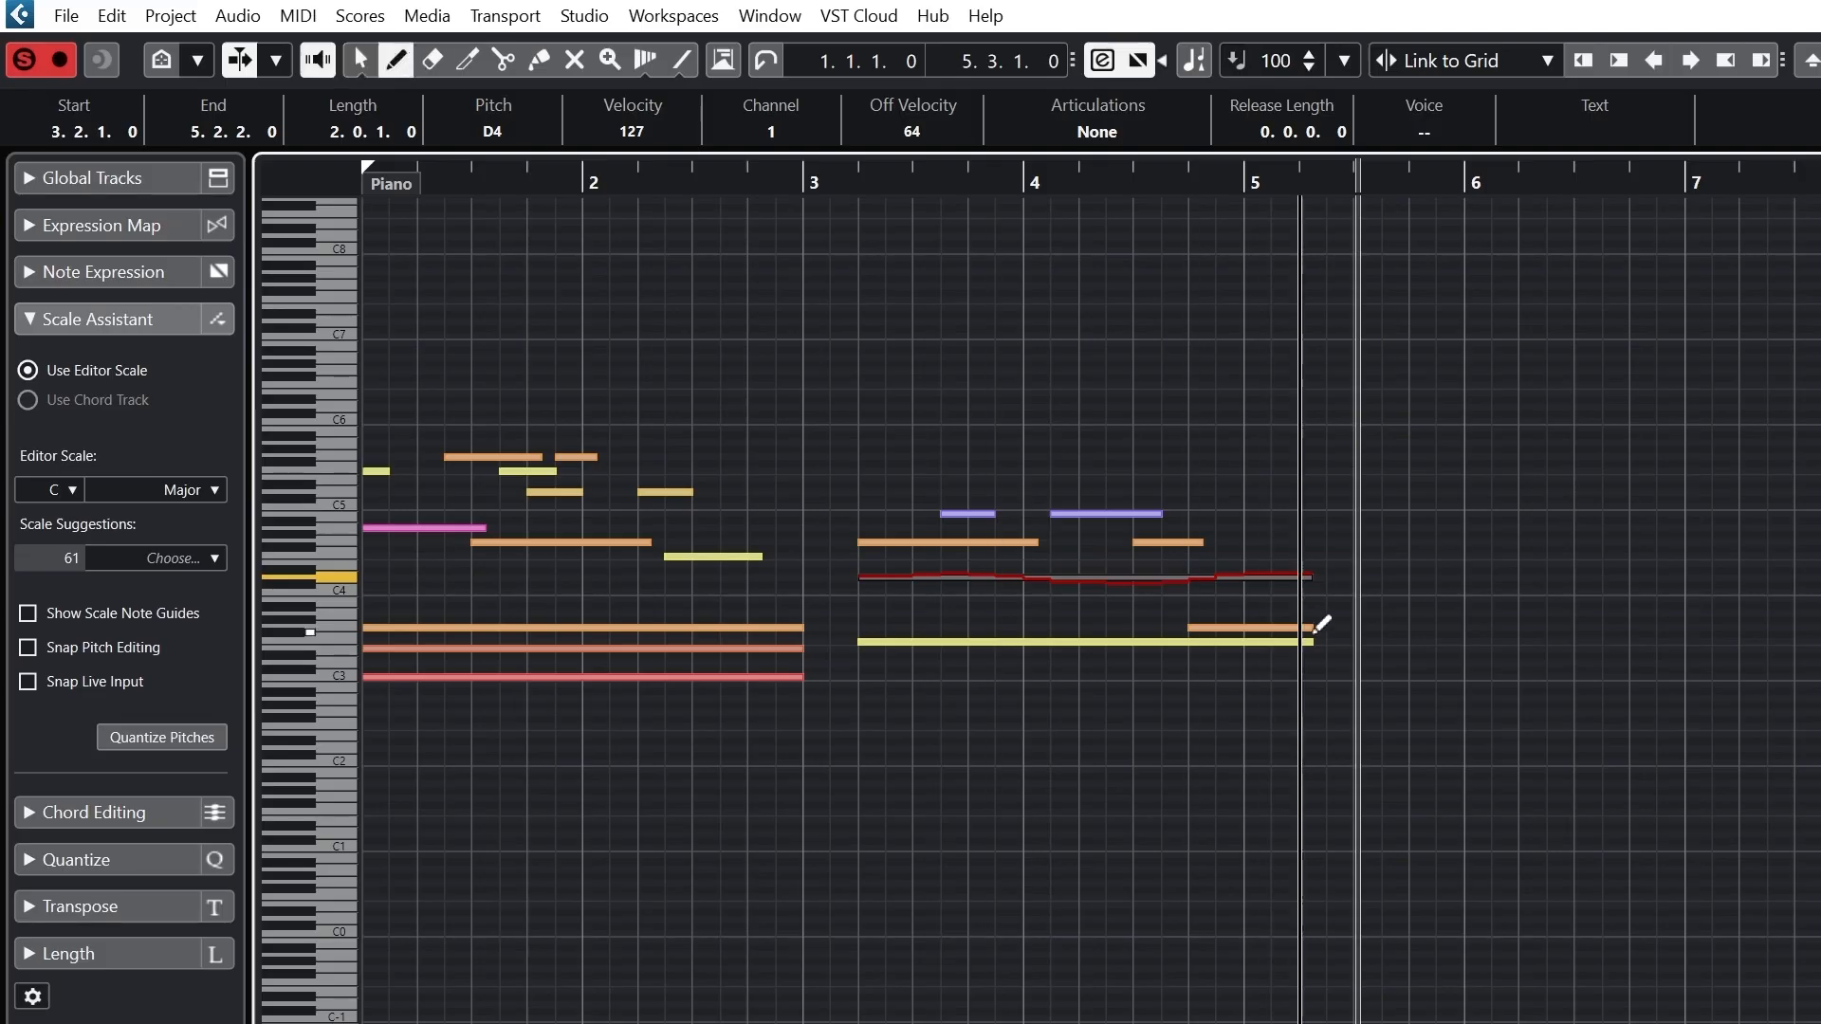
left_click_drag(1356, 634, 1705, 634)
mouse_move(1494, 684)
left_mouse_down()
mouse_move(1562, 669)
mouse_move(1694, 684)
left_mouse_up()
left_click_drag(1634, 556, 1806, 544)
left_click_drag(1772, 564, 1820, 562)
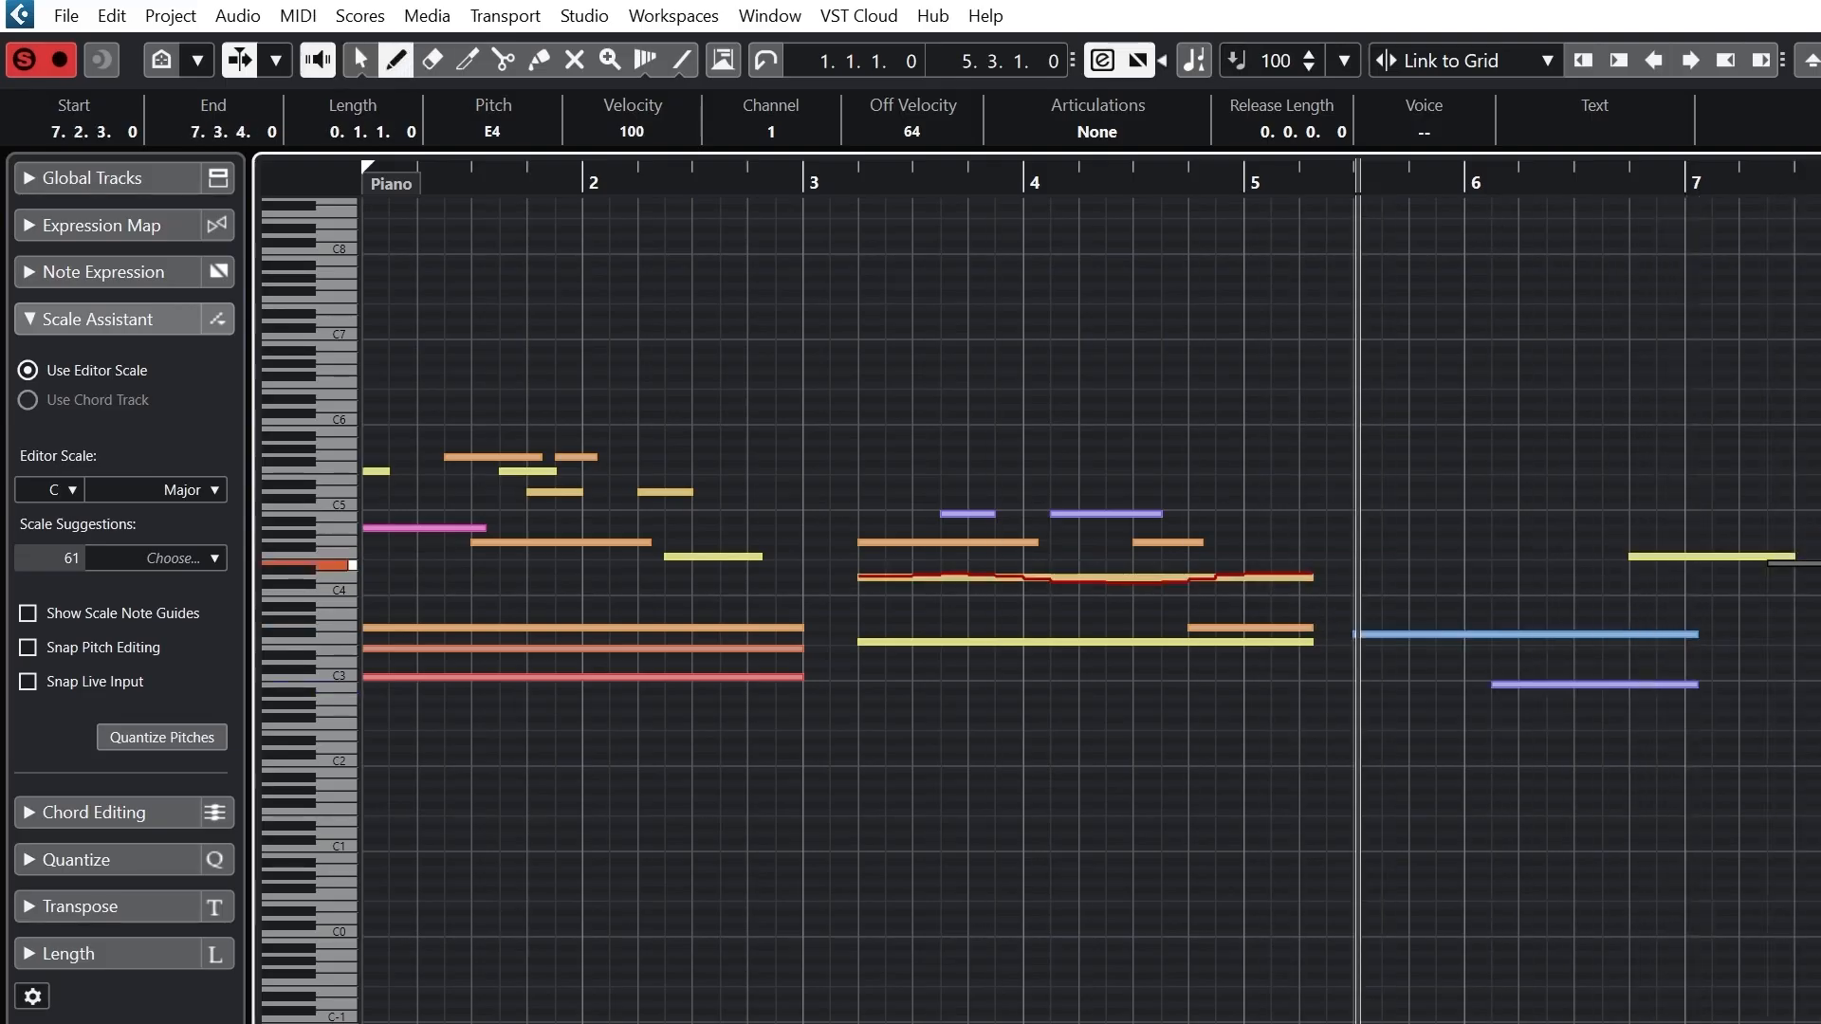
- Play back the passage and undo the four newly drawn notes
key("space")
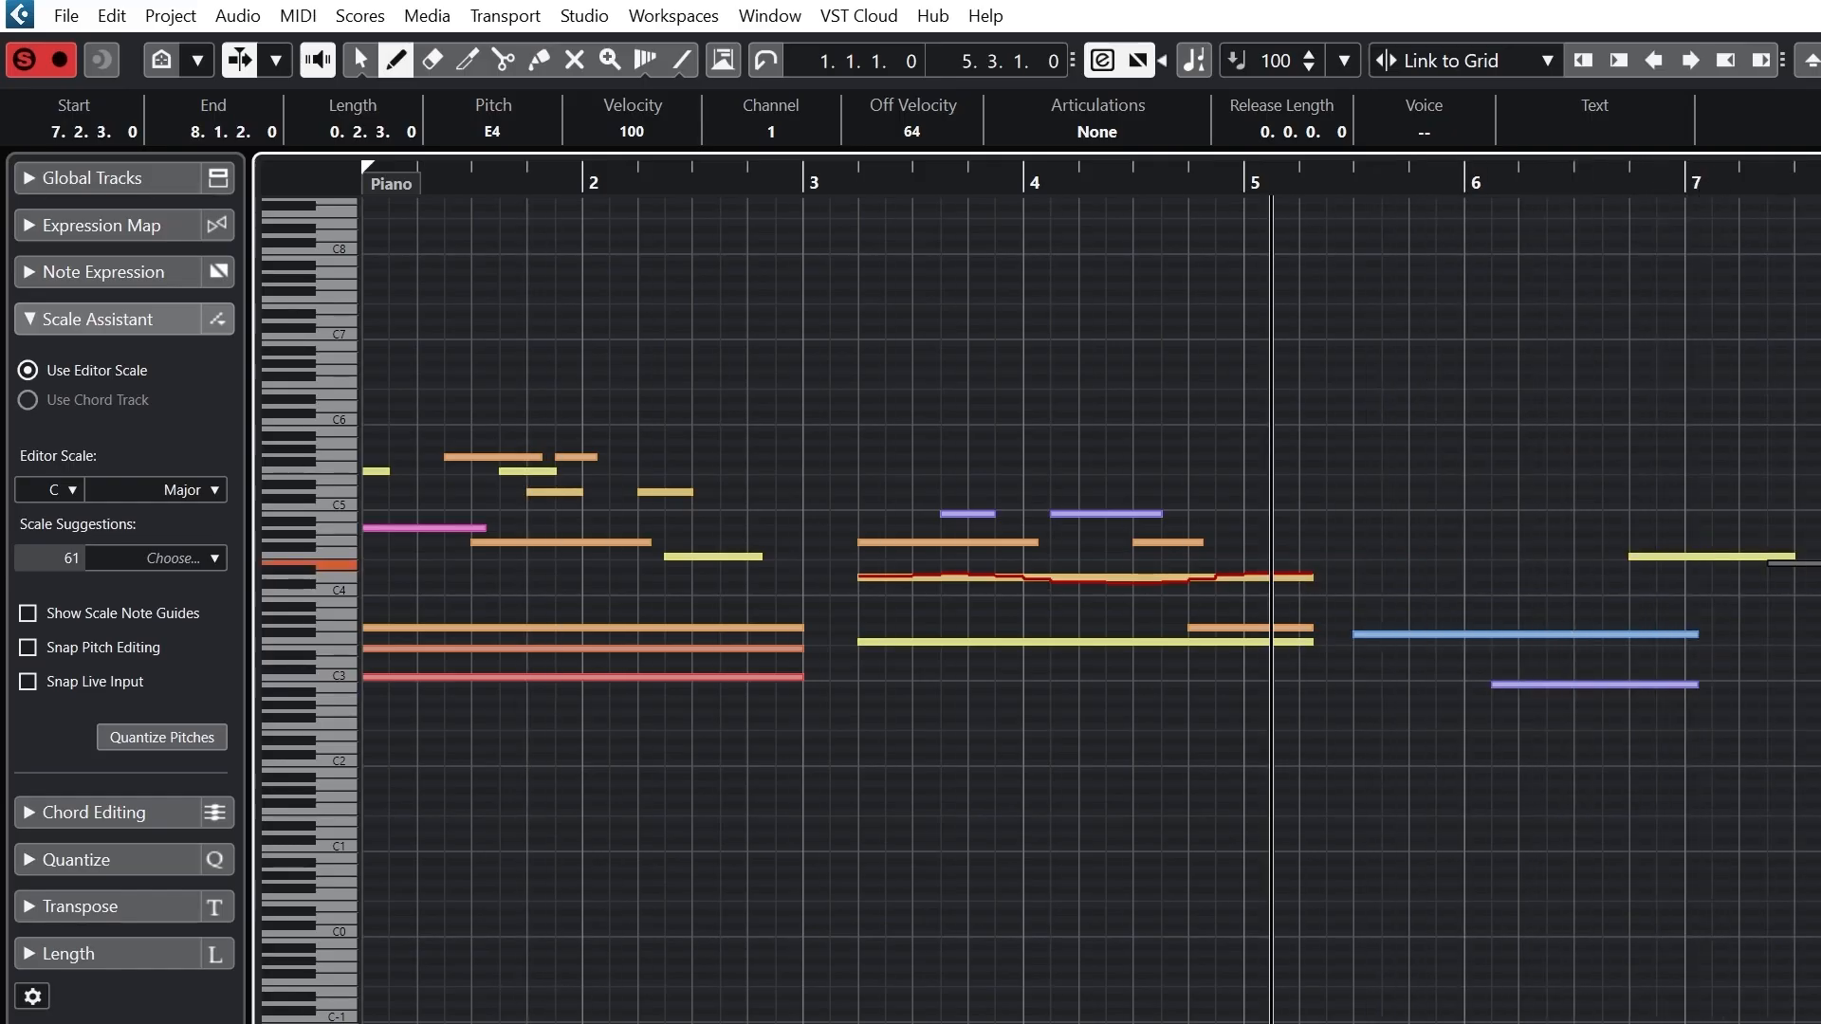
key("KP_Subtract")
key("ctrl+z")
key("ctrl+z")
key("ctrl+z")
key("ctrl+z")
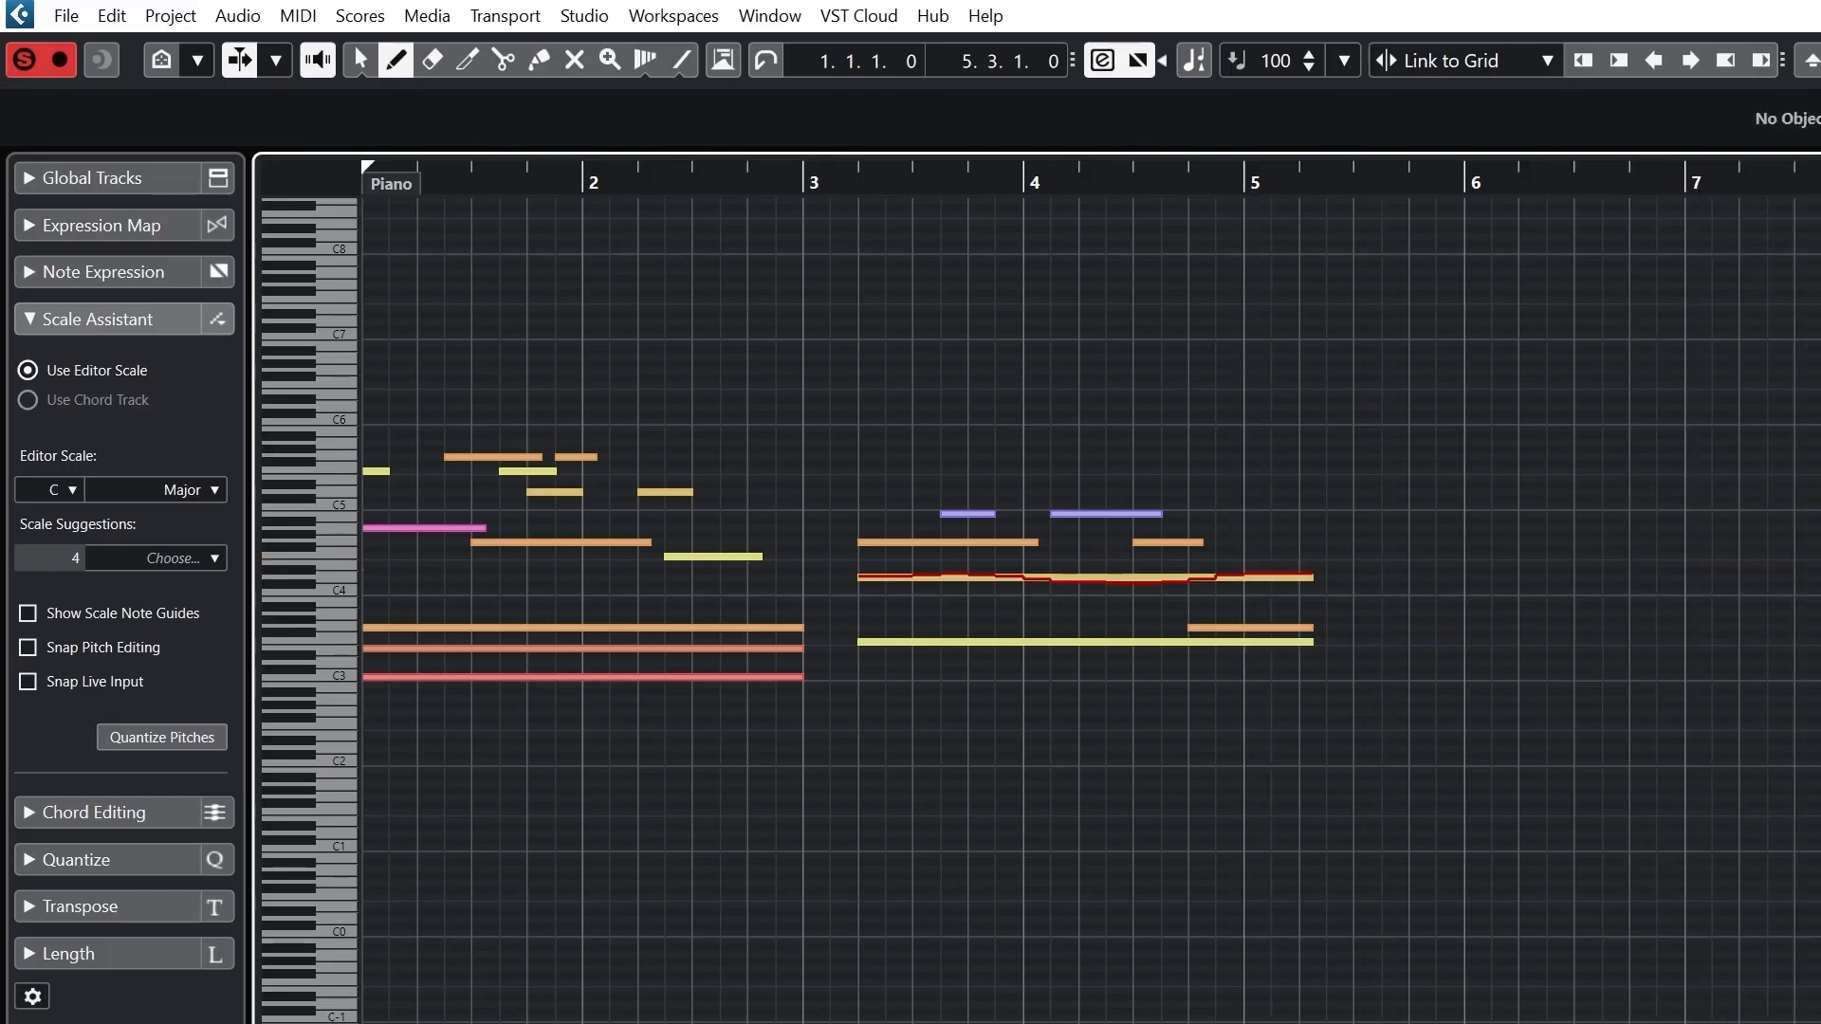
- Set the insert velocity to 127, and switch the nudge setting Link to Grid off and on again
left_click(1292, 58)
type("123")
left_click(1428, 61)
left_click(1457, 95)
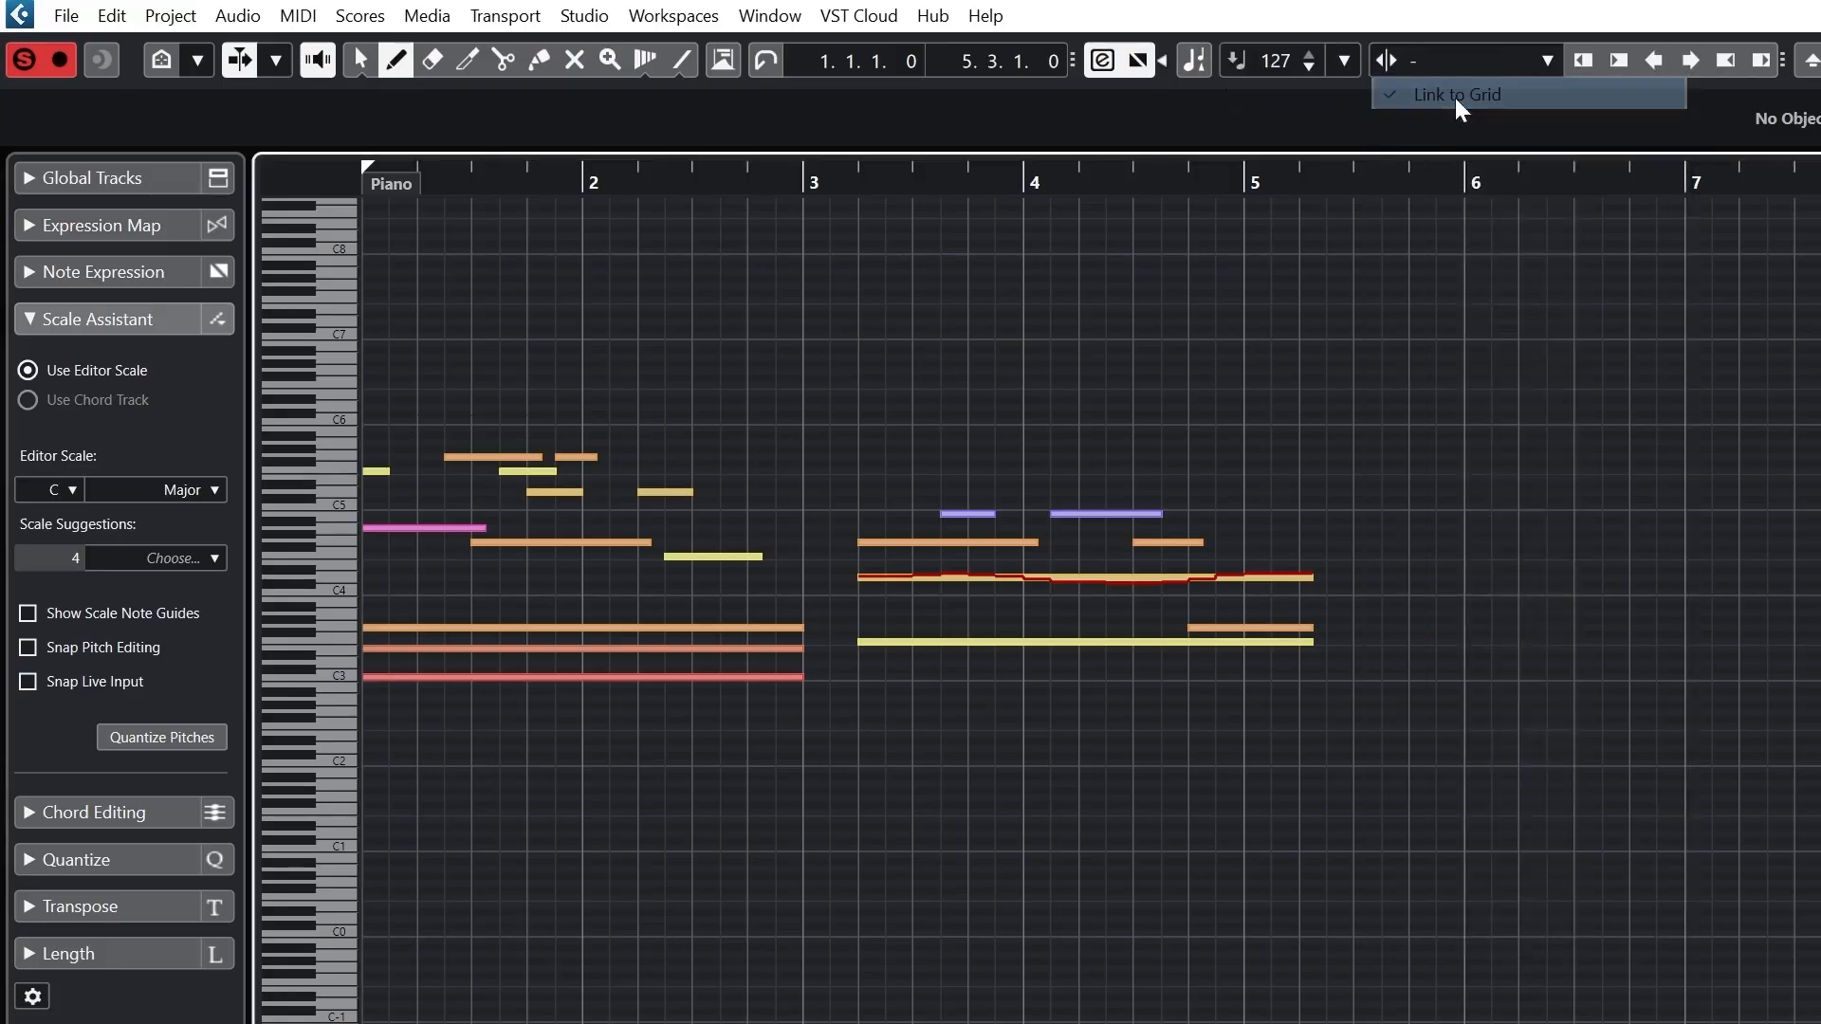
left_click(1460, 61)
left_click(1470, 93)
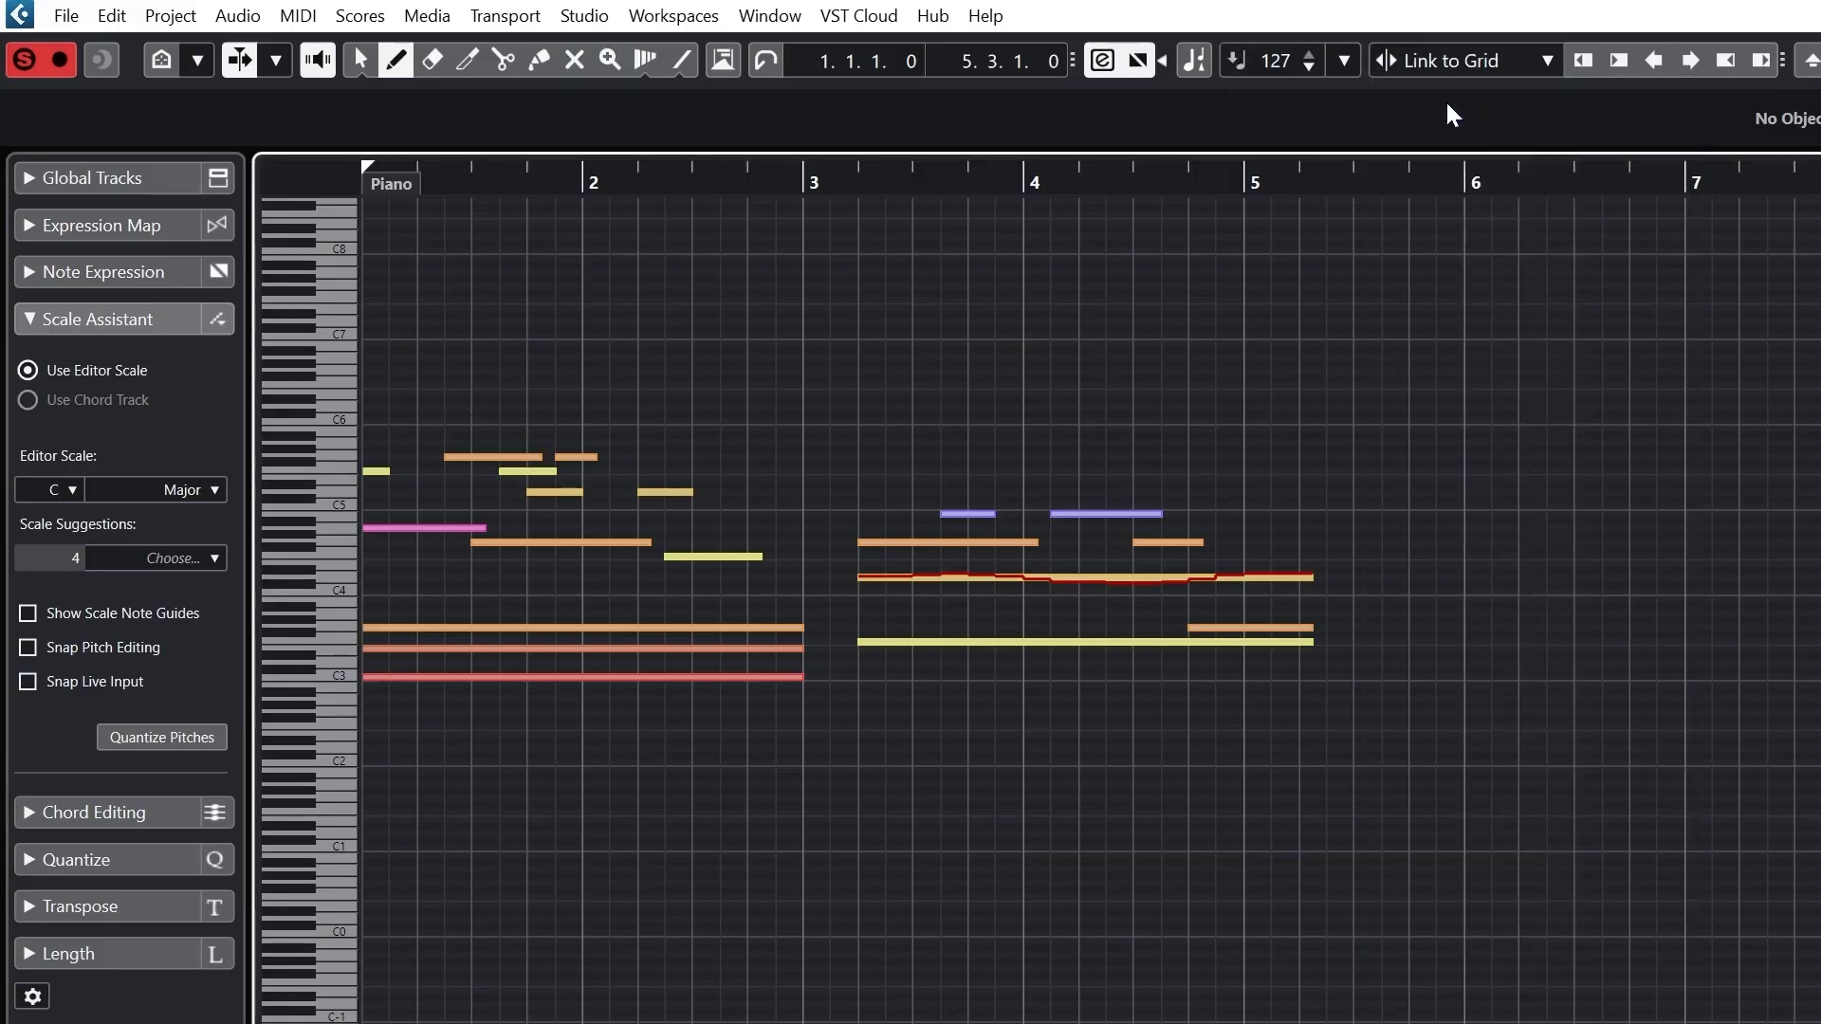
- Select all notes in bars 1 and 2 and trim their start points left and right in grid steps, ending back at 1.1.1.0
left_click(368, 65)
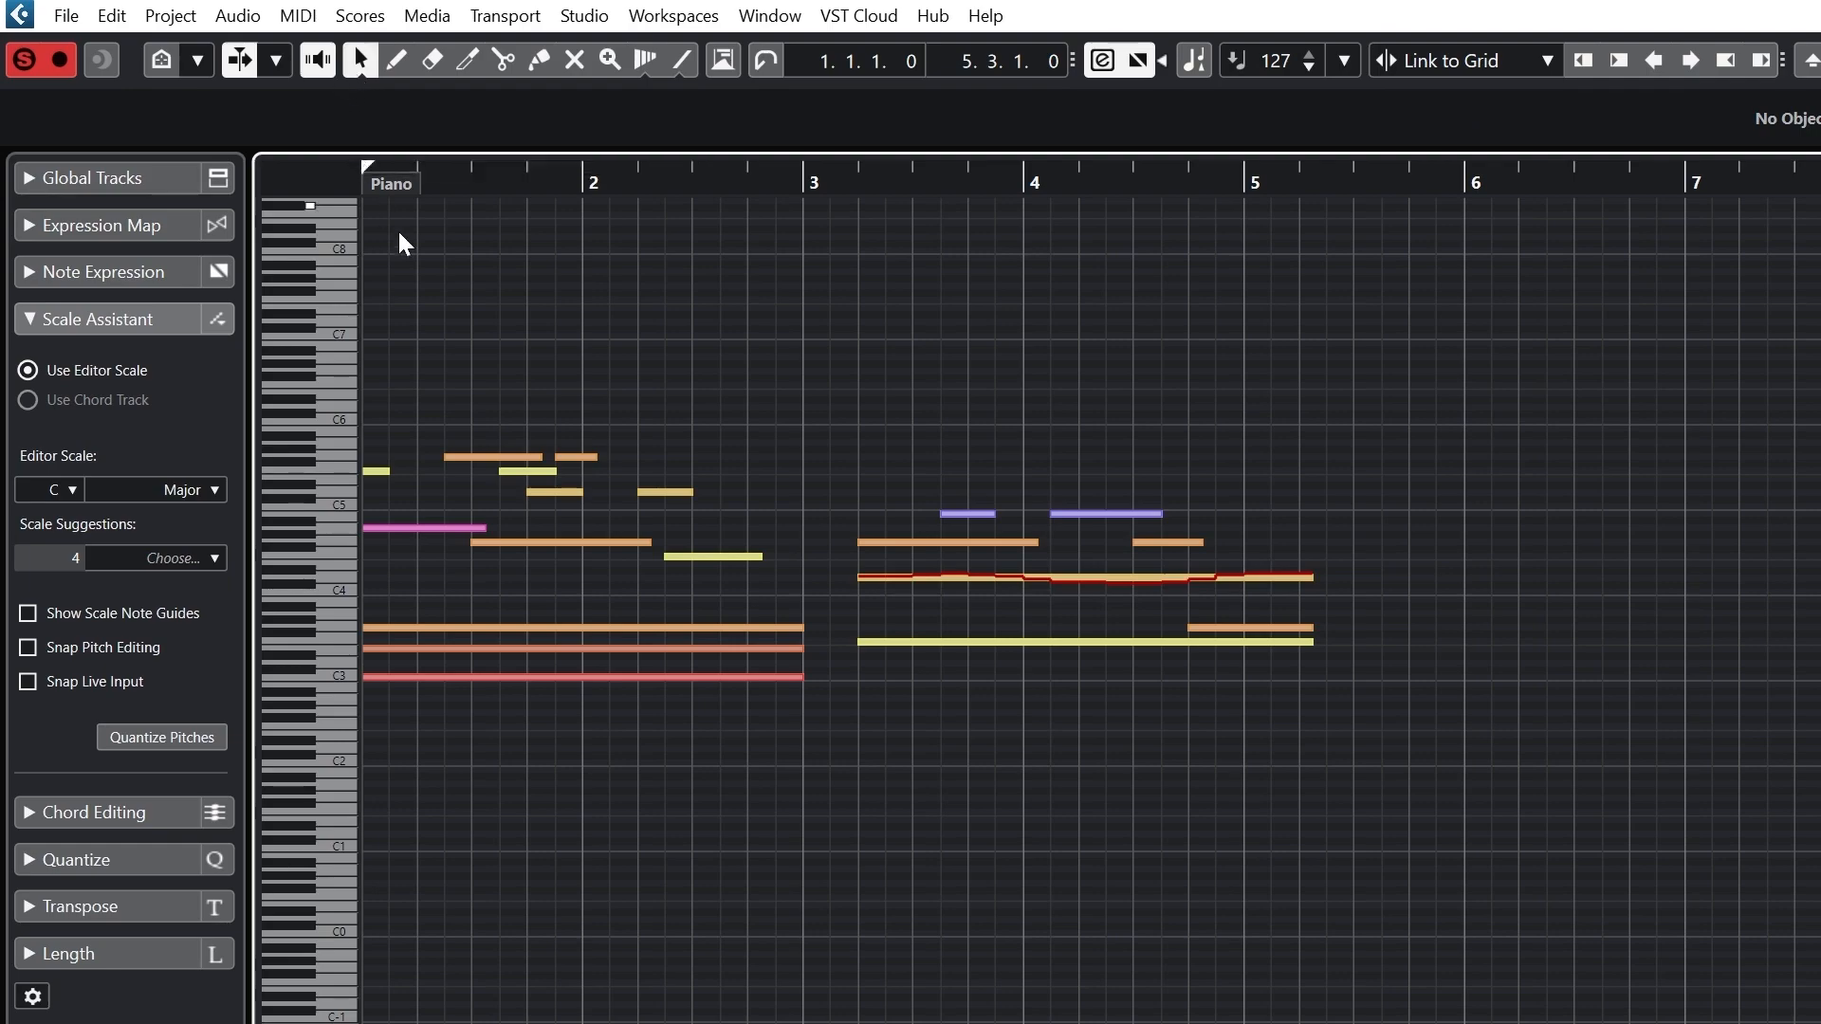
left_click_drag(805, 827, 355, 402)
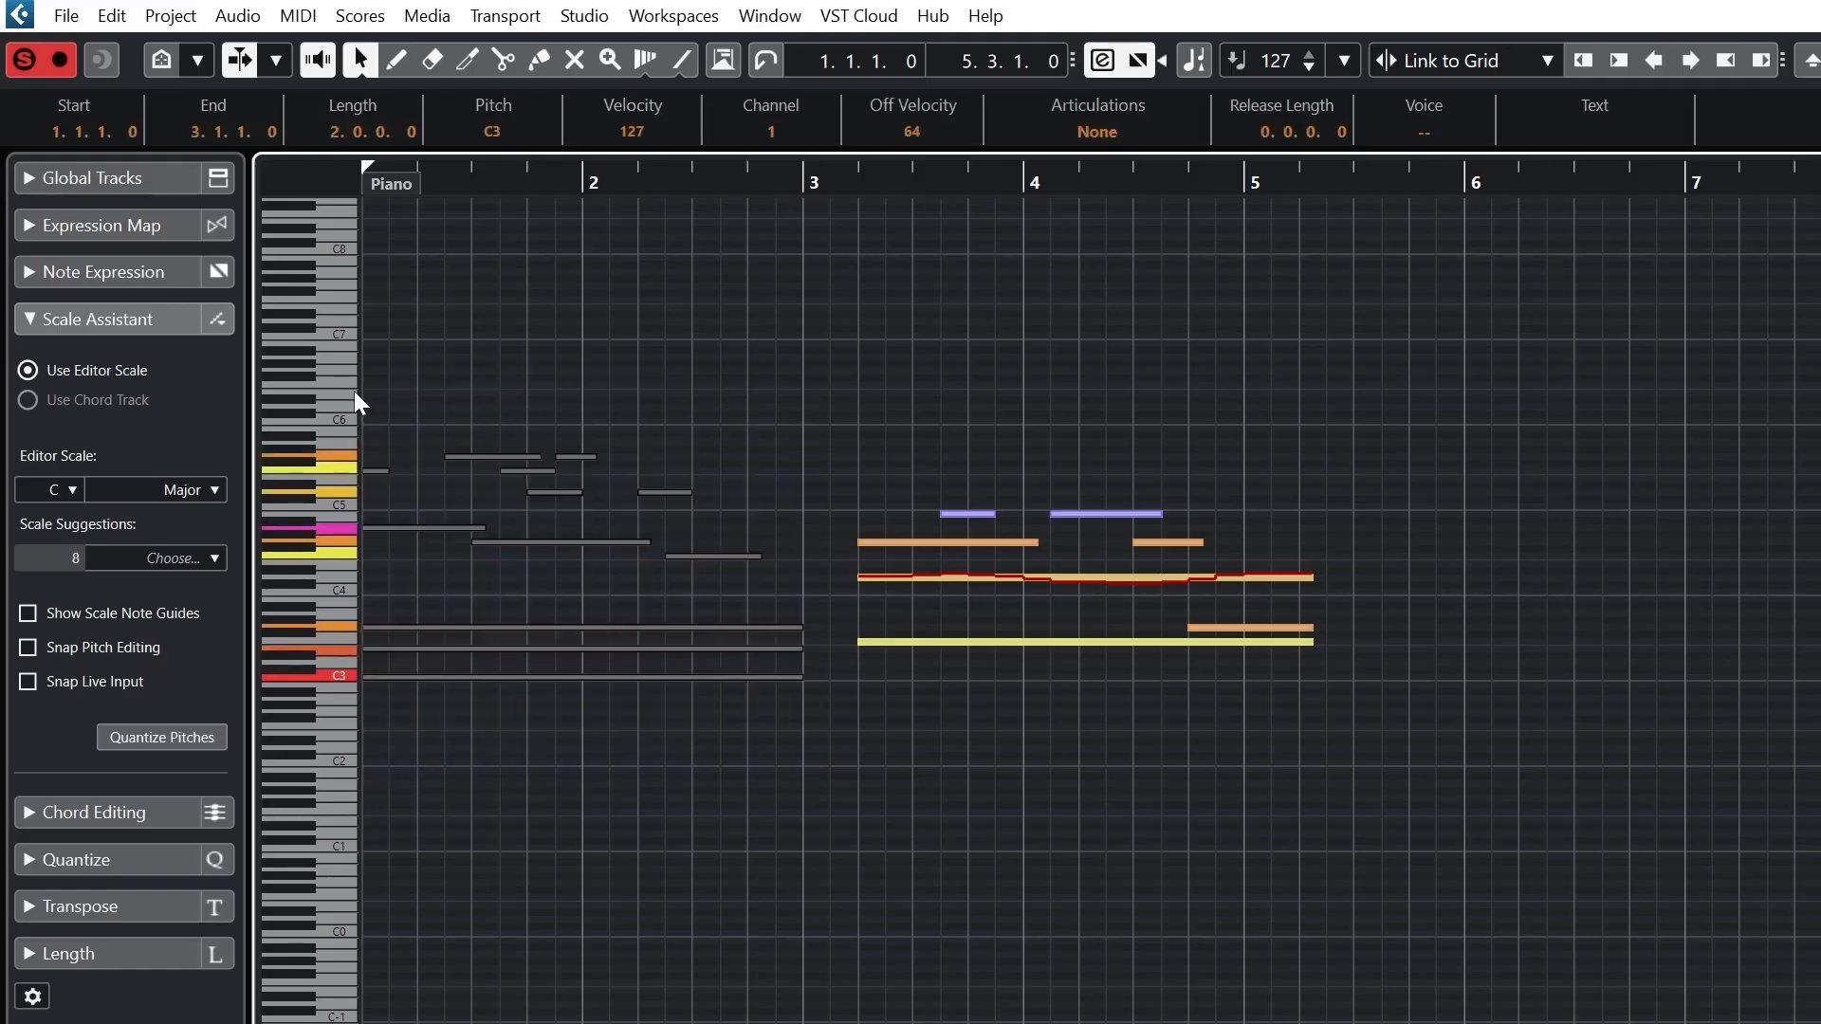
left_click(1585, 57)
left_click(1585, 57)
left_click(1619, 60)
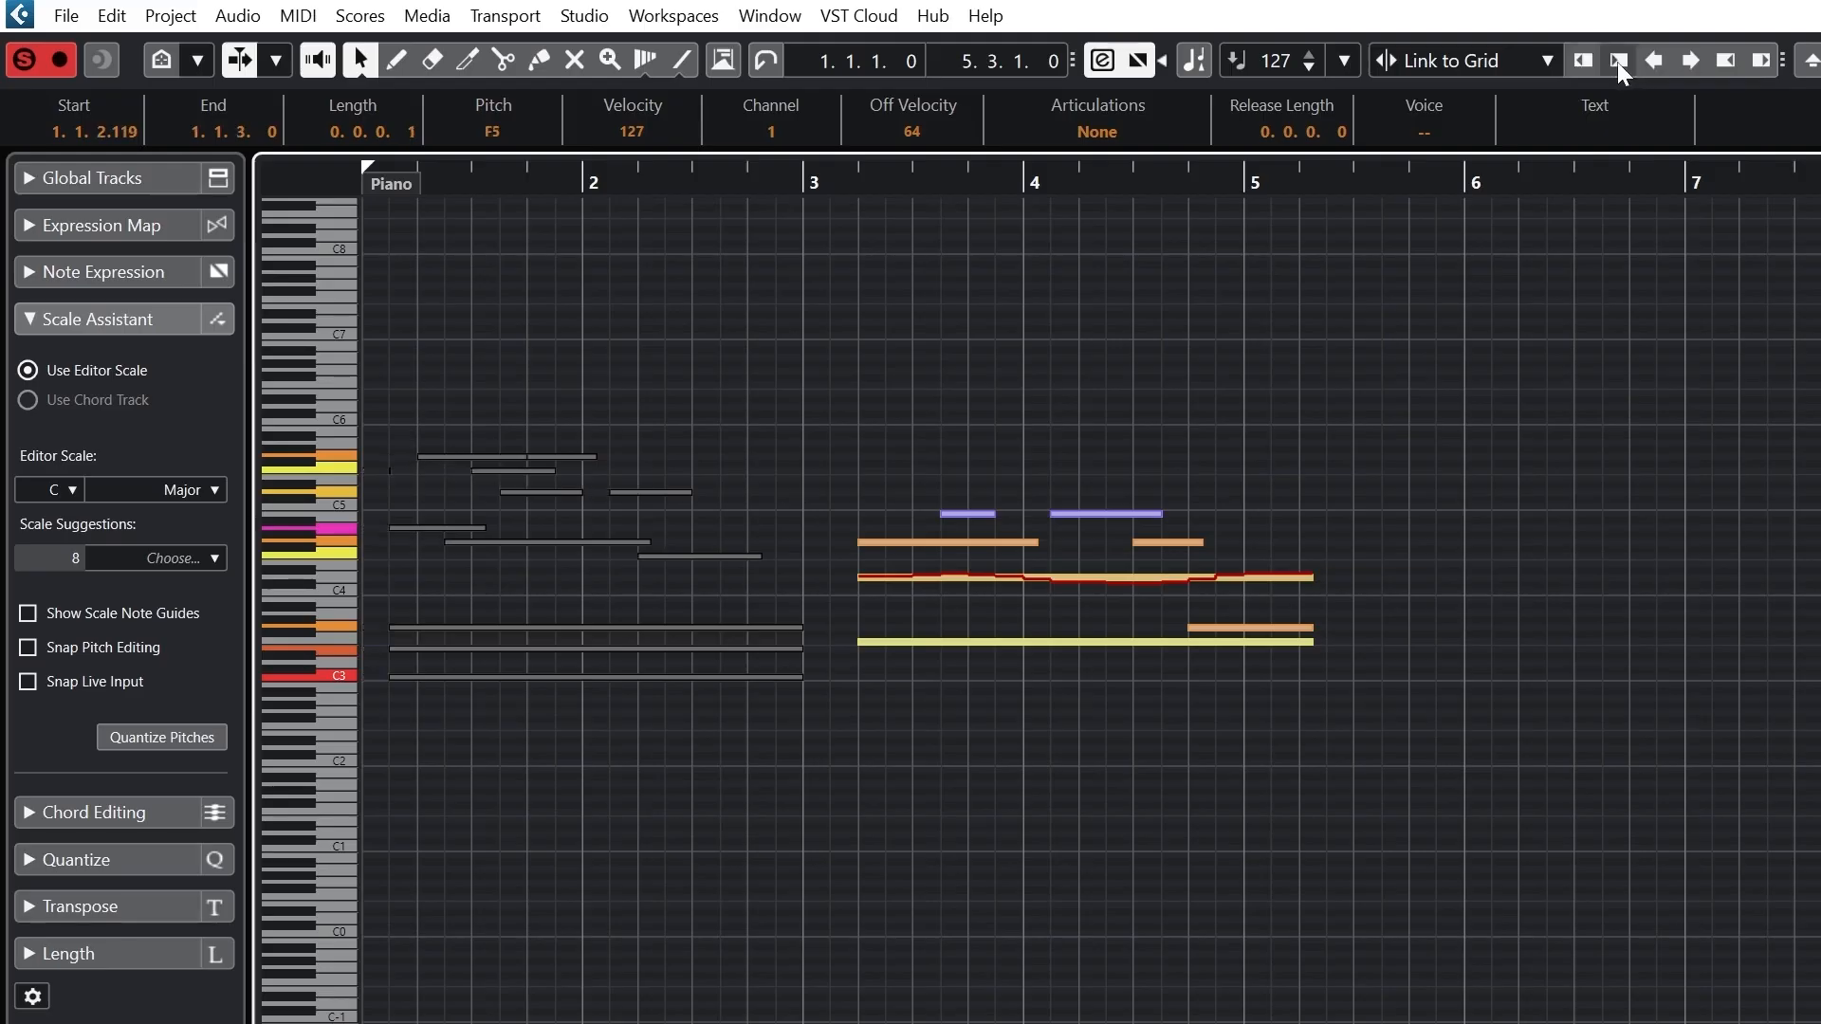
left_click(1619, 60)
left_click(1619, 60)
left_click(1586, 61)
left_click(1587, 60)
left_click(1586, 61)
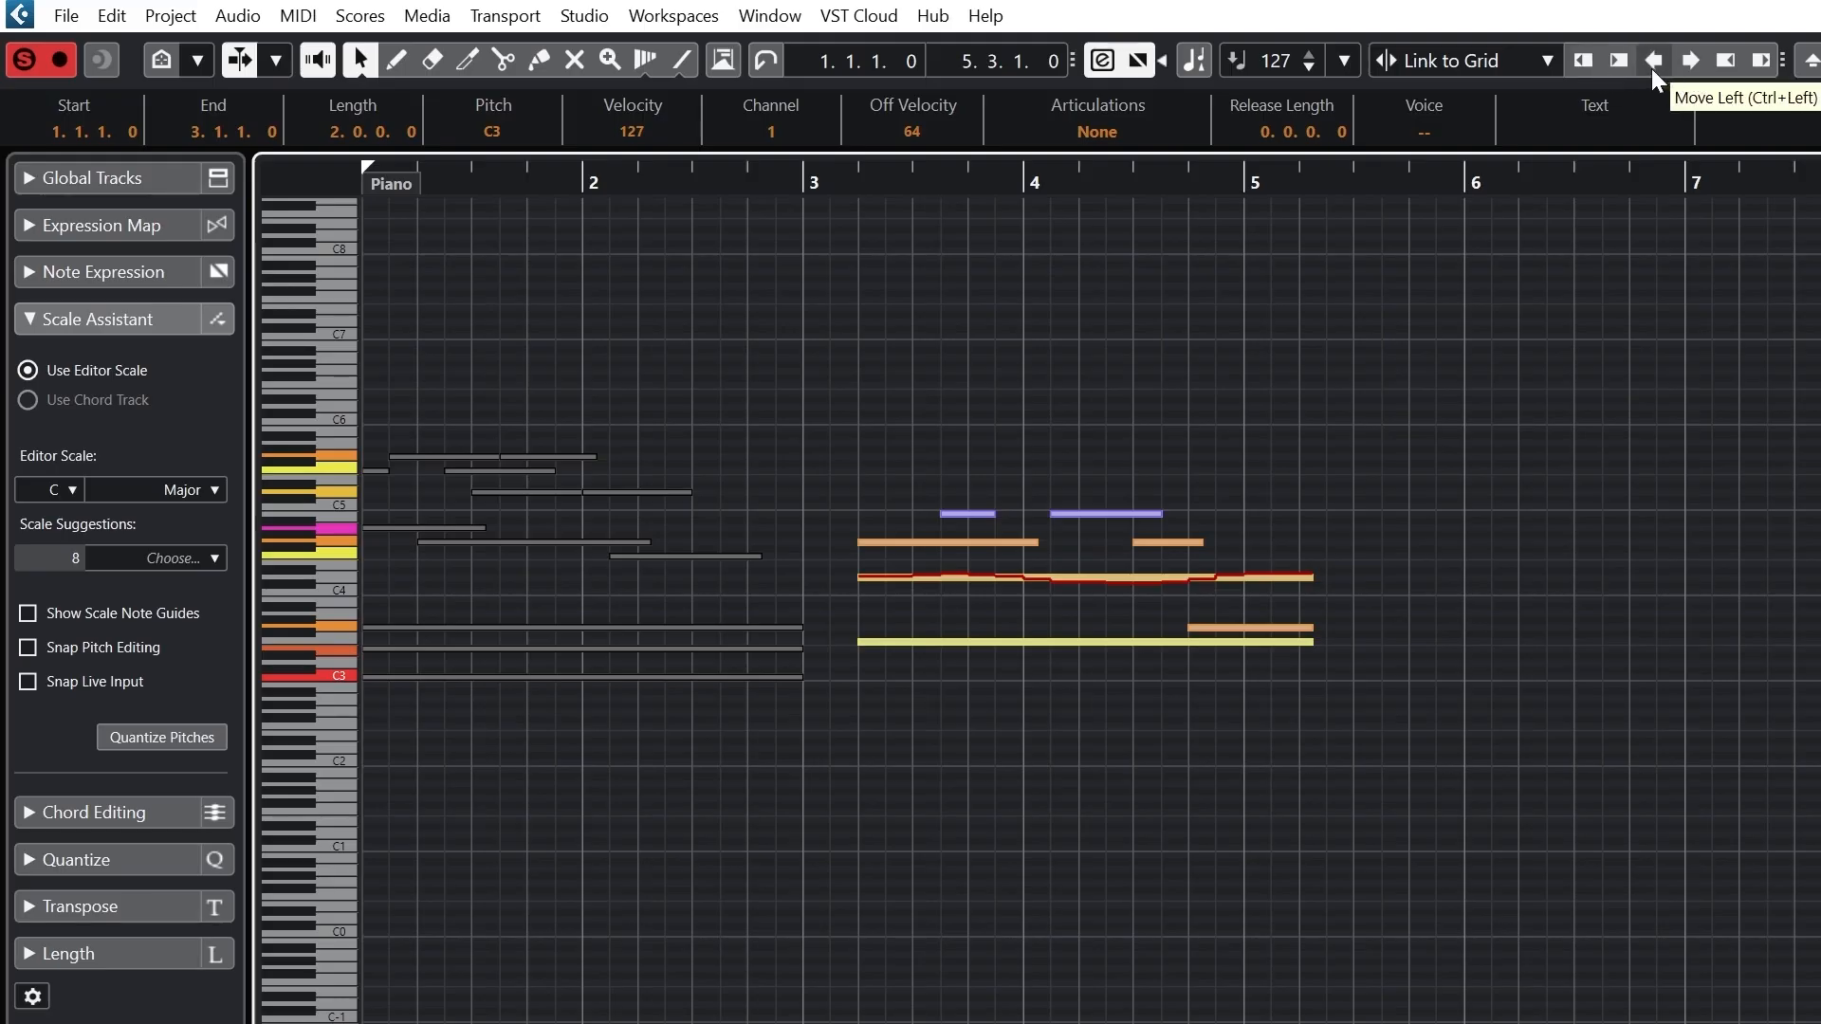
- Try nudging the selected notes one beat right and back, and trimming their ends left and right
left_click(1687, 61)
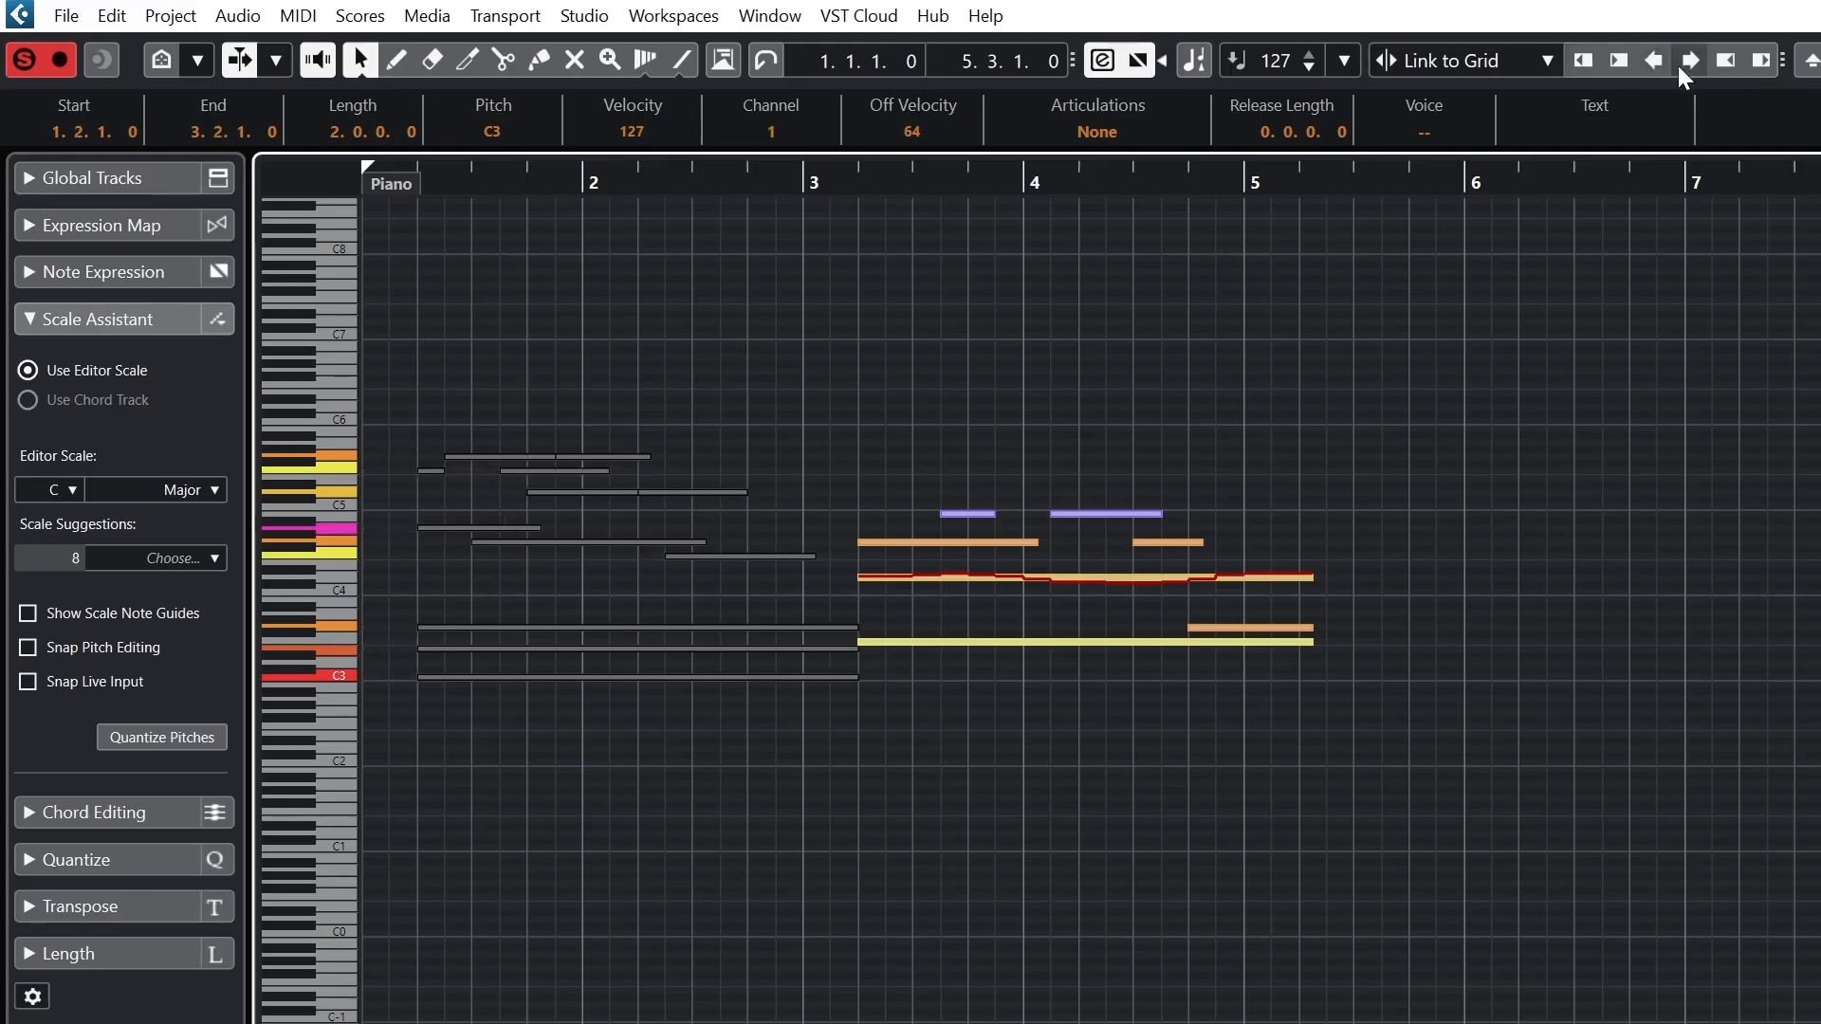
left_click(1654, 63)
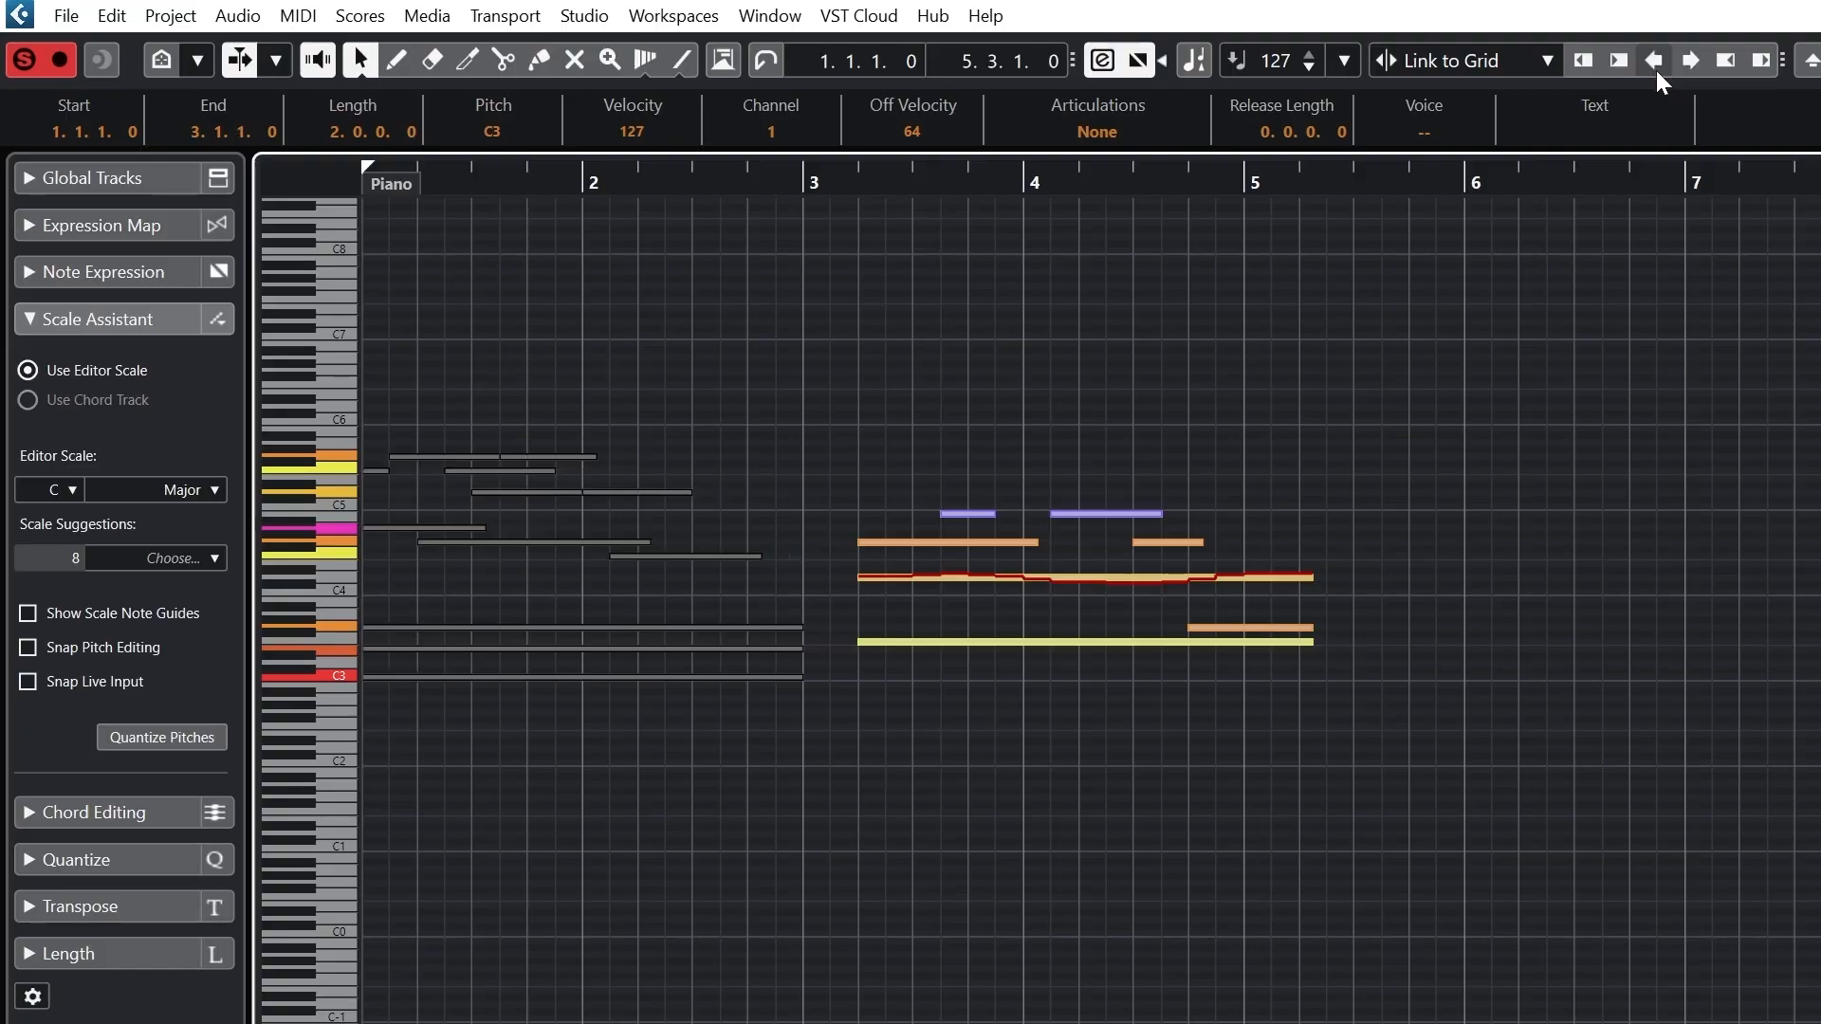
left_click(1725, 69)
left_click(1763, 63)
left_click(1763, 62)
left_click(1762, 62)
left_click(1738, 70)
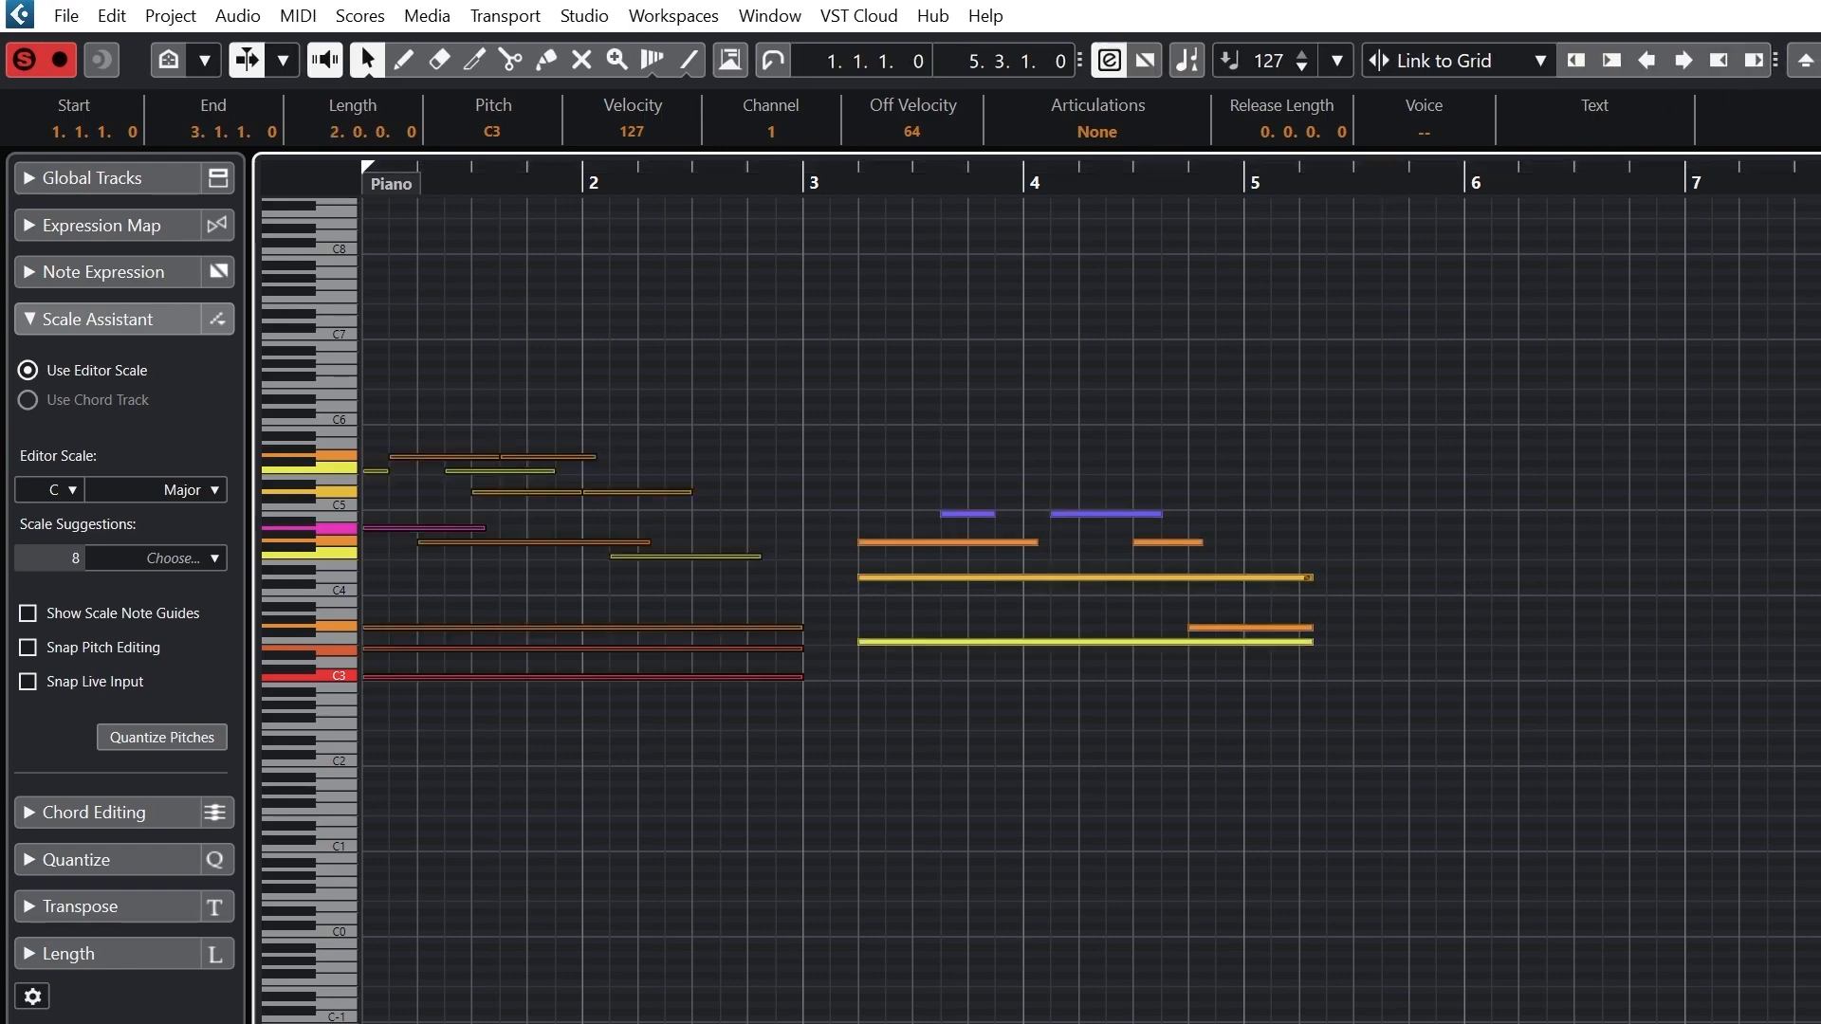
- Transpose the selected notes in bars 1 and 2 down 14 semitones, bringing the lowest note to A#1, and mark a position in bar 1
key("Down")
key("Down")
key("Down")
key("Down")
key("Down")
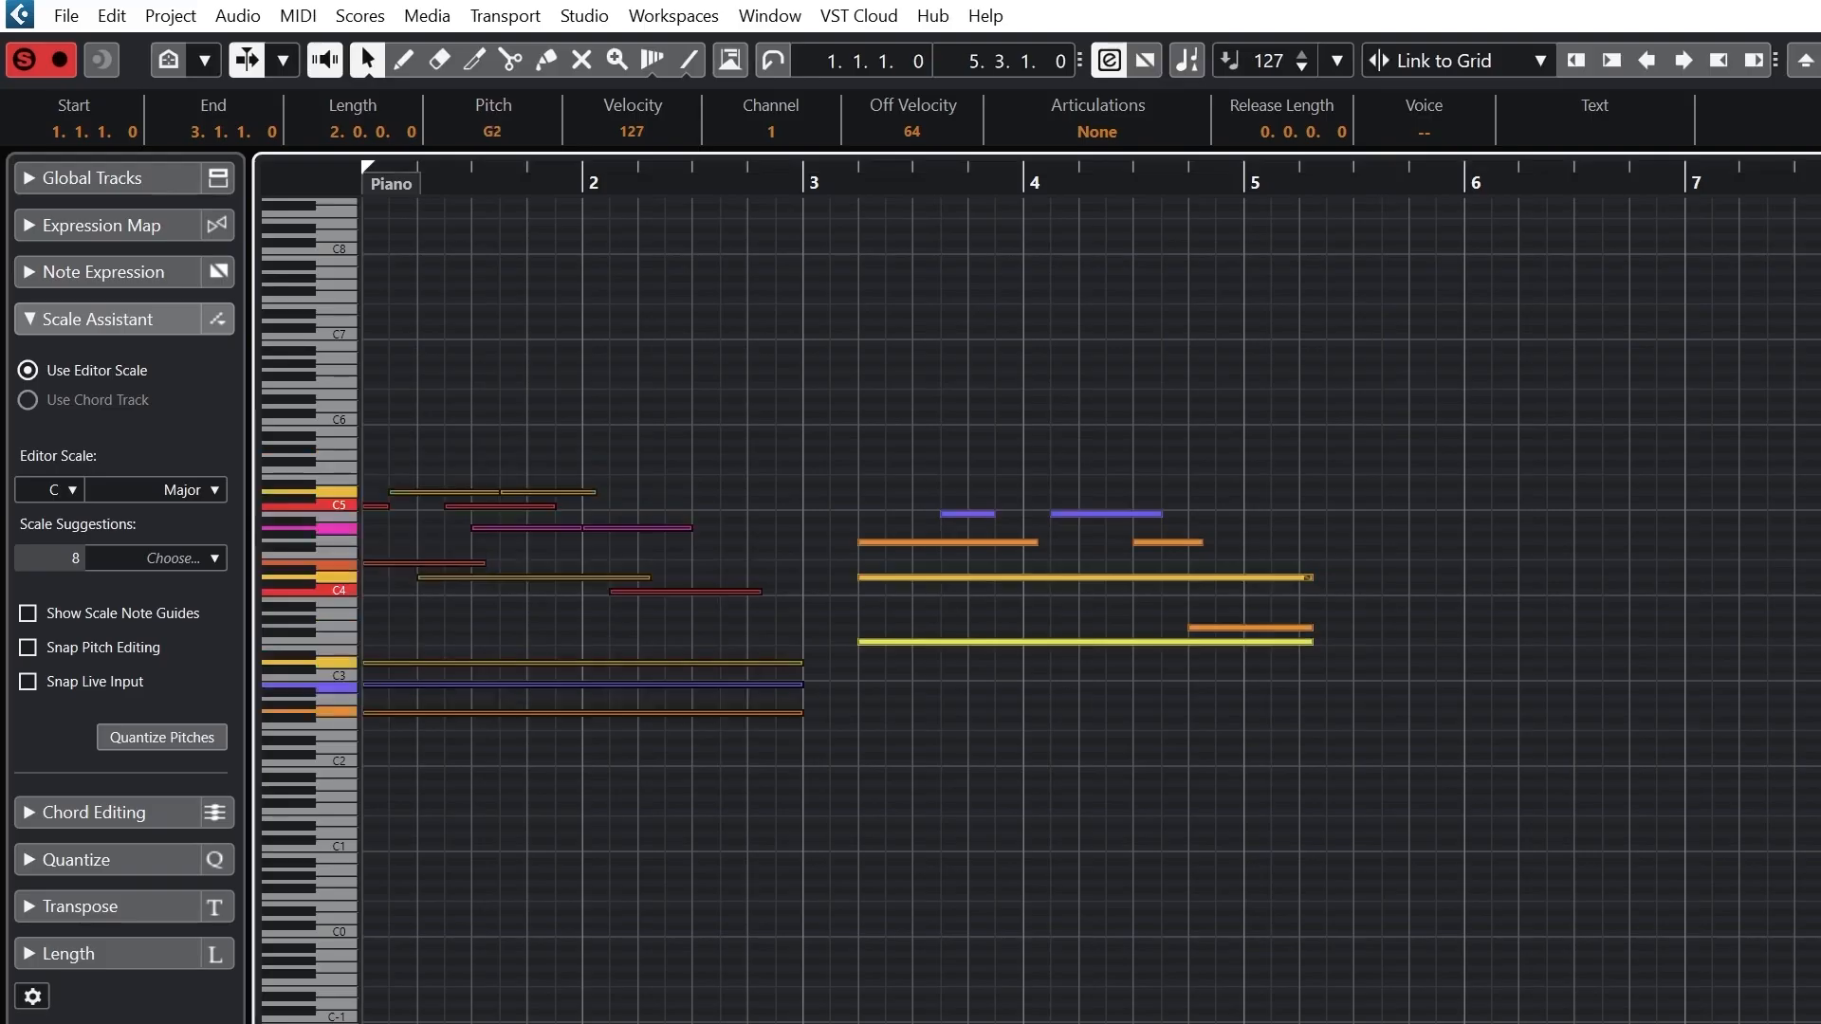
key("Down")
key("Down")
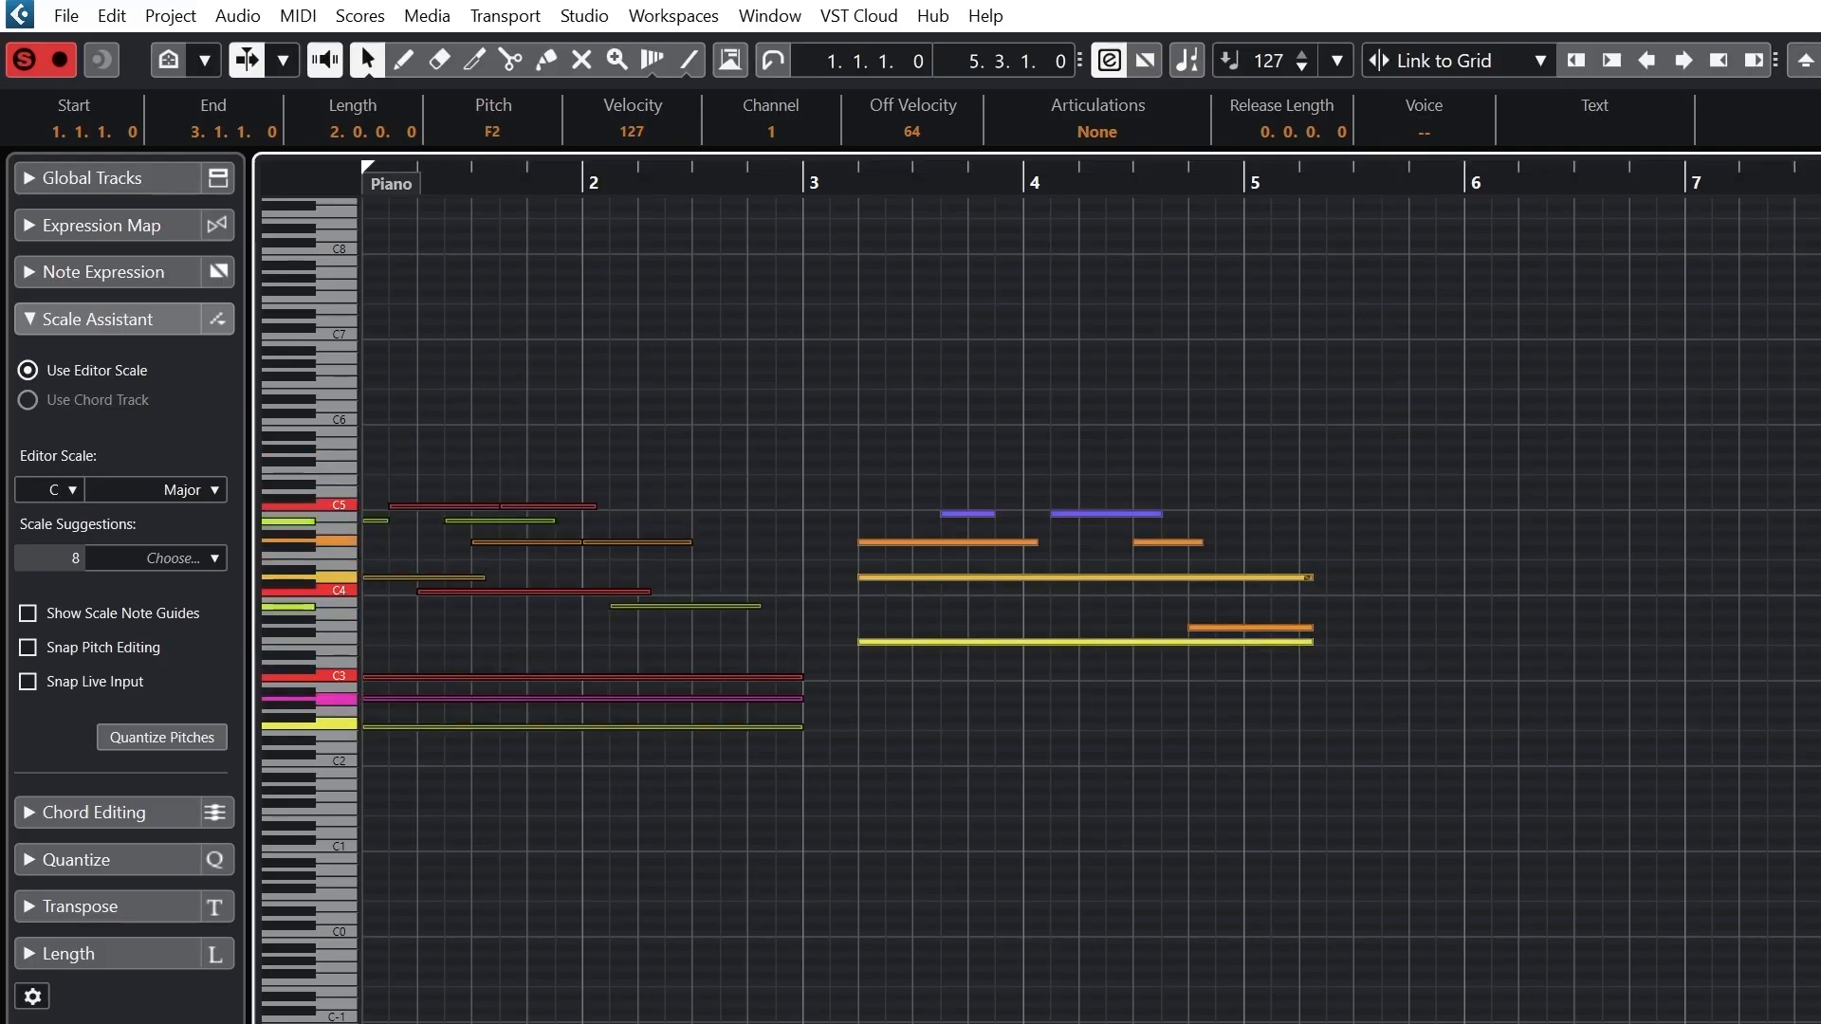
key("Down")
key("Down")
key("Down")
key("Down")
key("Down")
key("Down")
key("Down")
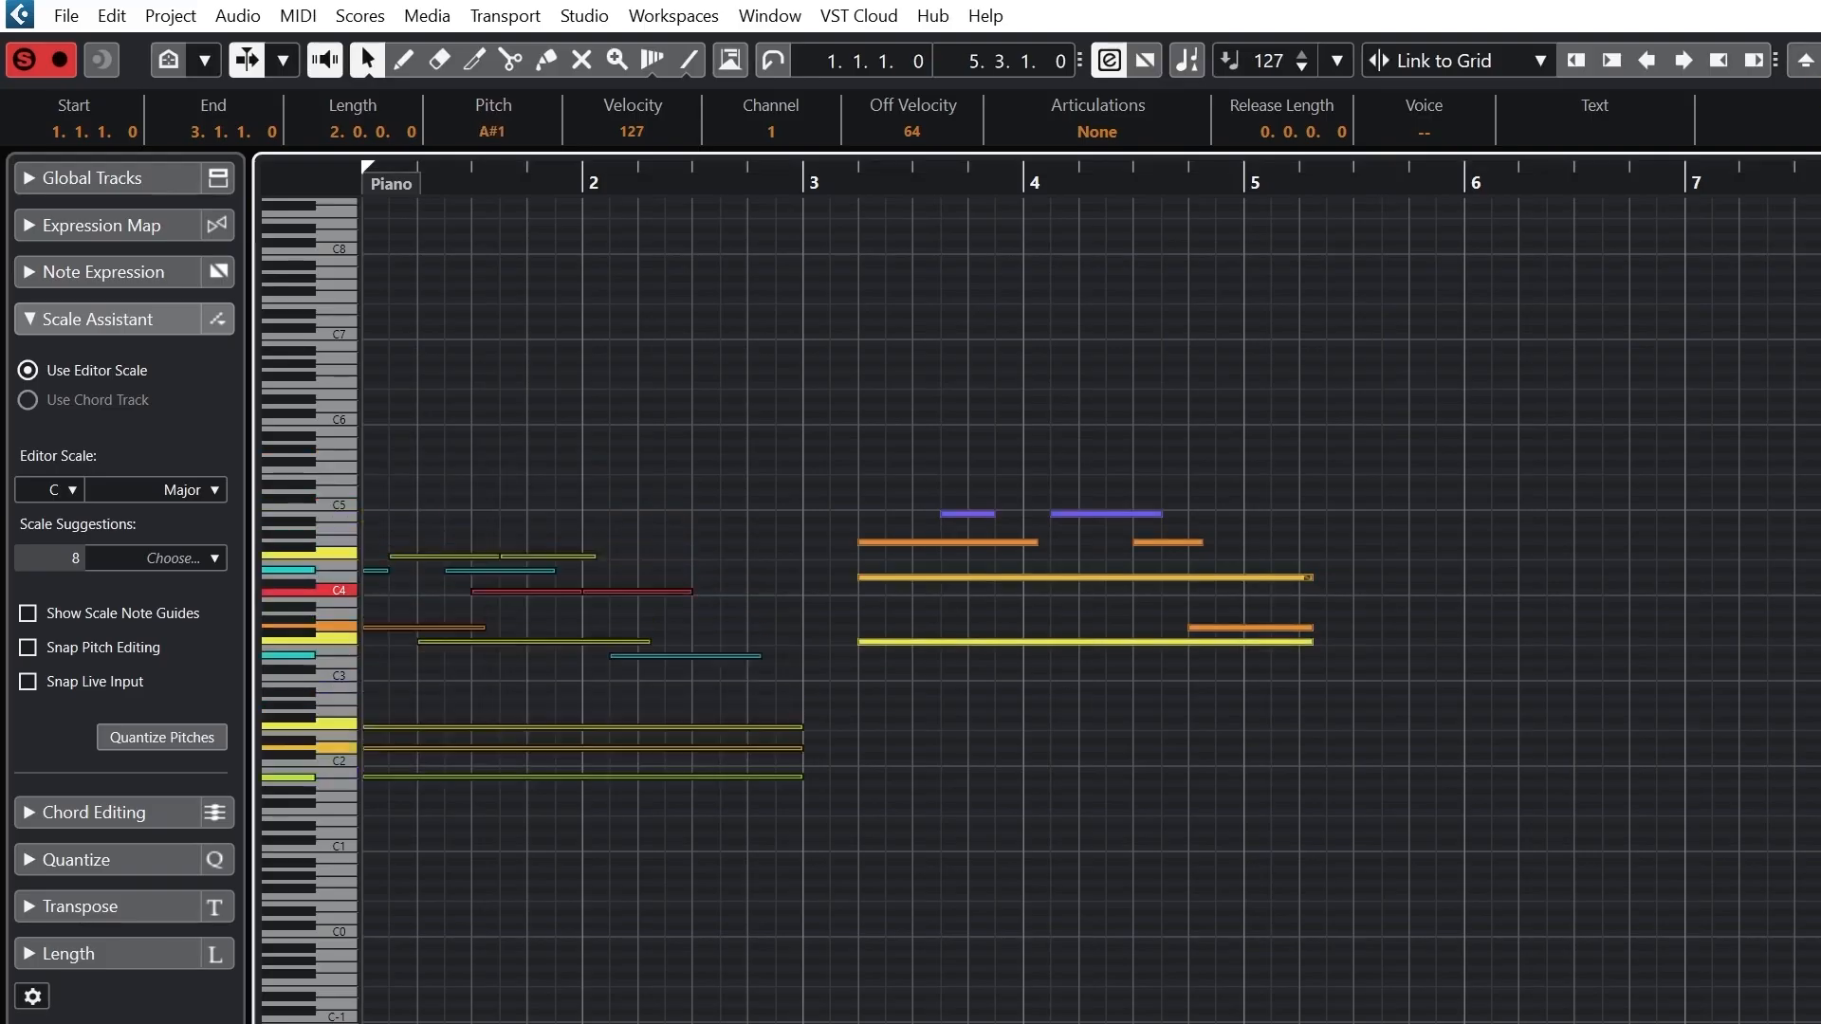
left_click(390, 169)
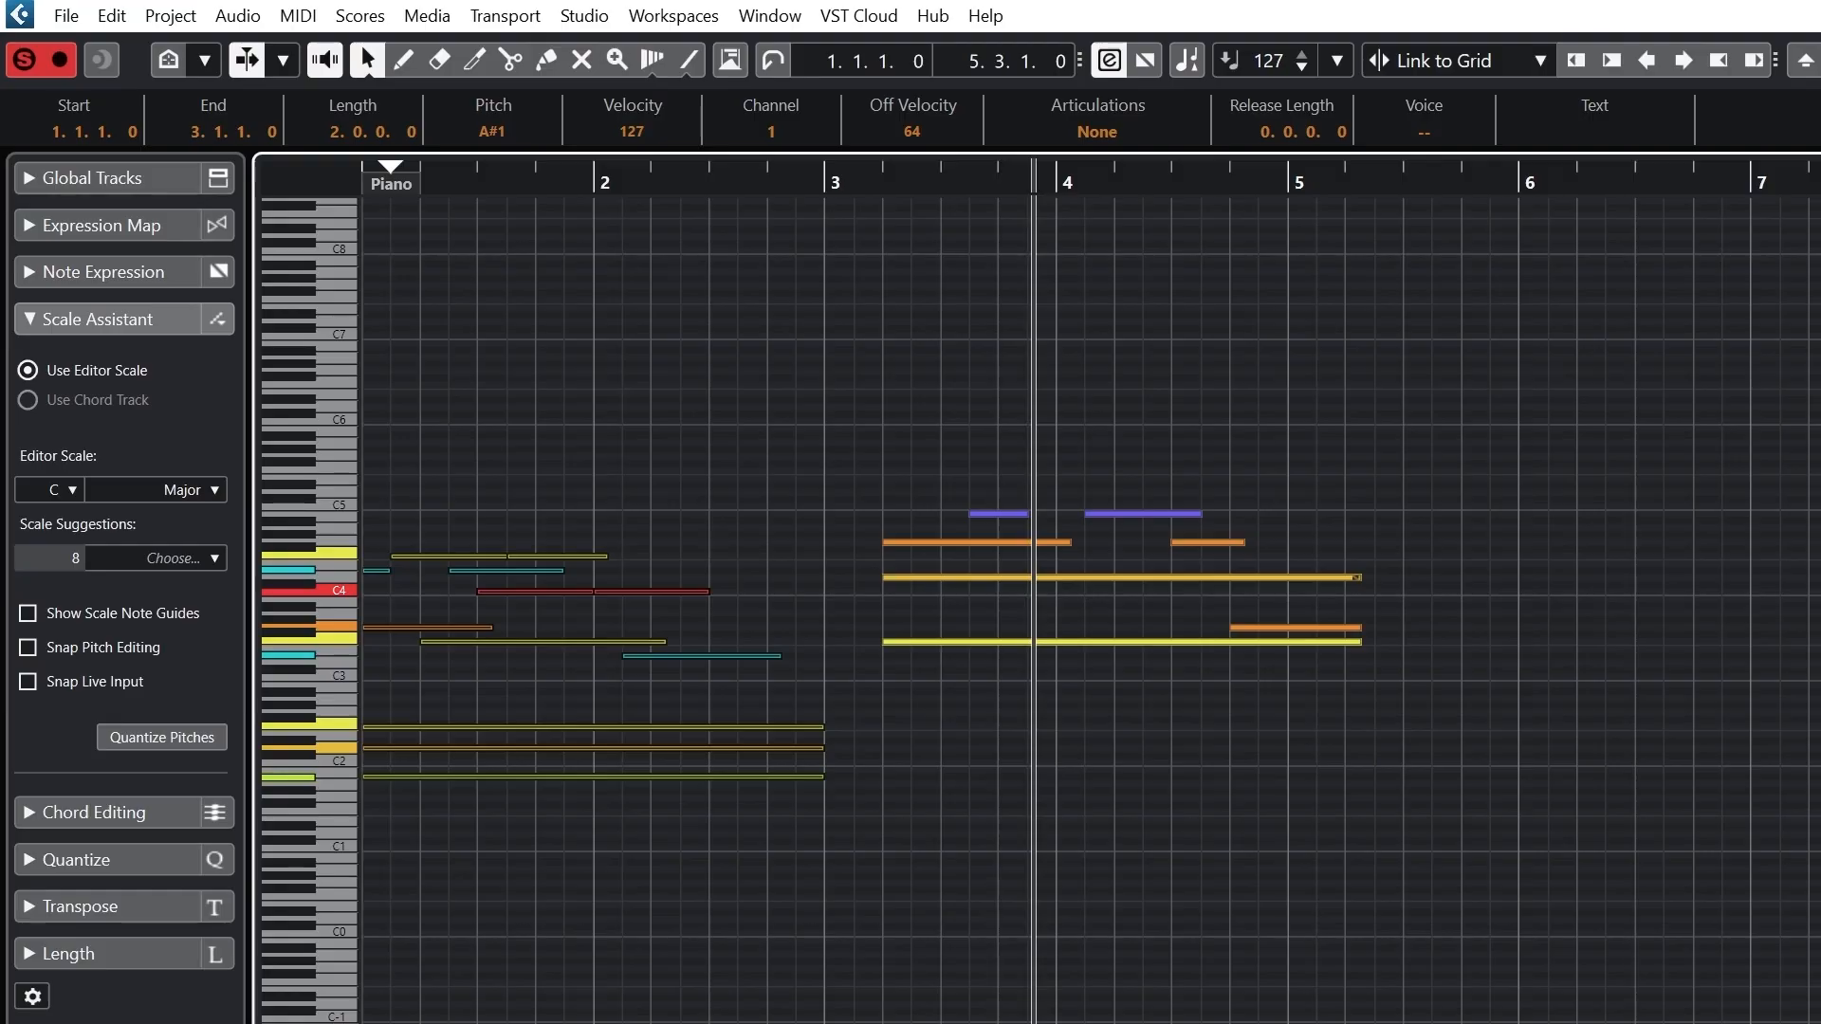
- Draw long notes at B5 and C6 from bar 2 to about mid-bar 6, starting them on the bar lines
key("j")
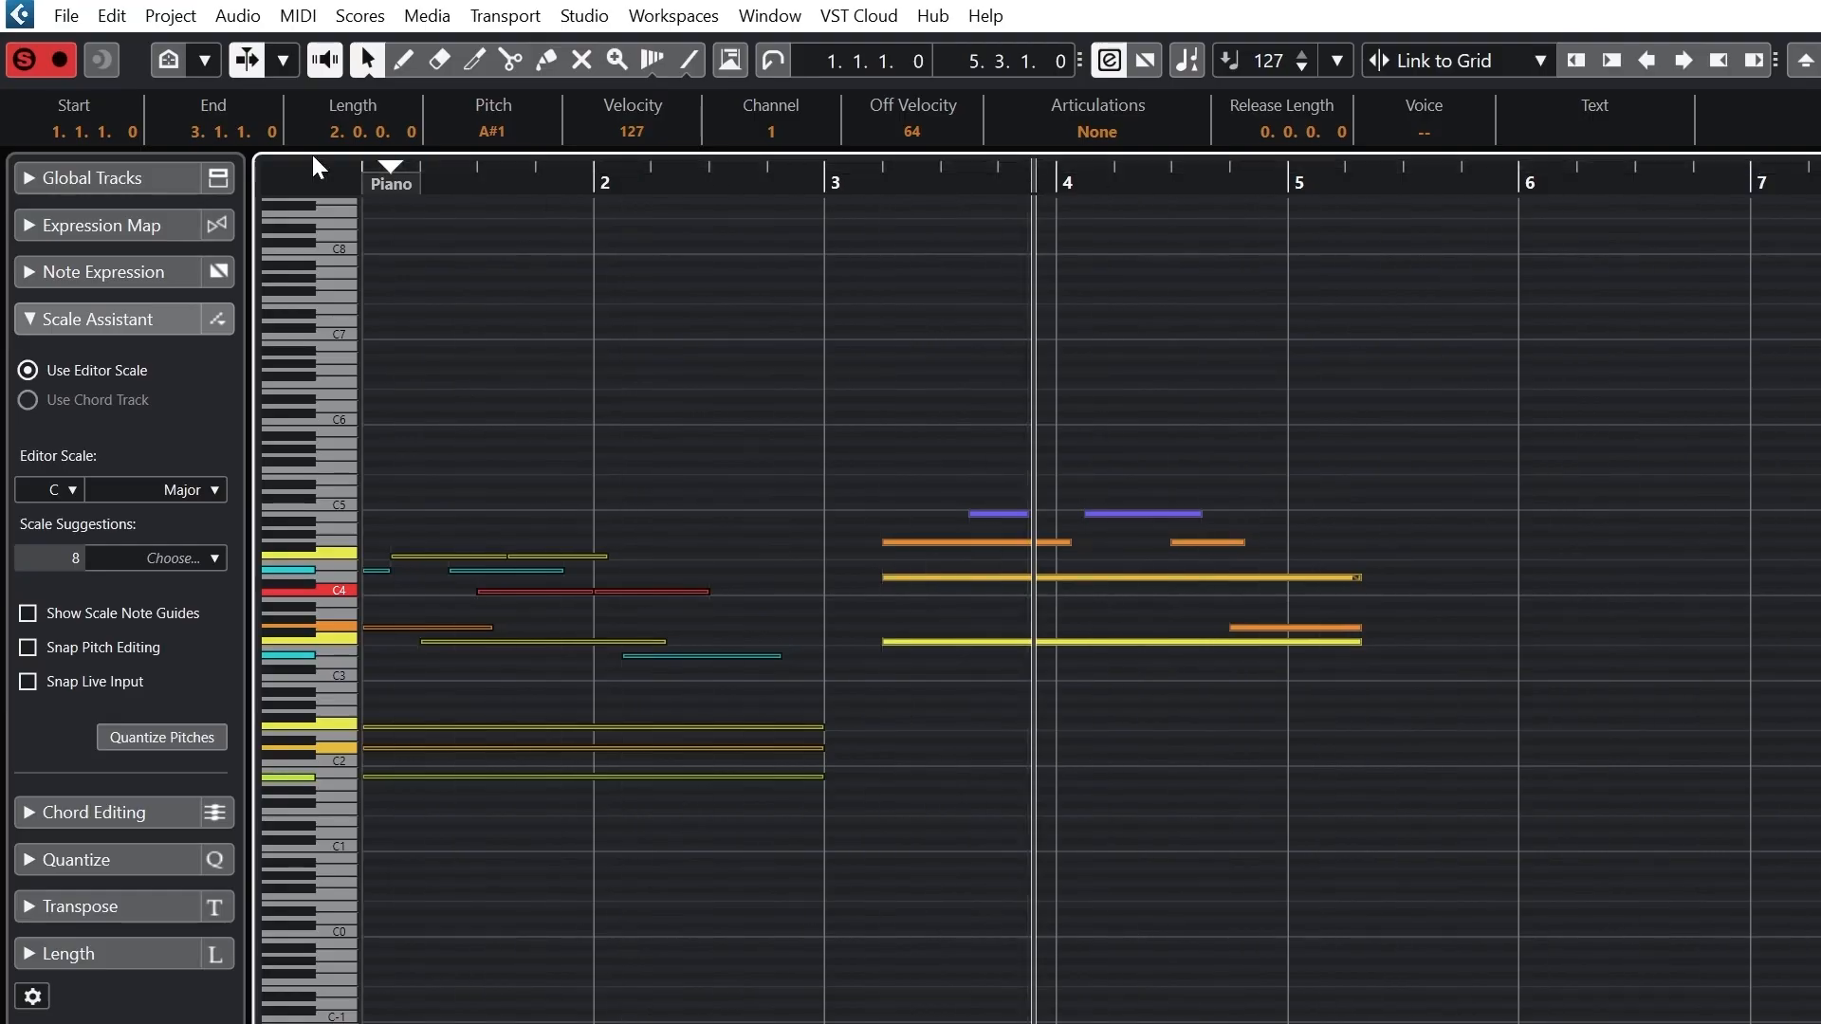
left_click(410, 57)
left_click_drag(595, 427, 1062, 416)
left_click_drag(1062, 416, 1665, 418)
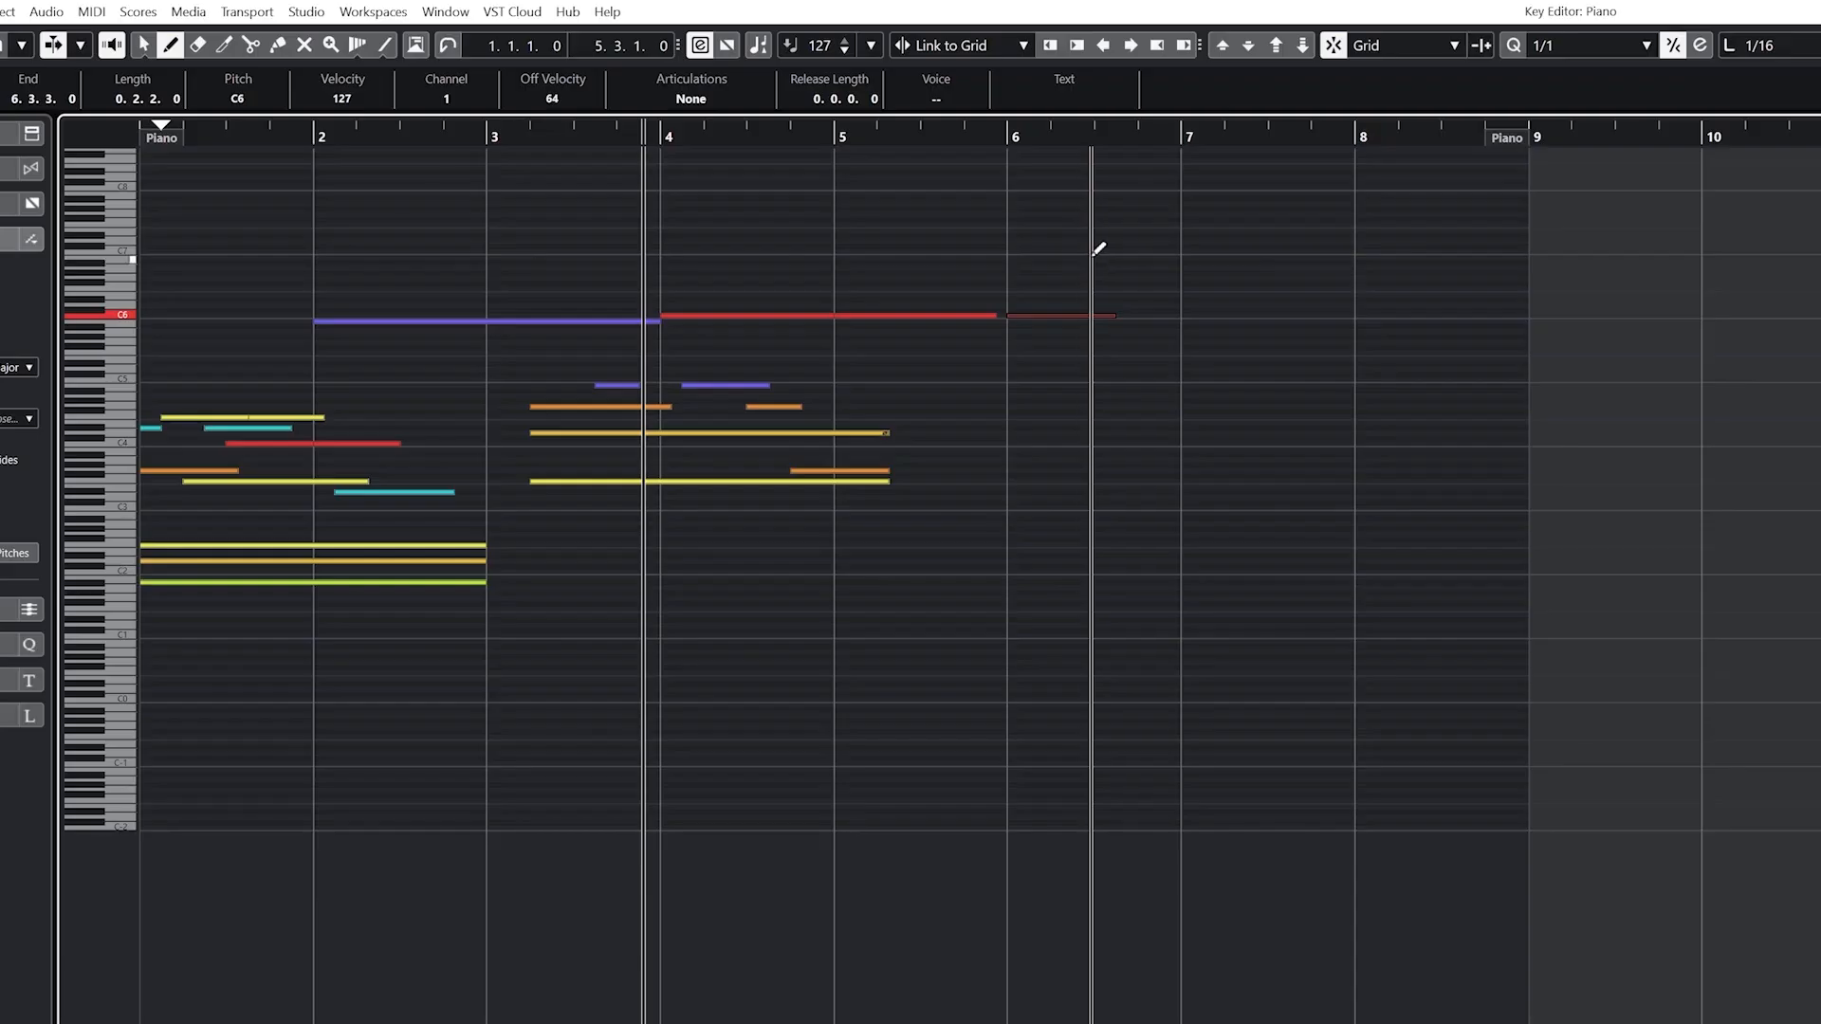
- Undo the last two C6 note edits and choose Grid as the snap type
key("ctrl+z")
key("ctrl+z")
left_click(1430, 45)
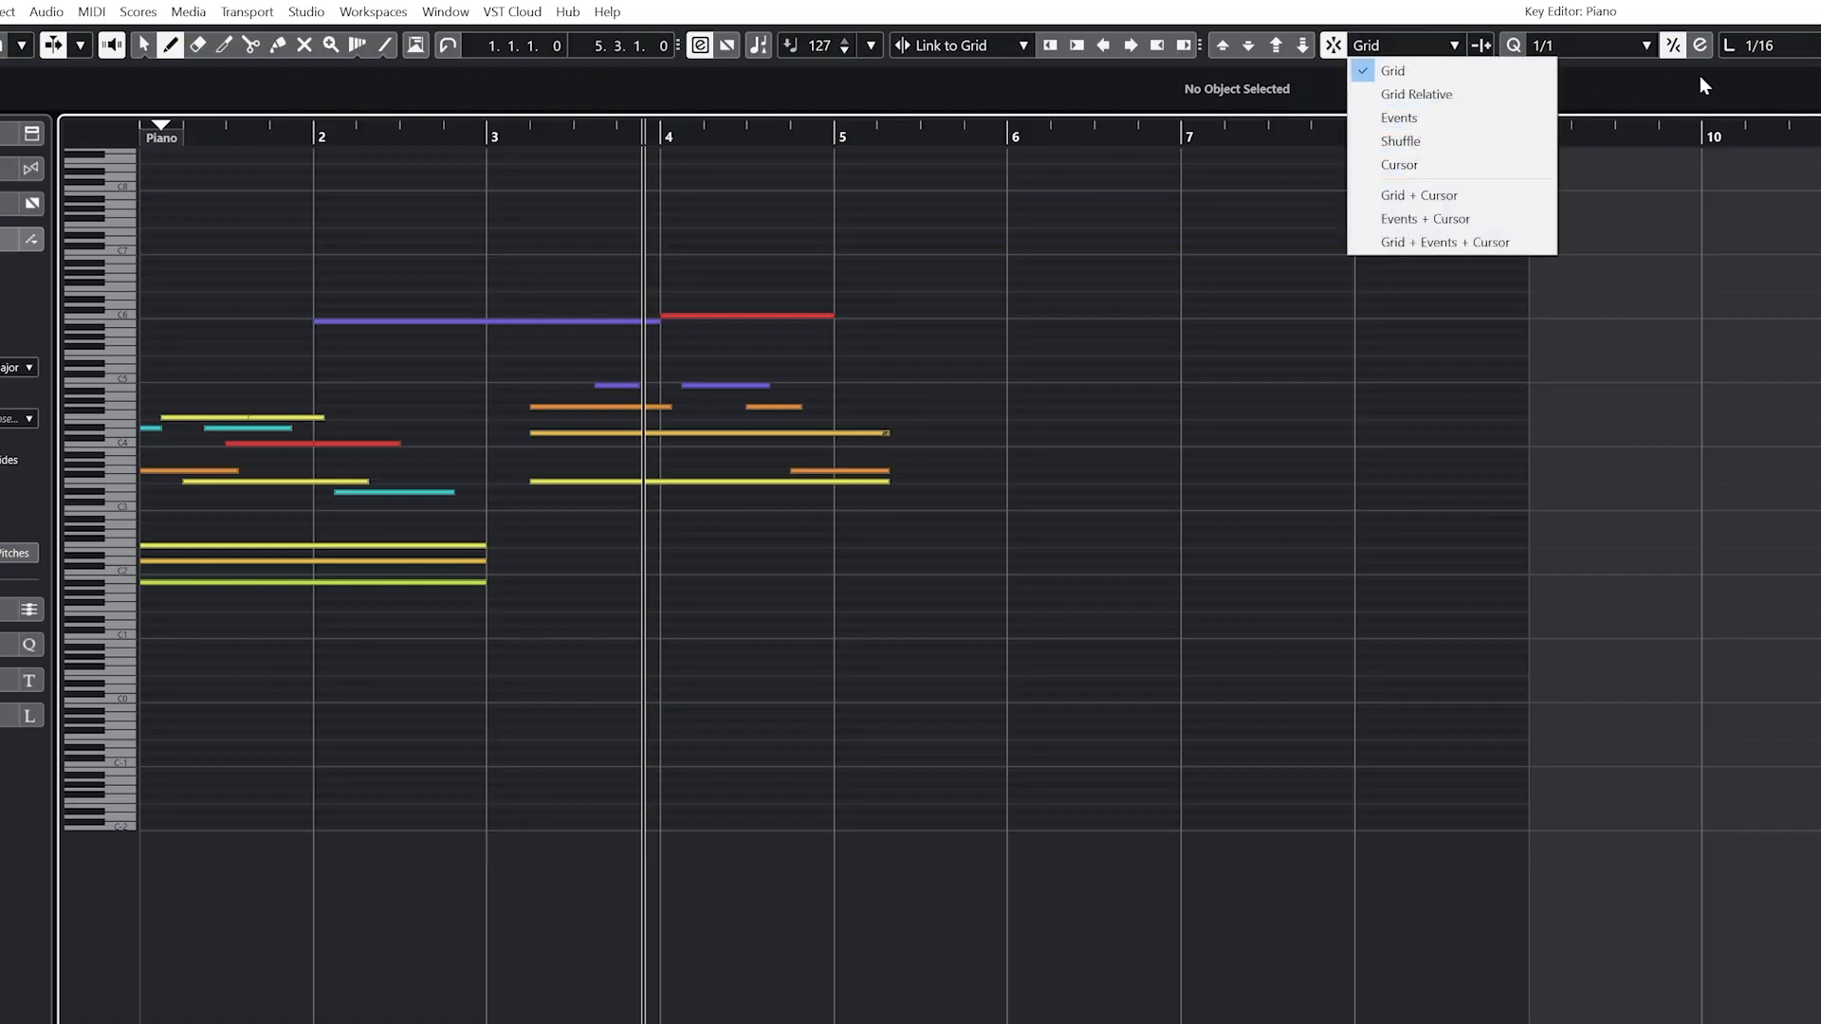
left_click(1393, 71)
- Draw long notes at B6 from bar 6, A#6 and G#5 from bar 8, and C4 from bar 9
left_click(1011, 256)
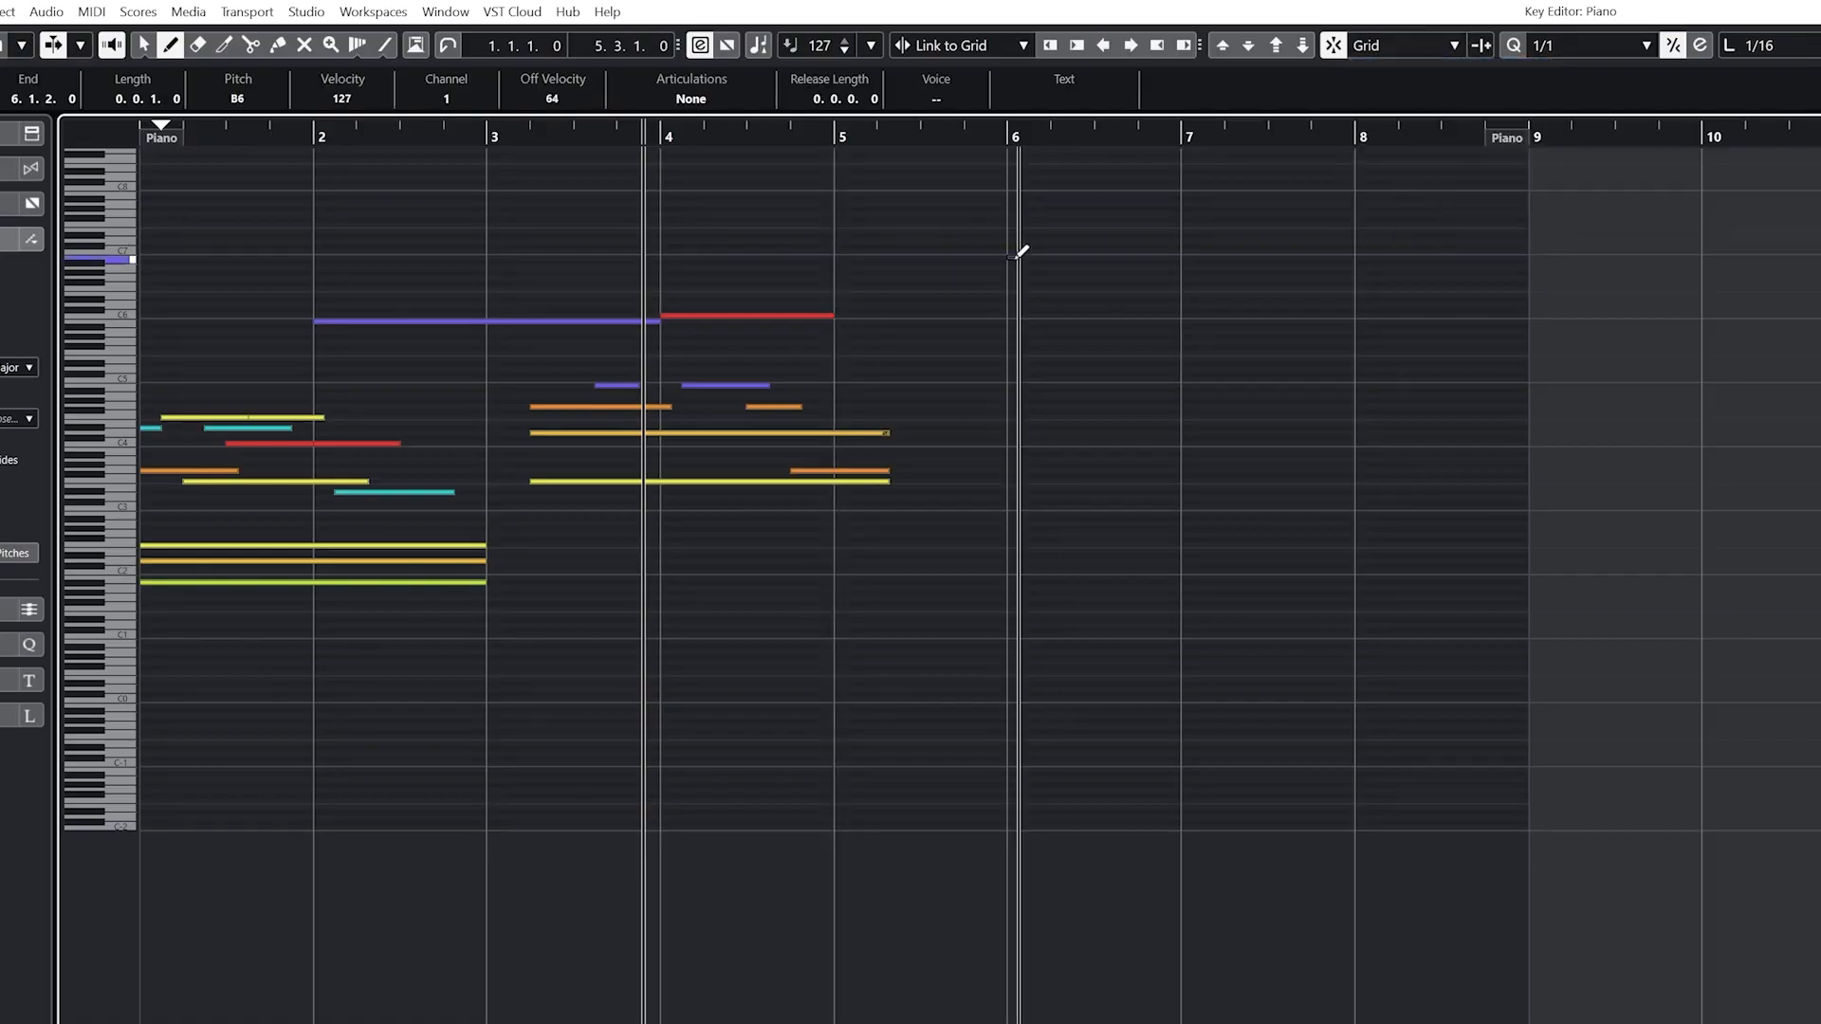
left_click_drag(1015, 257, 1551, 263)
mouse_move(1358, 337)
left_mouse_down()
mouse_move(1498, 332)
mouse_move(1593, 398)
left_mouse_up()
left_click_drag(1531, 443, 1709, 445)
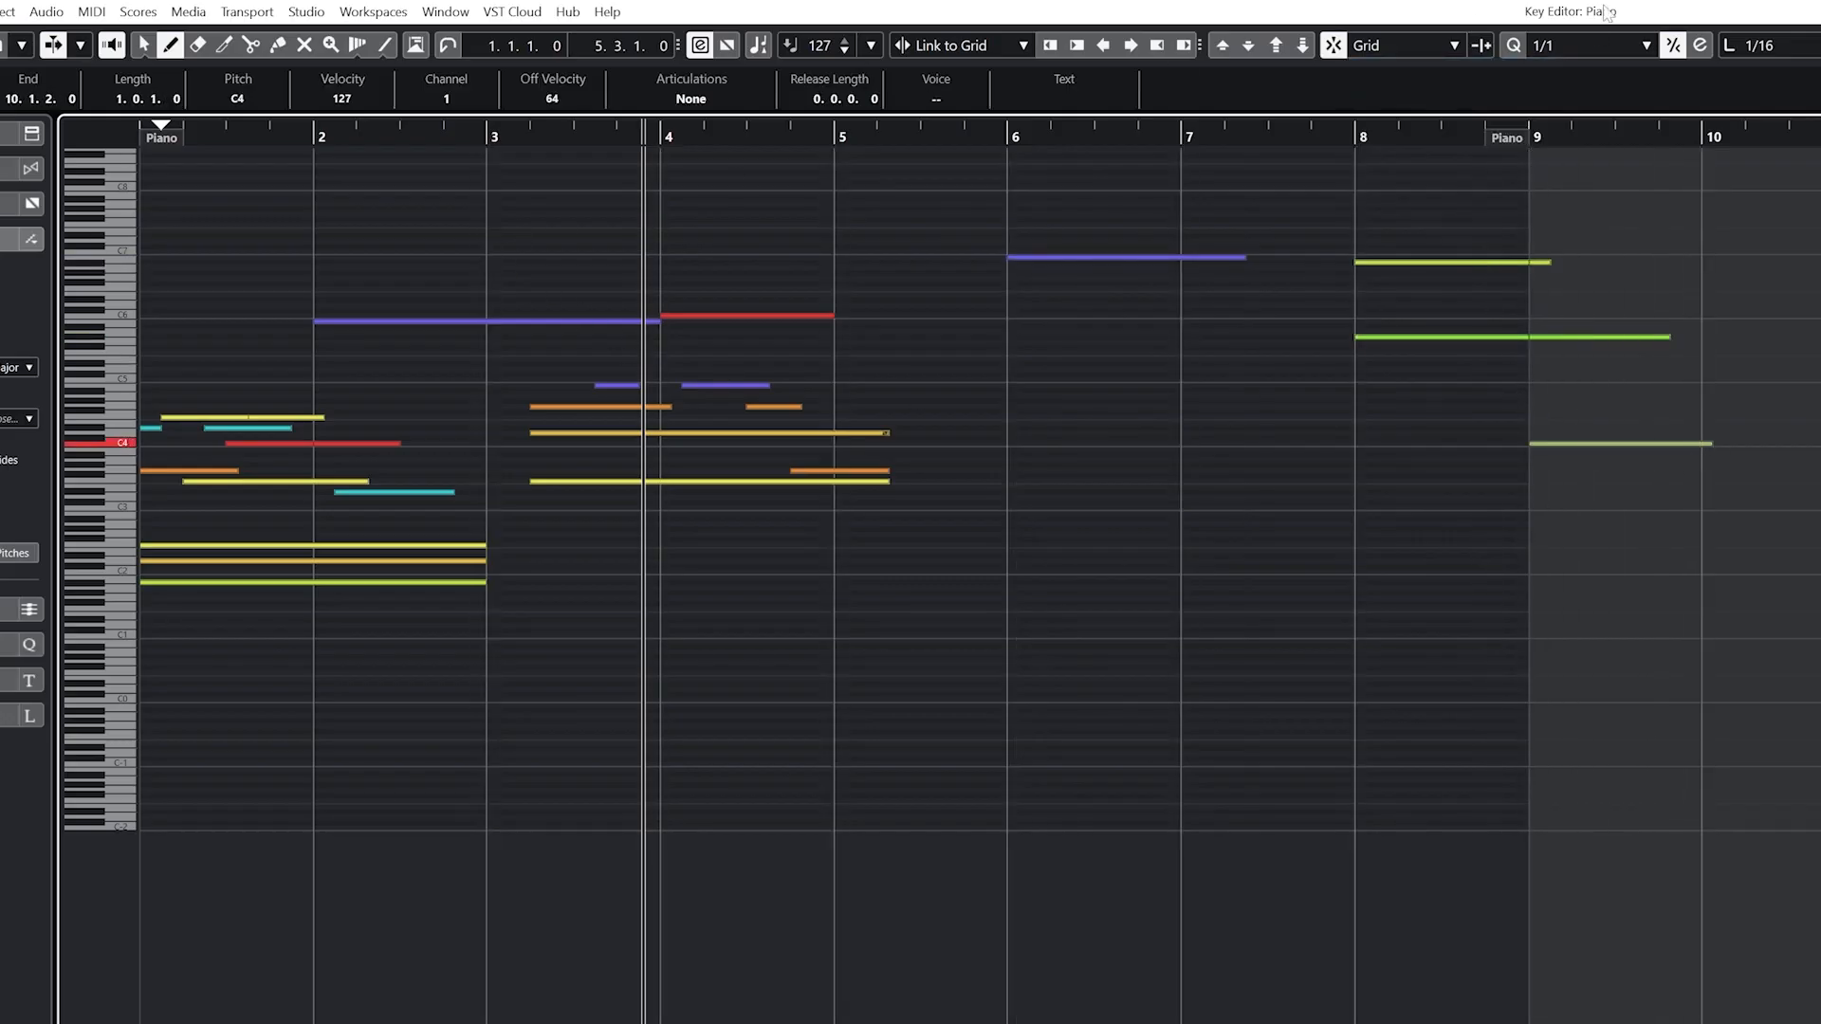
- Set the quantize preset to 1/2 and draw long notes at C5 from mid-bar 7 and C#4 from bar 8
left_click(1574, 44)
left_click(1555, 91)
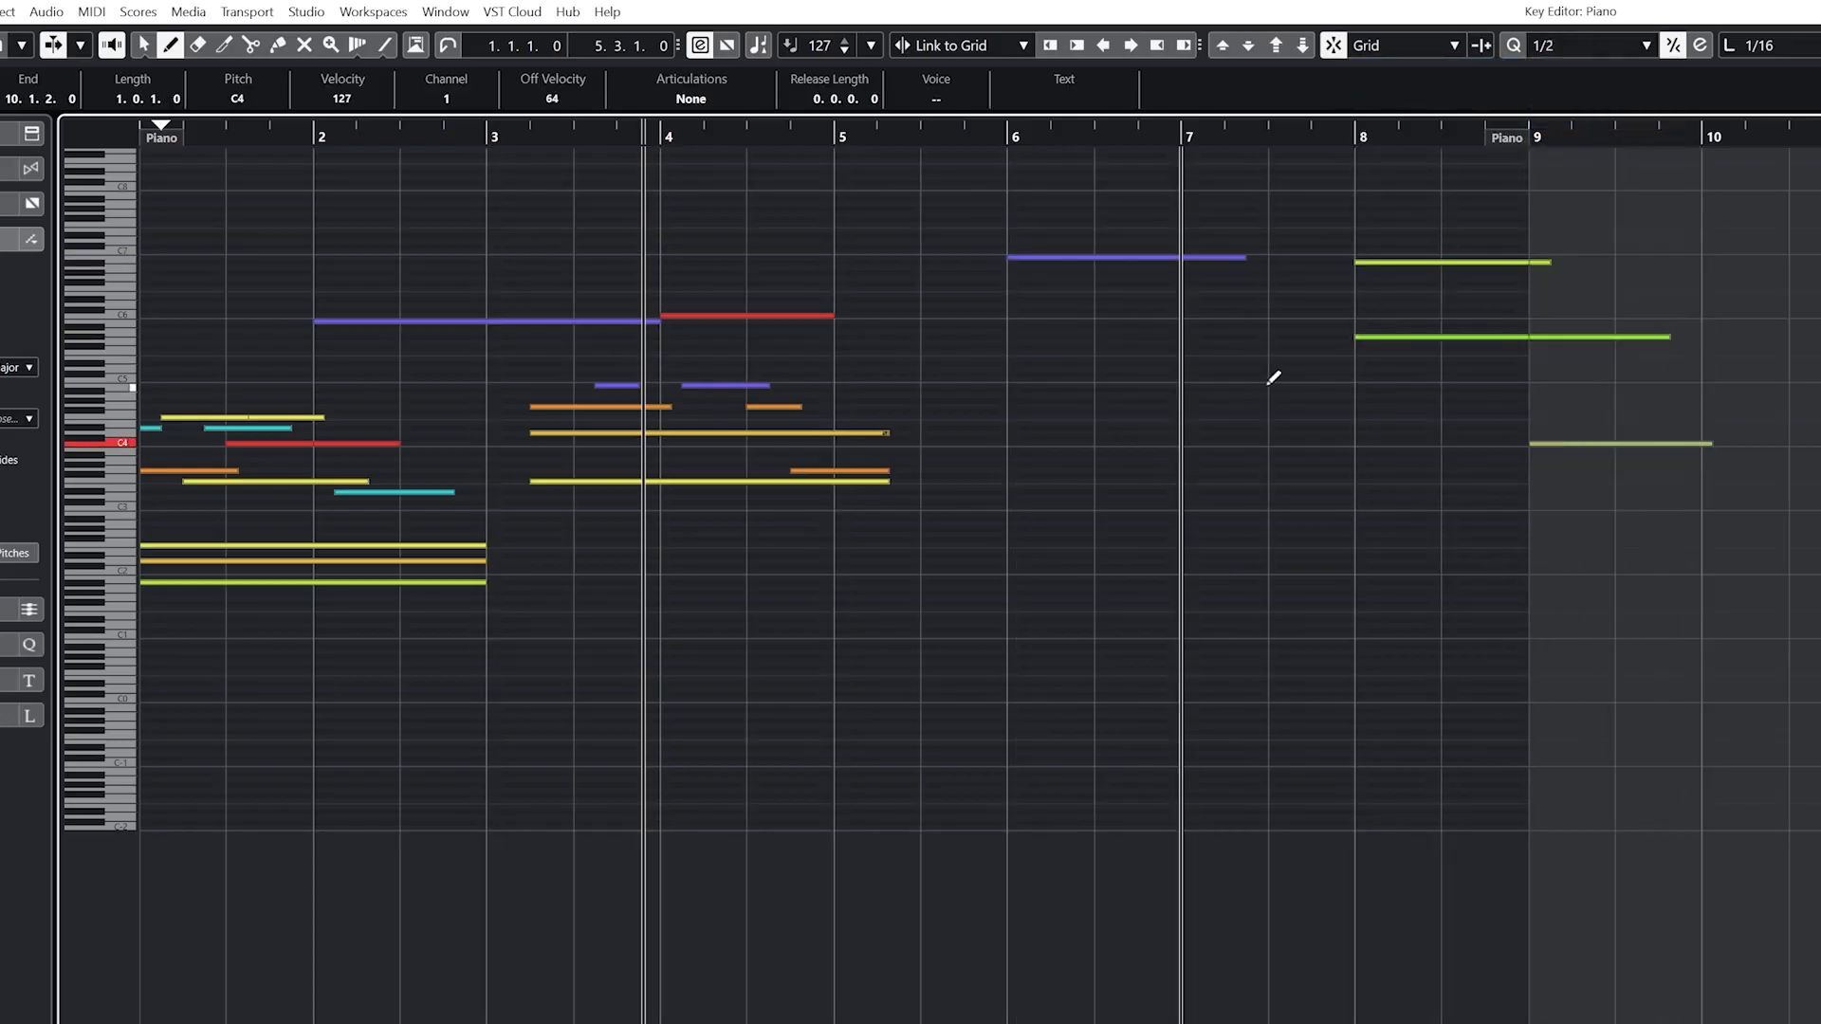
left_click_drag(1274, 378, 1517, 379)
left_click_drag(1359, 439, 1575, 424)
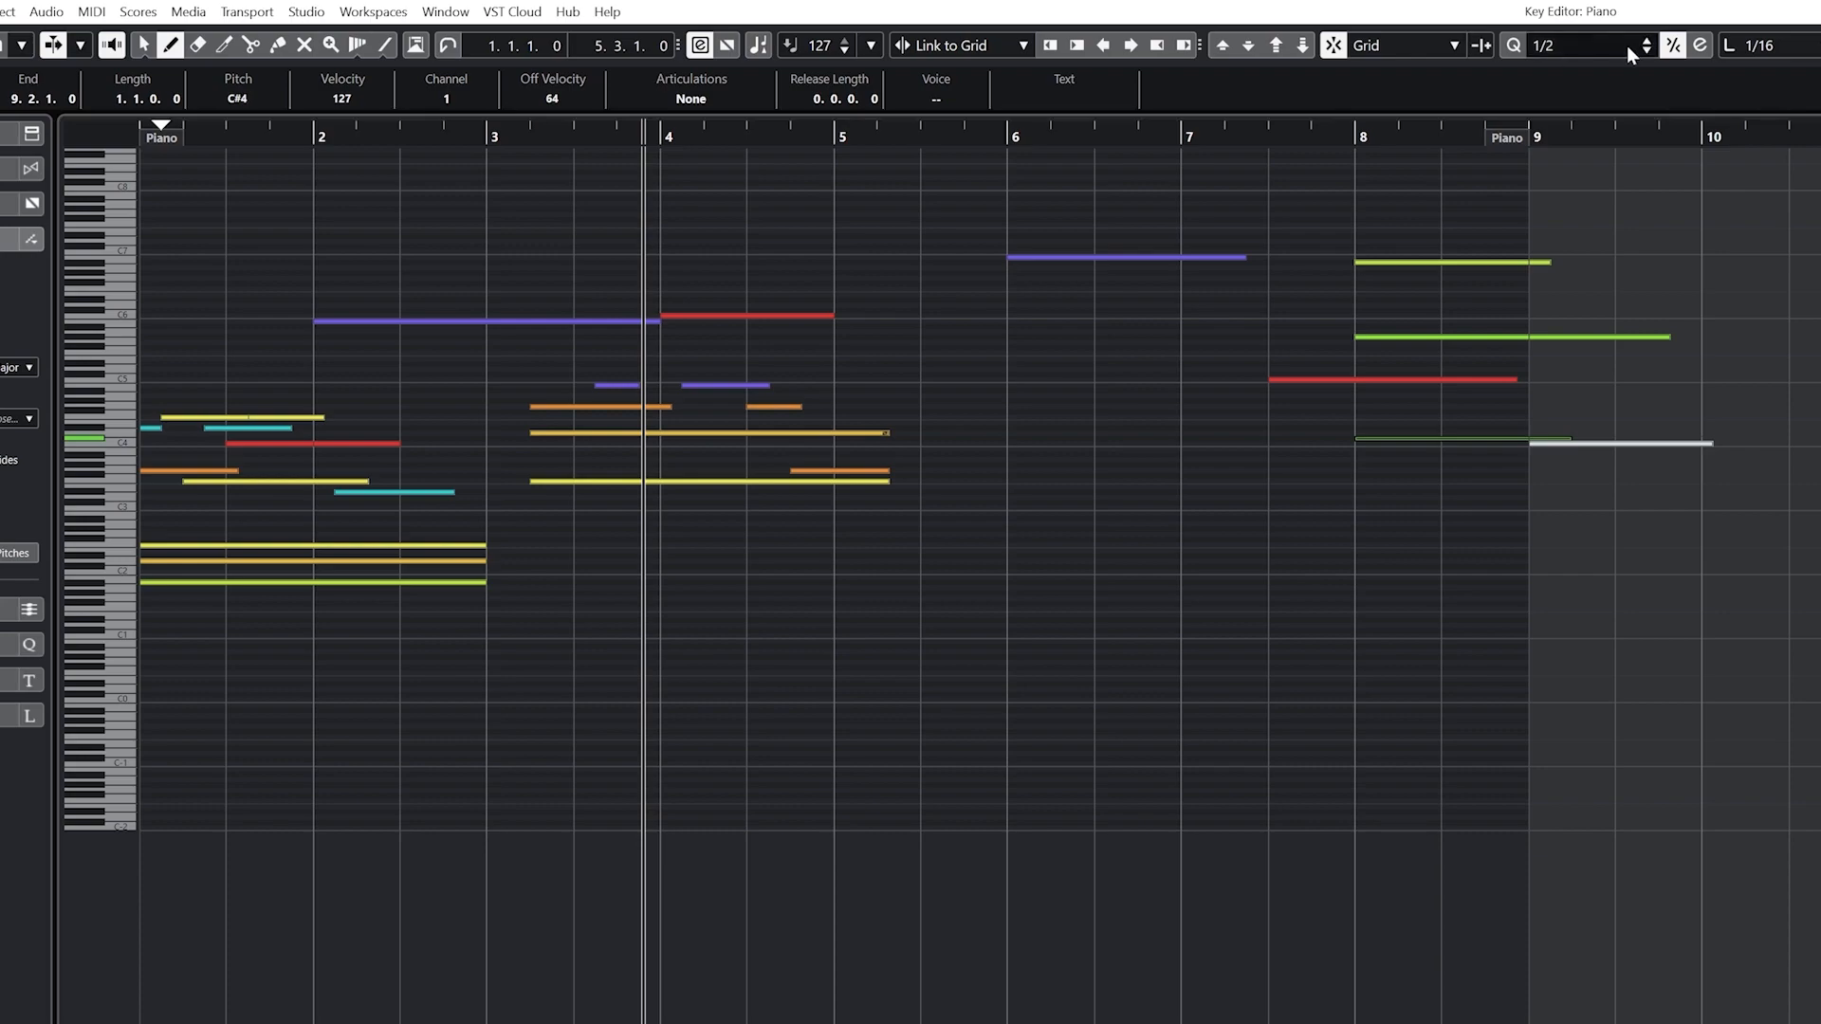
- Set the length quantize to 1/2 and add C#3 notes at mid-bar 7 and bar 8, plus a low half note at bar 6
left_click(1774, 50)
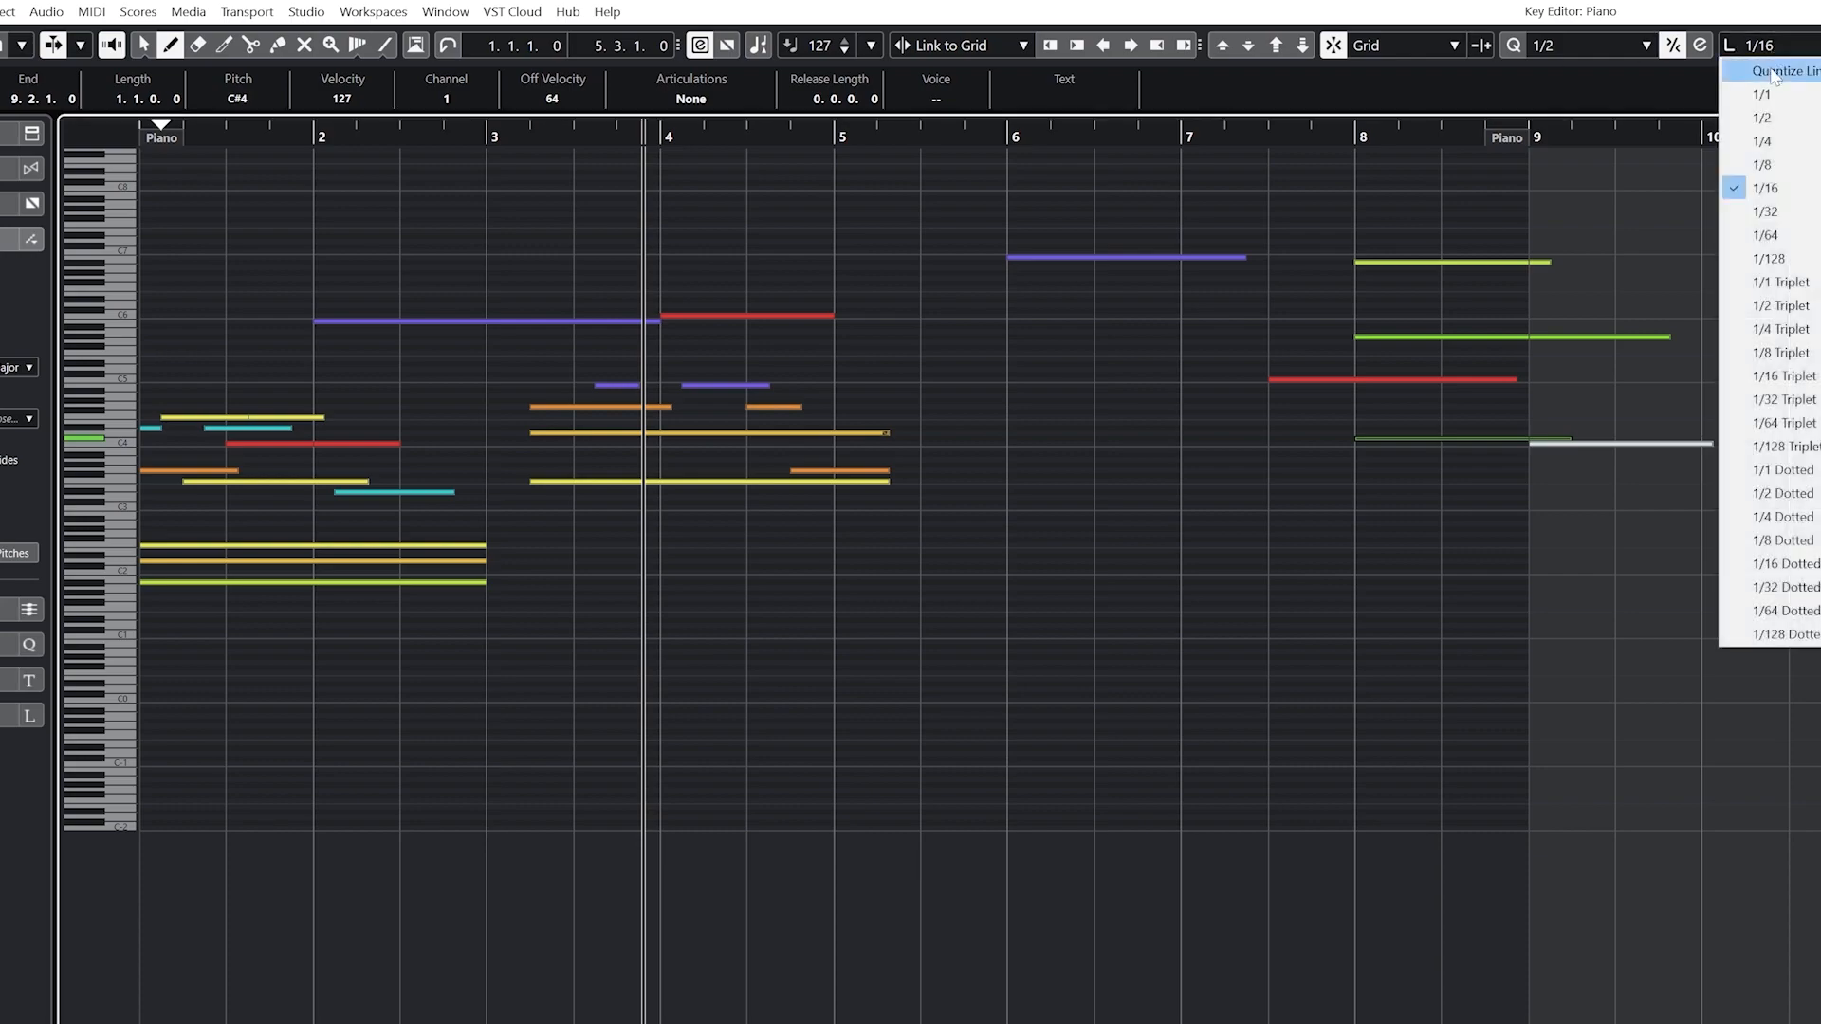
left_click(1755, 110)
left_click(1295, 504)
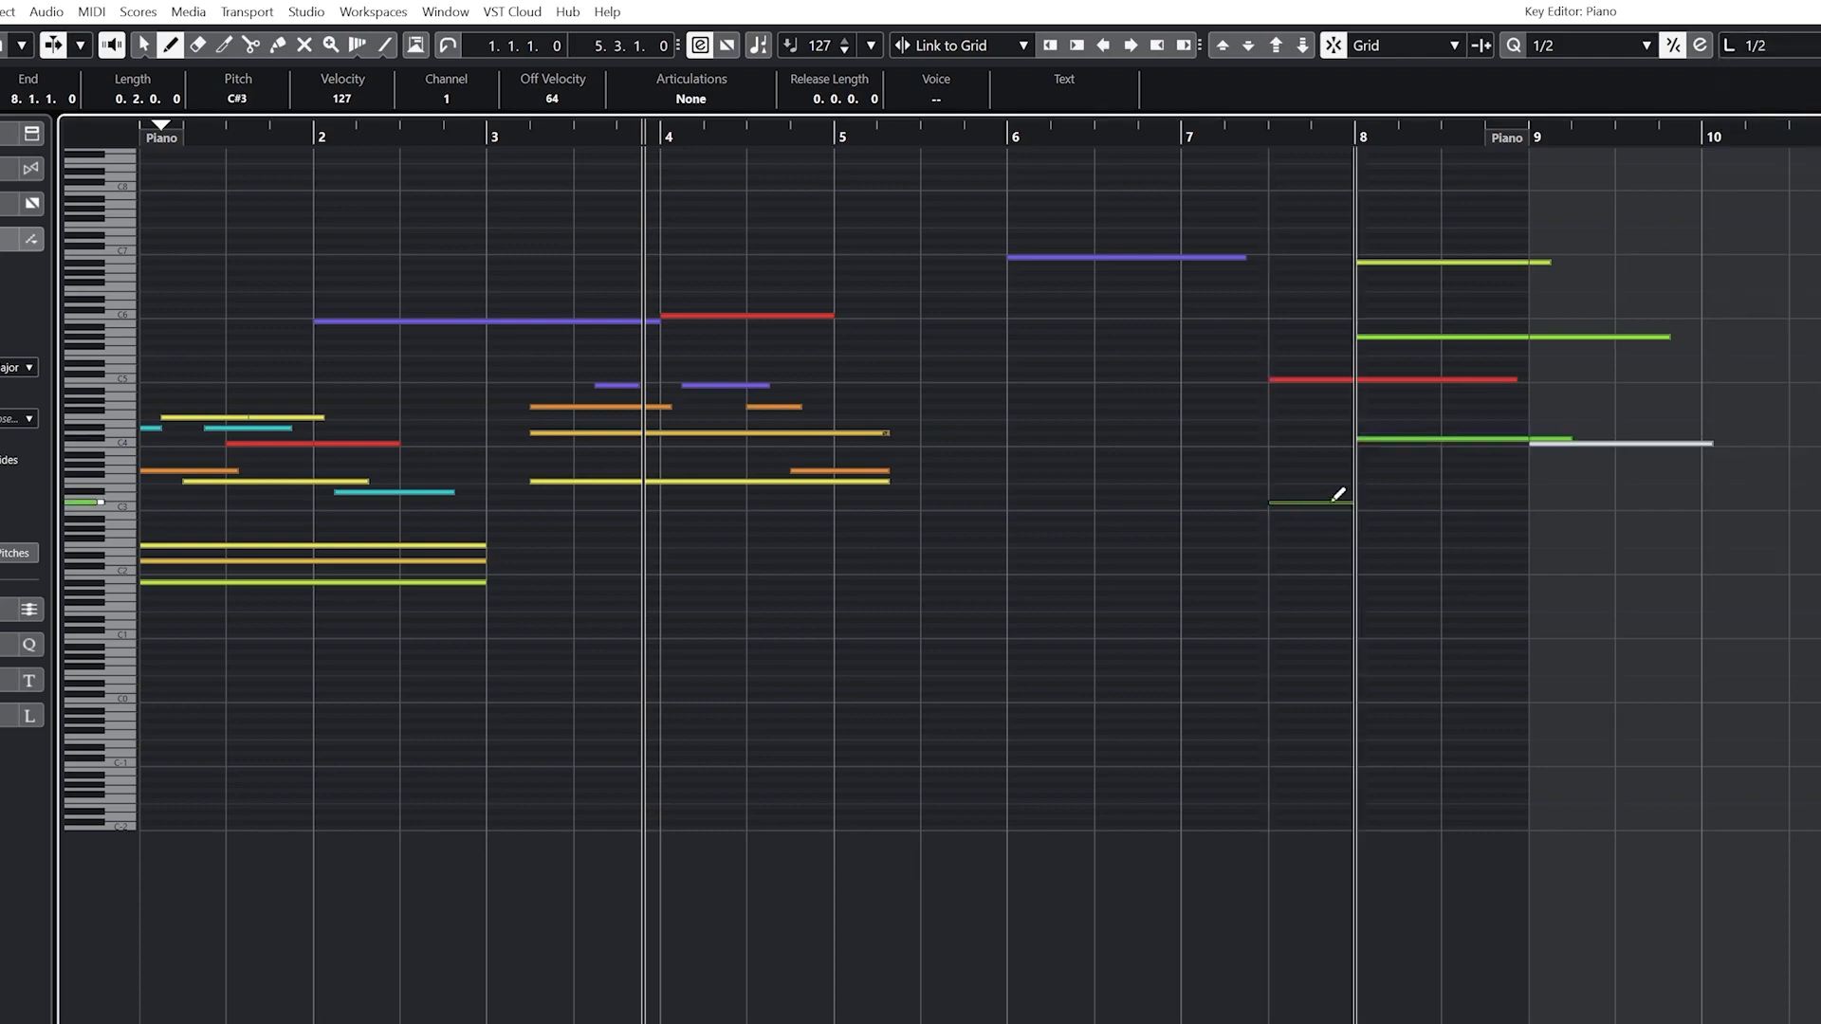
left_click(1390, 503)
left_click_drag(1490, 502, 1536, 540)
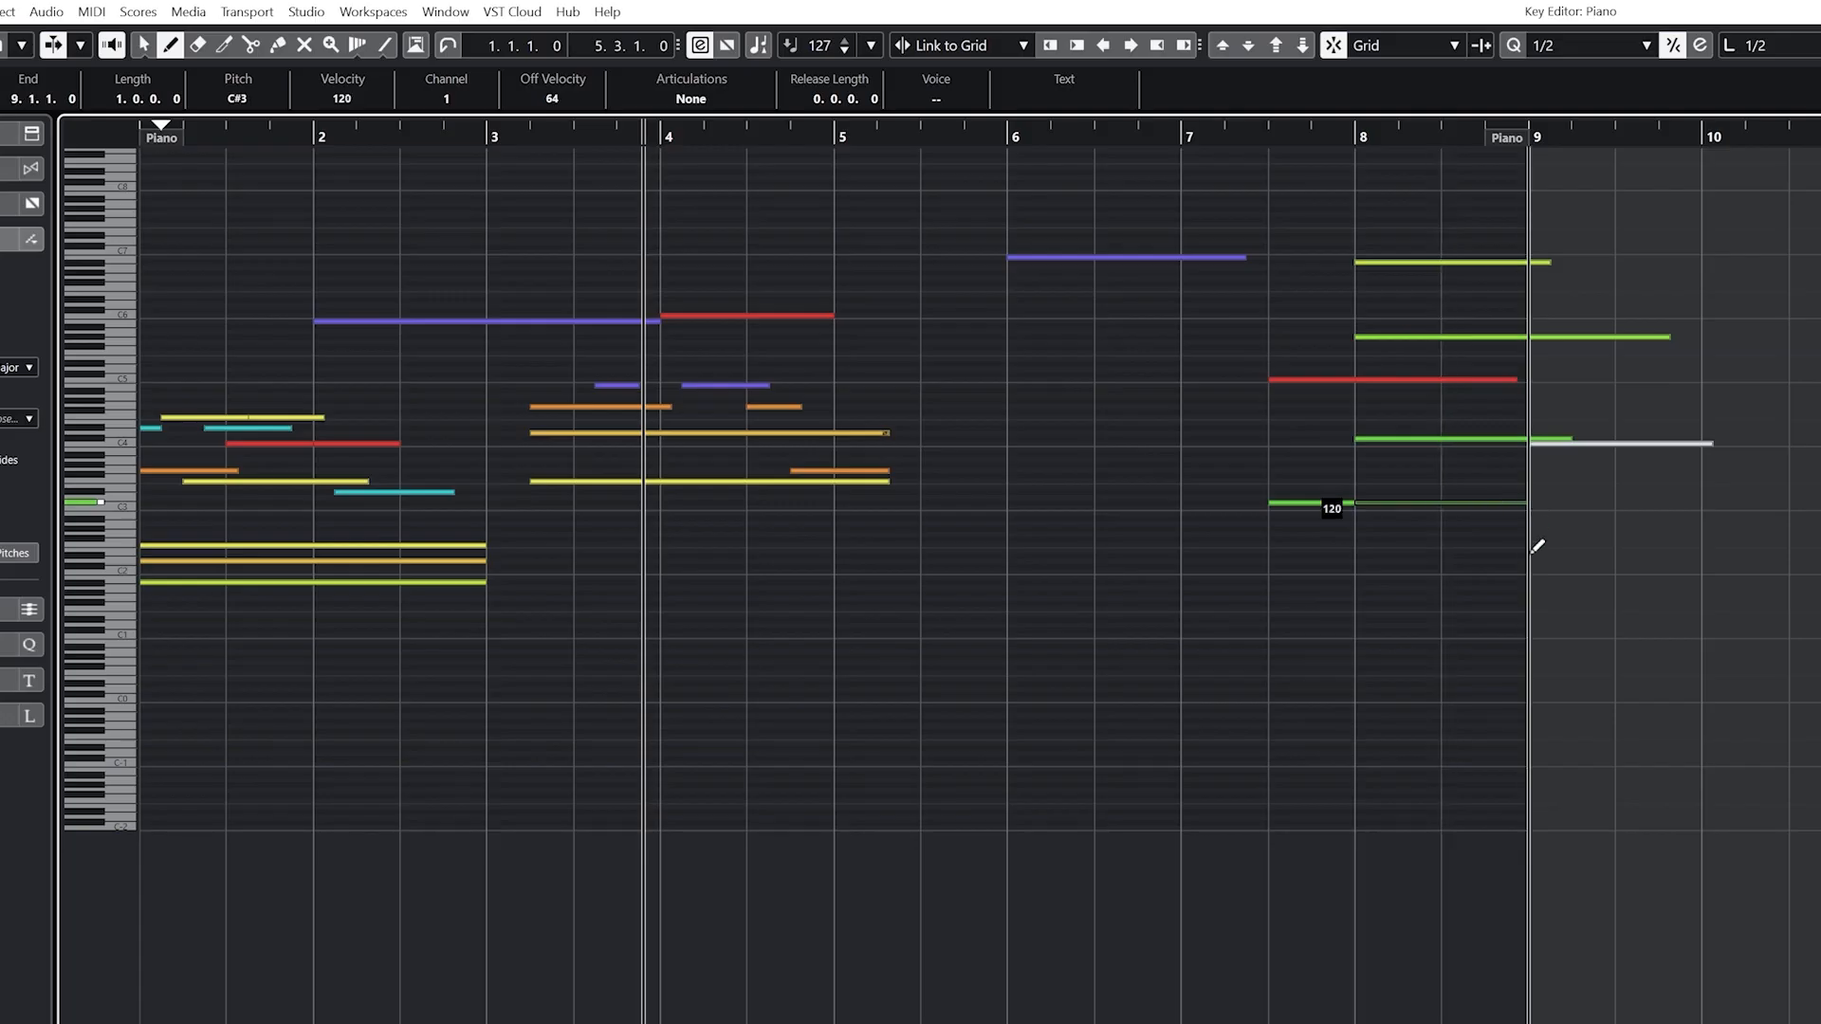
left_click(1091, 623)
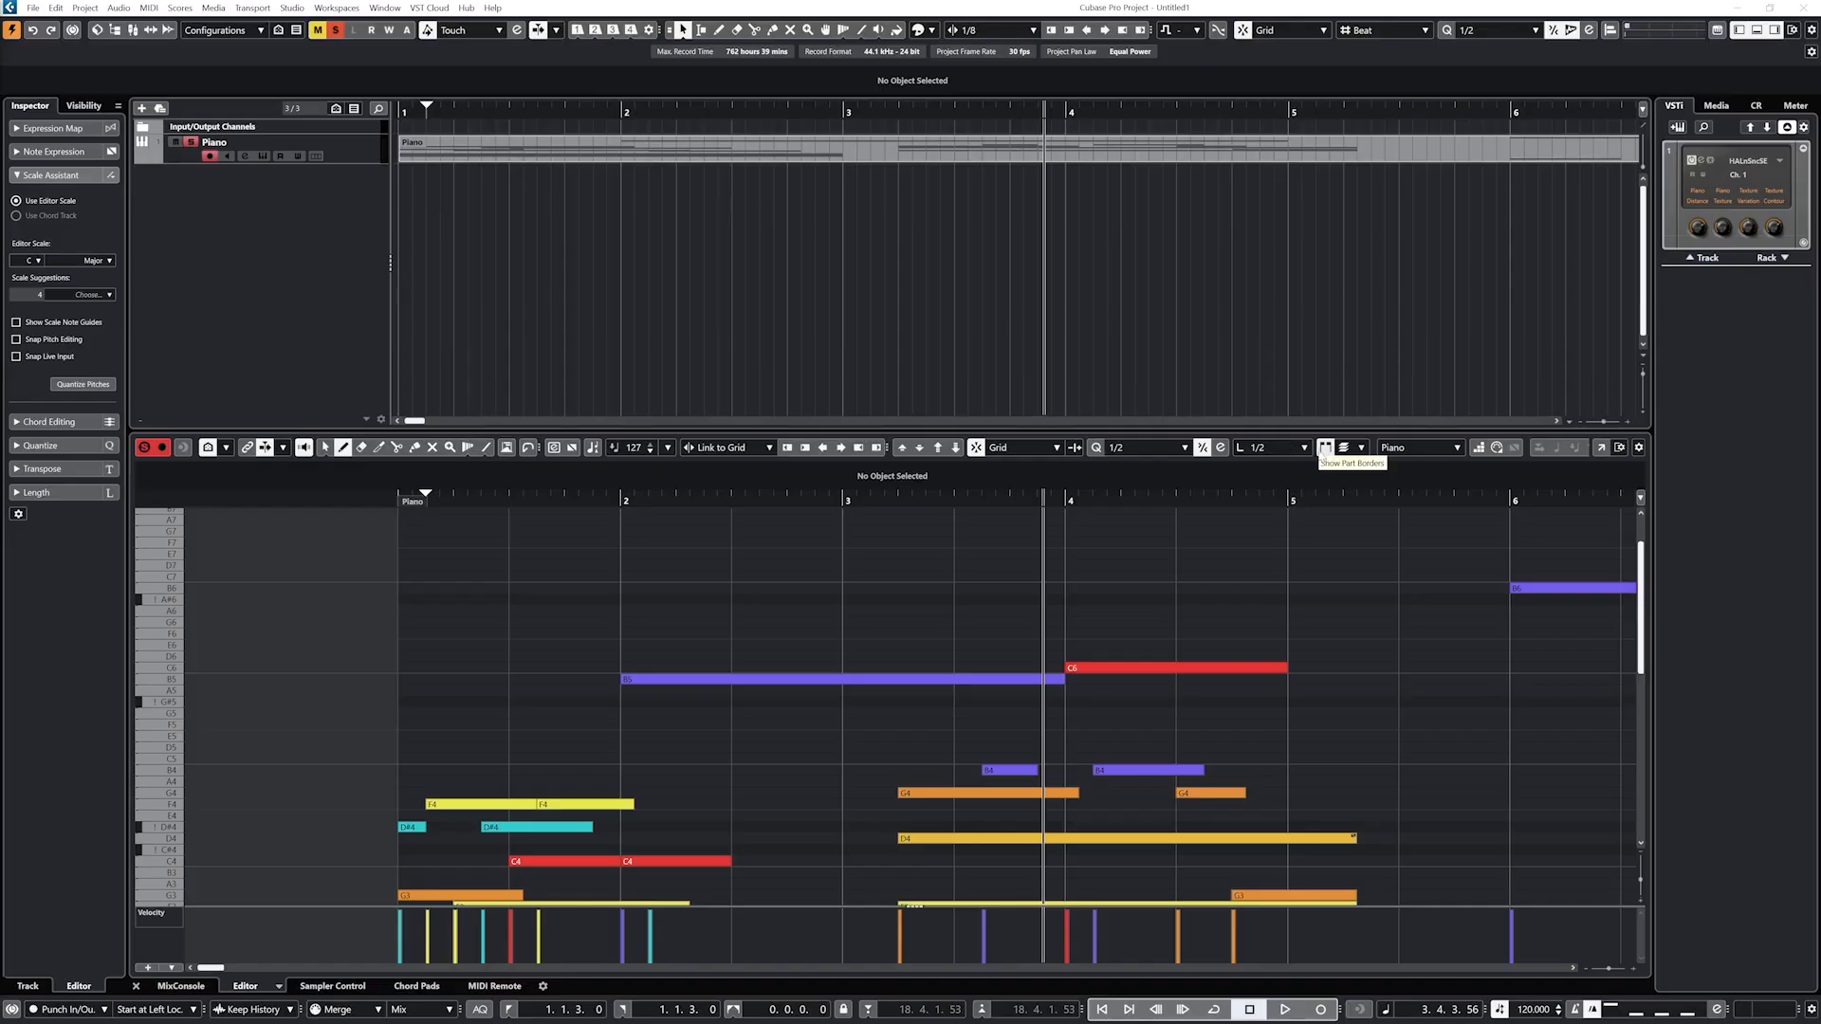
- Link the lower-zone editor's timeline to the project window and zoom both out together to about bar 17
left_click(1587, 970)
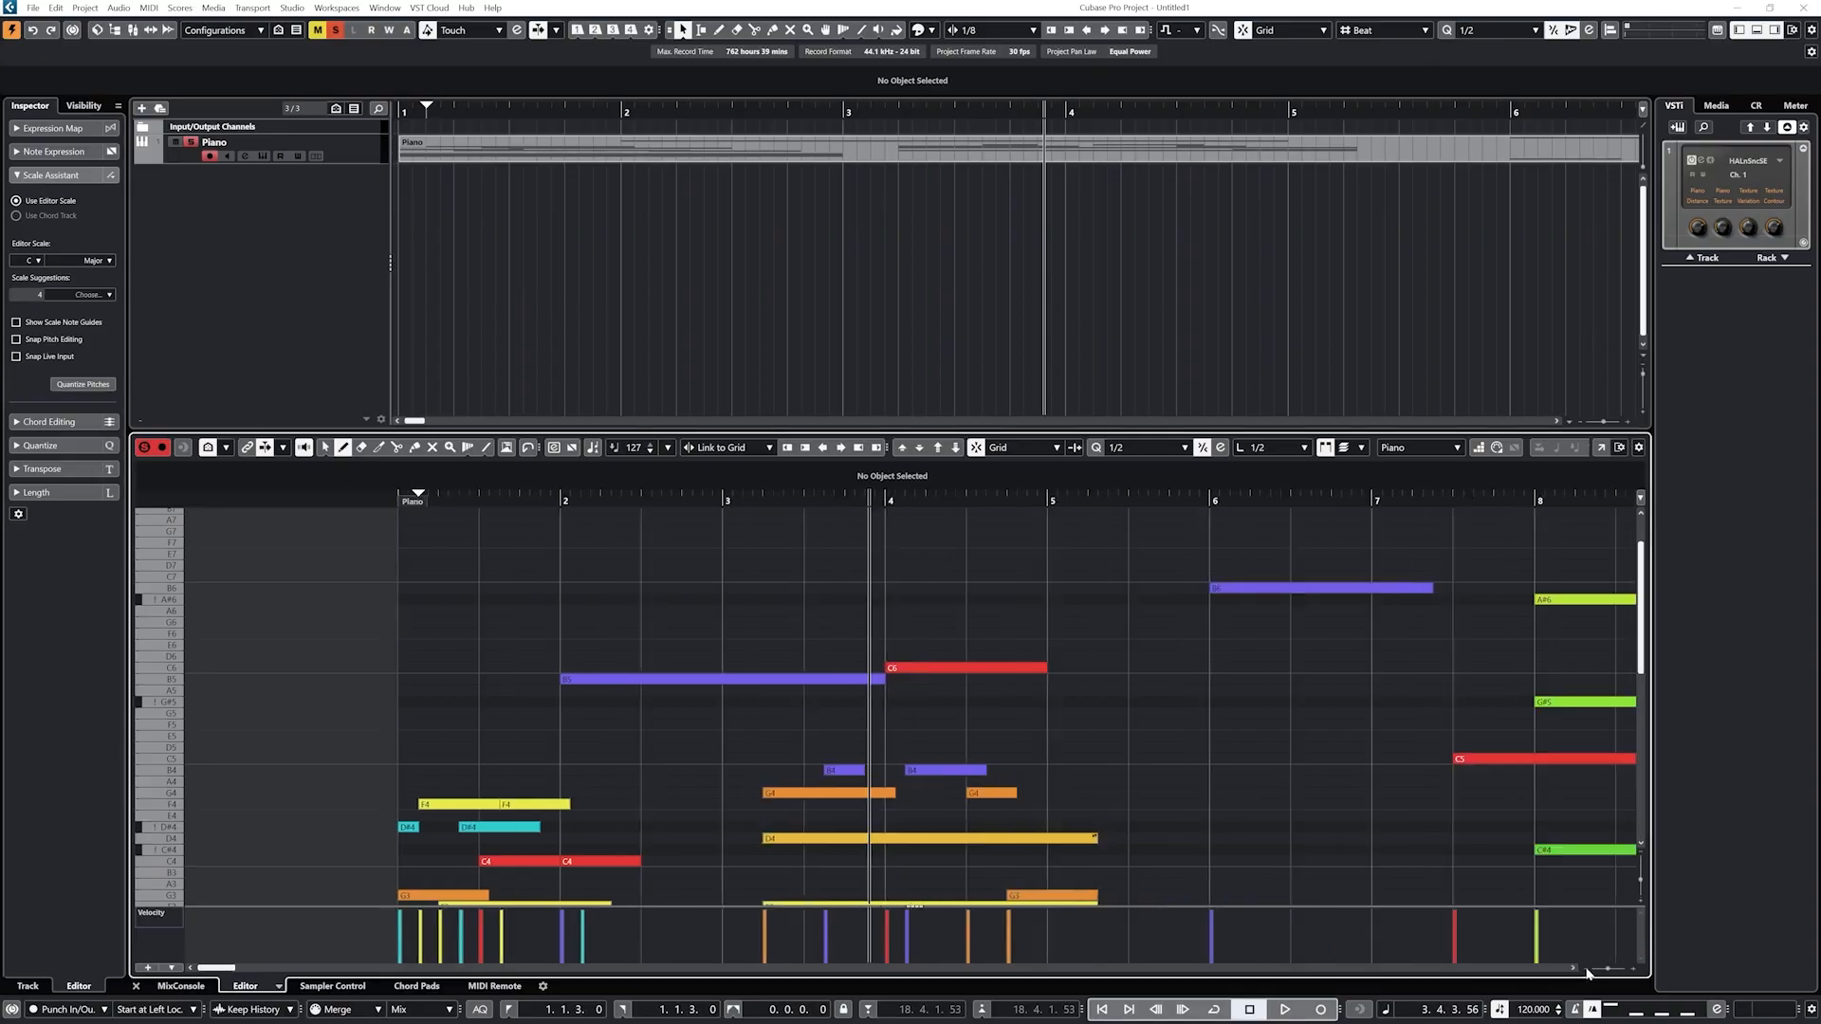
left_click(1587, 970)
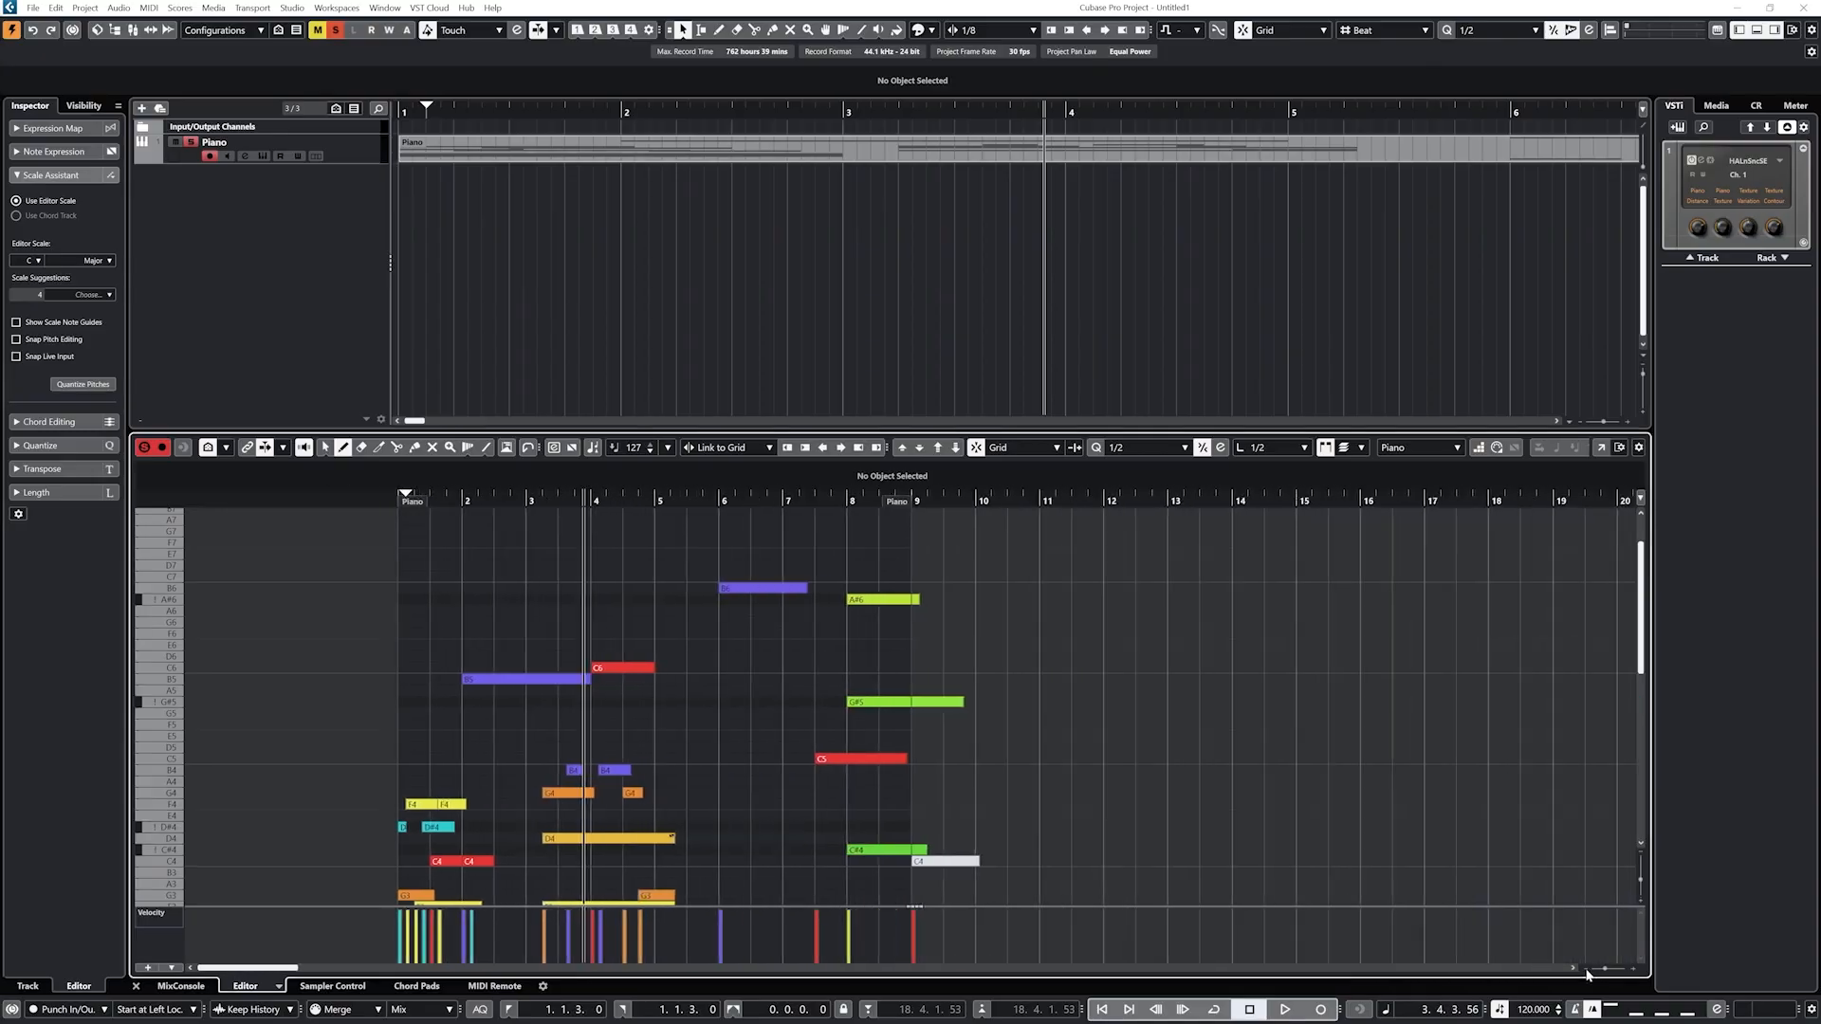
left_click(1587, 969)
left_click(247, 447)
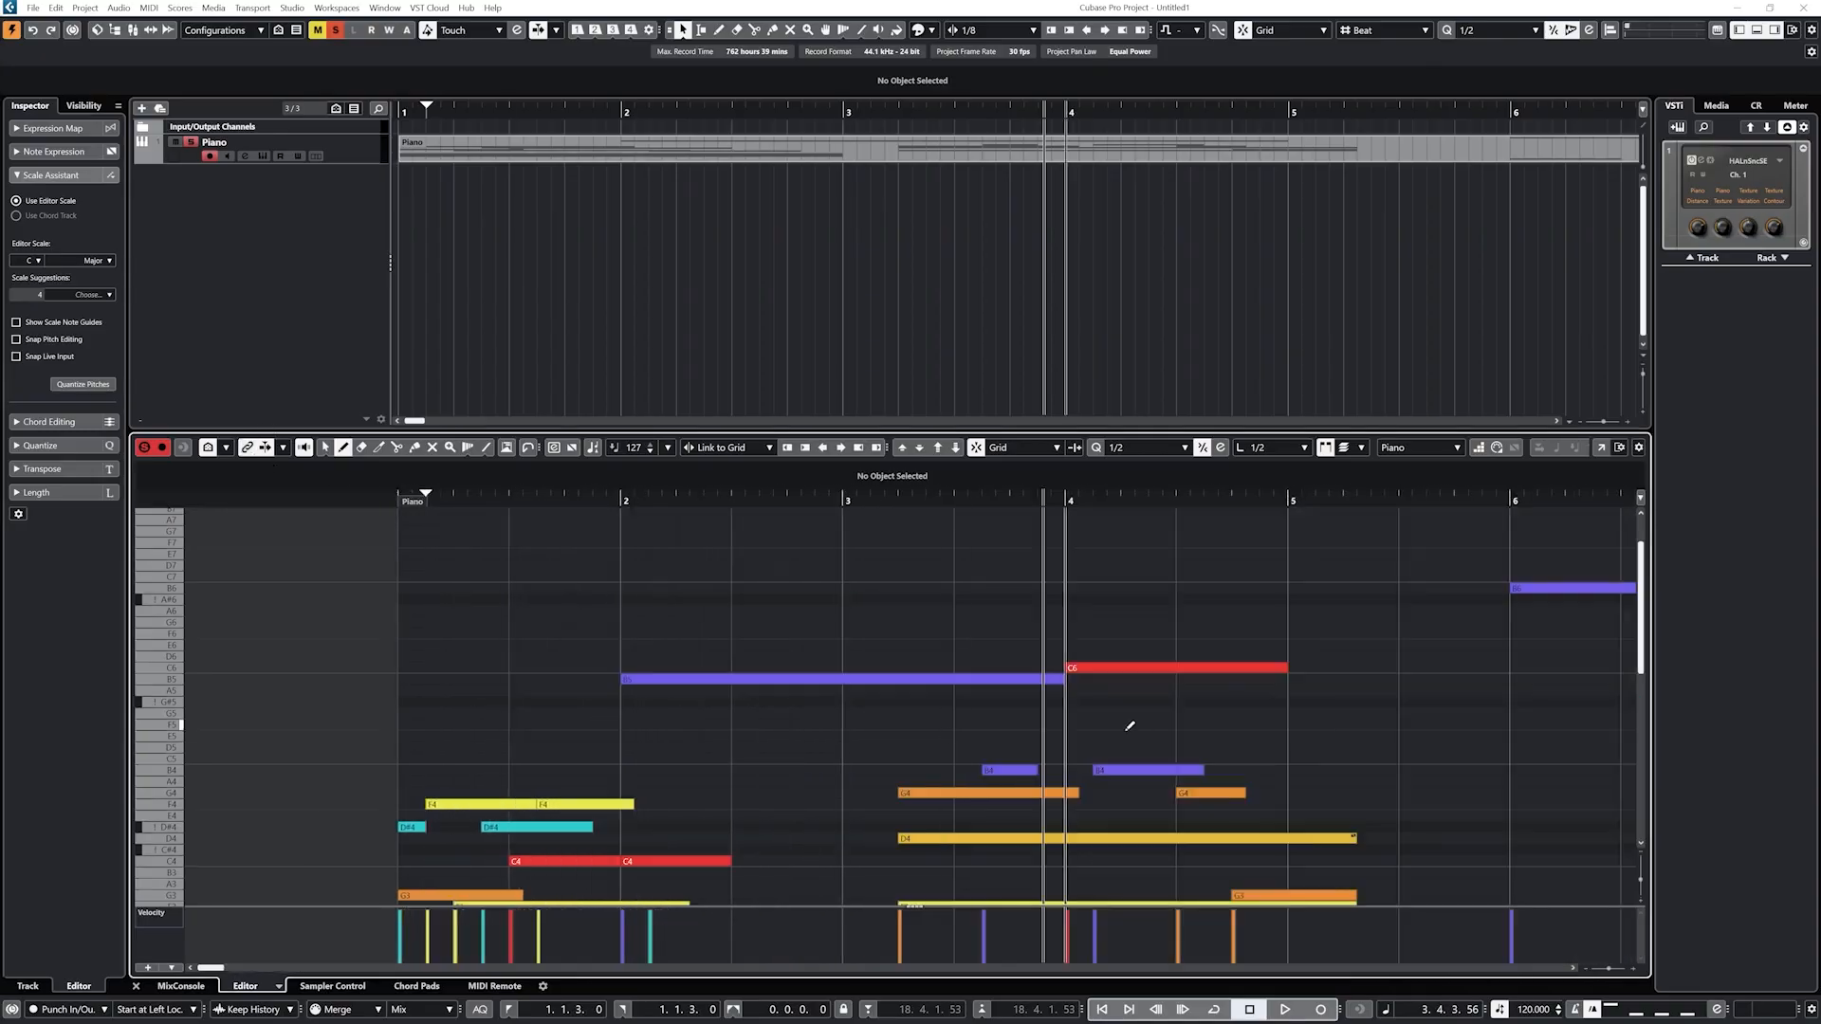
left_click(1587, 969)
left_click(1587, 970)
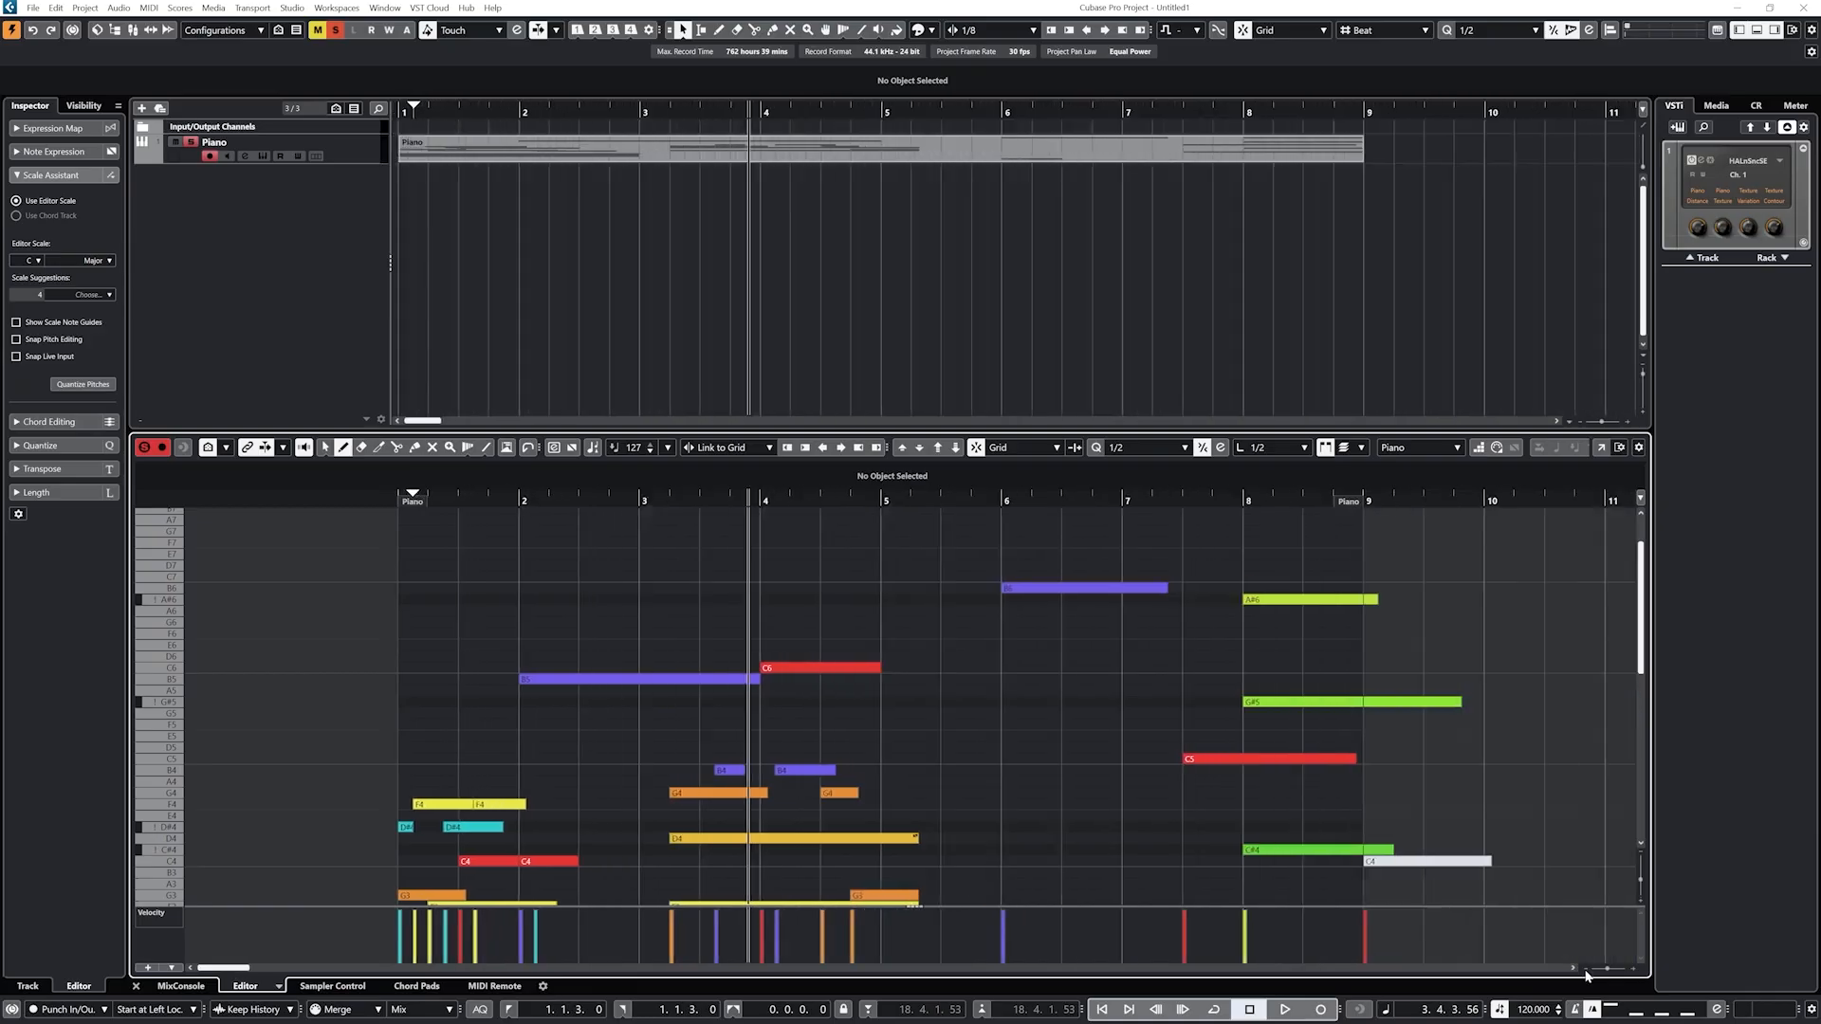
left_click(1587, 970)
left_click(1587, 970)
left_click(1587, 971)
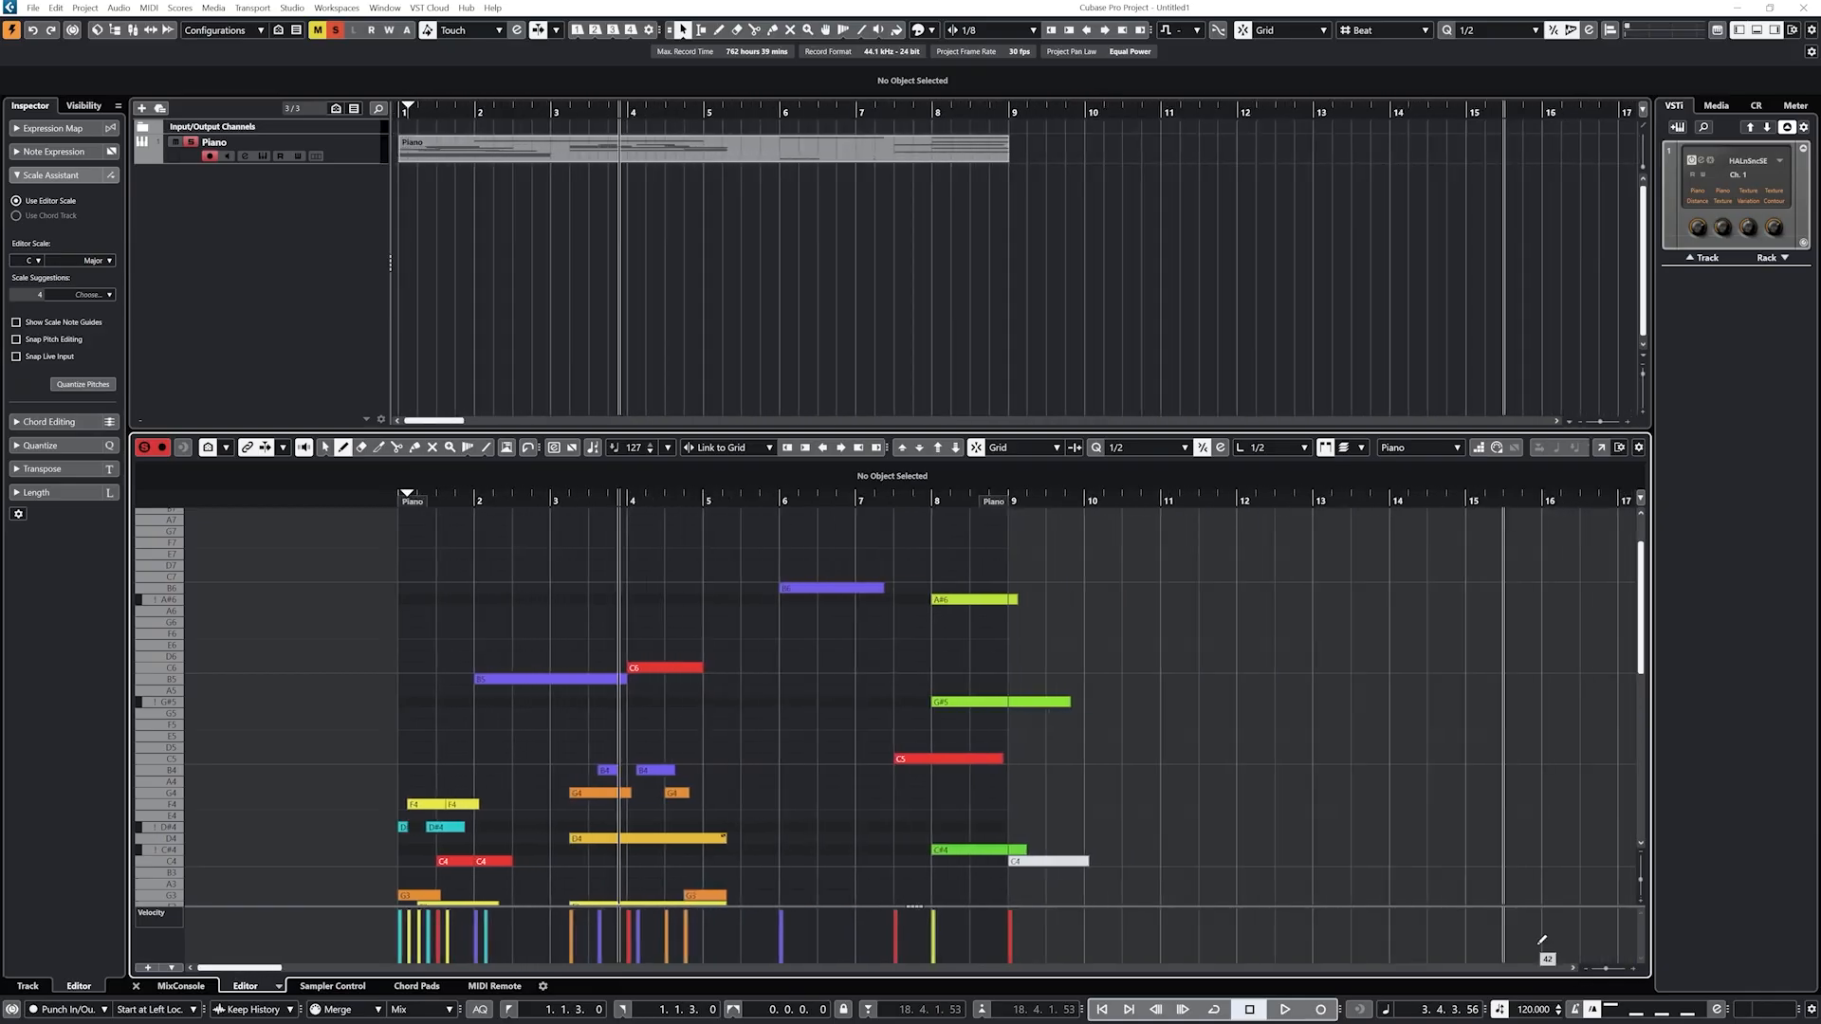
- Play the Piano part from mid-bar 6 past its end at bar 9, and stop
left_click(818, 107)
key("space")
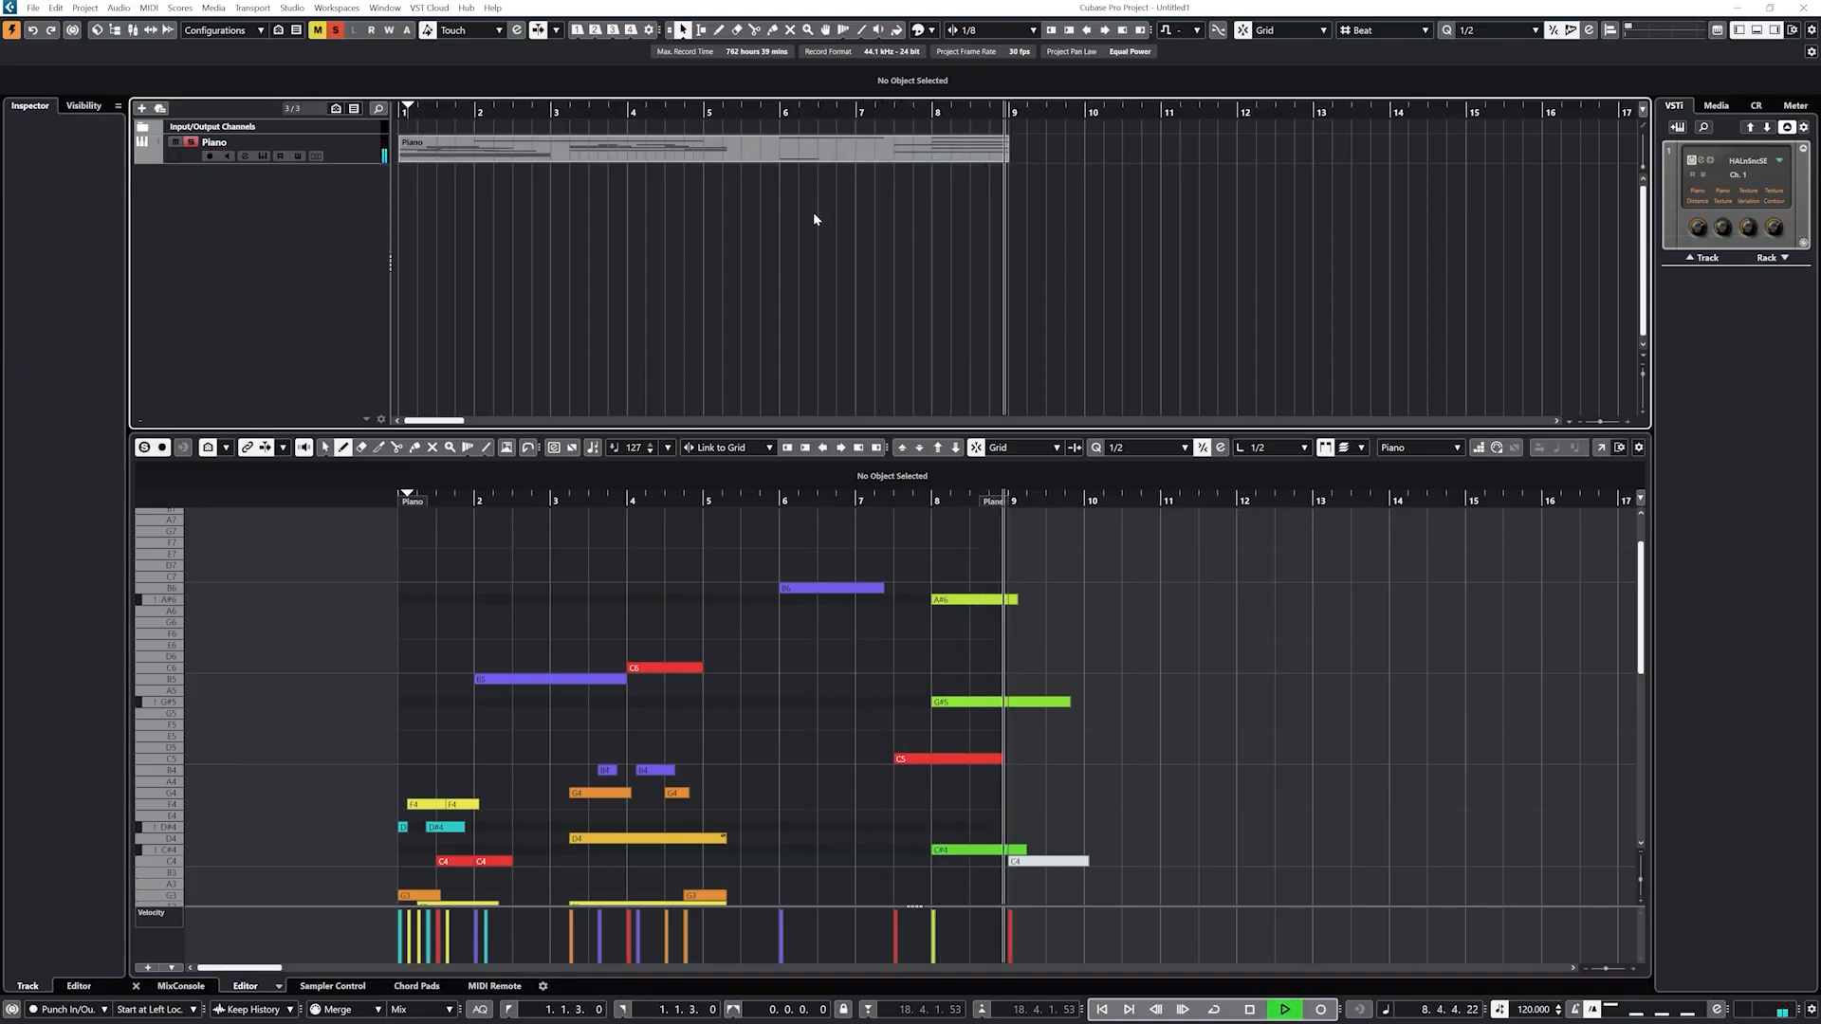
key("space")
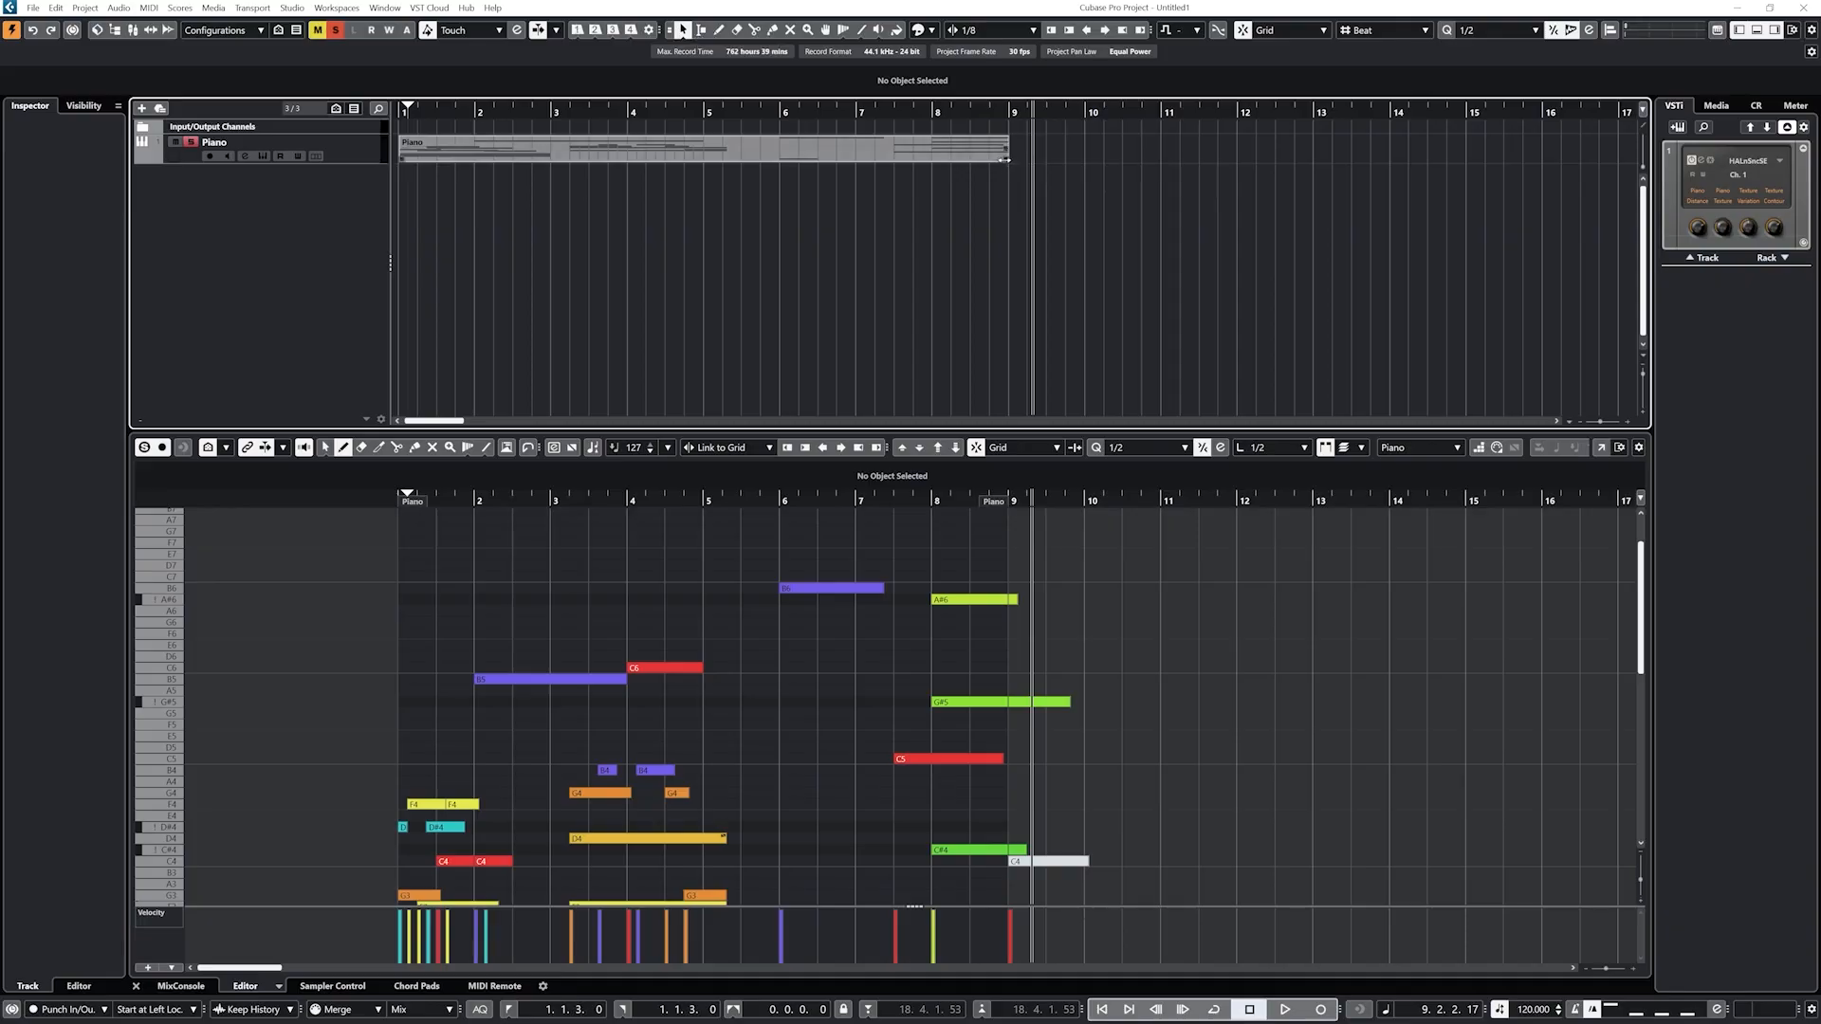
- Extend the Piano part to end at 10.1.1.0, playing it back from bar 8 to hear the added notes
left_click_drag(1006, 168, 1091, 166)
left_click(987, 112)
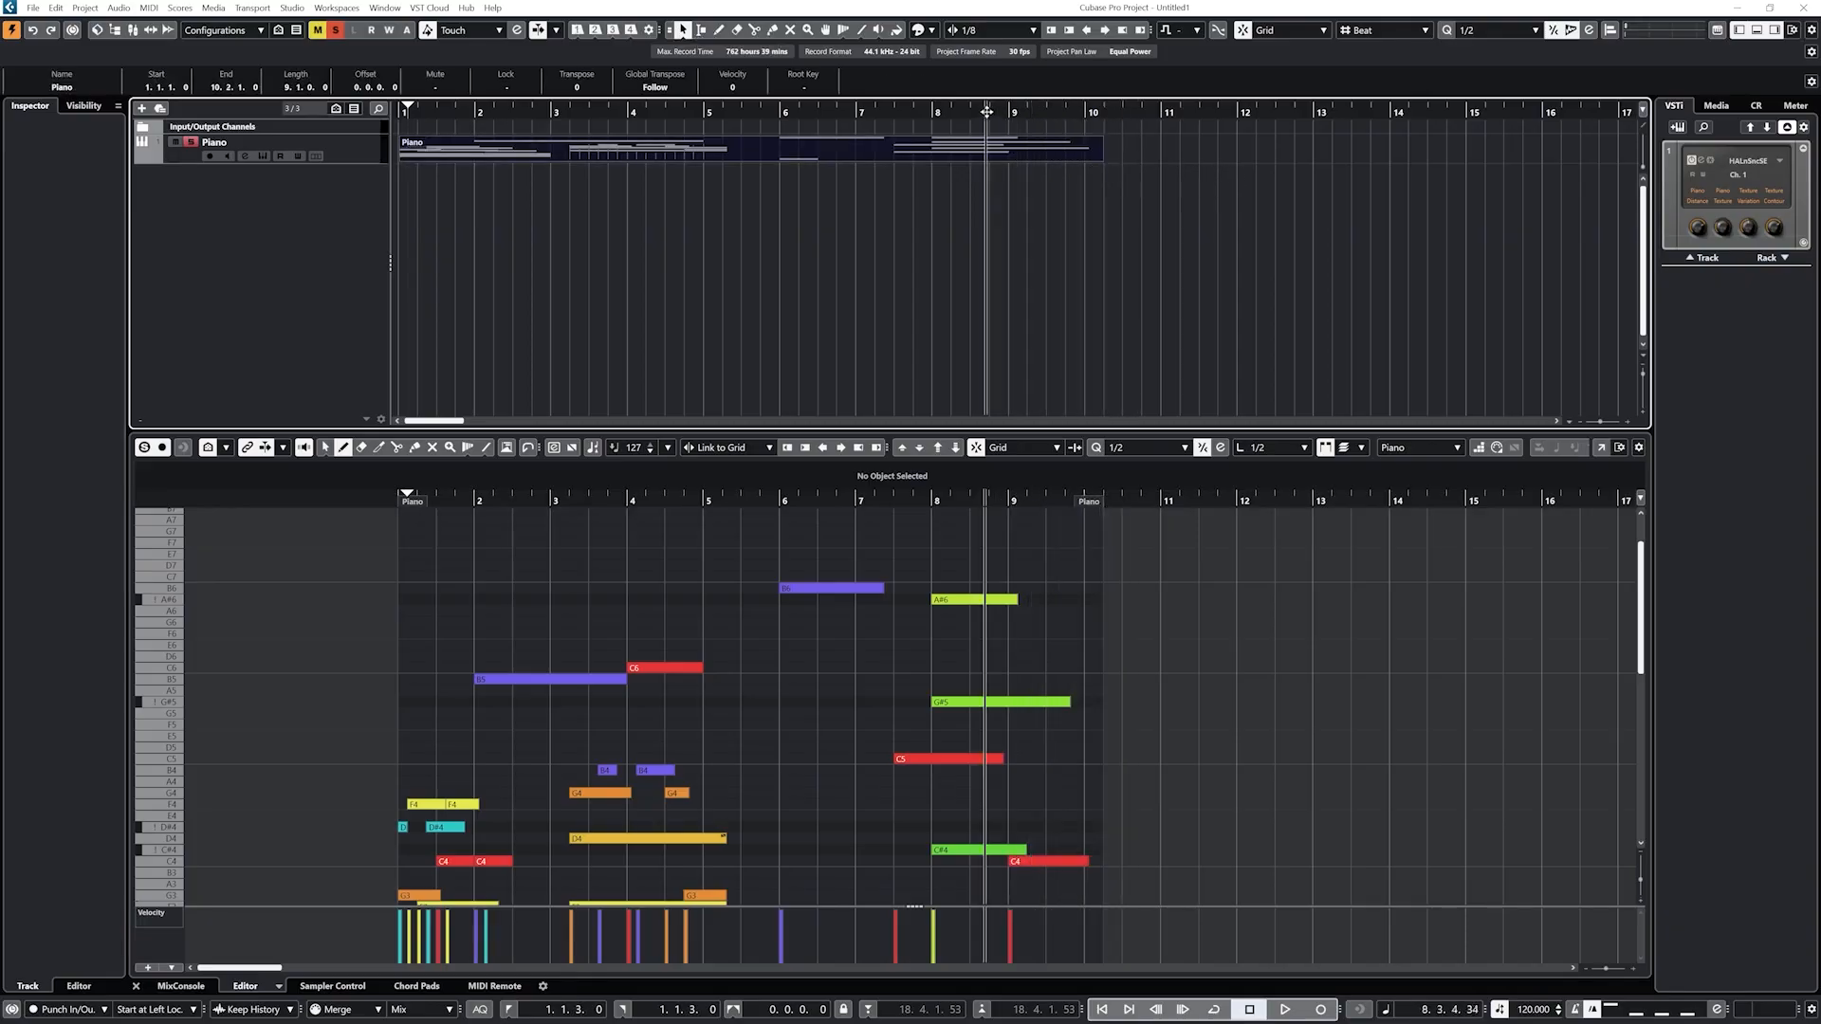
key("space")
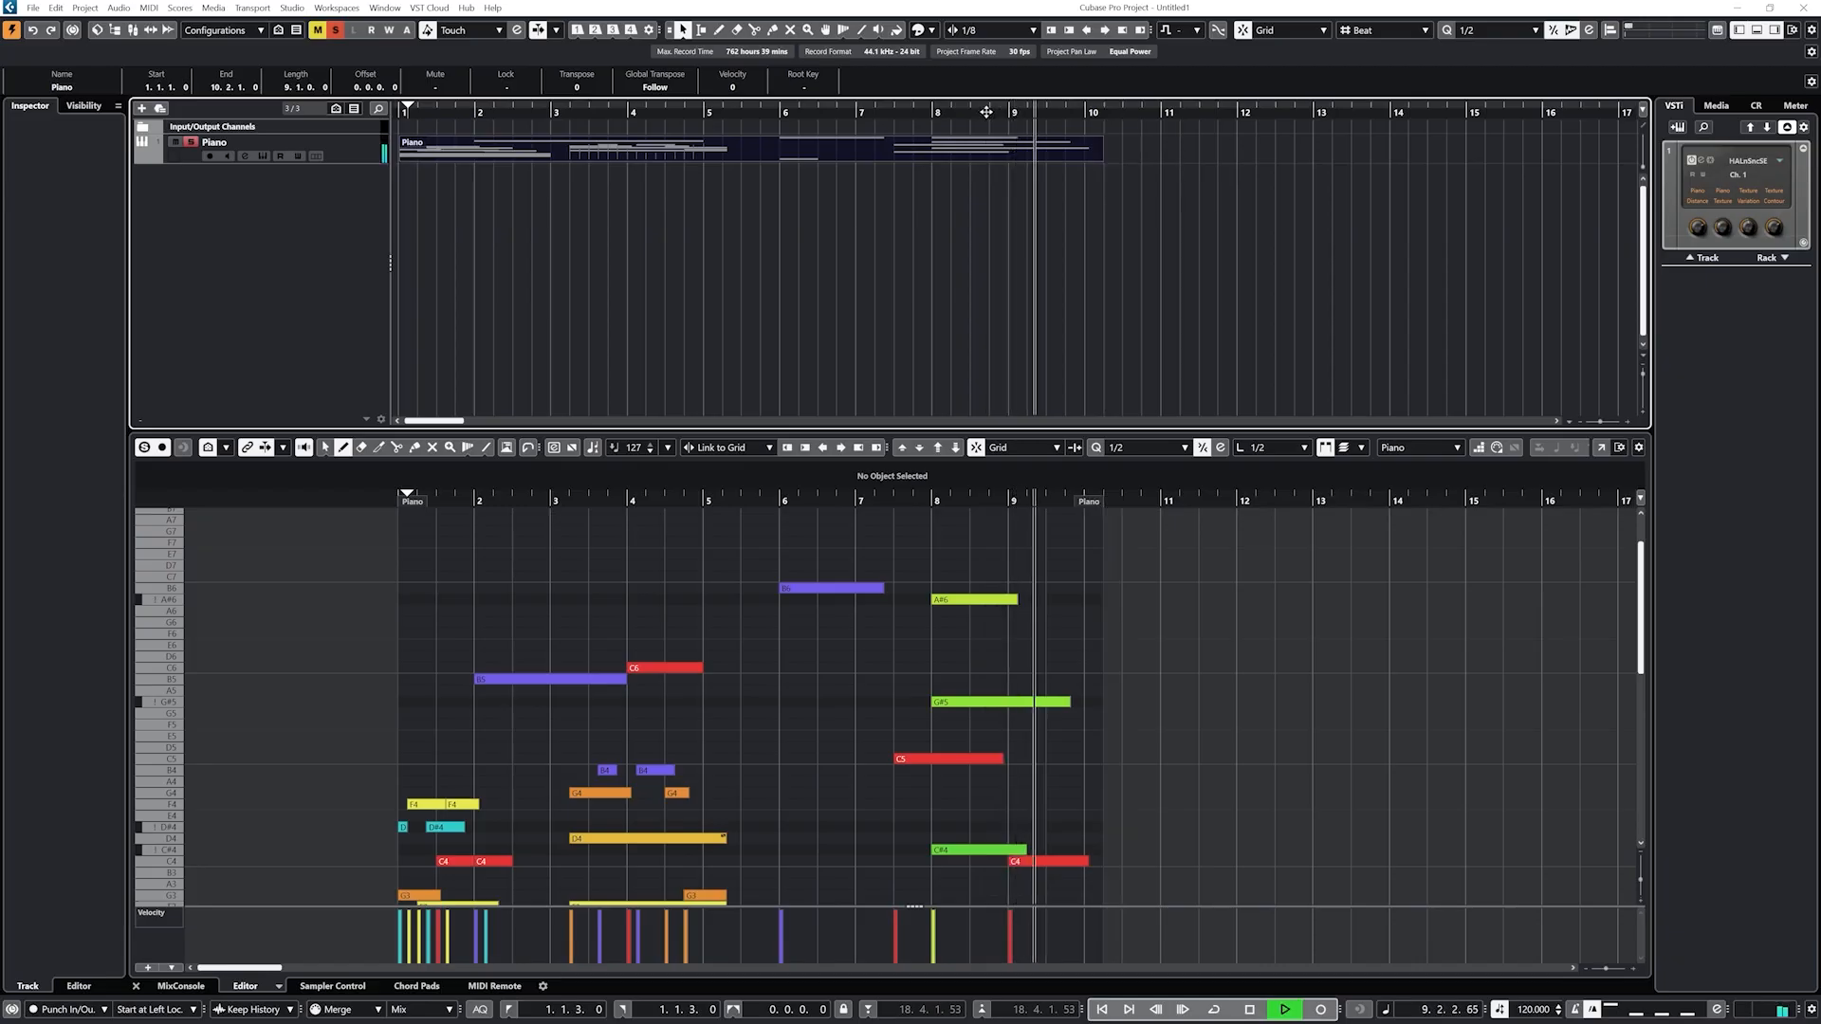
left_click_drag(1102, 162, 1085, 162)
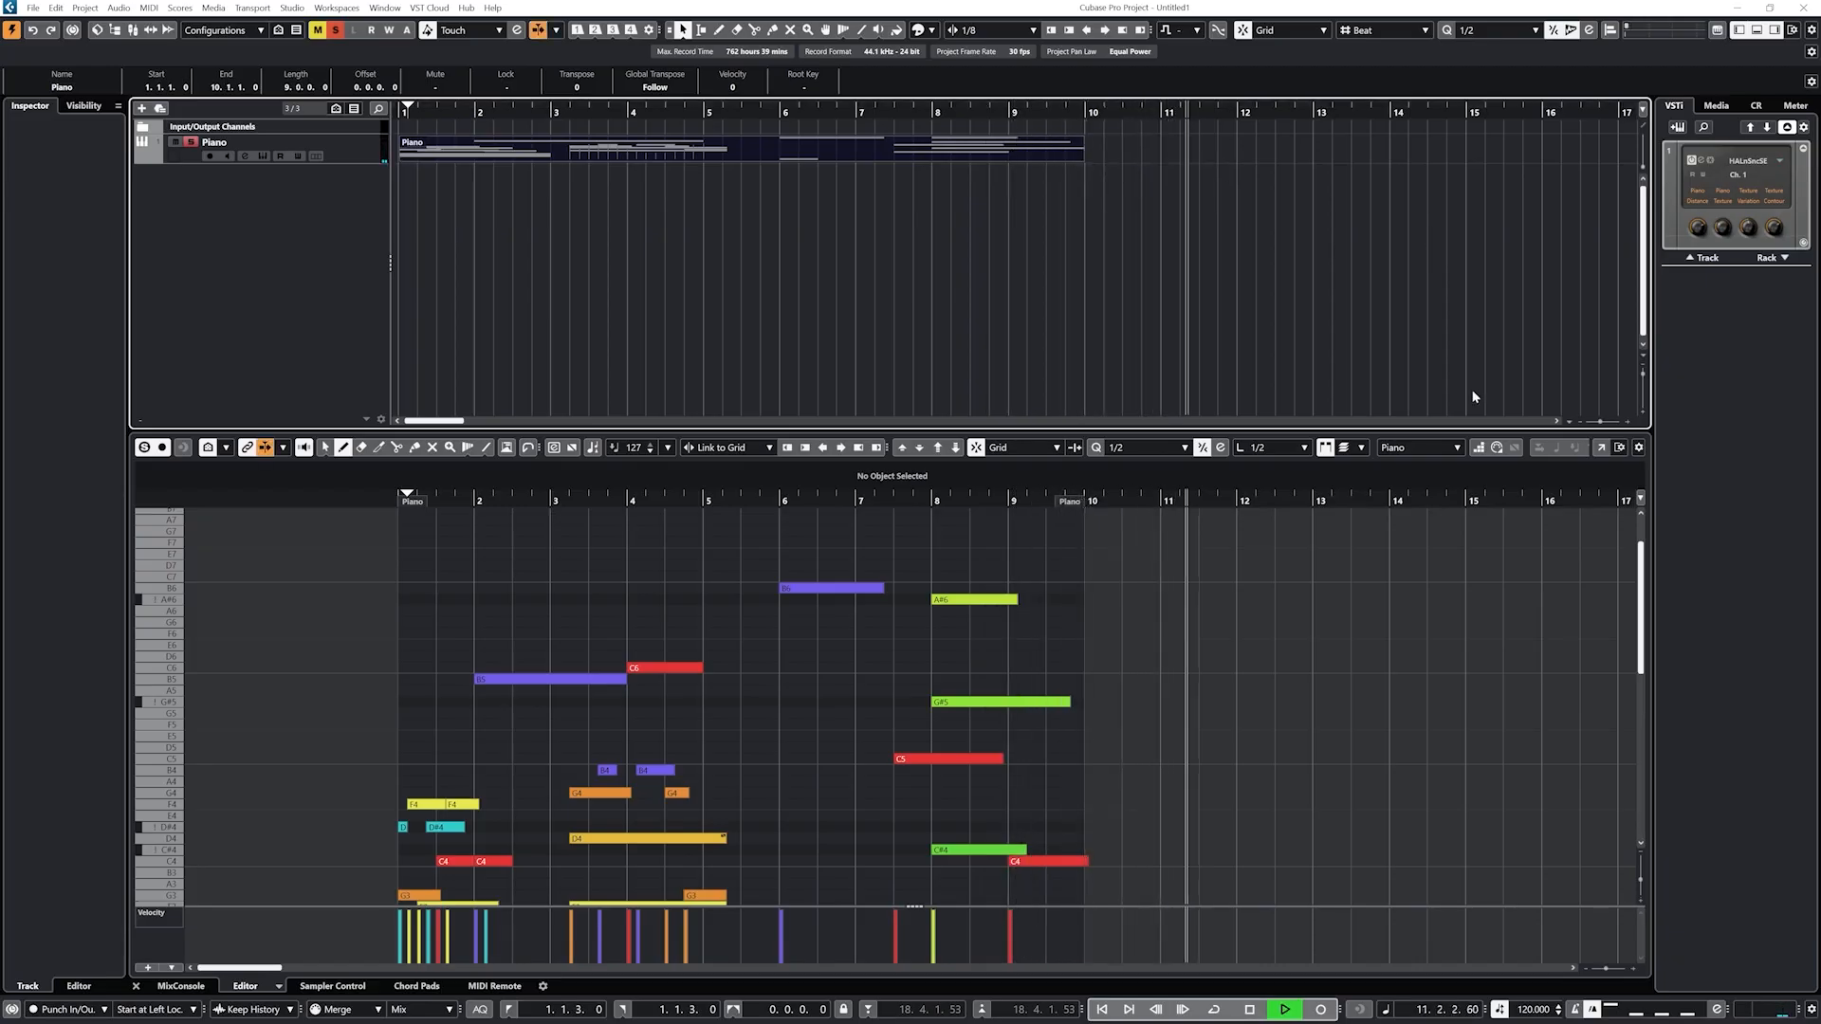
- Hide the part borders in the editor and play the notes from late in bar 8
left_click(1327, 450)
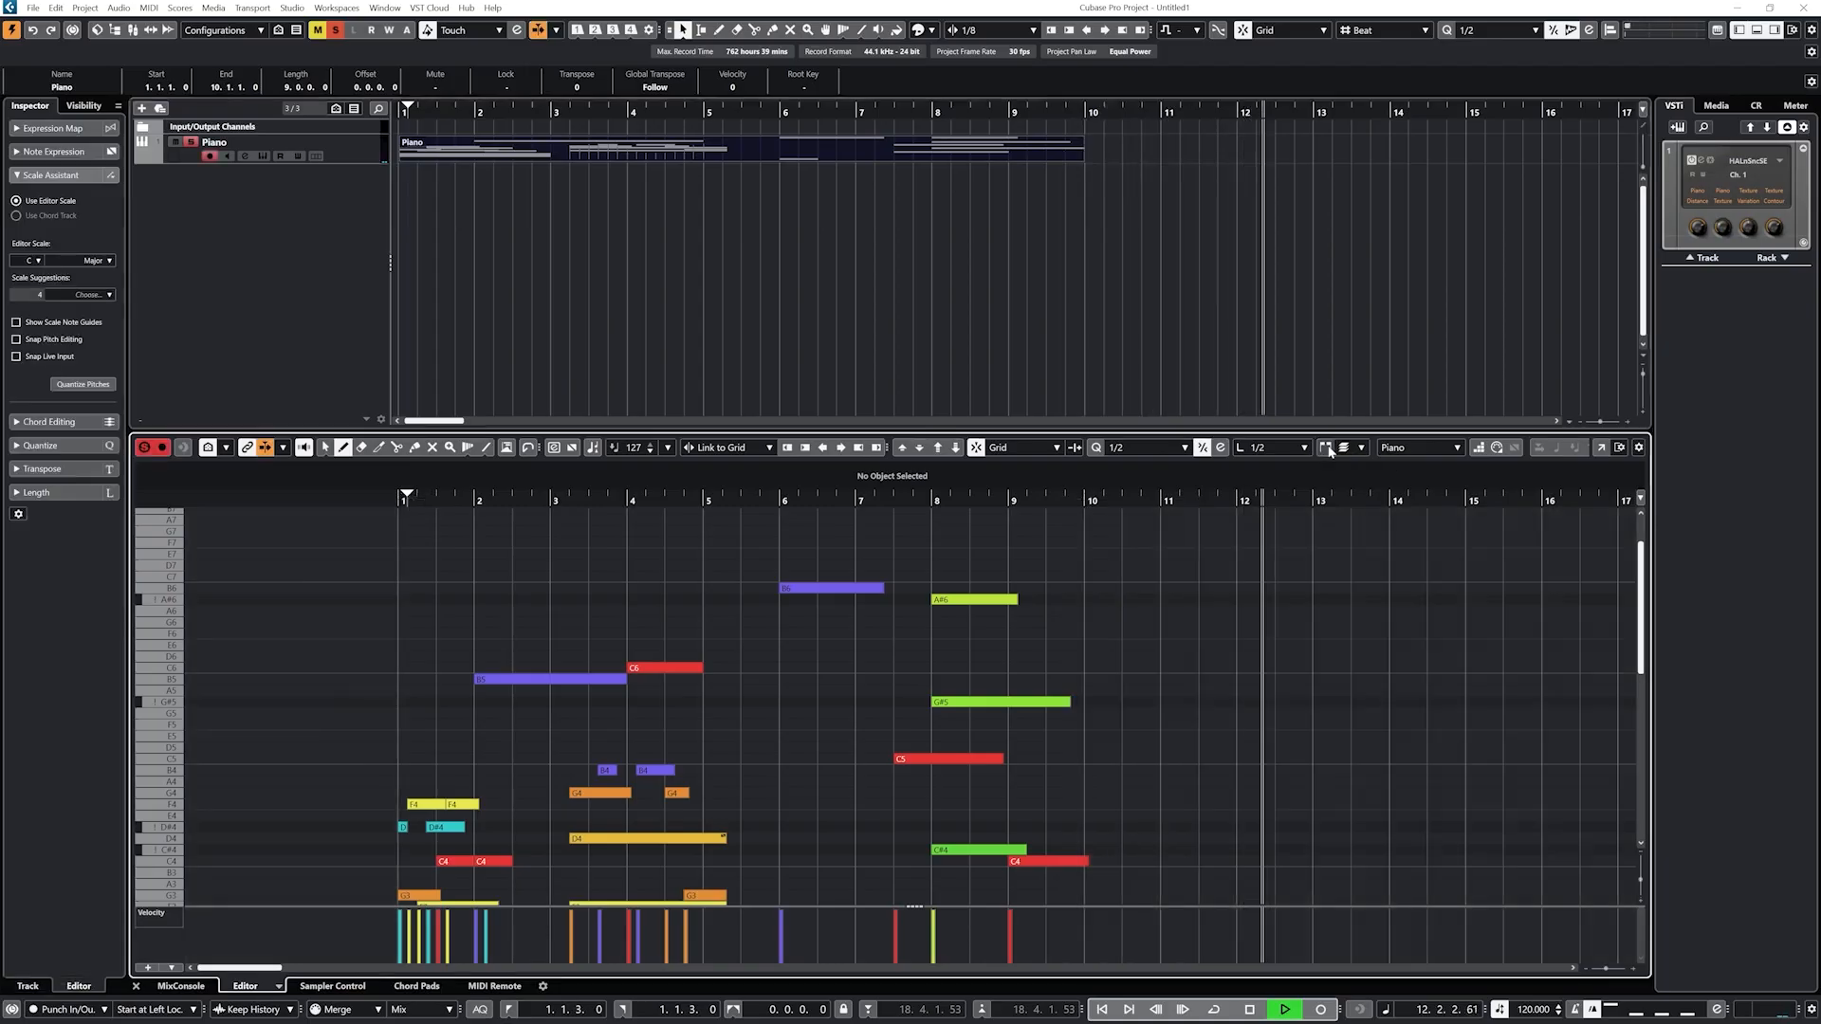
left_click(999, 497)
key("space")
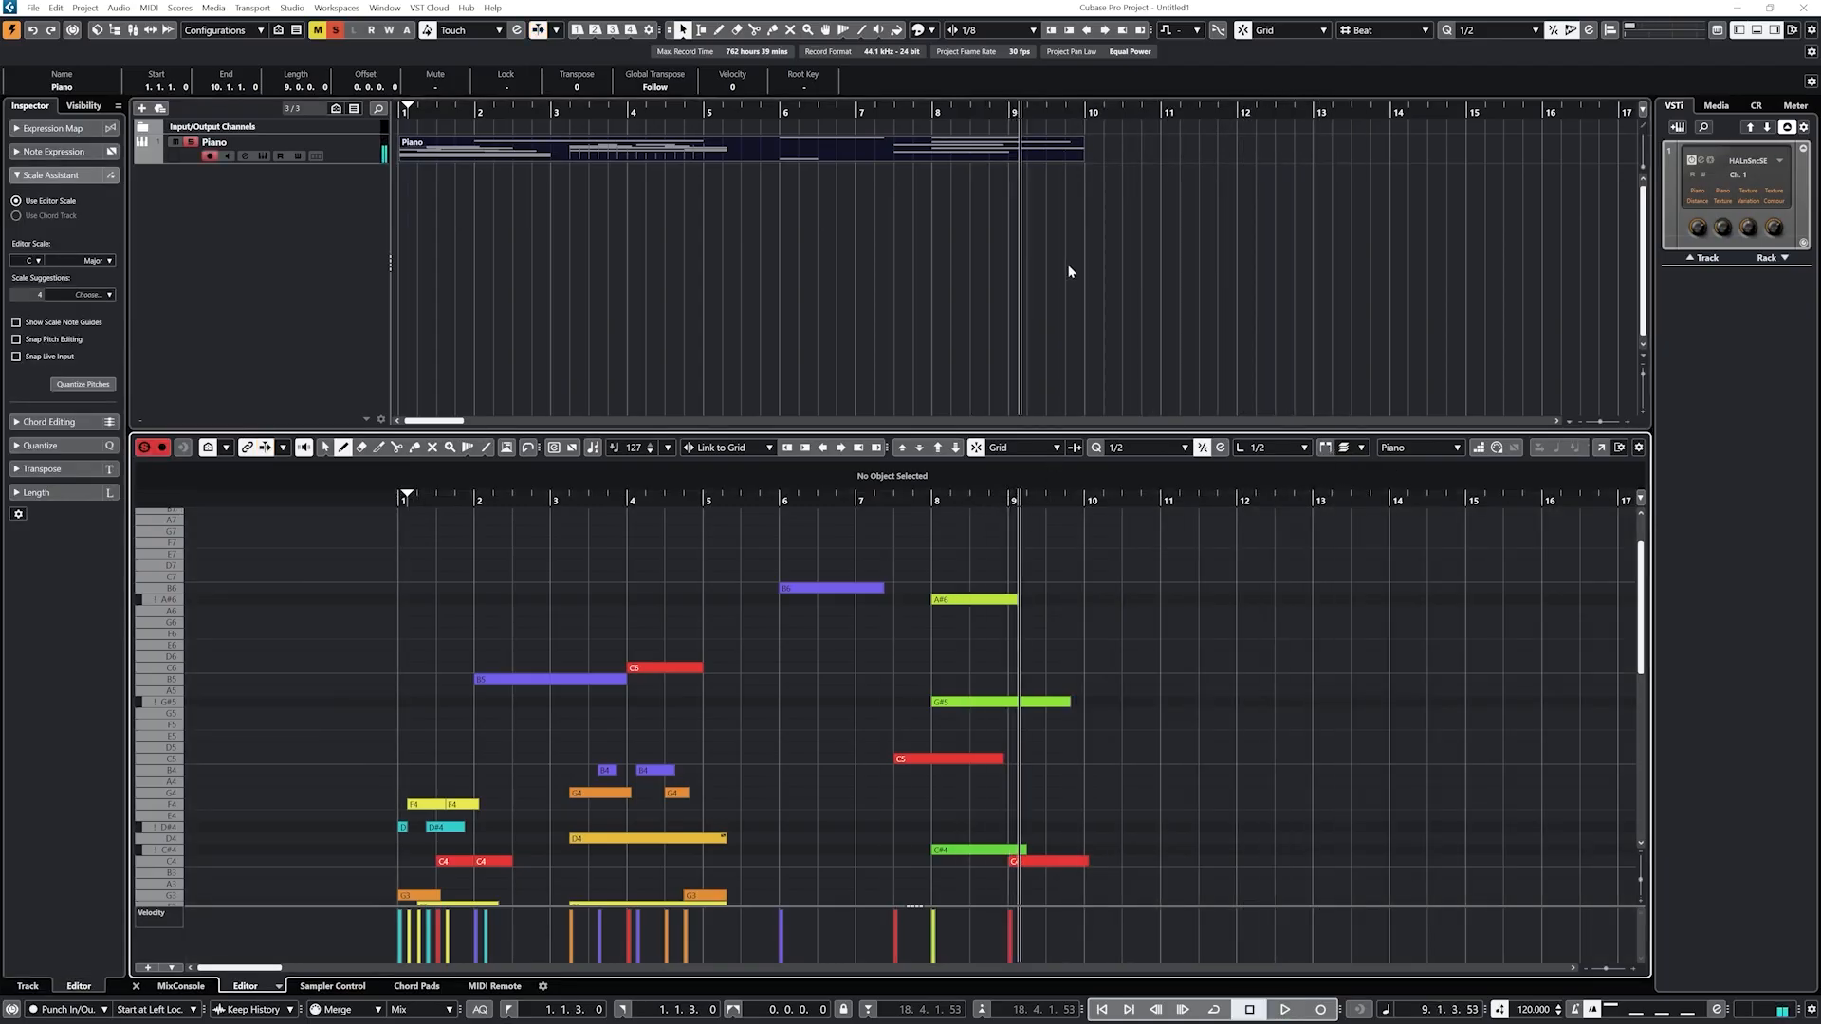
key("space")
key("space")
- Shorten the Piano part to end at 8.1.1.0 and play across its new end from just before bar 7
left_click_drag(1083, 154, 931, 157)
left_click(853, 116)
key("space")
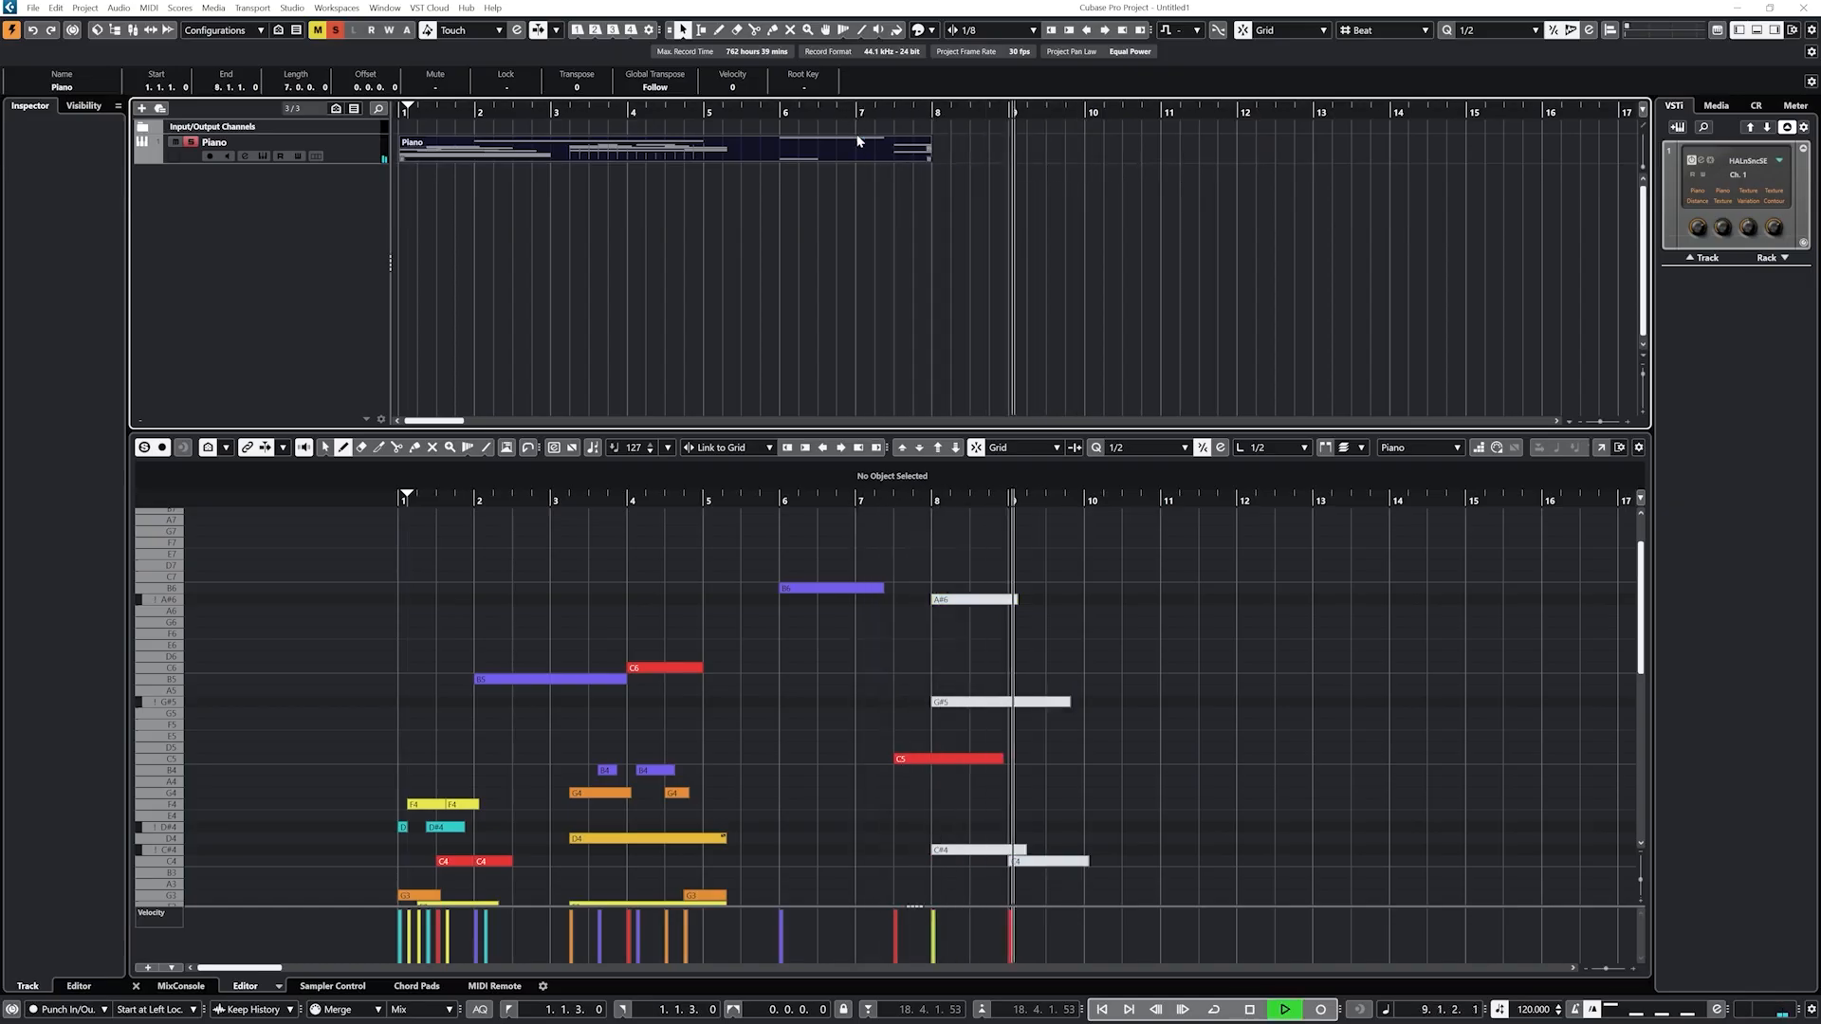
key("space")
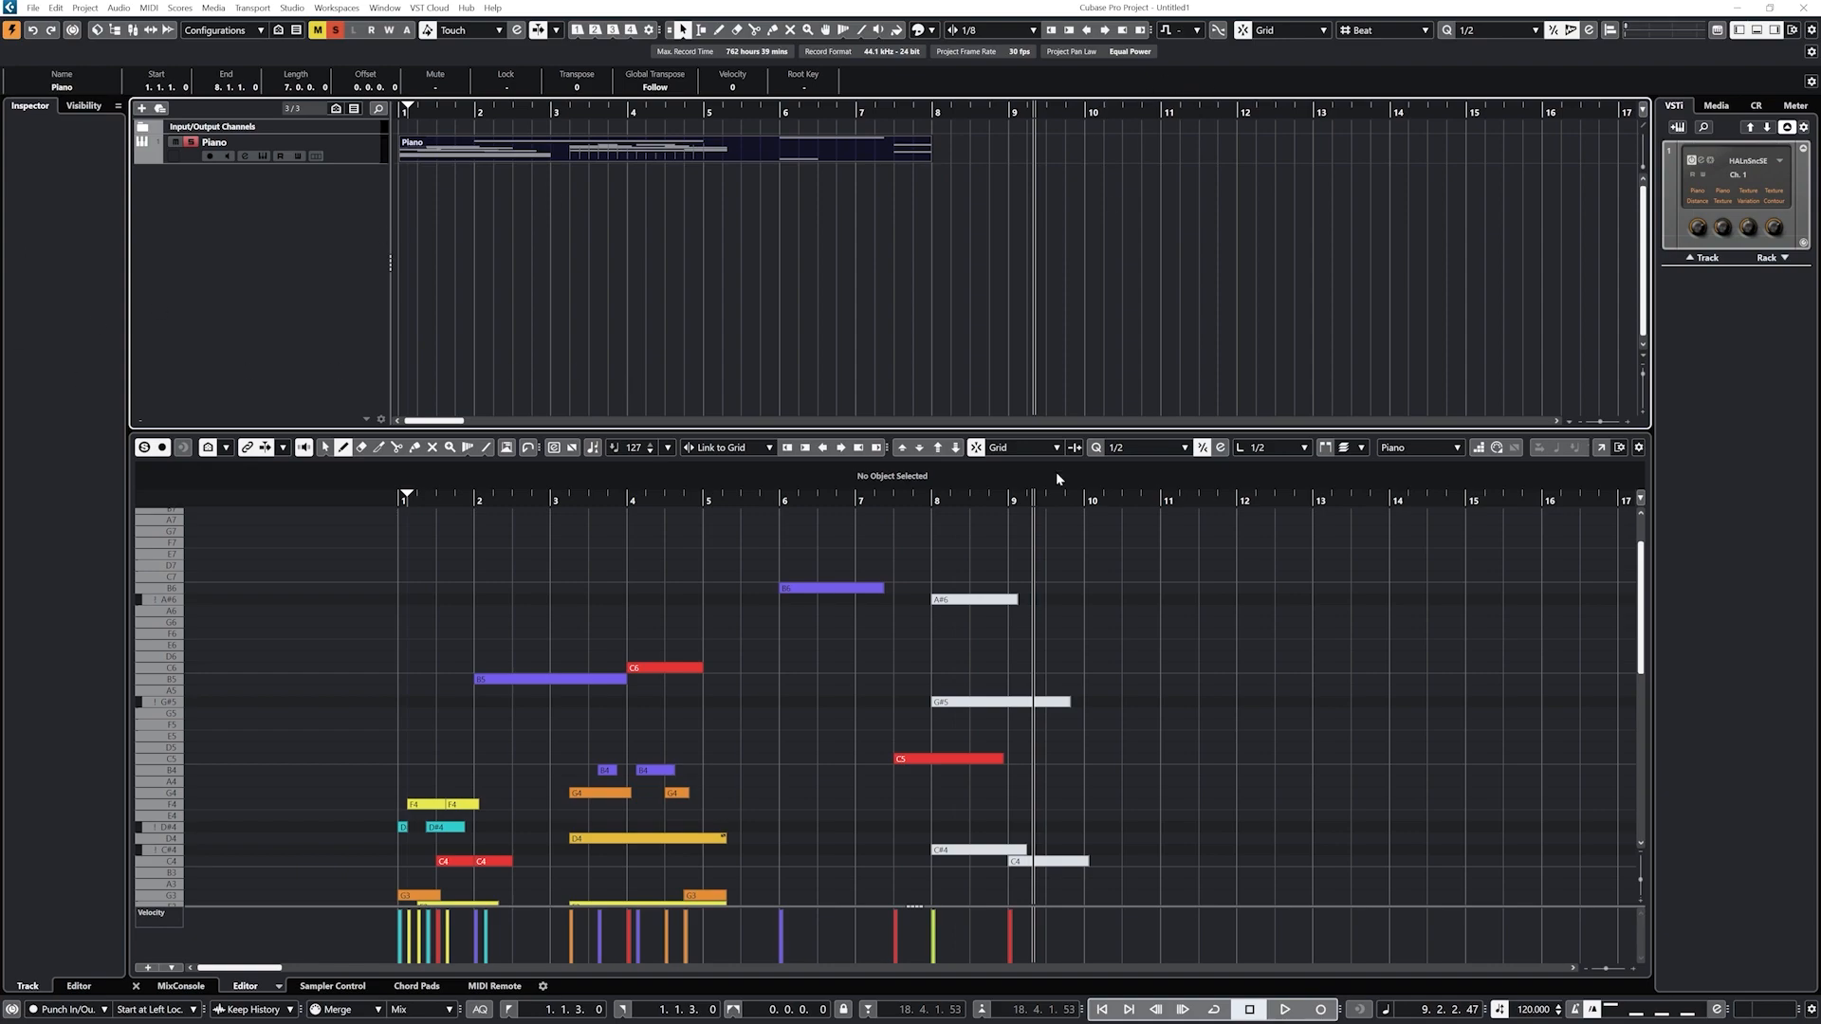
- Choose Piano as the part to edit, and switch Step Input on and back off
left_click(1429, 449)
left_click(1415, 467)
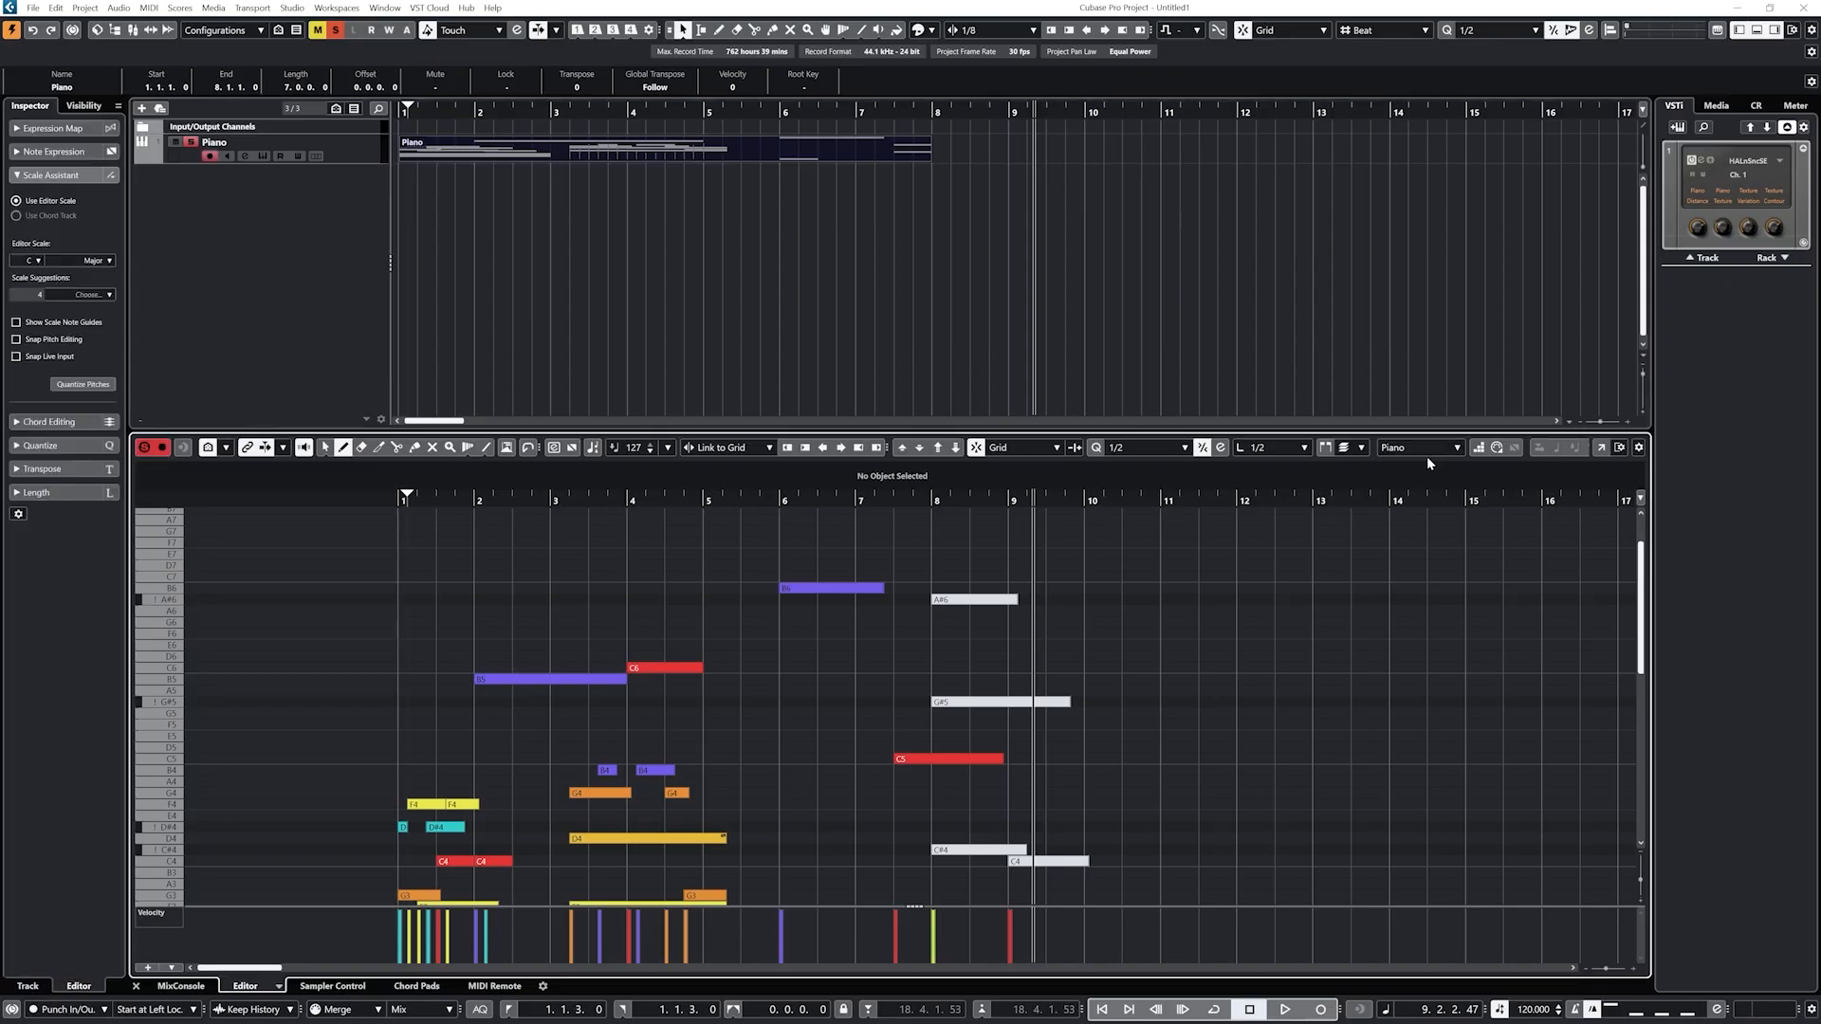
left_click(1478, 449)
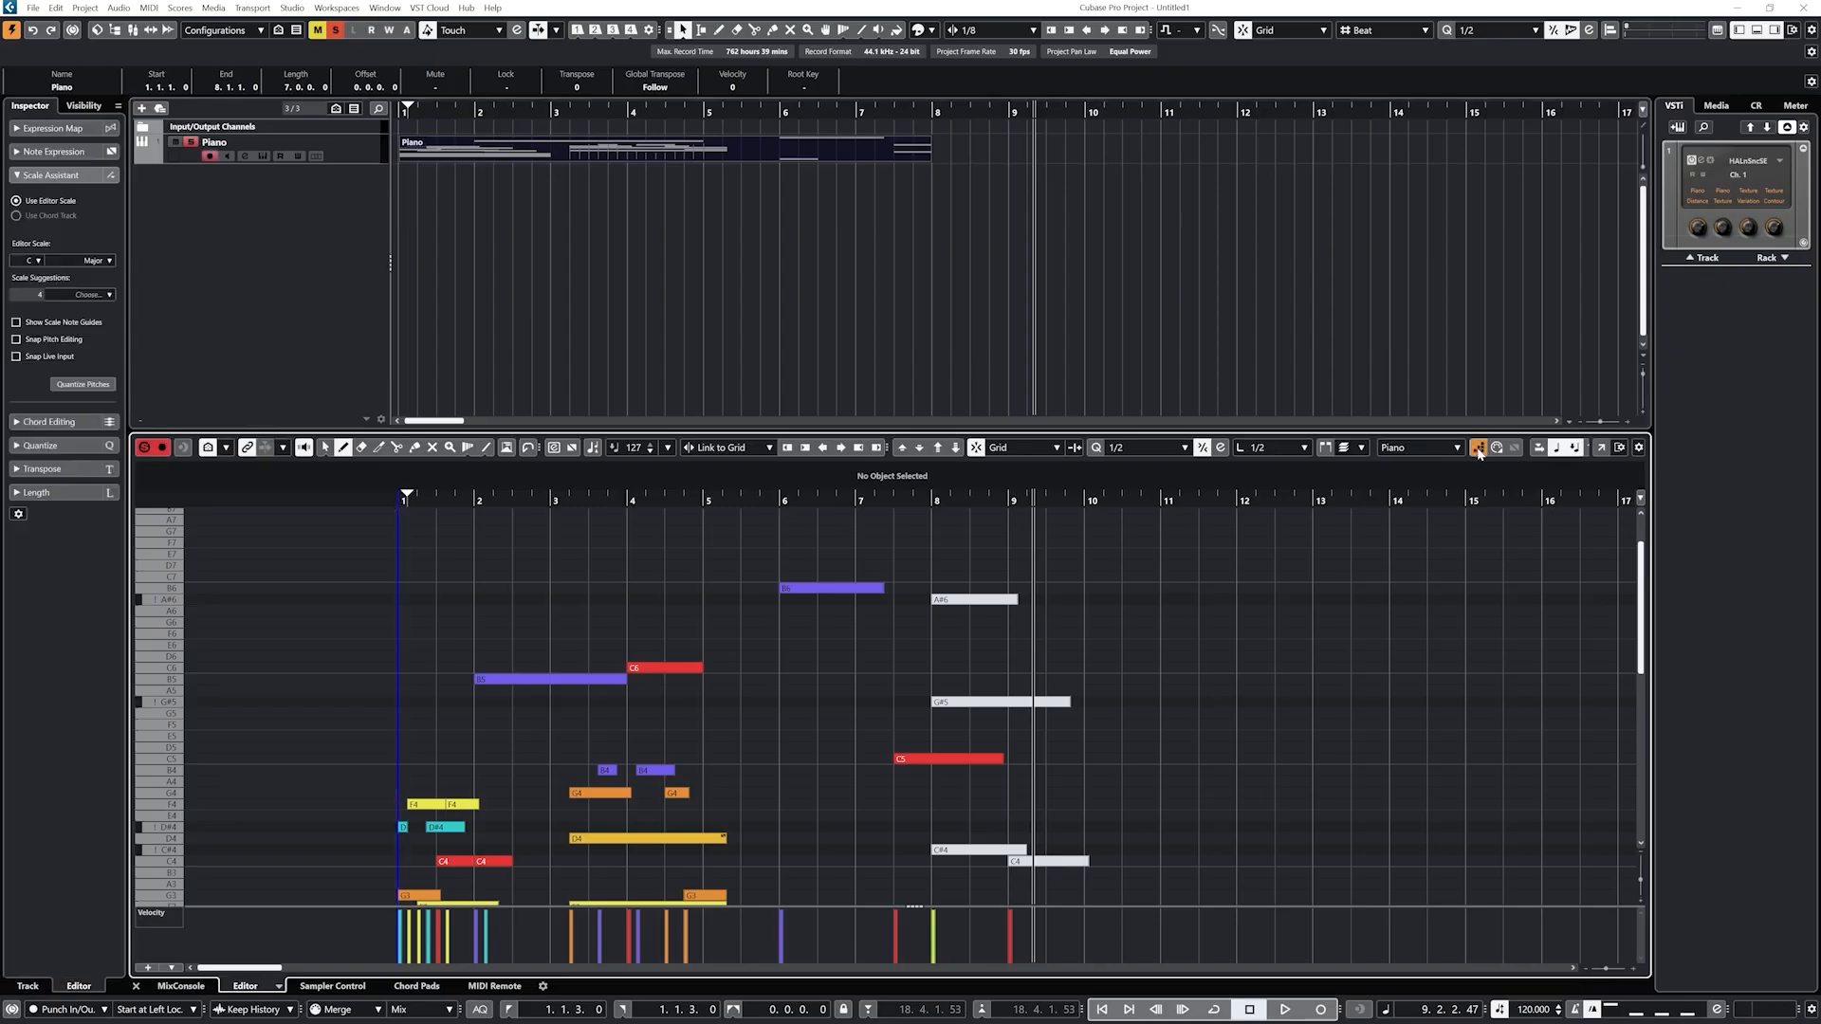
left_click(1479, 451)
- Turn on MIDI Input, try toggling Note Expression MIDI Input, and open the Key Editor in a separate window
left_click(1497, 449)
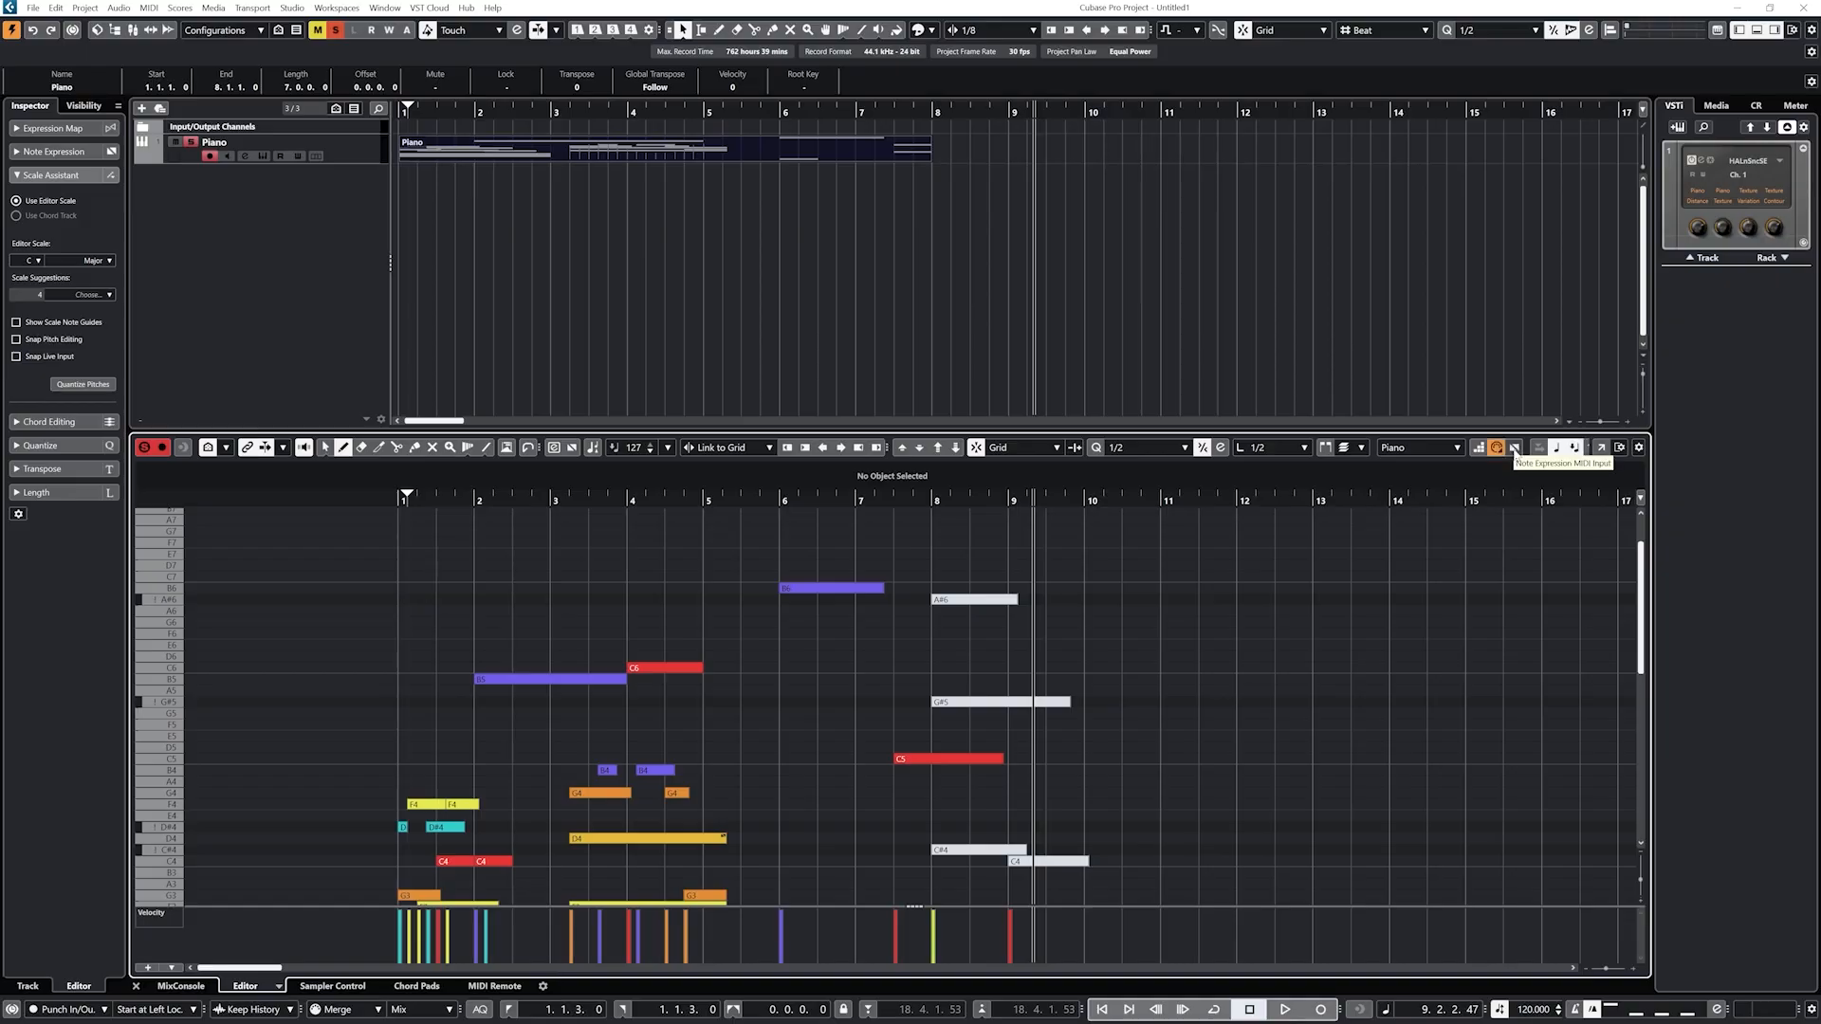
left_click(1515, 452)
left_click(1515, 451)
left_click(1600, 446)
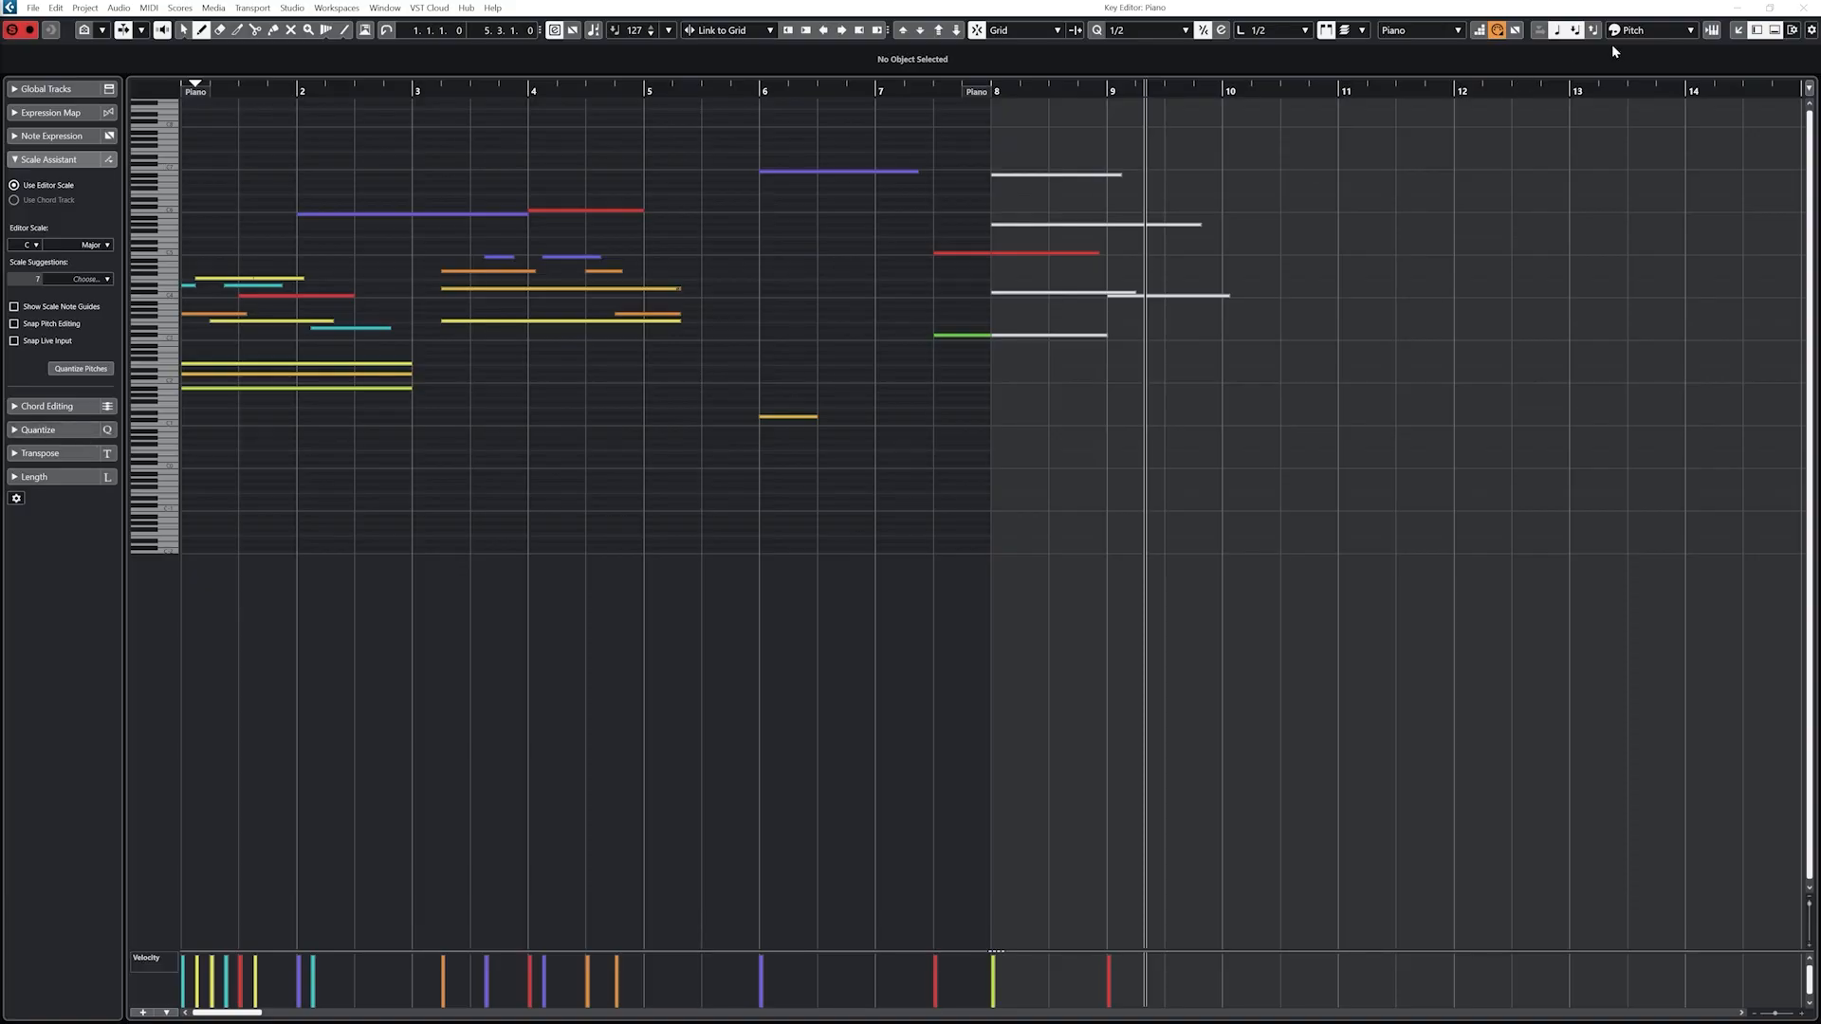
- Try coloring the notes by Velocity, Channel and Part
left_click(1655, 32)
left_click(1643, 47)
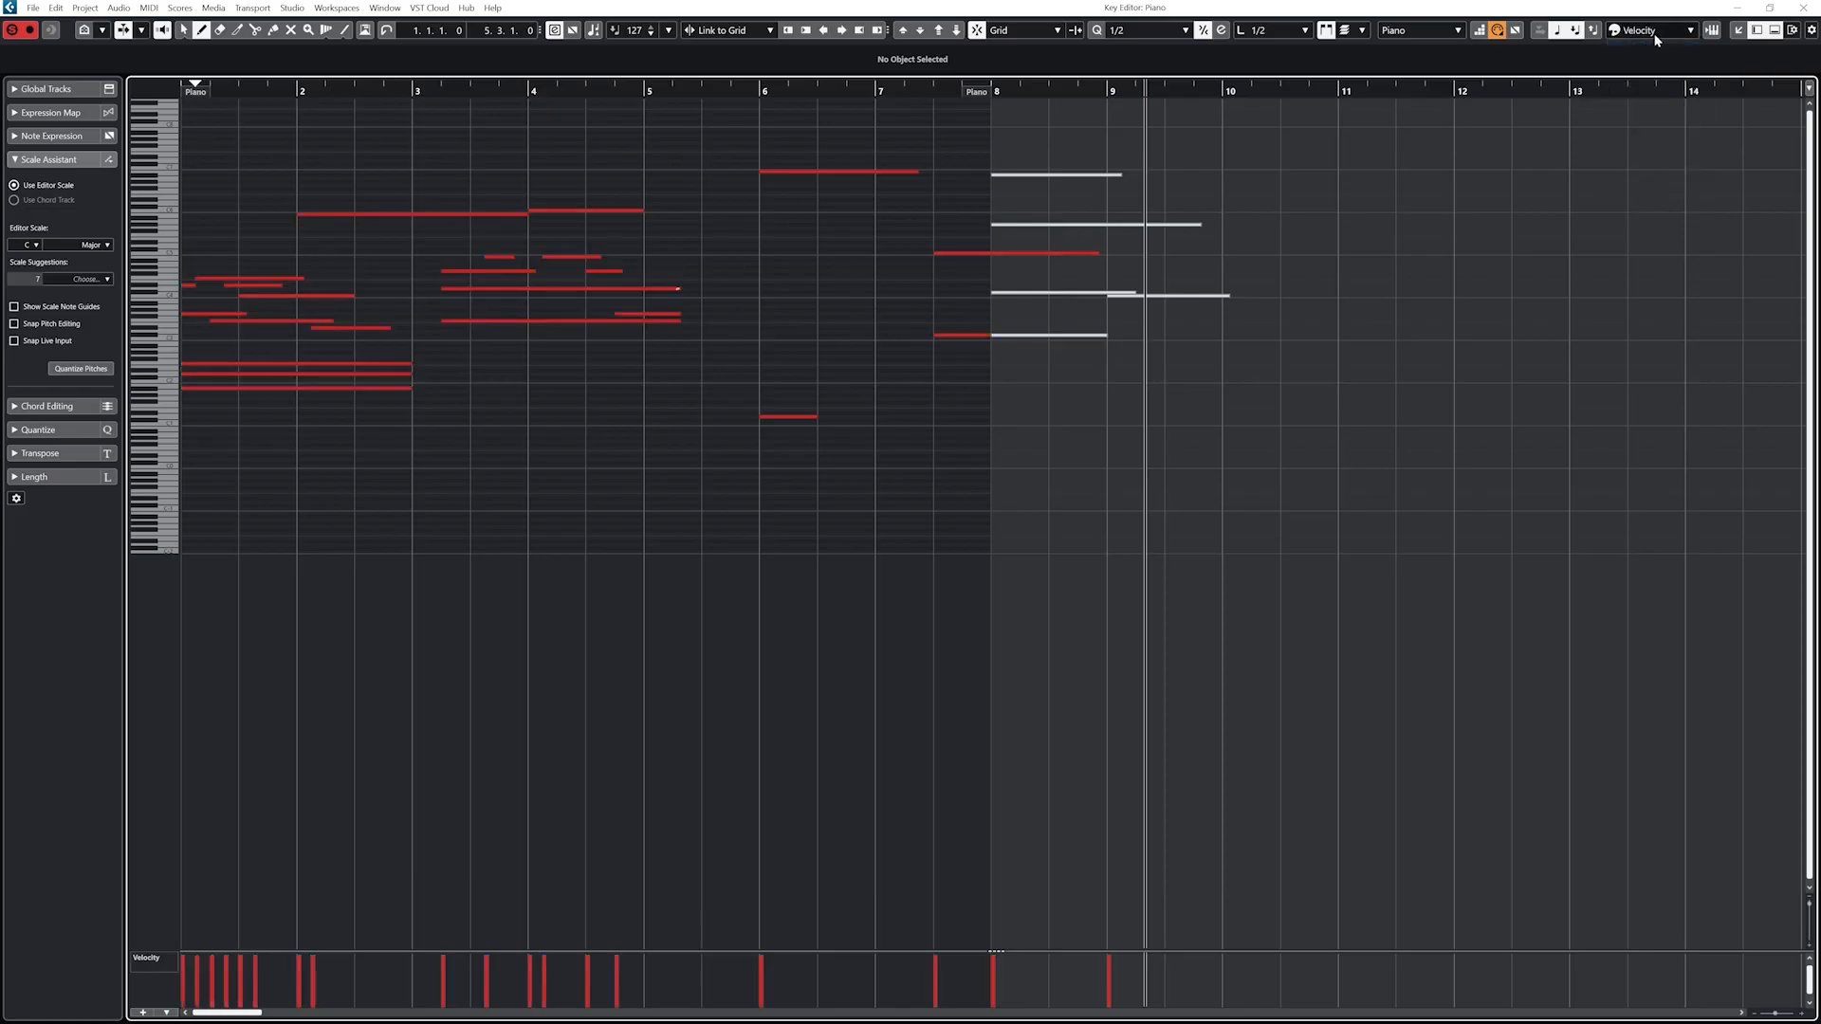
left_click(1651, 29)
left_click(1642, 78)
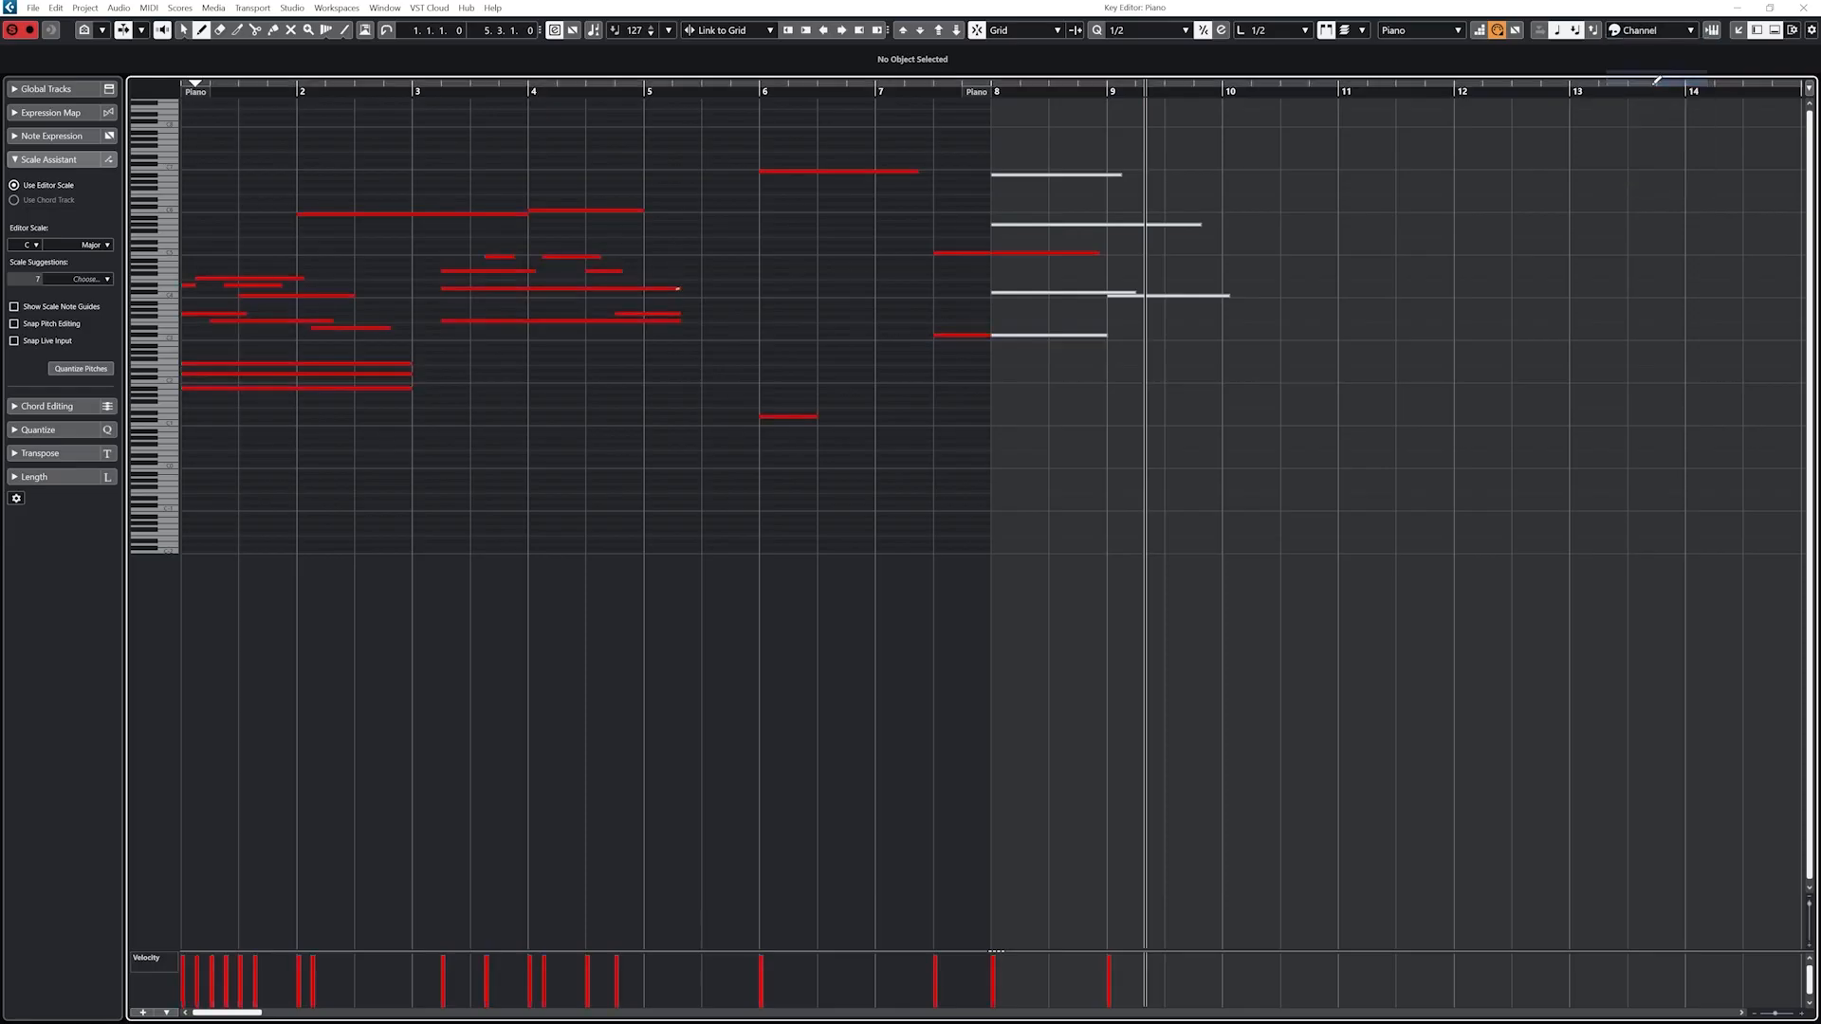
left_click(1660, 28)
left_click(1632, 95)
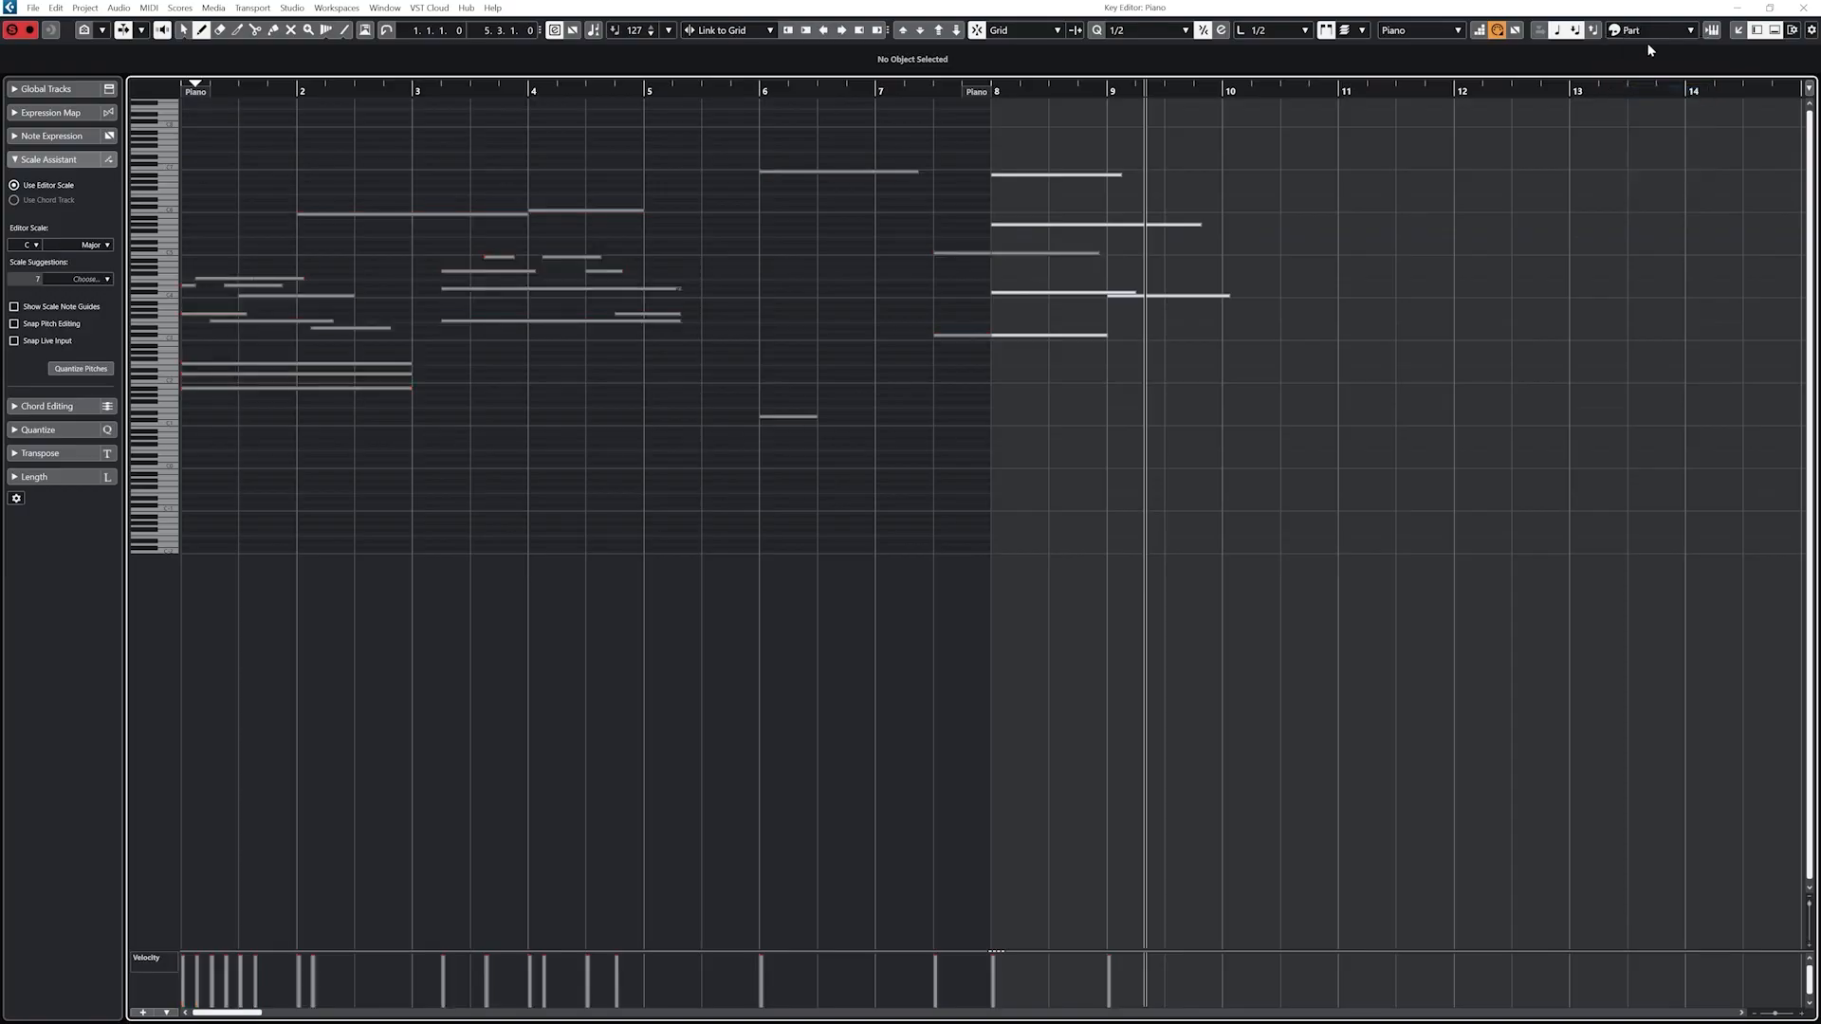
- Try the Voice and Scale/Chords event colors, and set the note coloring back to Pitch
left_click(1651, 35)
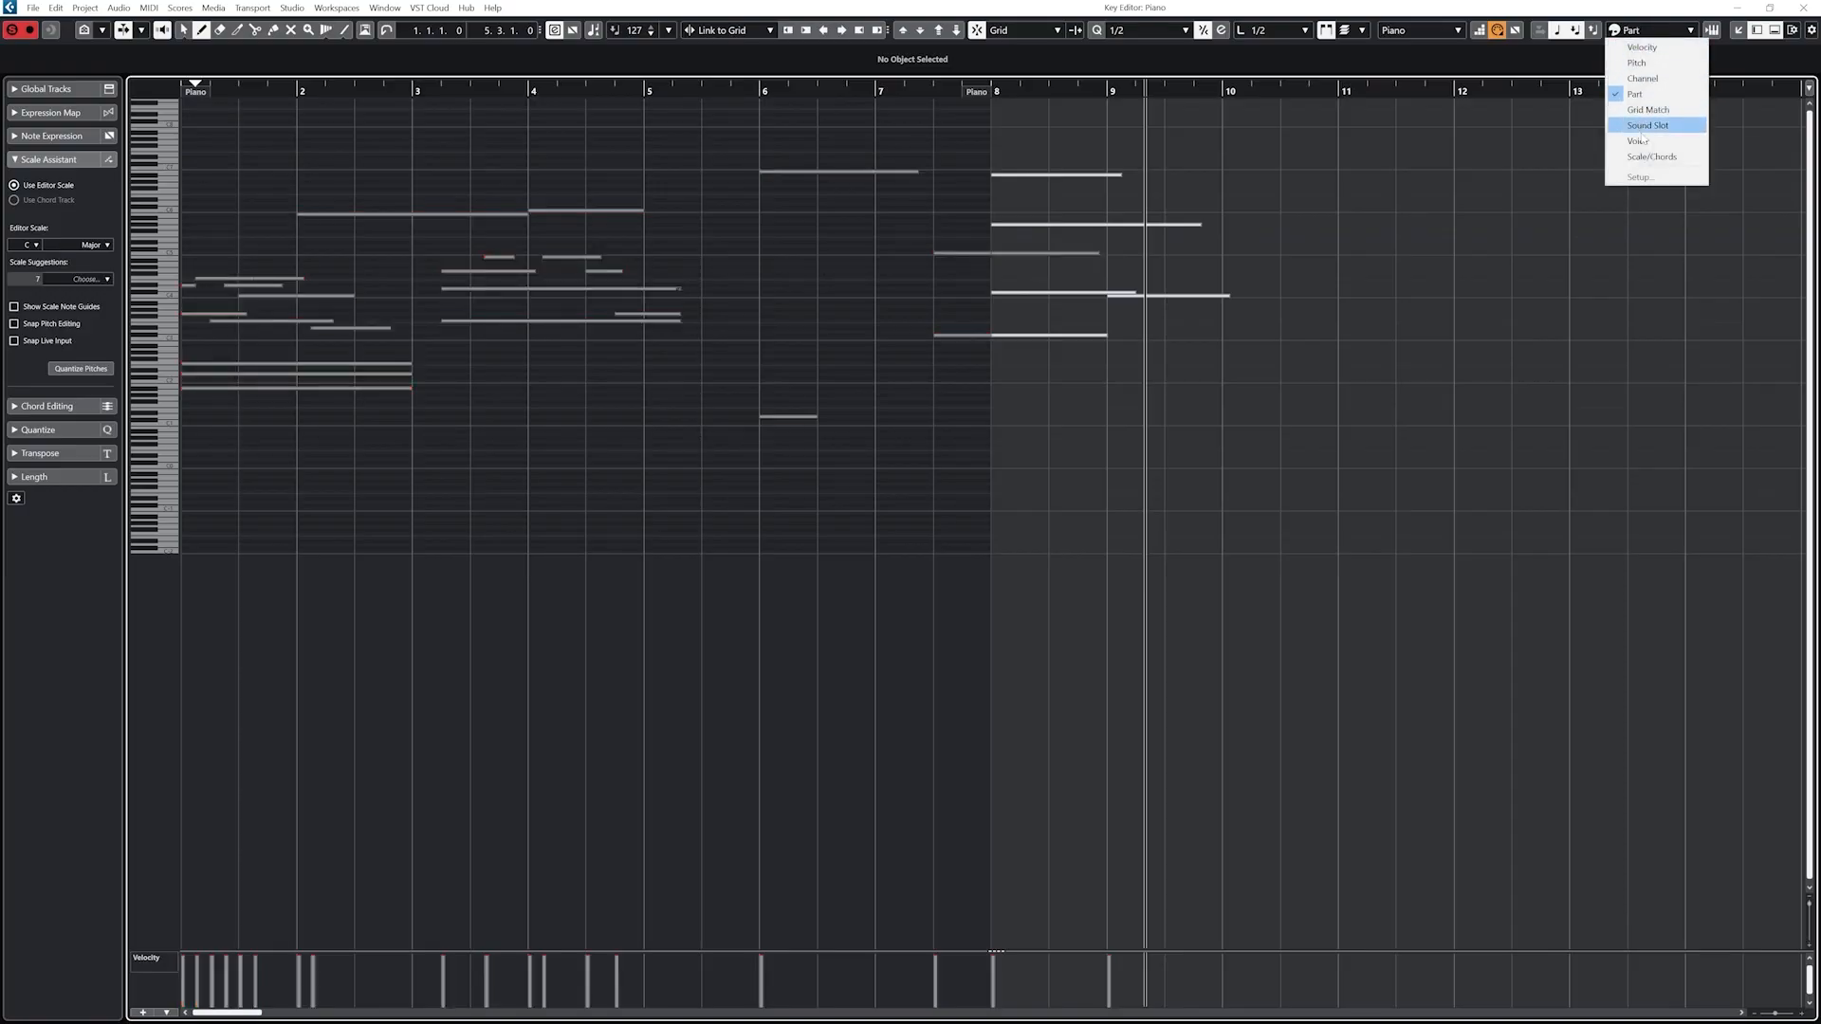
left_click(1642, 142)
left_click(1652, 30)
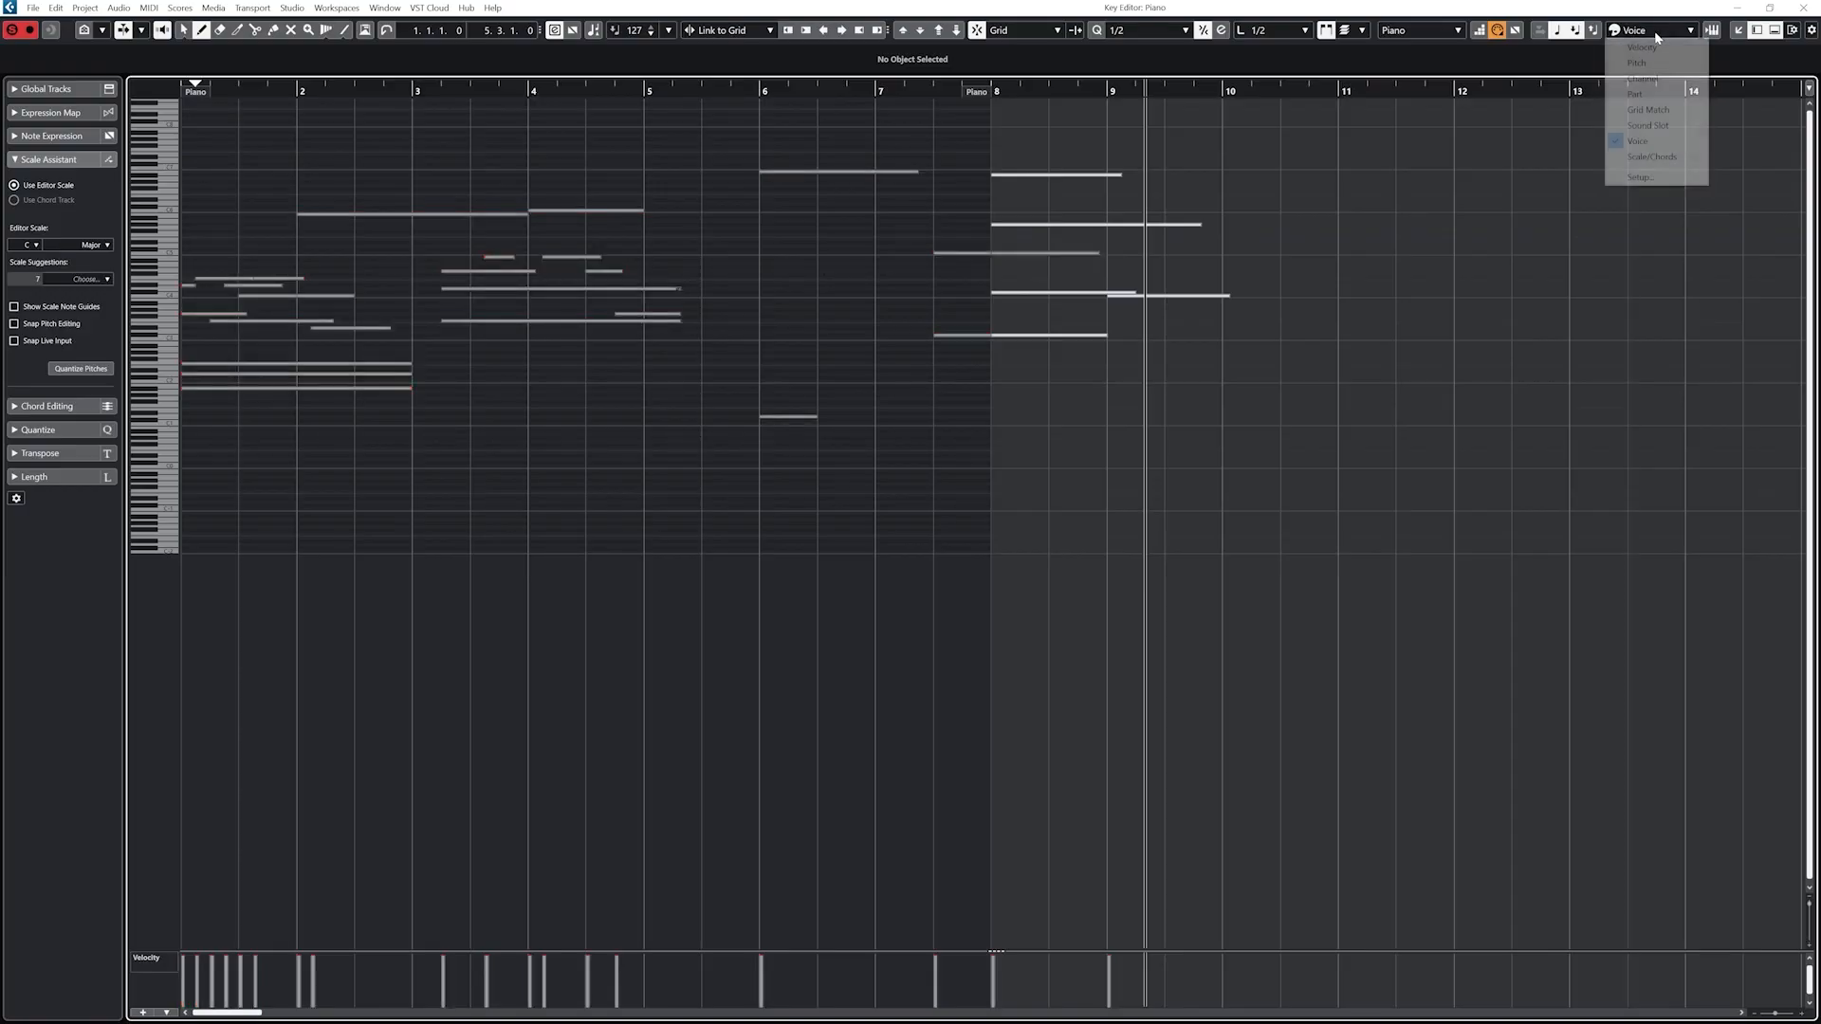
left_click(1653, 156)
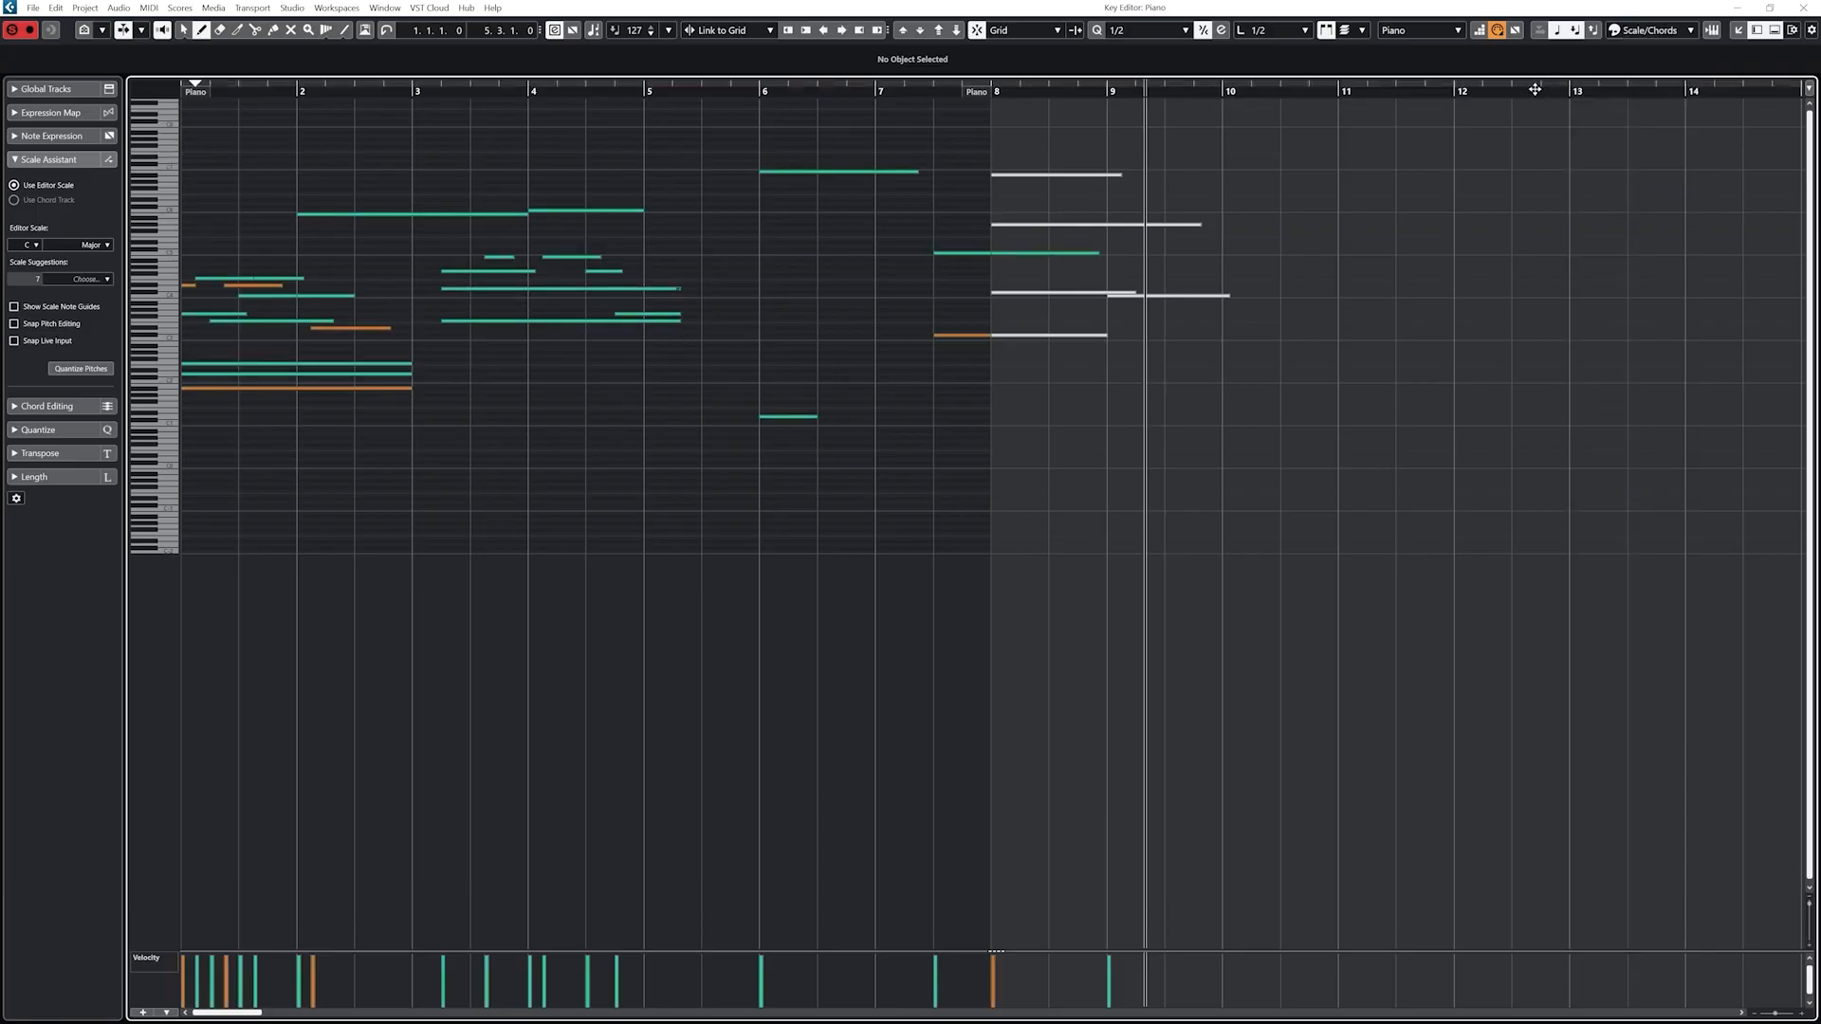
left_click(1651, 31)
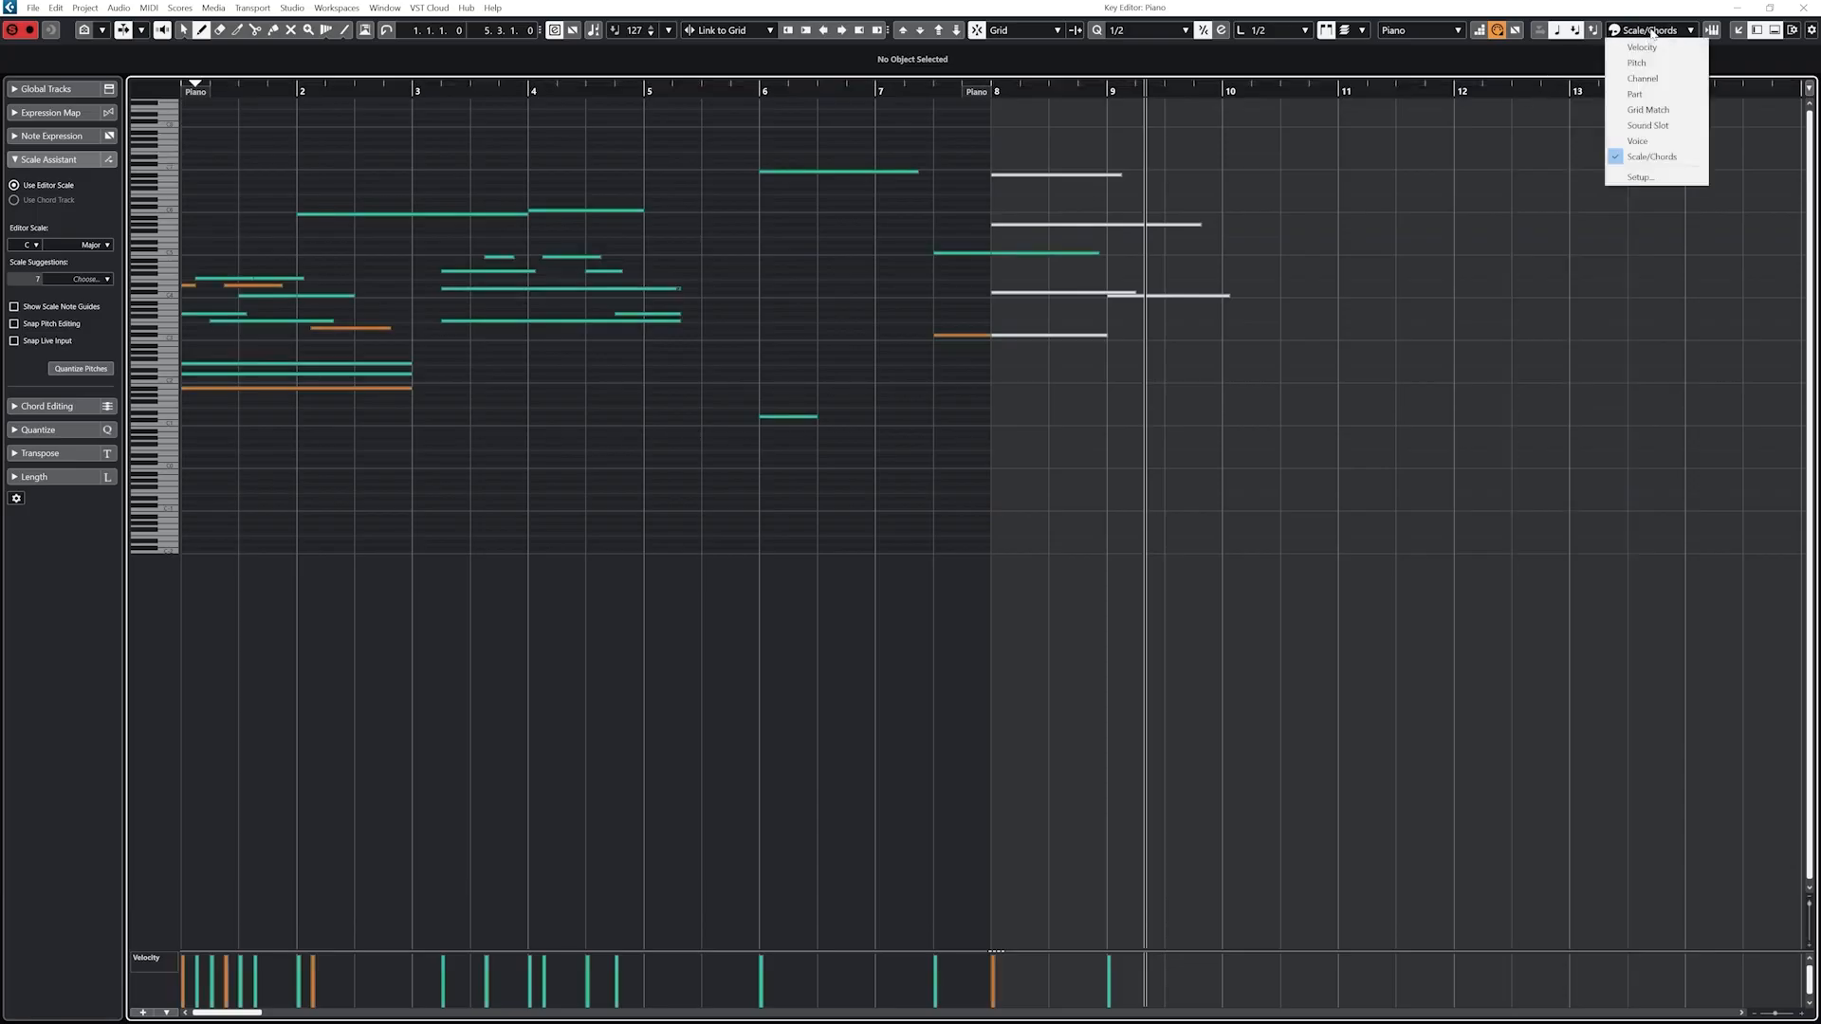
left_click(1638, 62)
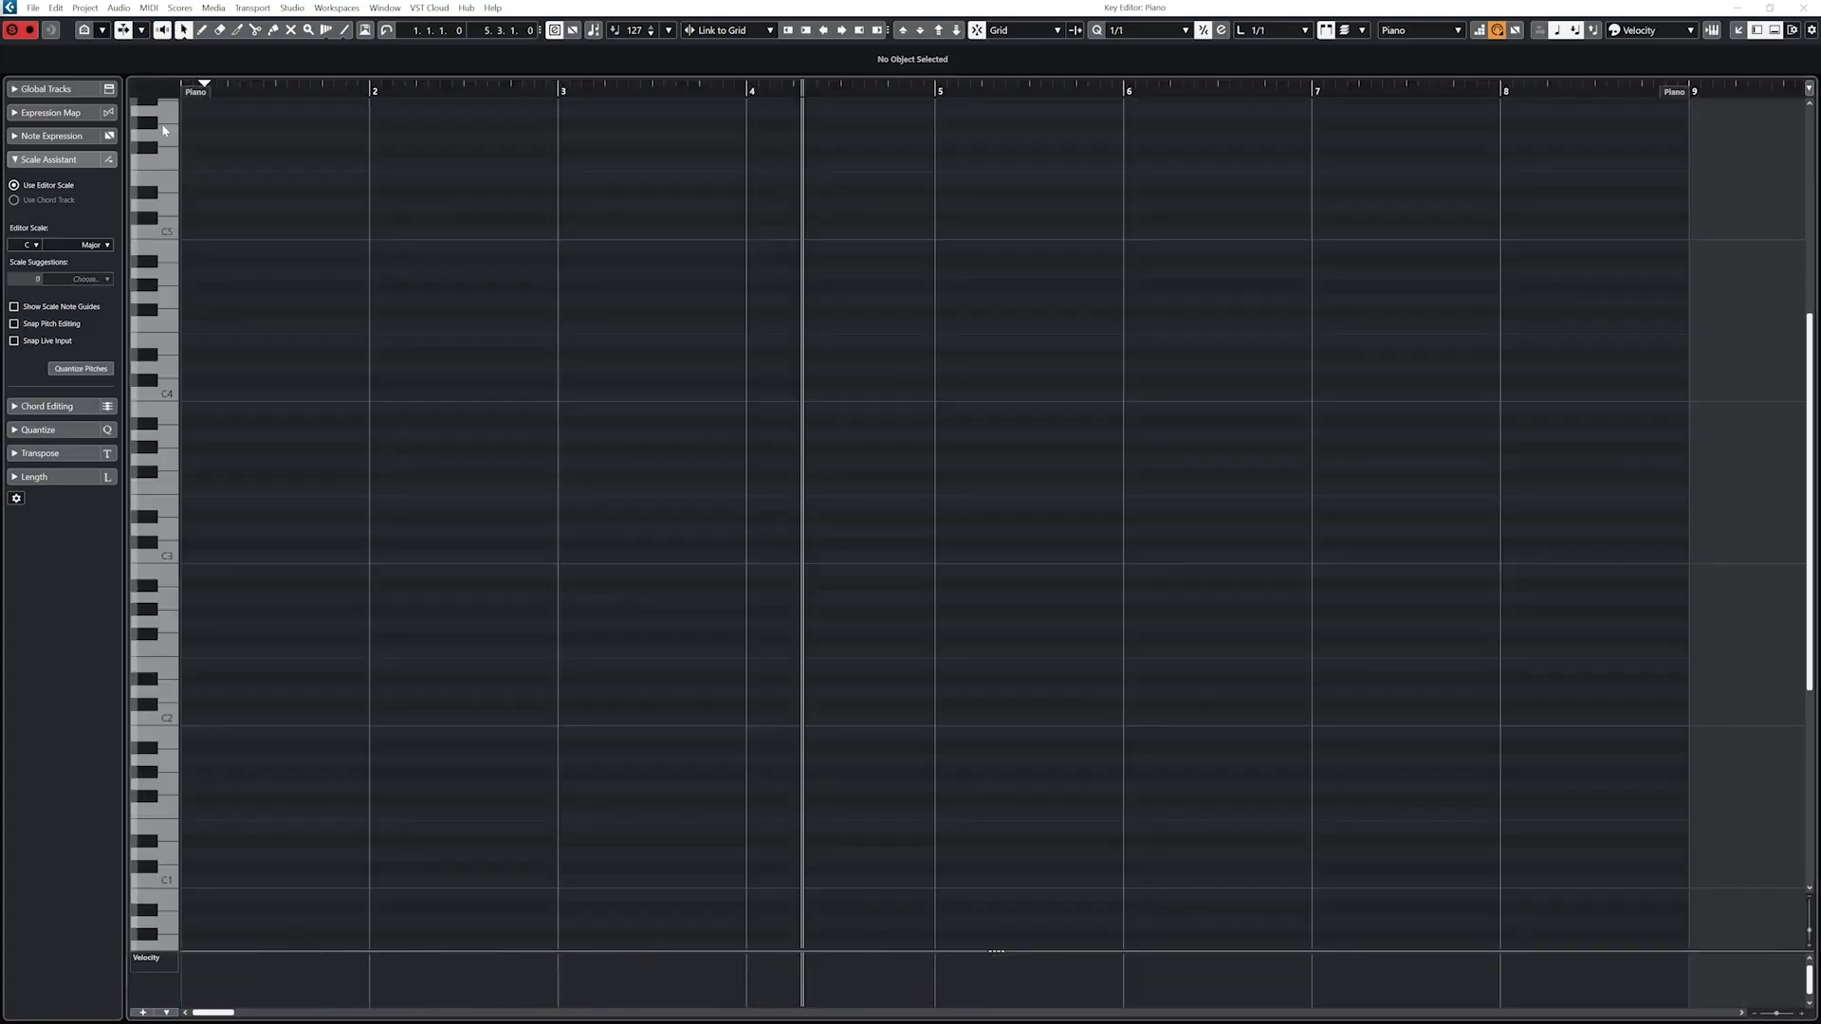
- Show only the pitches from the Scale Assistant, and set both the quantize and length quantize values to 1/2
left_click(103, 30)
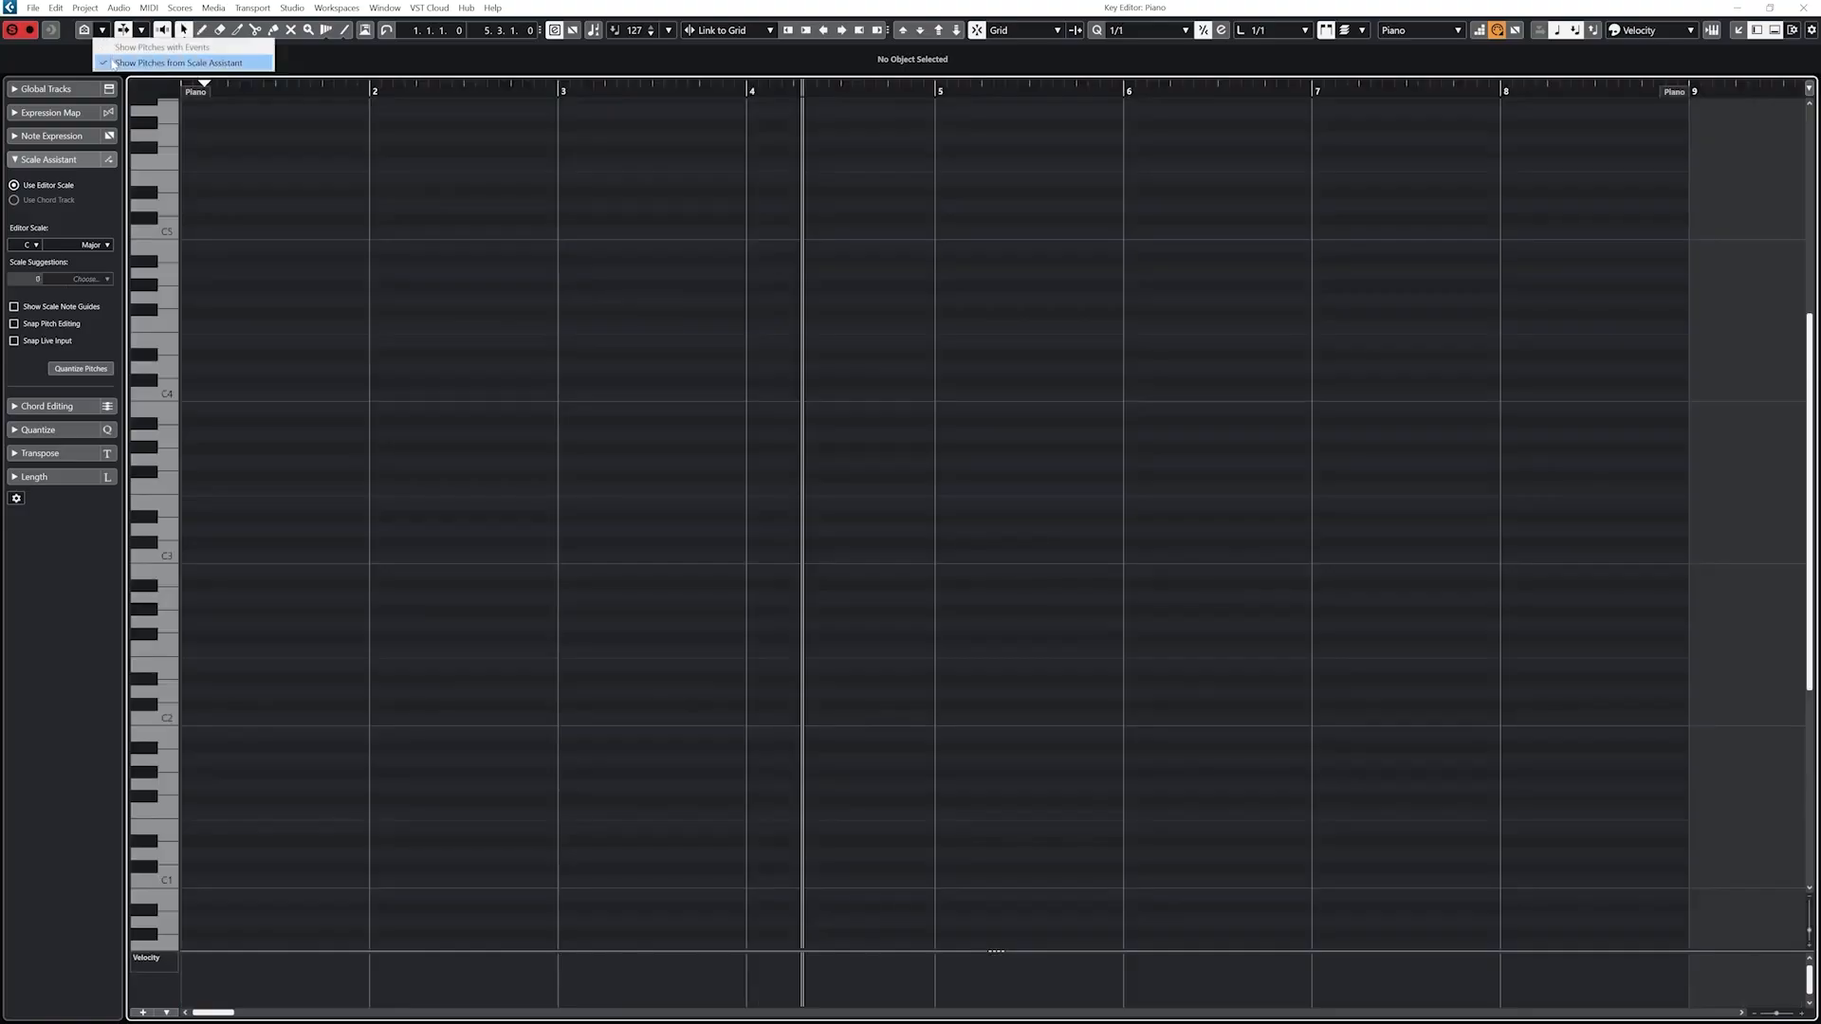
left_click(112, 63)
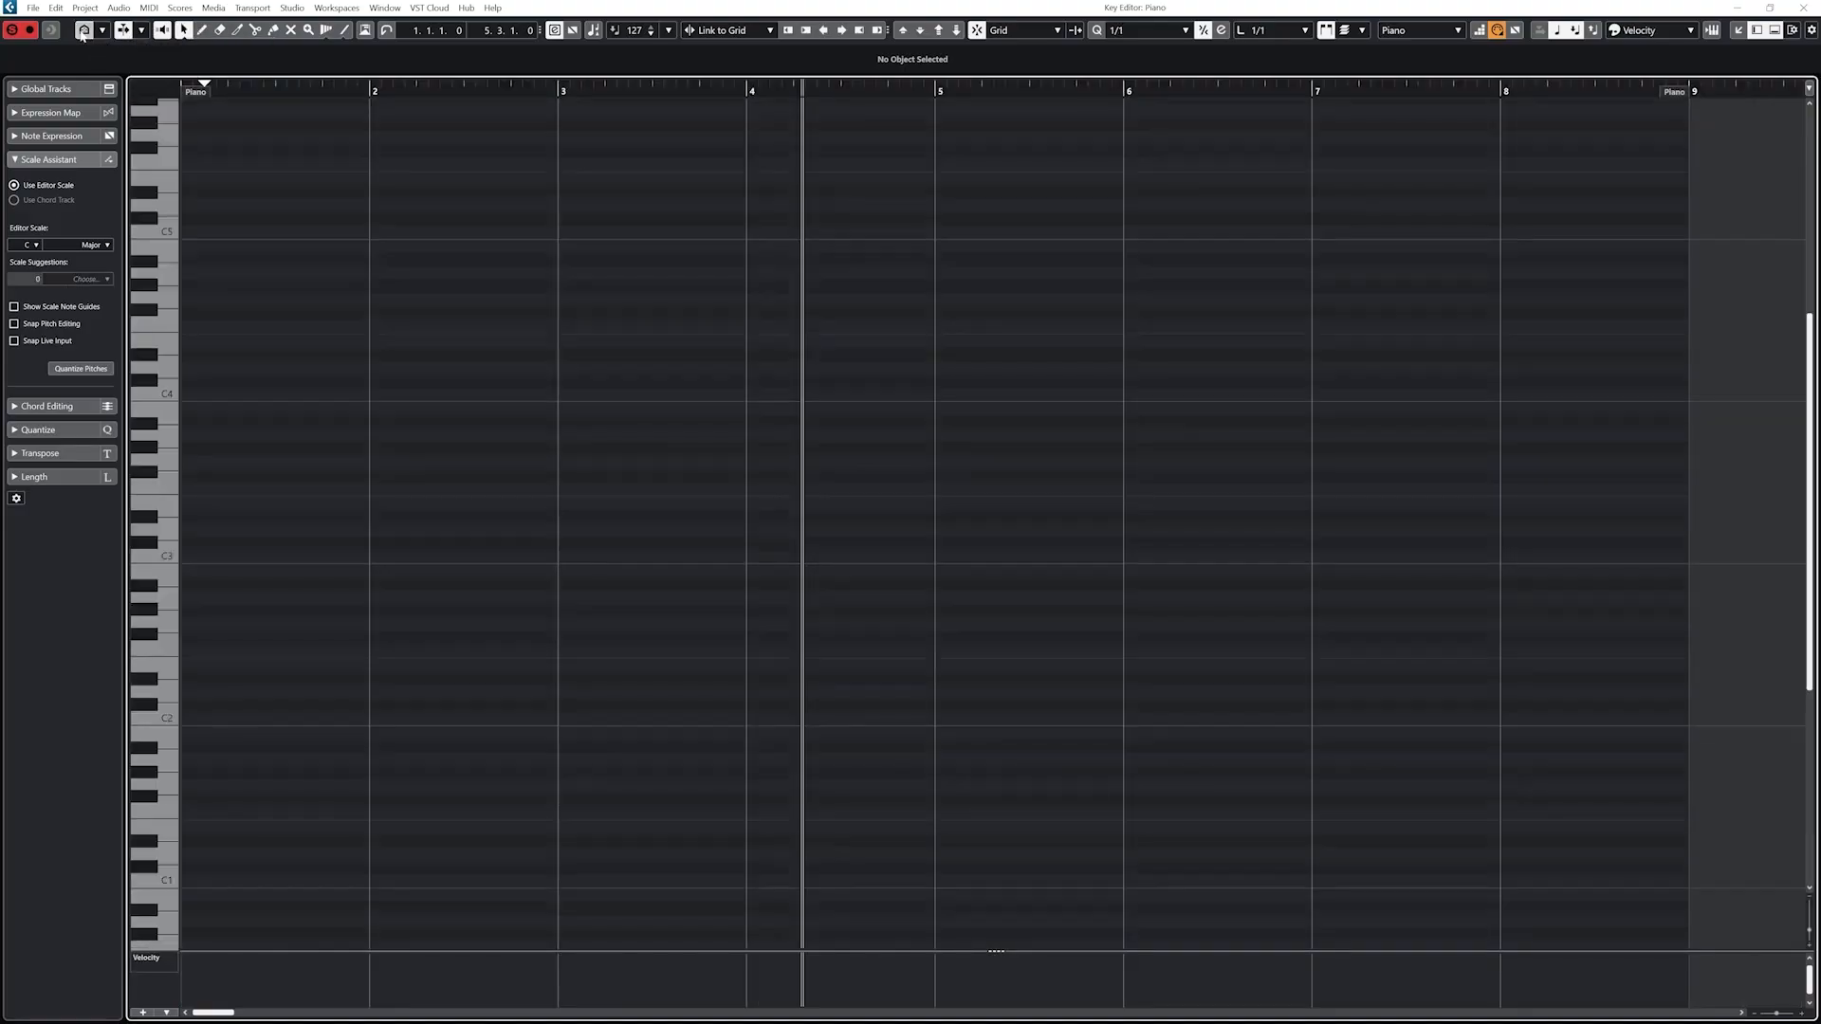
left_click(1160, 31)
left_click(1142, 81)
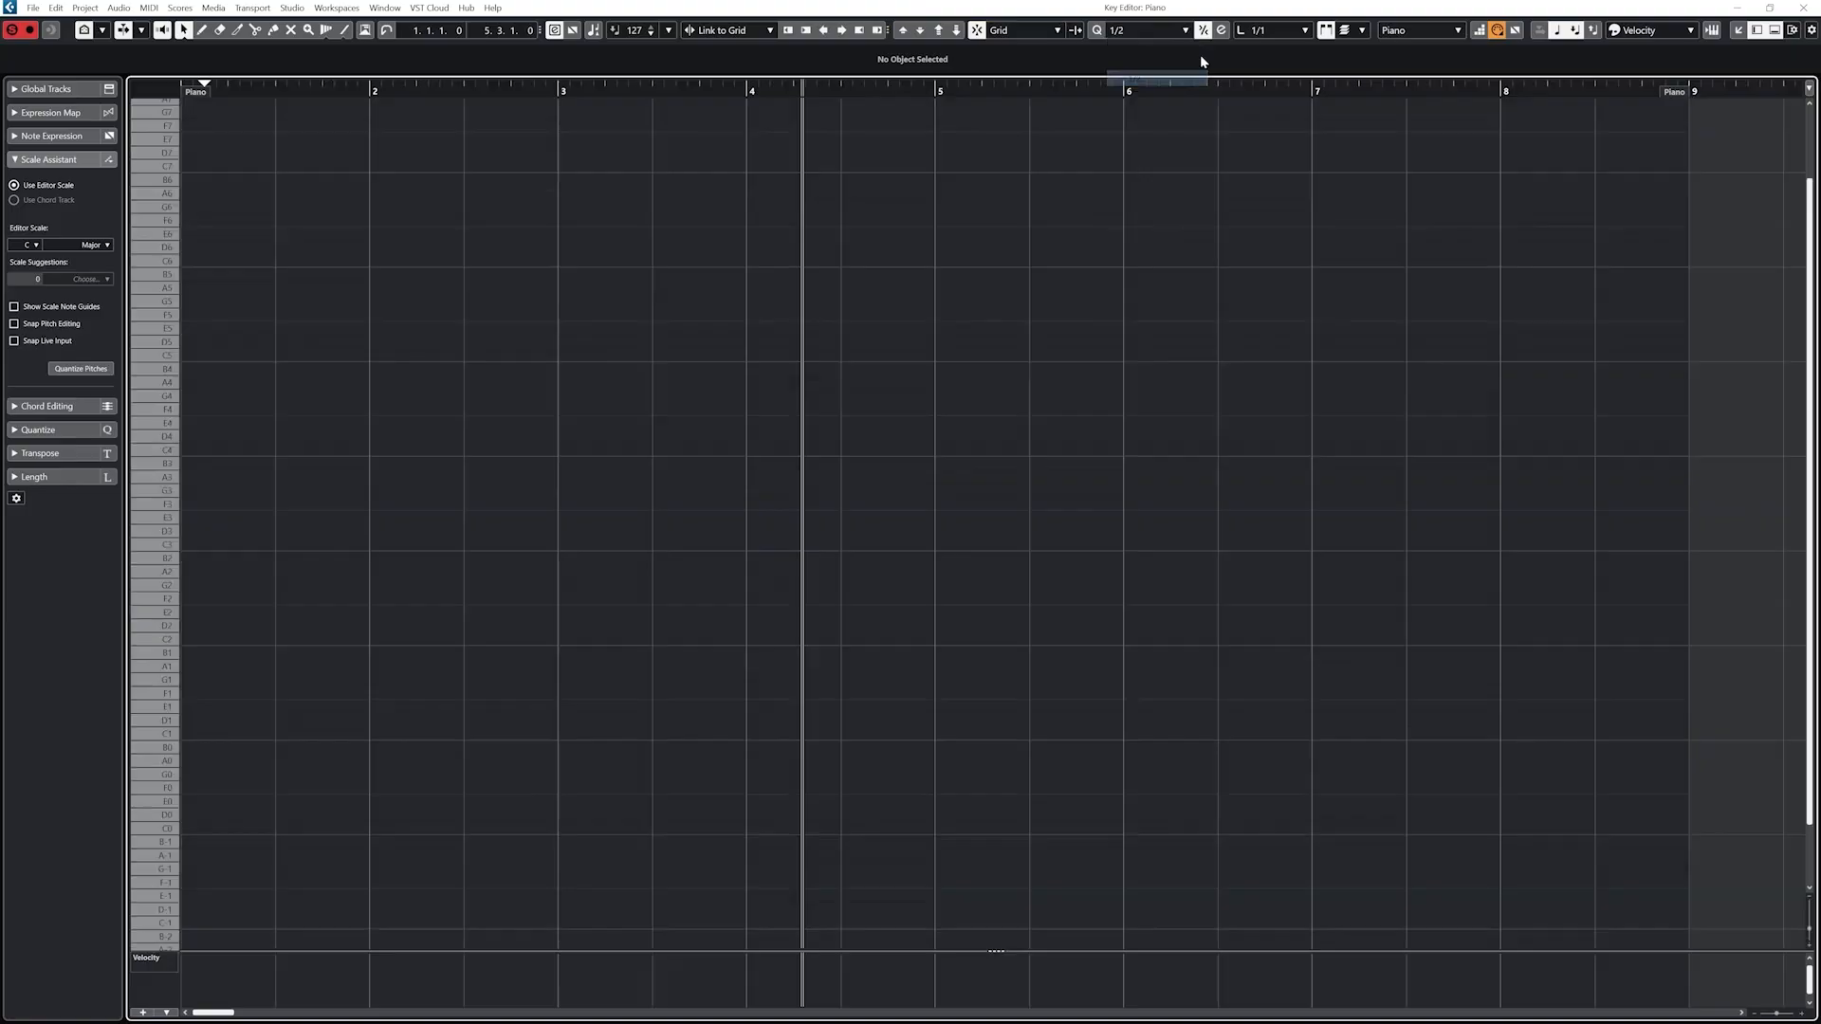
left_click(1271, 31)
left_click(1274, 77)
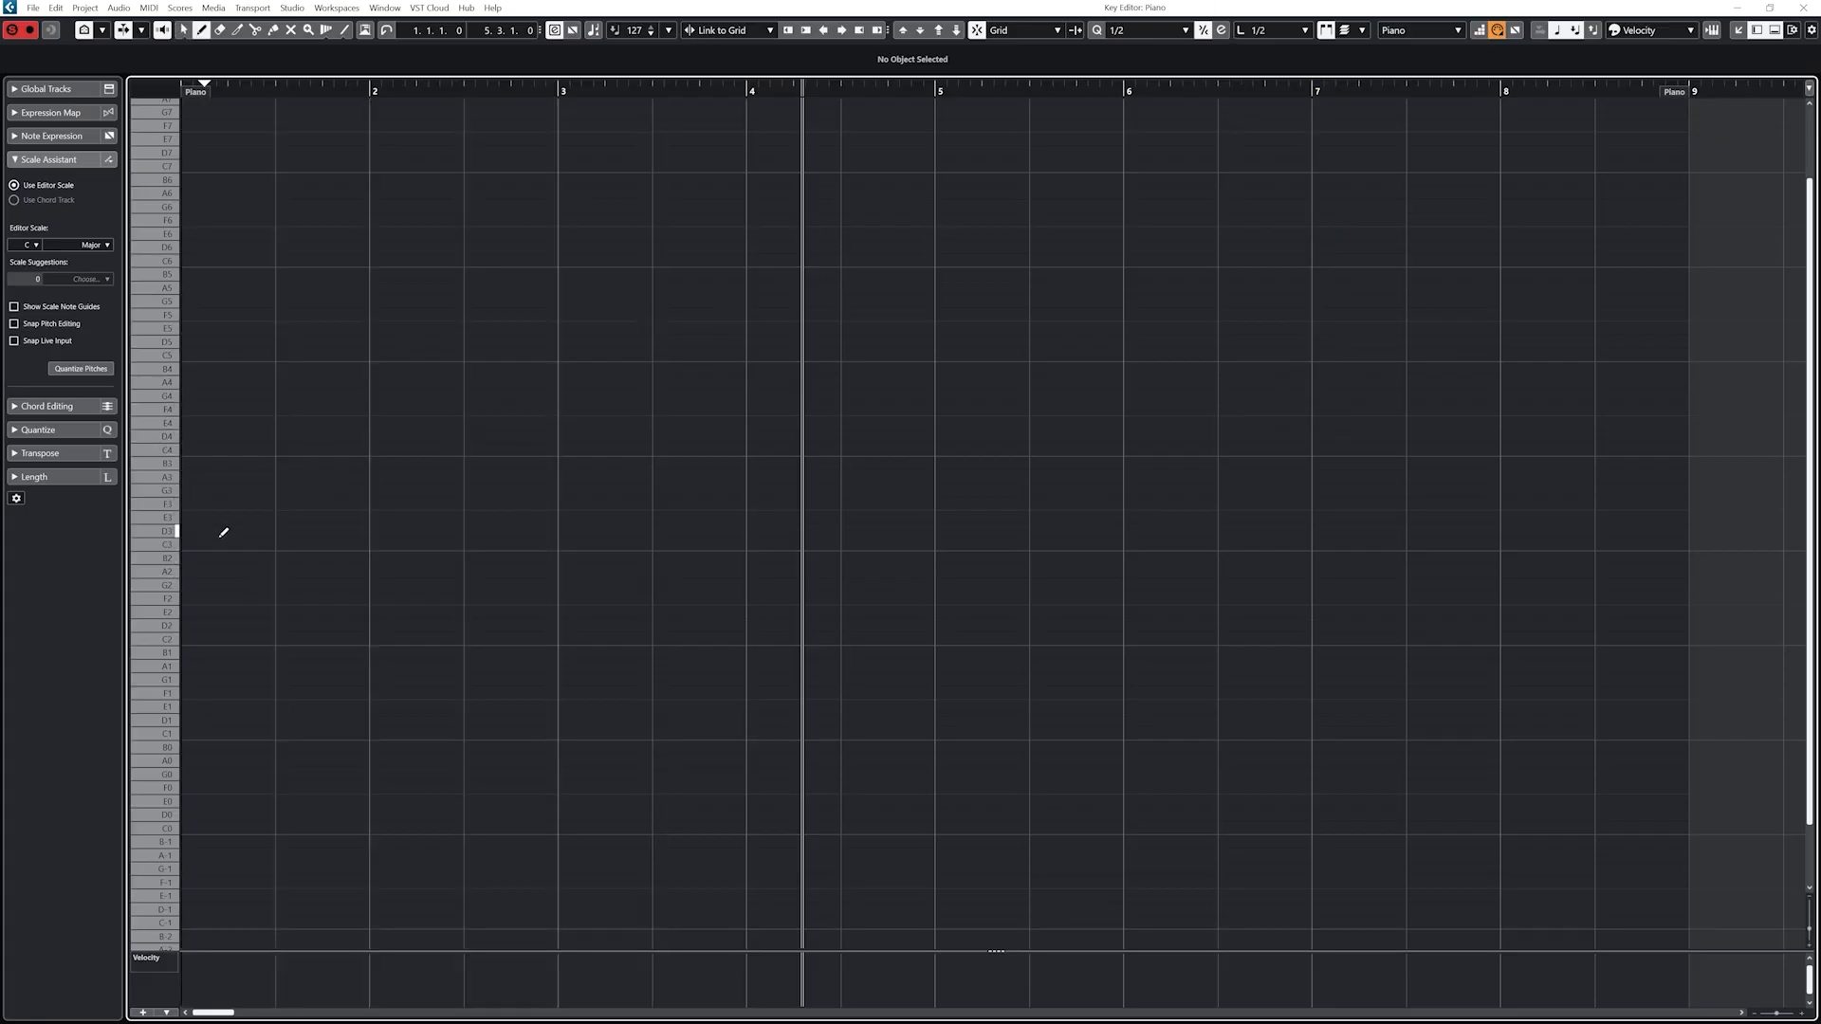
- Draw half notes C3, C3, G2, G2, A2, A2, F2 and D2 across bars 1 to 4
left_click(189, 539)
left_click(291, 540)
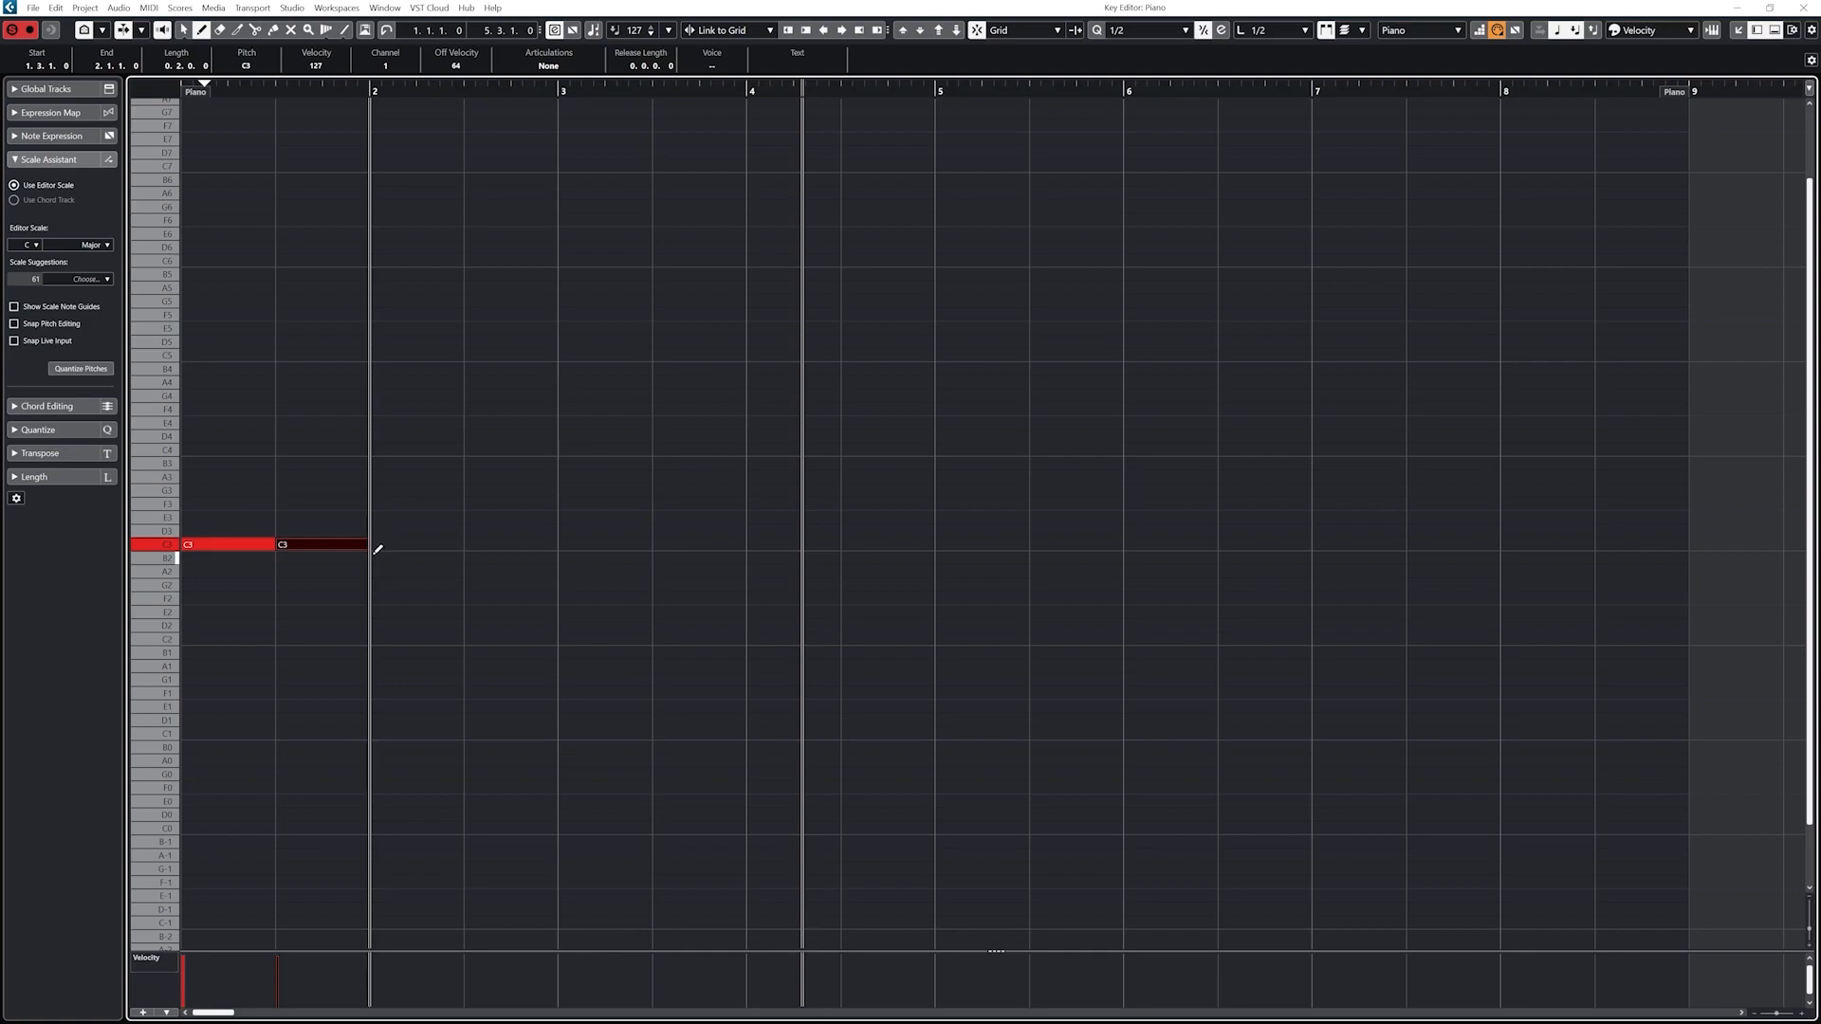
left_click(378, 584)
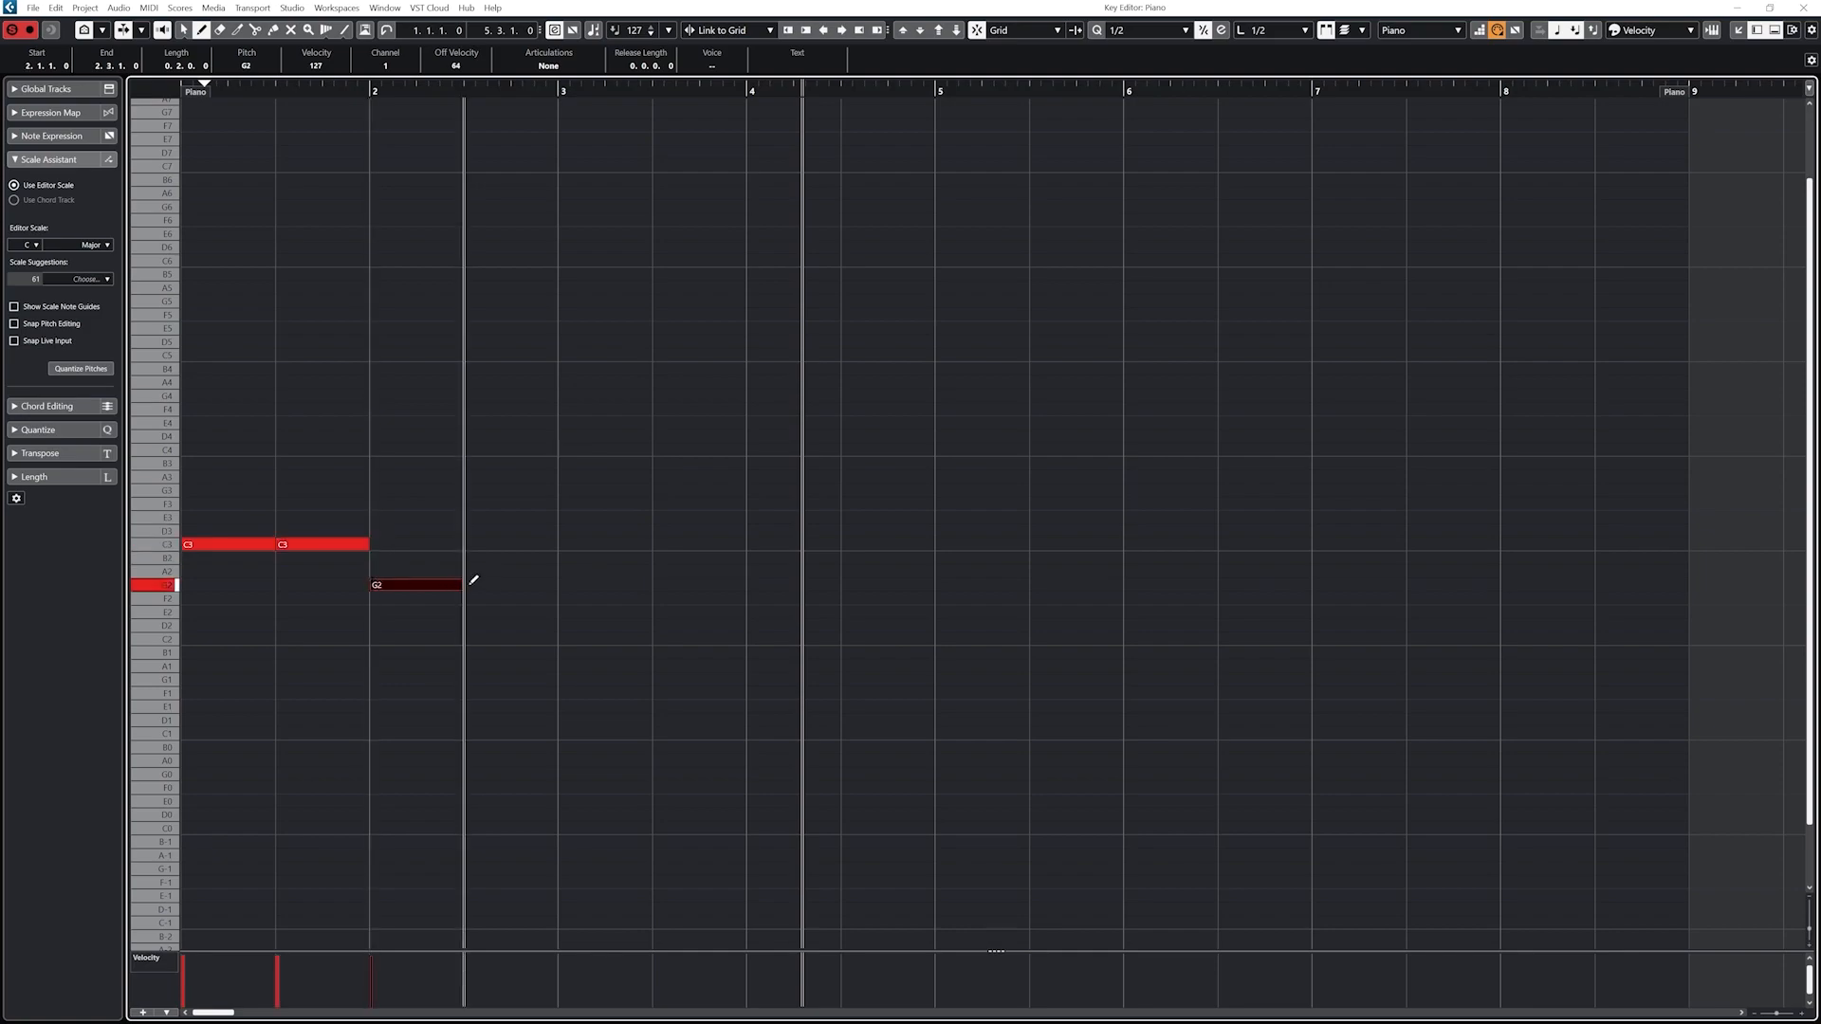
left_click(473, 584)
left_click(564, 571)
left_click(658, 571)
left_click(752, 599)
left_click(847, 625)
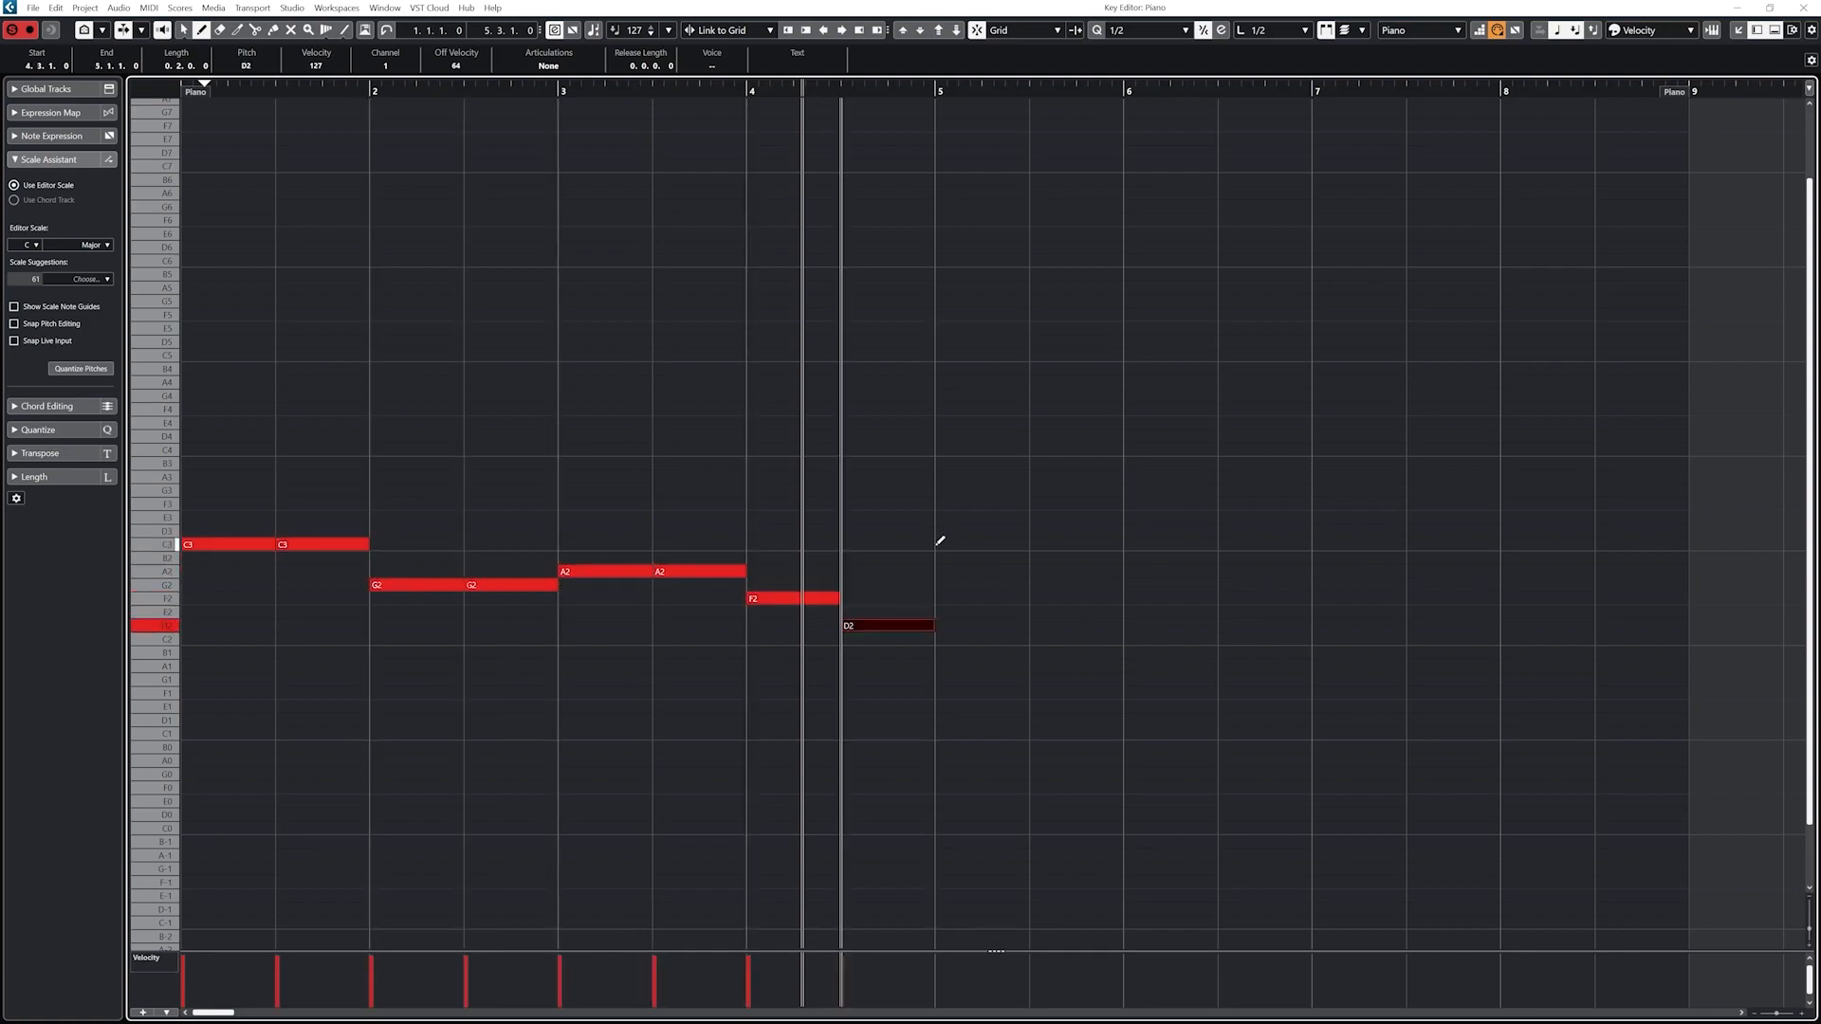
- Try half notes C3, C3, G2, G2, A2, A2, E3 and C3 across bars 5 to 8
left_click(943, 545)
left_click(1038, 544)
left_click(1130, 585)
left_click(1225, 586)
left_click(1321, 571)
left_click(1415, 531)
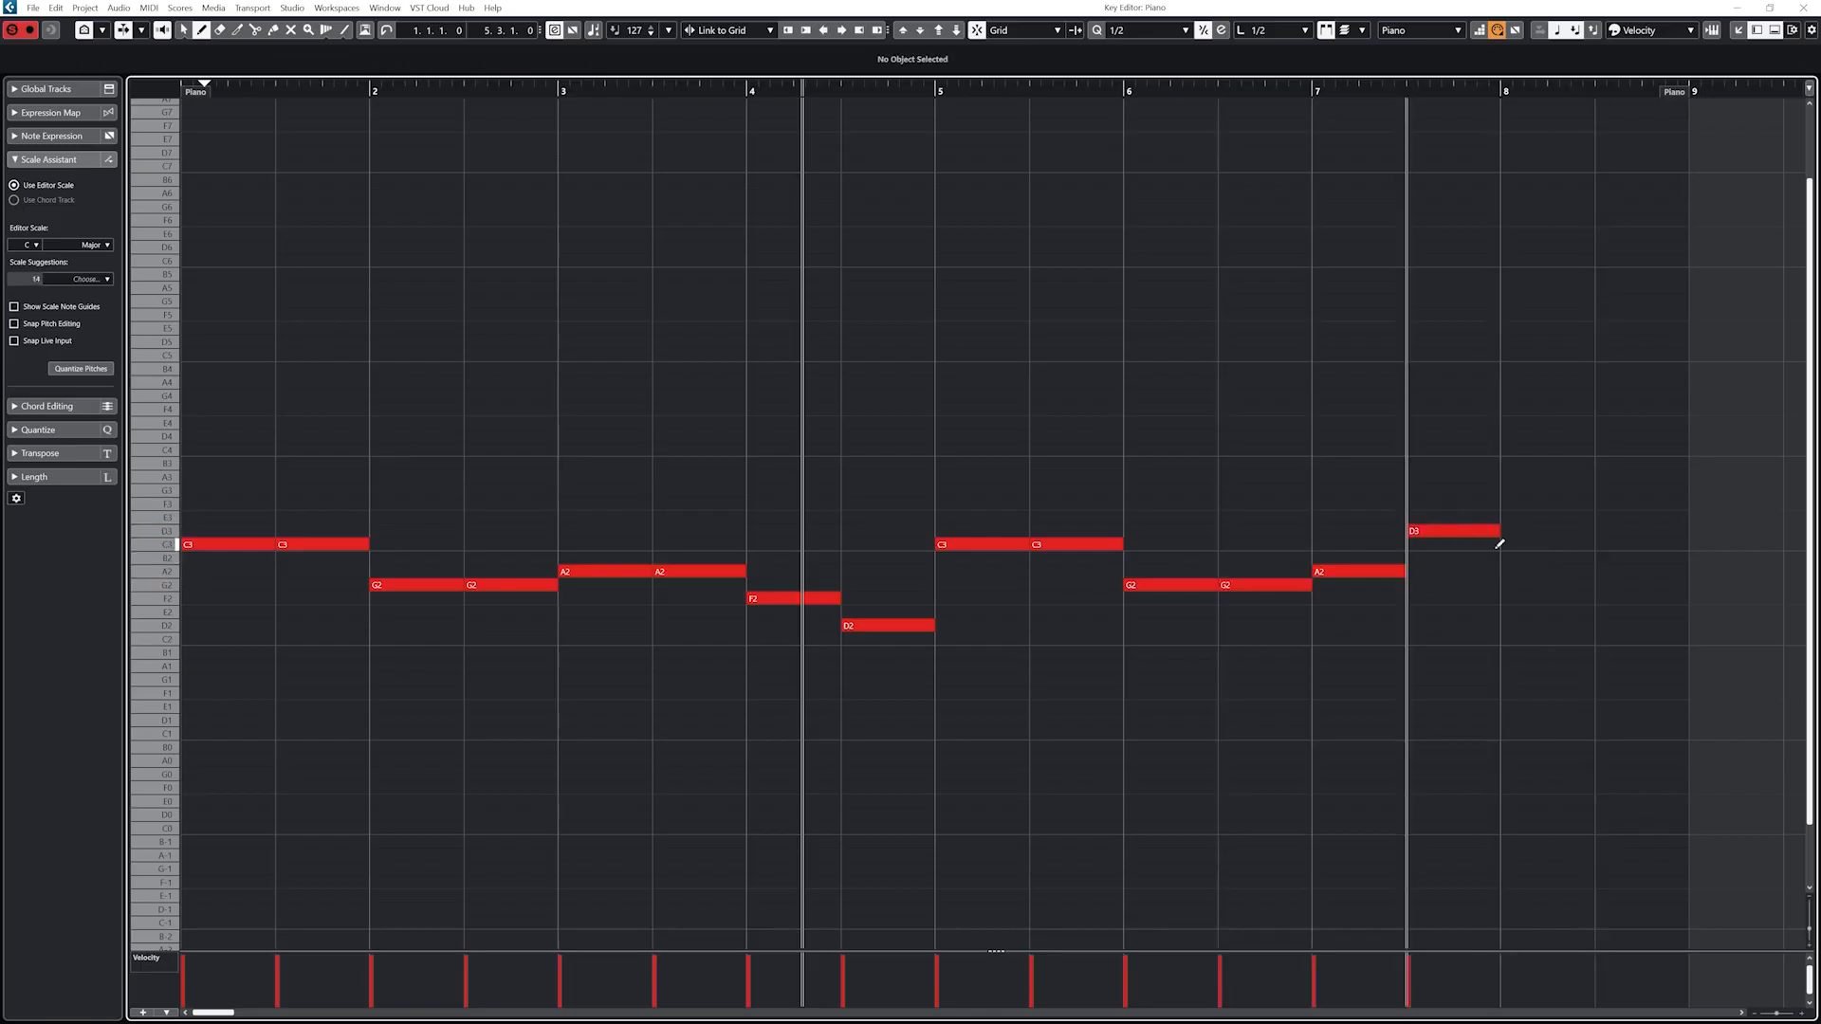
key("ctrl+z")
left_click(1431, 571)
left_click(1526, 518)
left_click(1619, 544)
- Play the bass line from the start, try raising bar 4's last note to E2, and play it again
left_click(186, 87)
key("space")
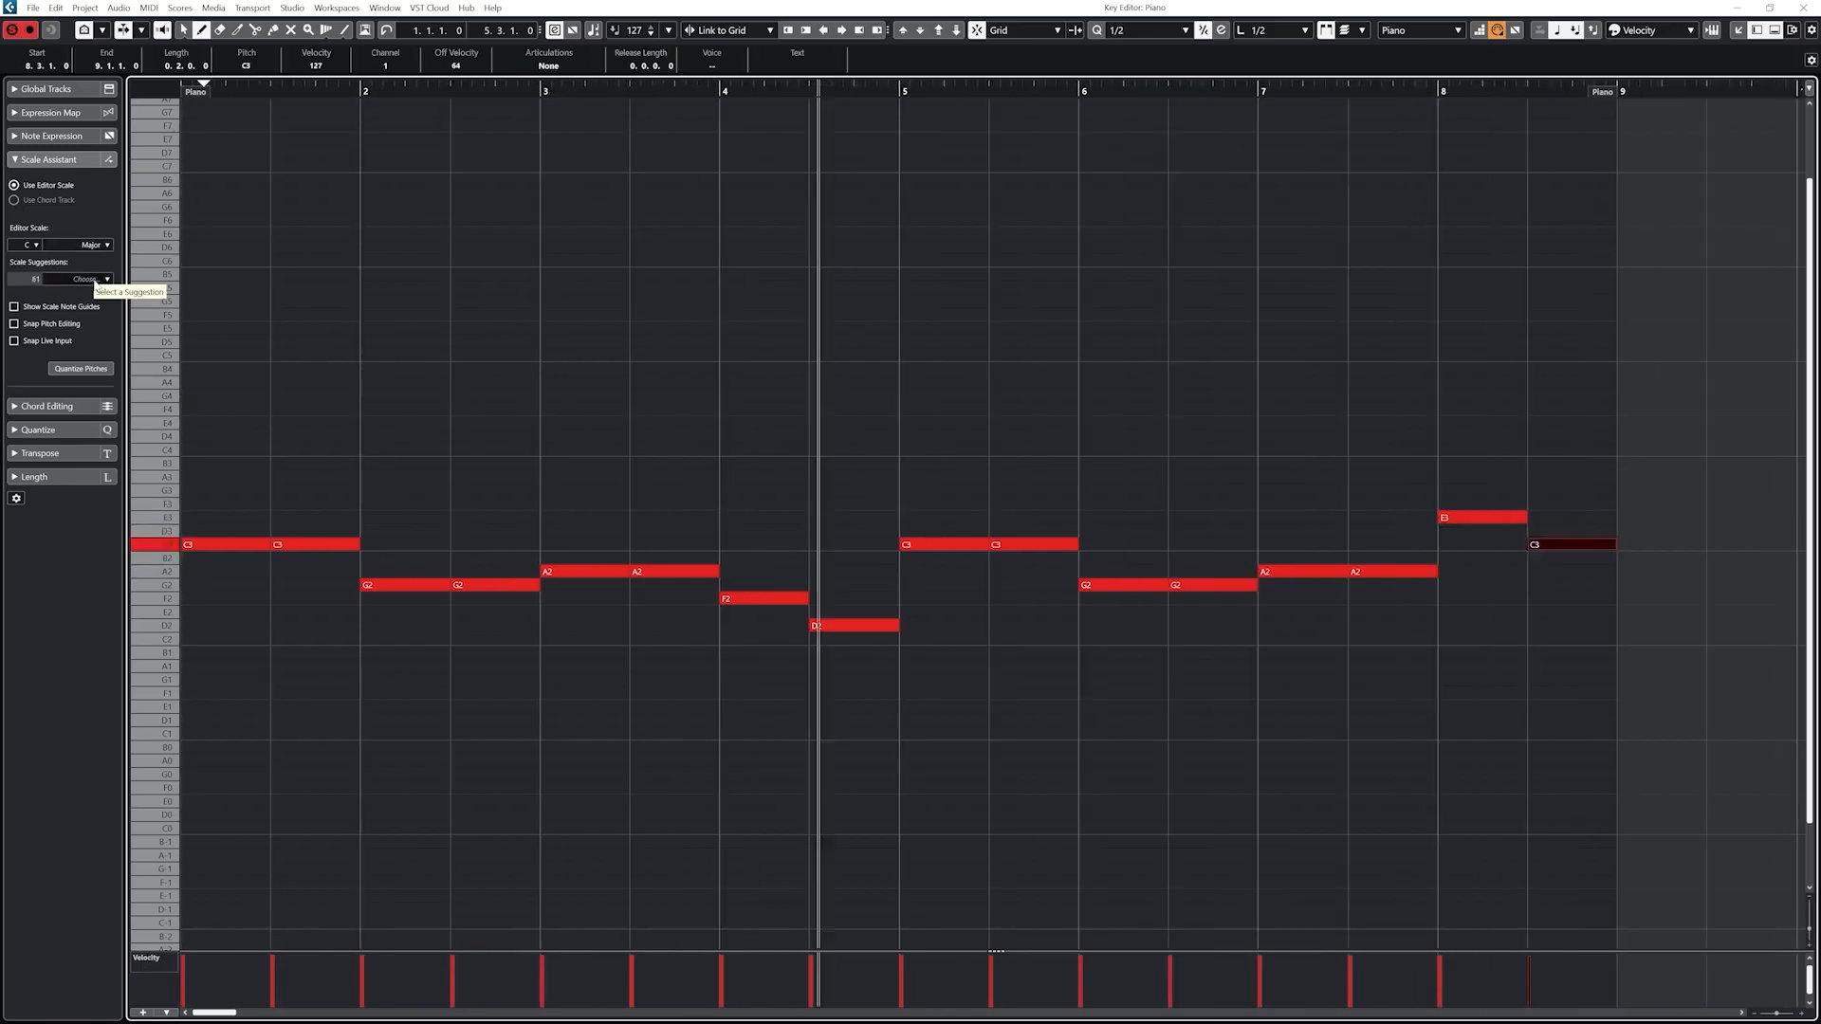
left_click_drag(851, 625, 848, 612)
left_click(186, 86)
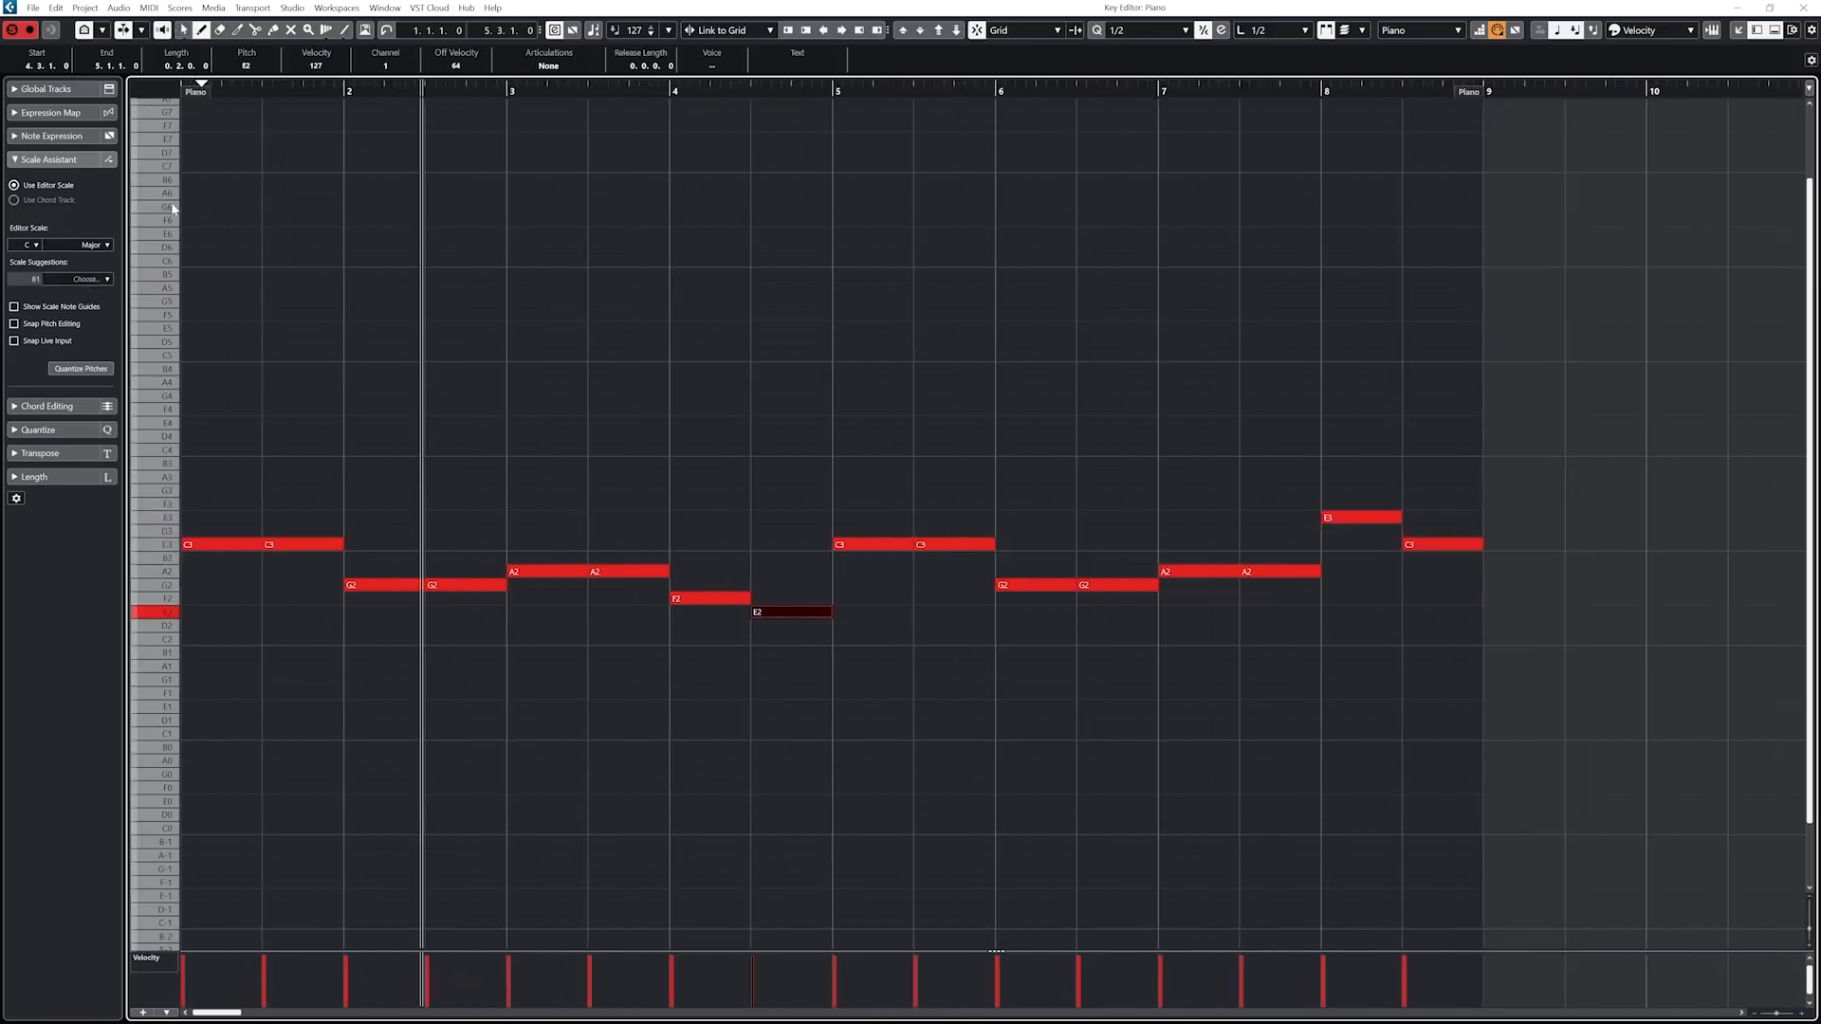
key("space")
left_click(805, 610)
- Undo the notes in bars 5 to 8 and put D2 back as the last half note of bar 4
key("ctrl+z")
key("ctrl+z")
key("ctrl+z")
key("ctrl+z")
key("ctrl+z")
key("ctrl+z")
key("ctrl+z")
key("ctrl+z")
key("ctrl+z")
key("ctrl+z")
left_click(780, 640)
left_click_drag(784, 638, 784, 625)
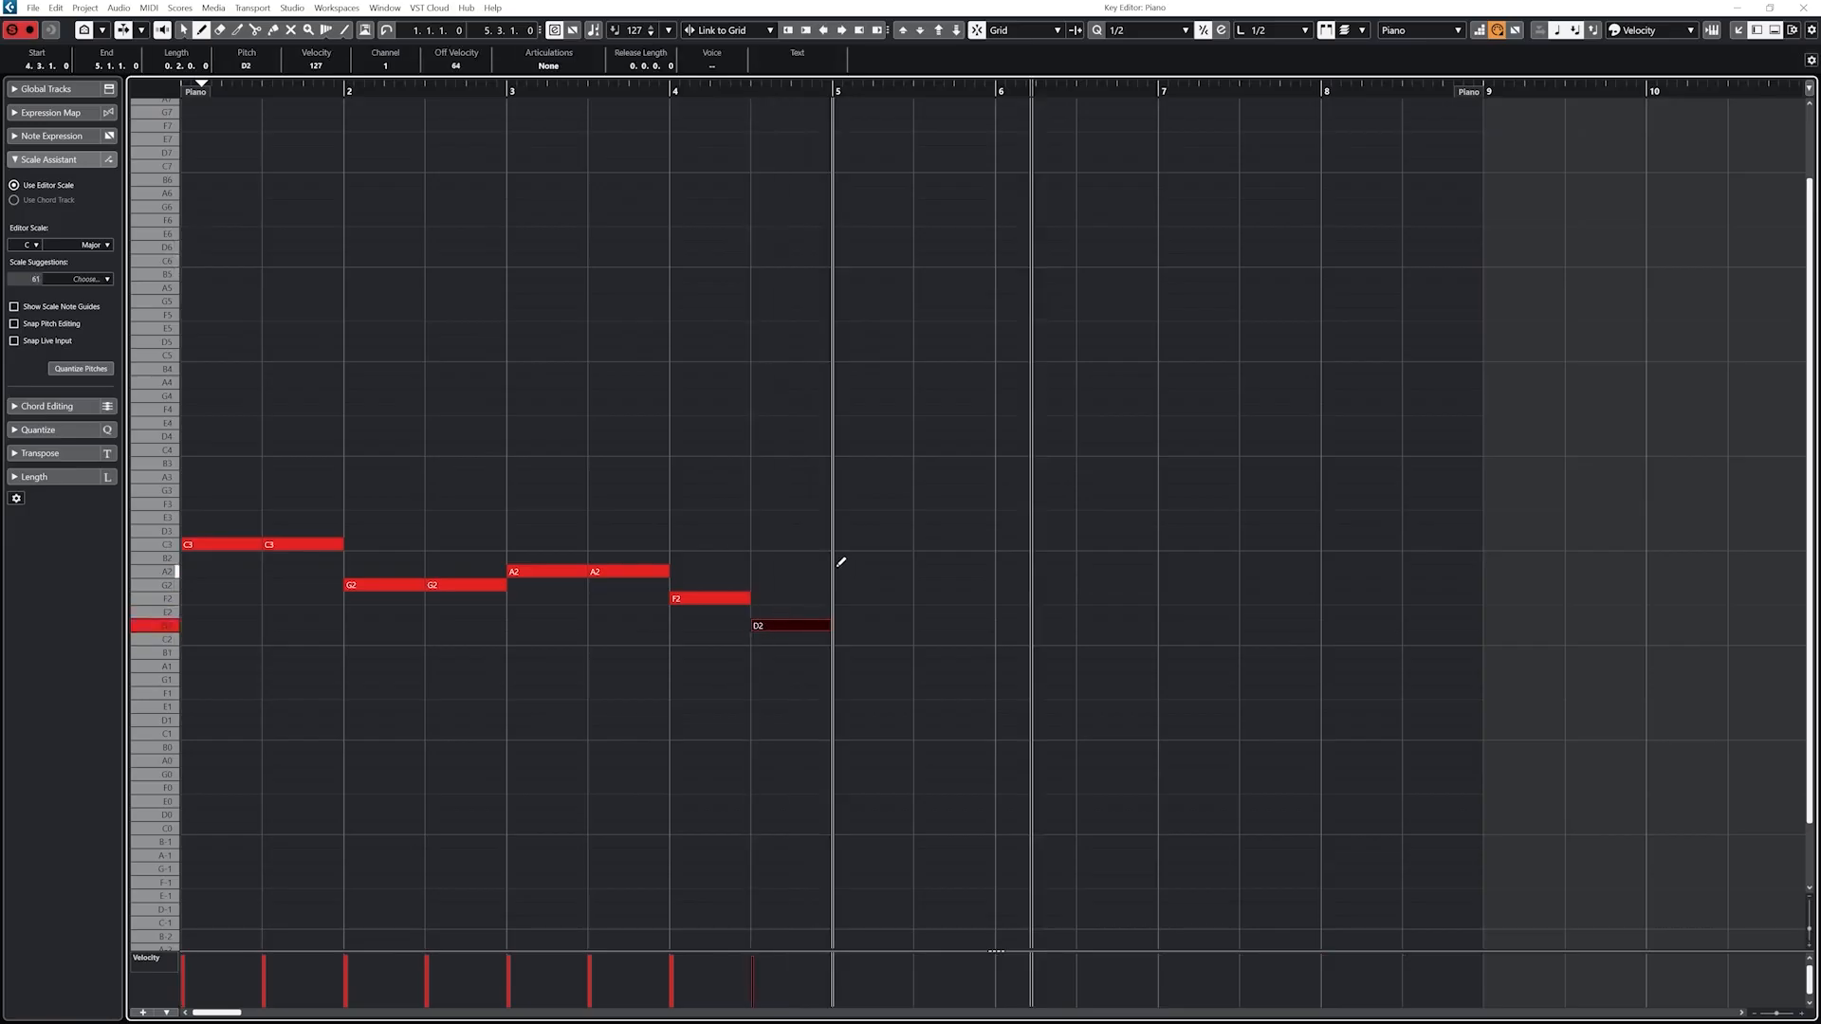
- Draw half notes C3, C3, F3, F3, G3, B2, C3 and C3 across bars 5 to 8, and play the line from the start
left_click(861, 544)
left_click(942, 545)
left_click(1022, 504)
left_click(1103, 504)
left_click(1186, 490)
left_click(1268, 558)
left_click(1352, 543)
left_click(1432, 544)
left_click(185, 86)
key("space")
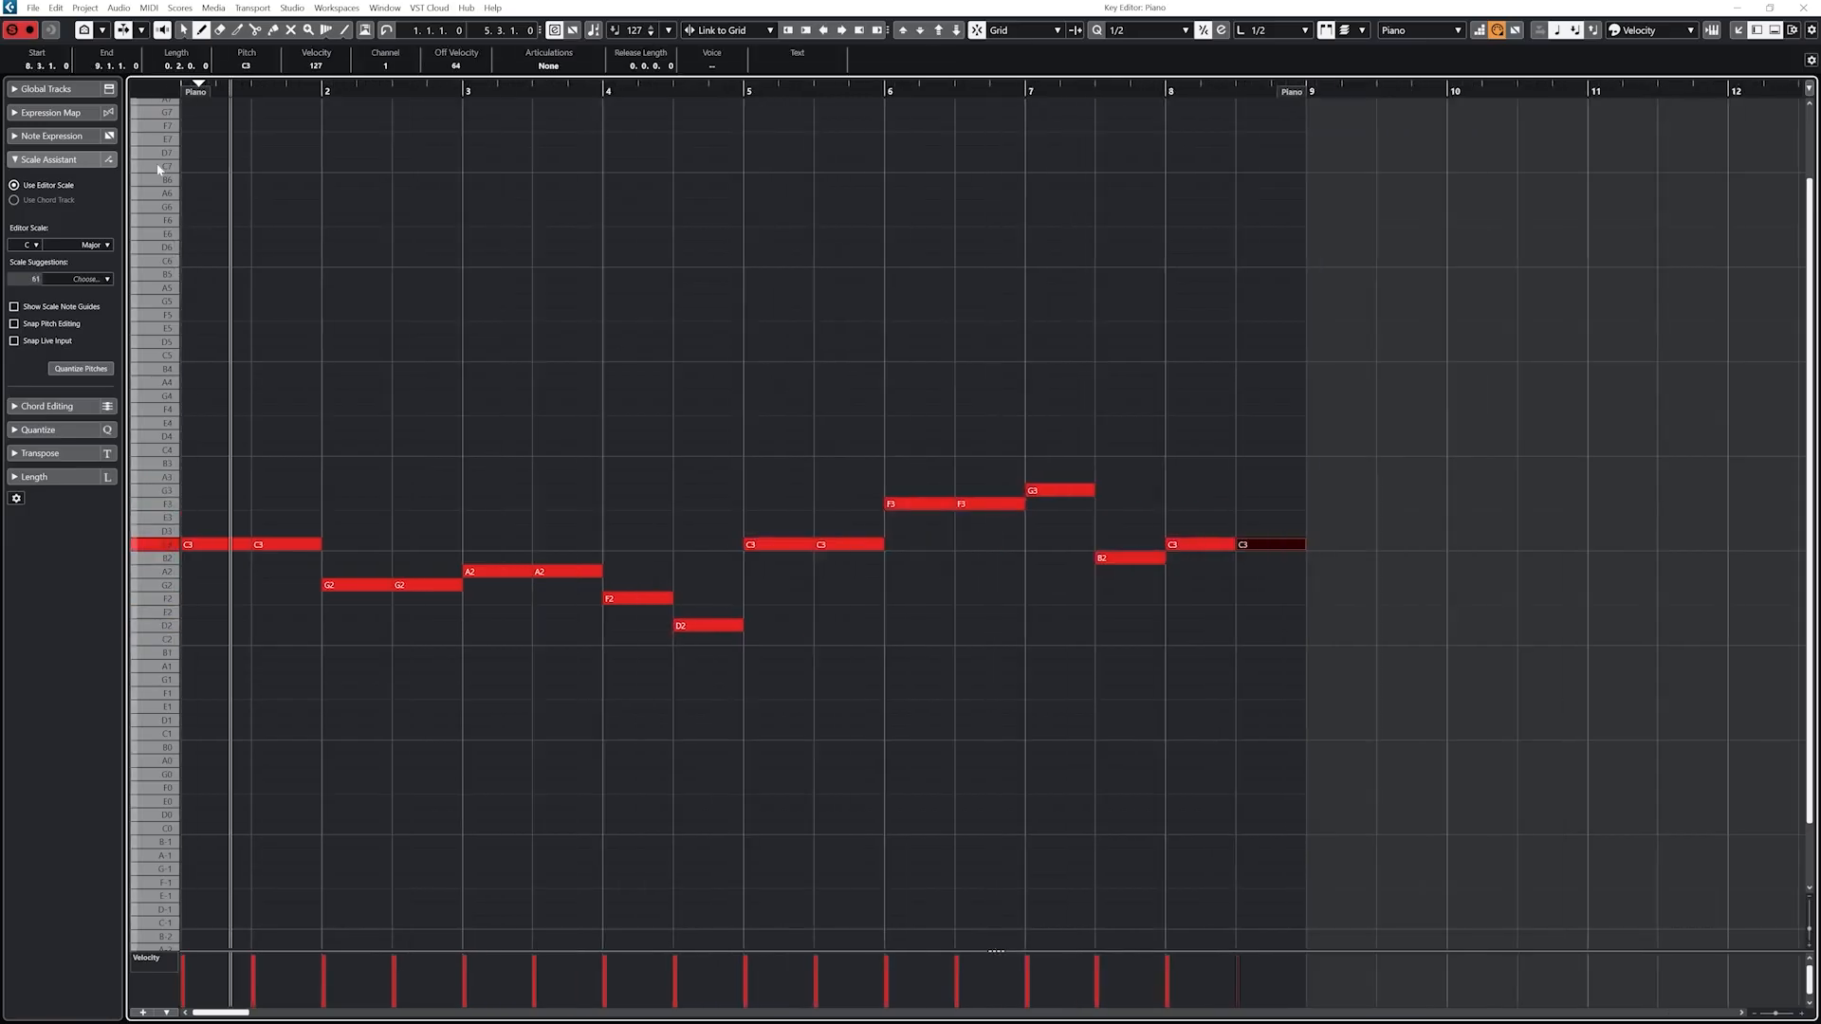
key("space")
- Replace the two F3 notes in bar 6 with G3 and remove the G3 that opens bar 7
right_click(928, 503)
left_click(947, 504)
left_click(935, 504)
left_click(987, 504)
key("8")
left_click(934, 490)
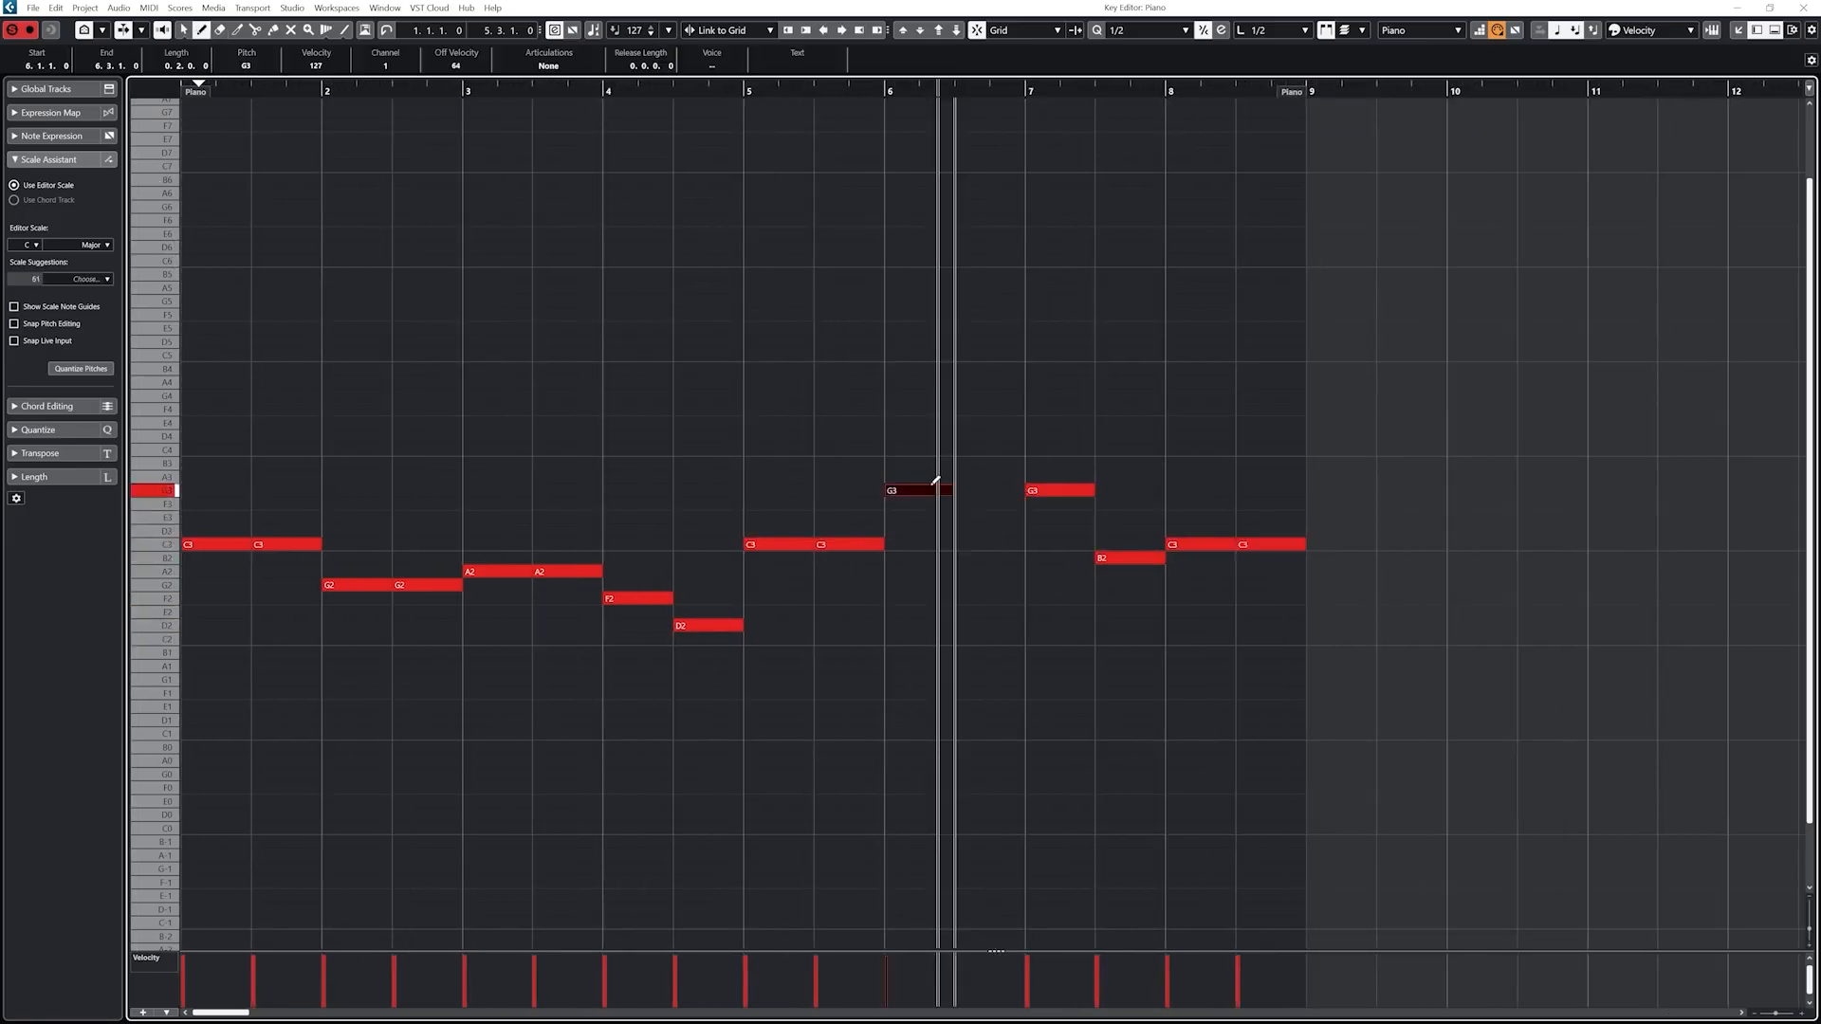
left_click(990, 490)
left_click(1063, 490)
- Listen to the line, add a half note A3 at the start of bar 7, and play it again
left_click(186, 87)
key("space")
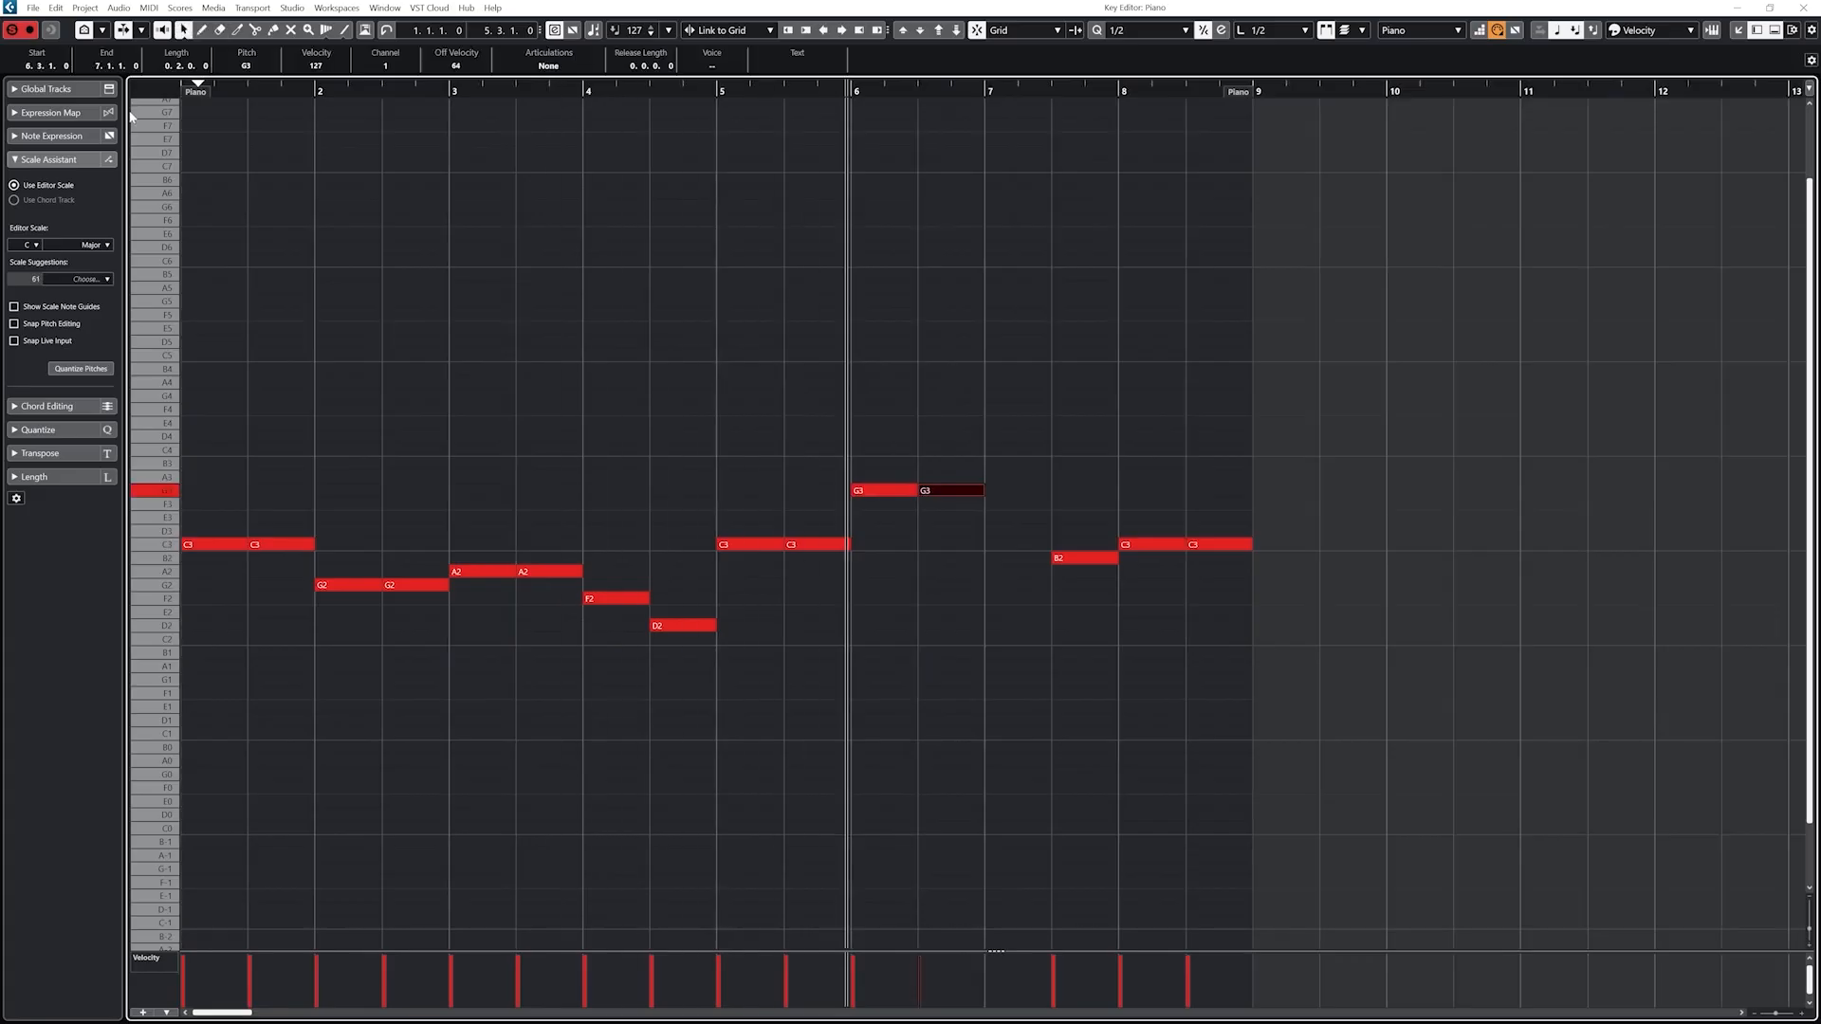
key("space")
key("8")
left_click(1006, 477)
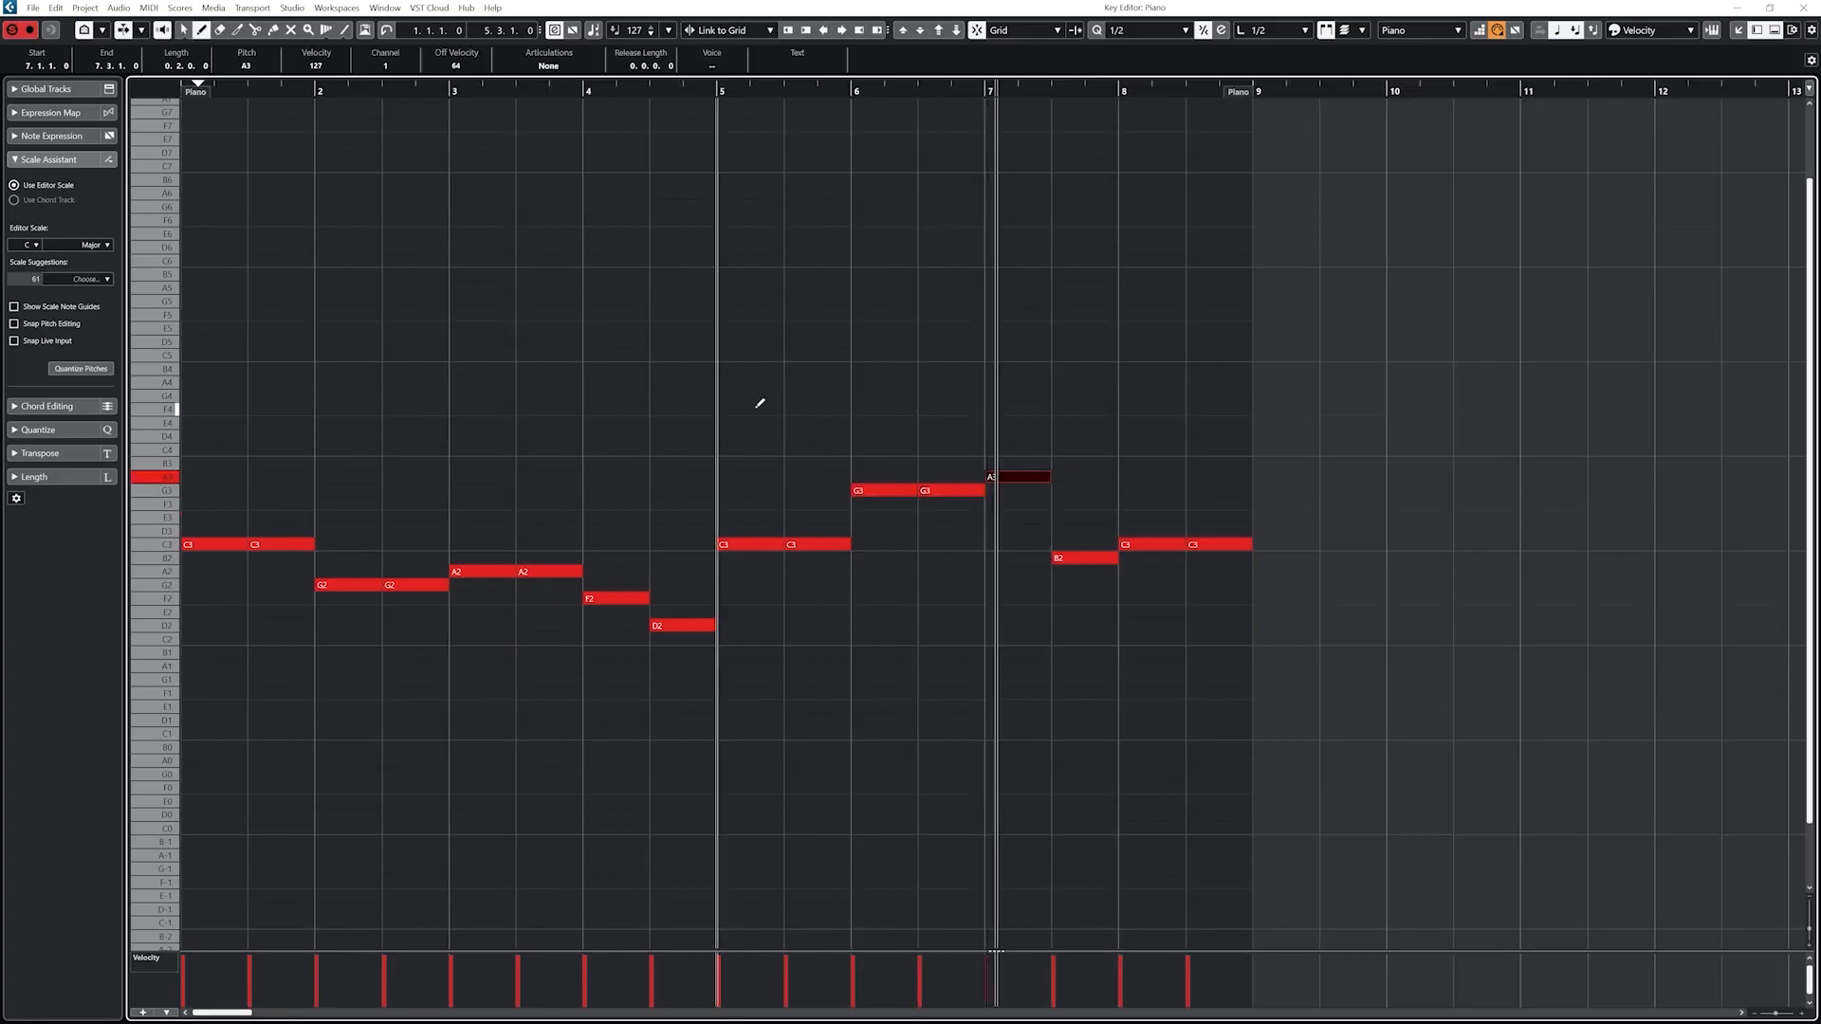
left_click(186, 87)
key("space")
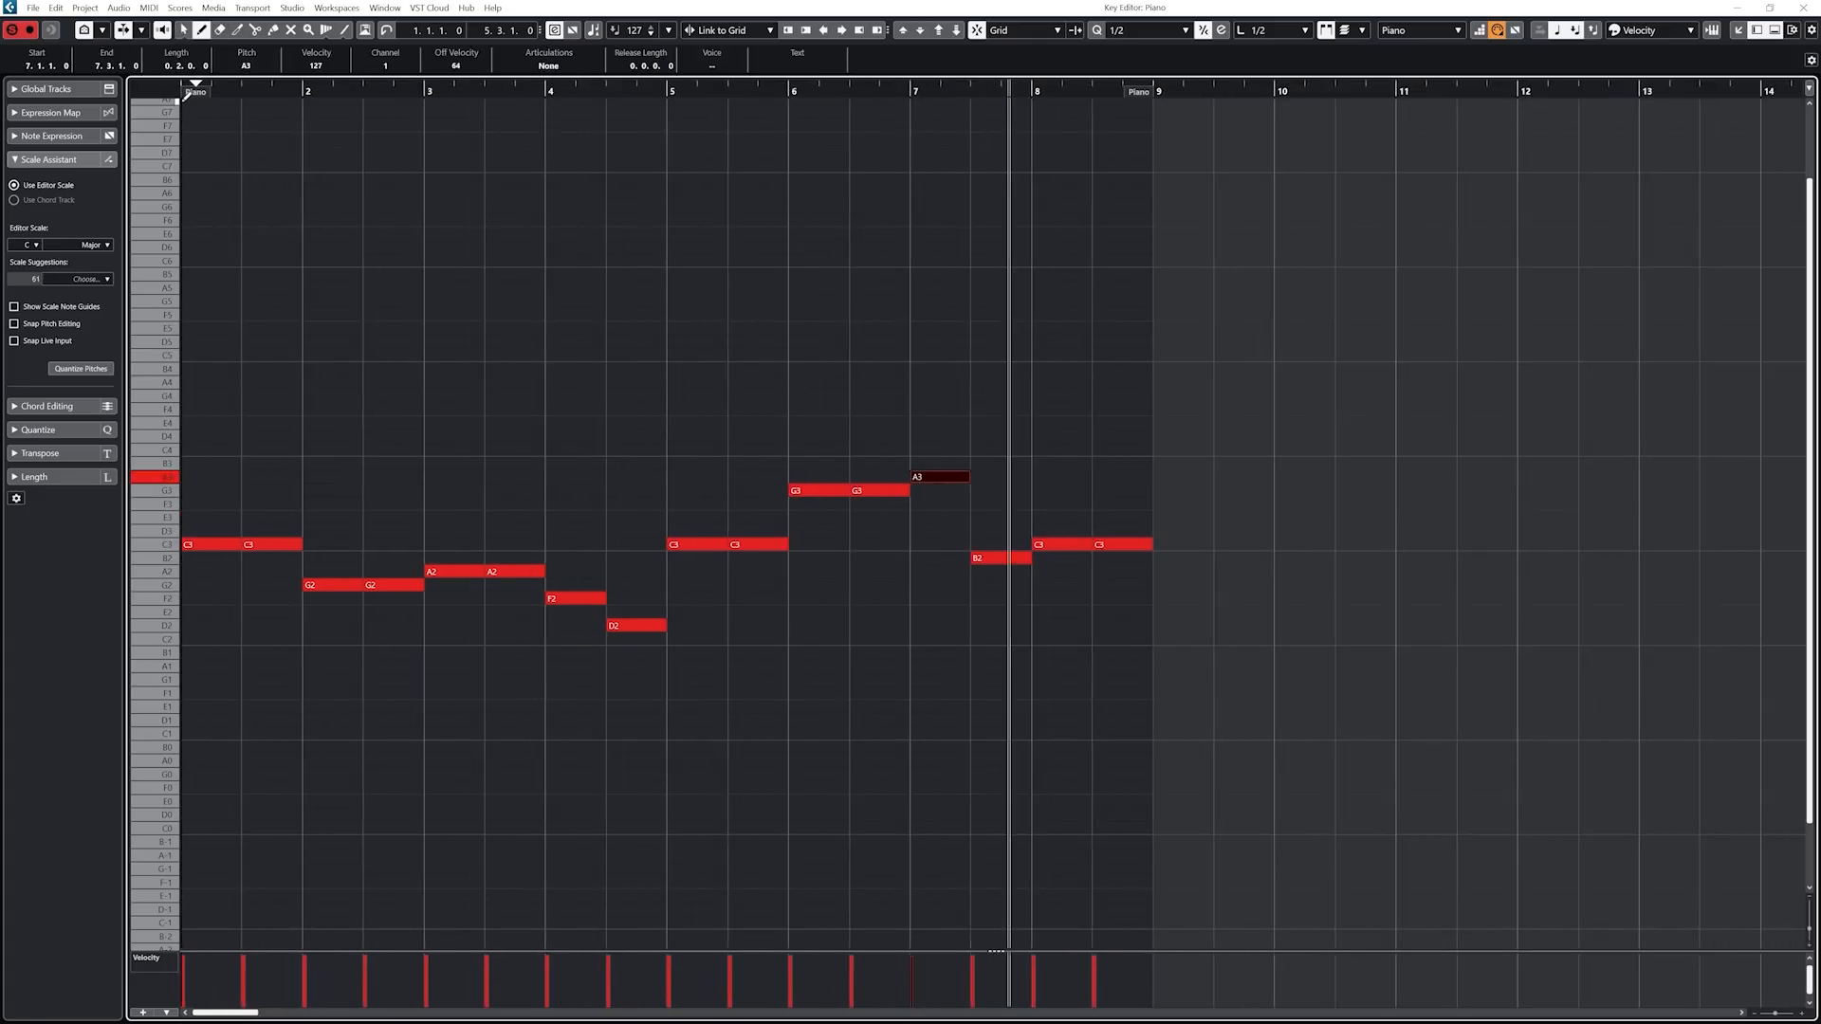
key("space")
- Add two chord tones above each bass note in bars 1 to 4 to build C, G, A minor, F and D minor triads
left_click(209, 518)
left_click(267, 518)
left_click(203, 490)
left_click(268, 490)
left_click(327, 558)
left_click(329, 531)
left_click(384, 531)
left_click(574, 544)
left_click(633, 598)
left_click(634, 572)
- Add two chord tones above each bass note in bars 5 to 8, and play the chord progression from the start
left_click(690, 518)
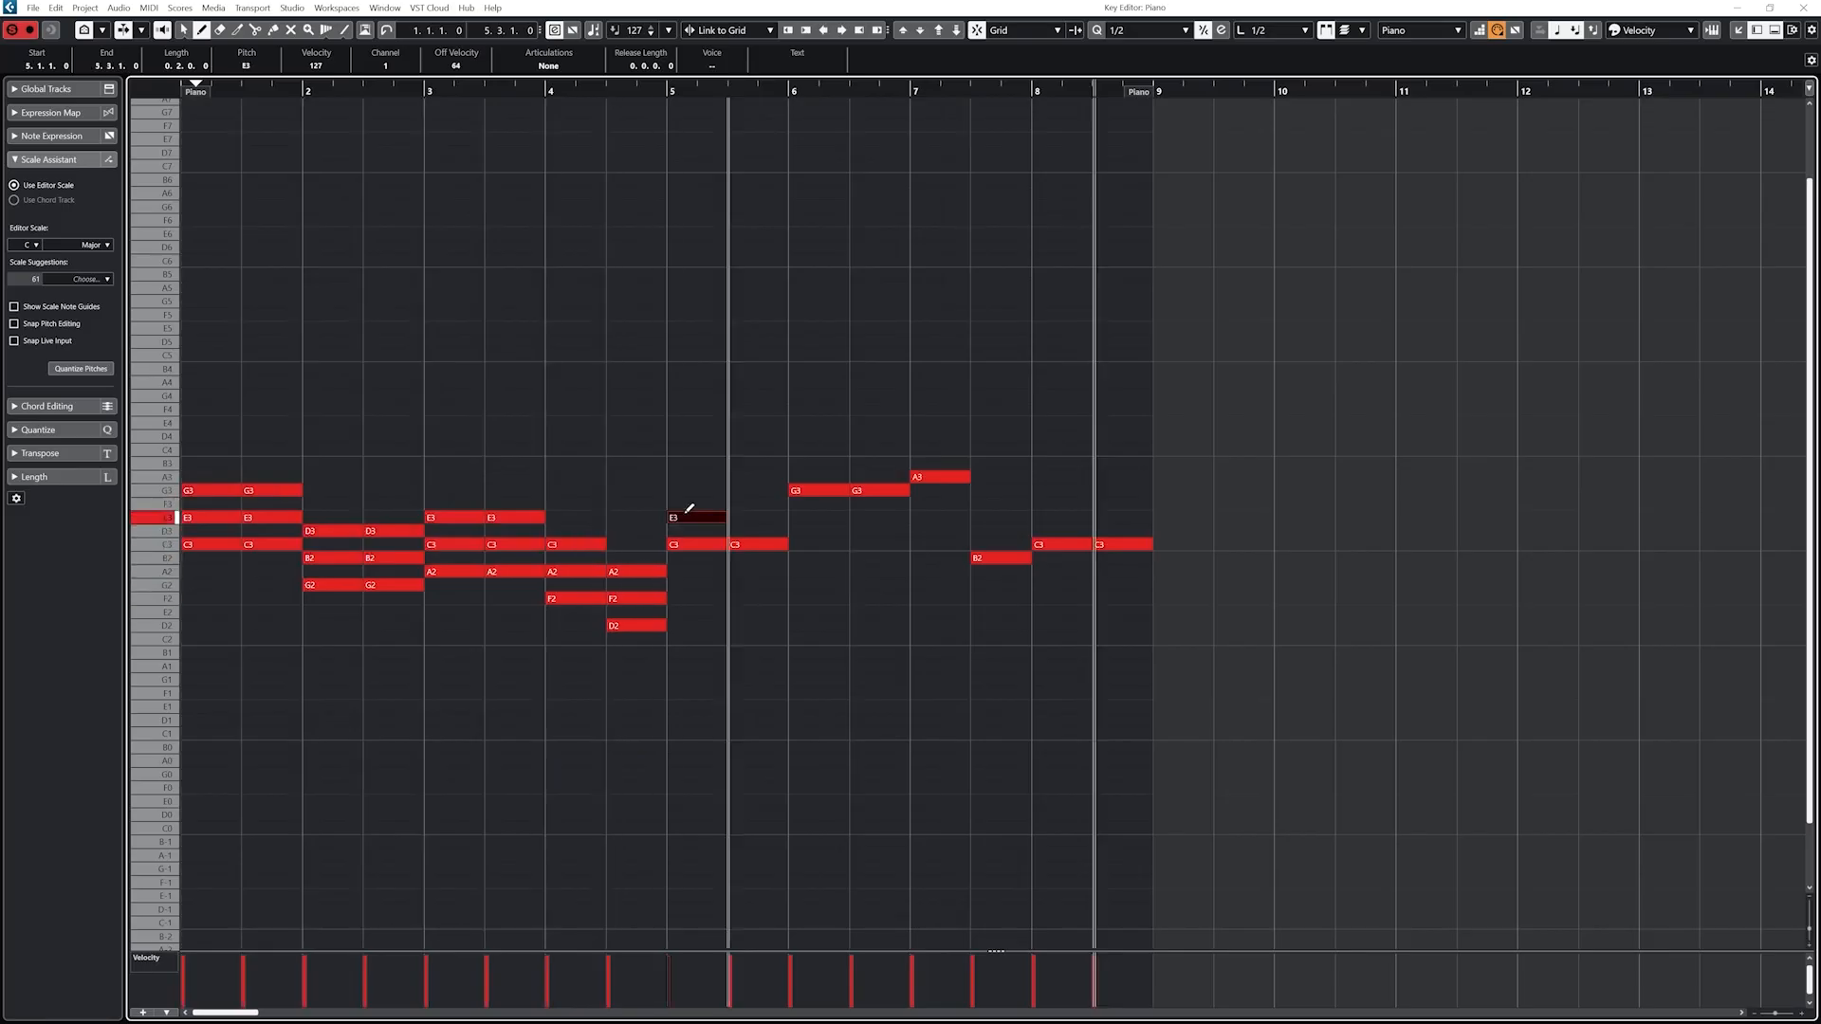
left_click(755, 517)
left_click(692, 490)
left_click(754, 491)
left_click(816, 464)
left_click_drag(186, 89, 145, 123)
key("space")
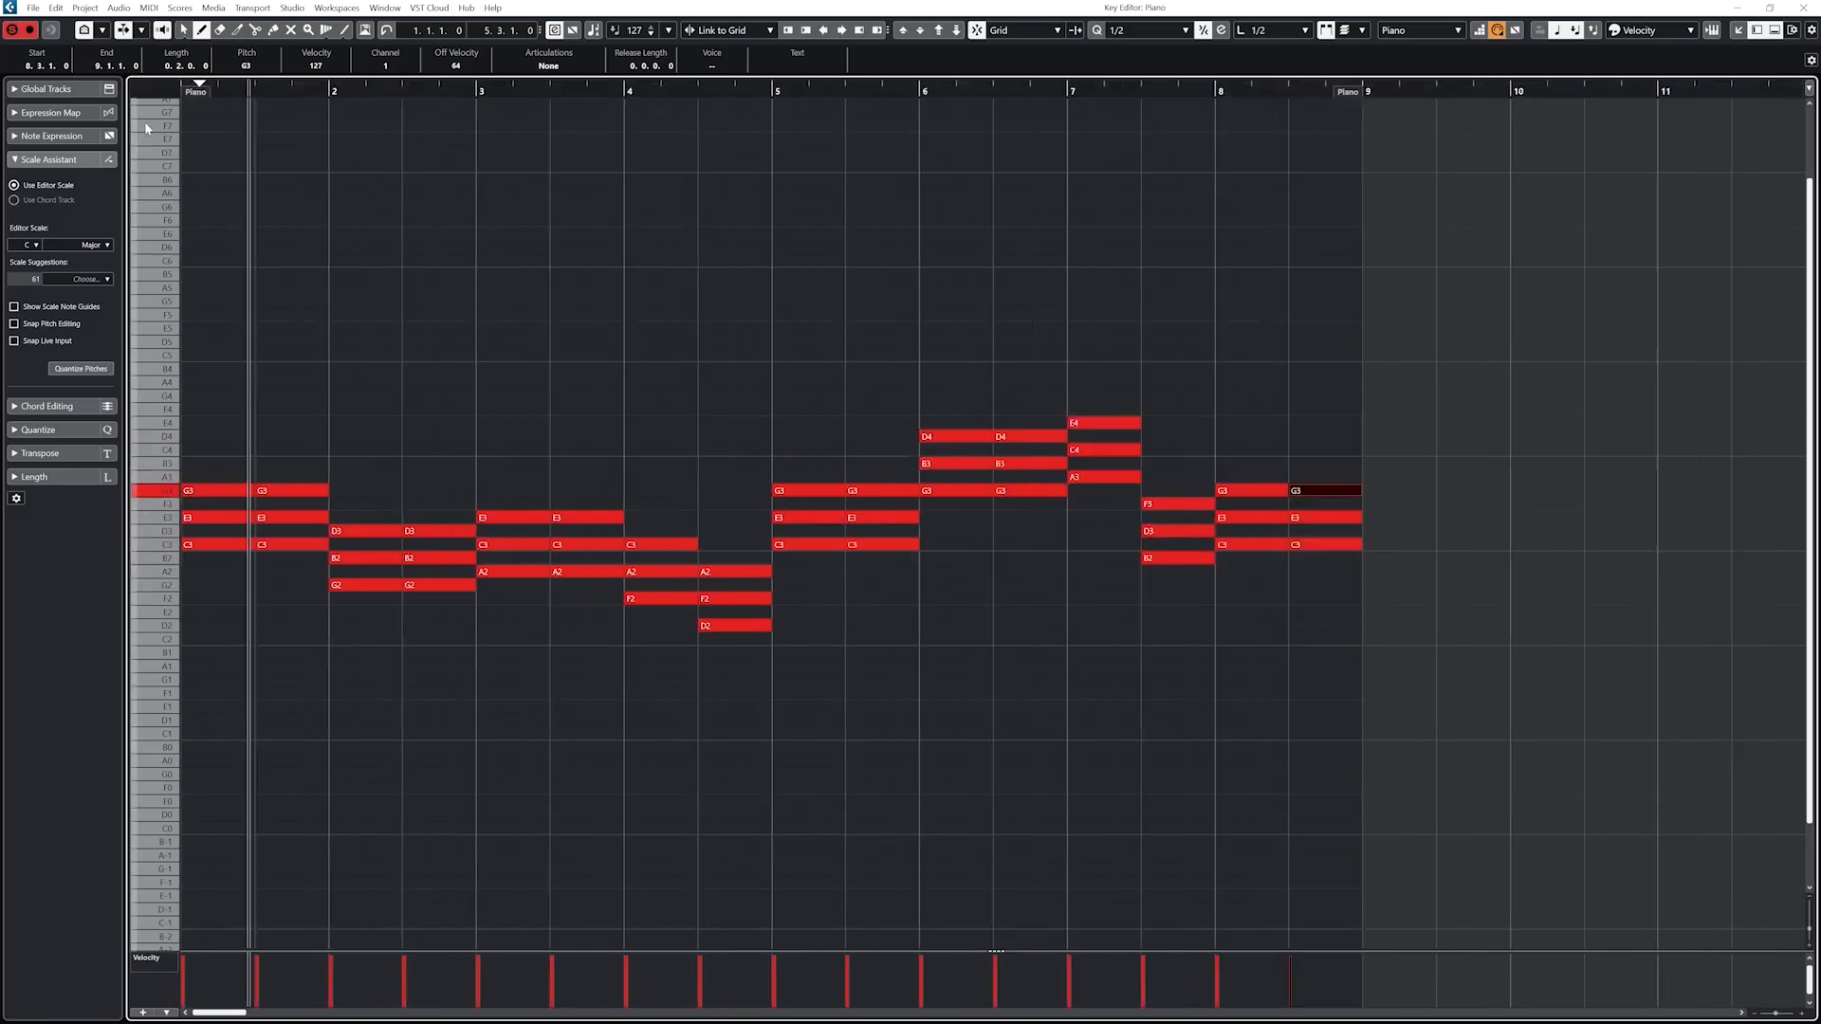
key("space")
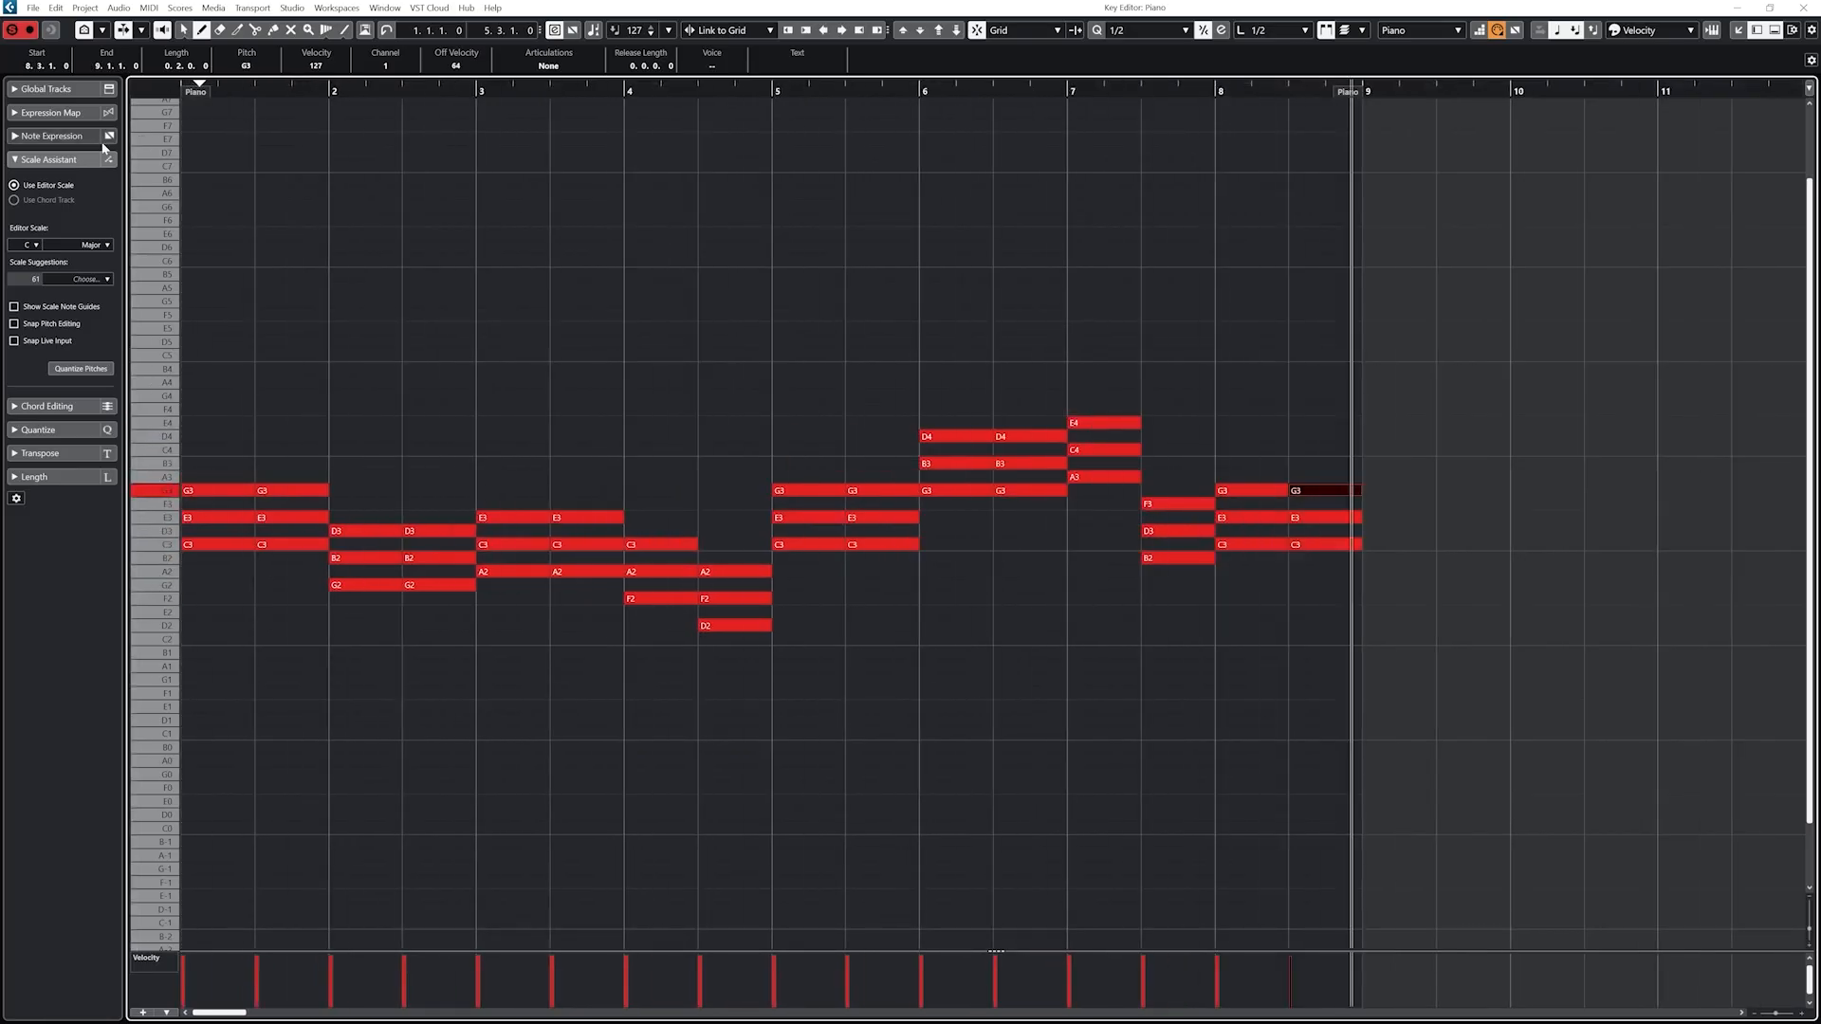
- Set both the quantize and length quantize values to 1/8
left_click(1148, 30)
left_click(1147, 95)
left_click(1276, 30)
left_click(1275, 110)
- Draw the melody C4, E4, F4, E4 and D4 above the chords in bar 1
left_click_drag(188, 450, 308, 423)
left_click(240, 423)
left_click(258, 409)
left_click(313, 436)
key("g")
- Draw the melody G3, A3, B3, C4, G3, F3 and G3 above the chords in bar 2
left_click_drag(314, 491, 337, 491)
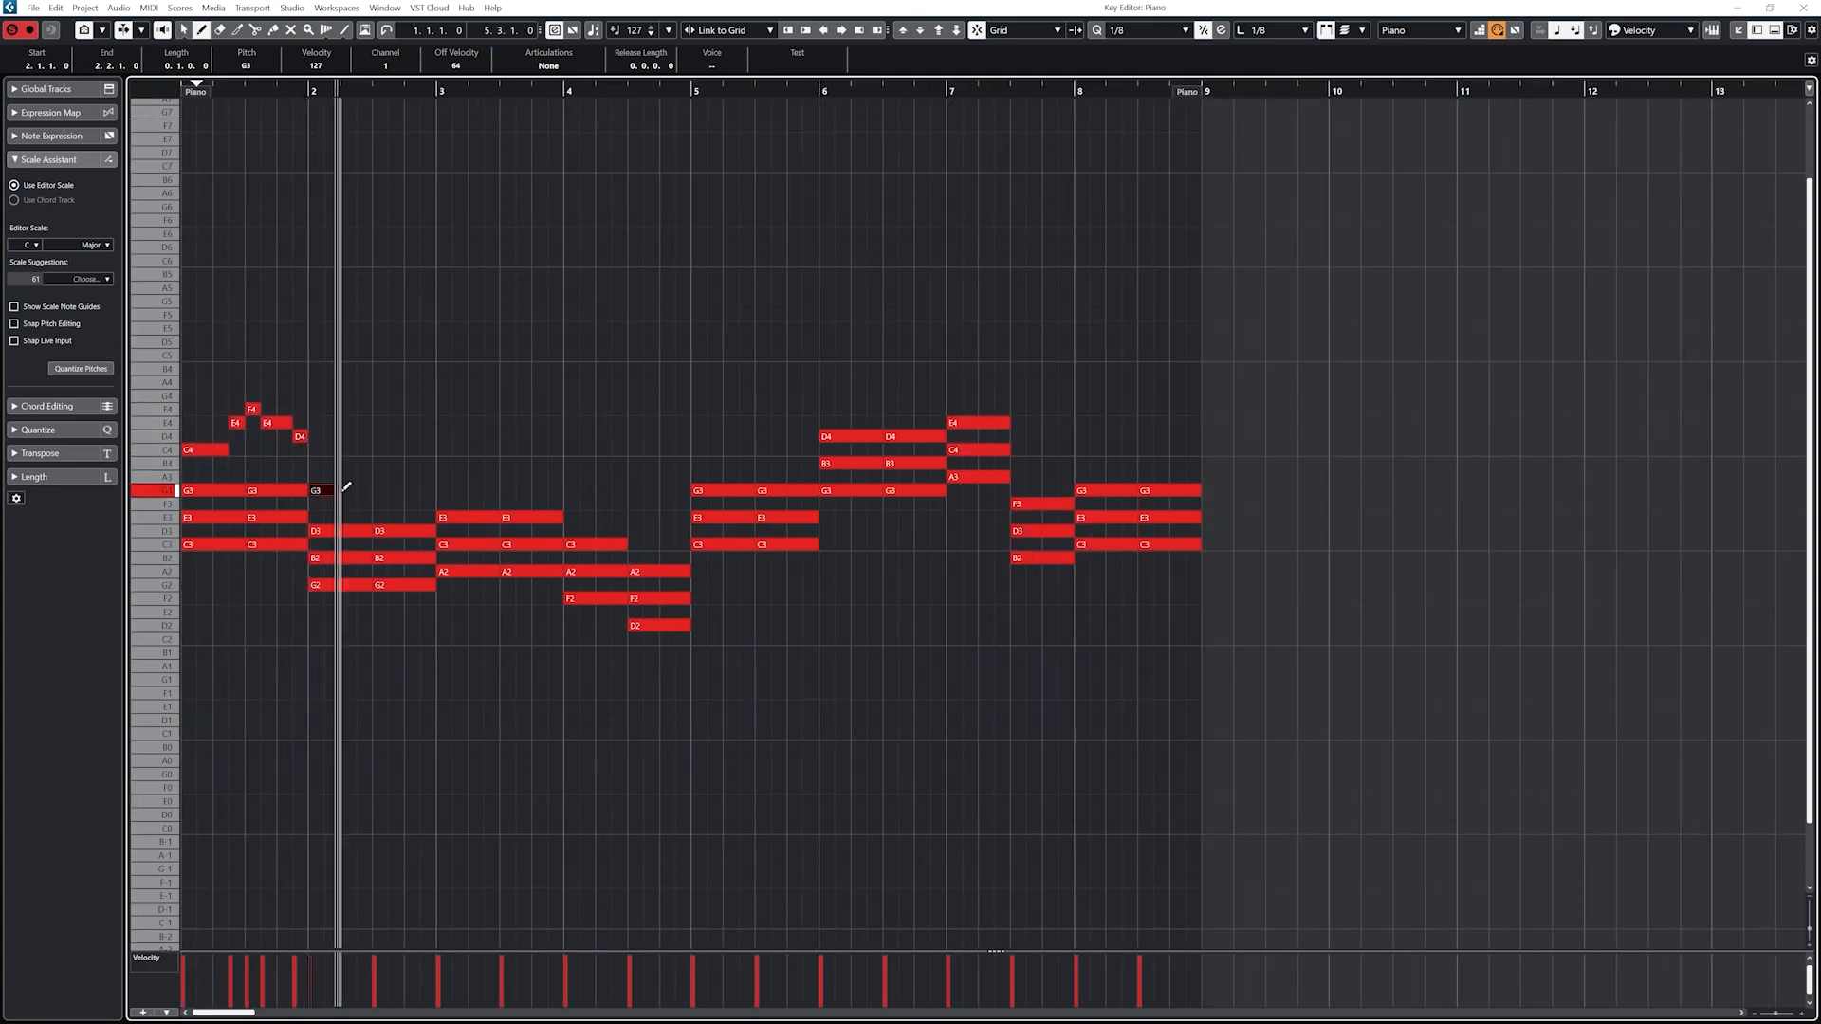
left_click(347, 477)
left_click(363, 464)
left_click(379, 449)
left_click(395, 491)
left_click(412, 503)
left_click(428, 490)
key("g")
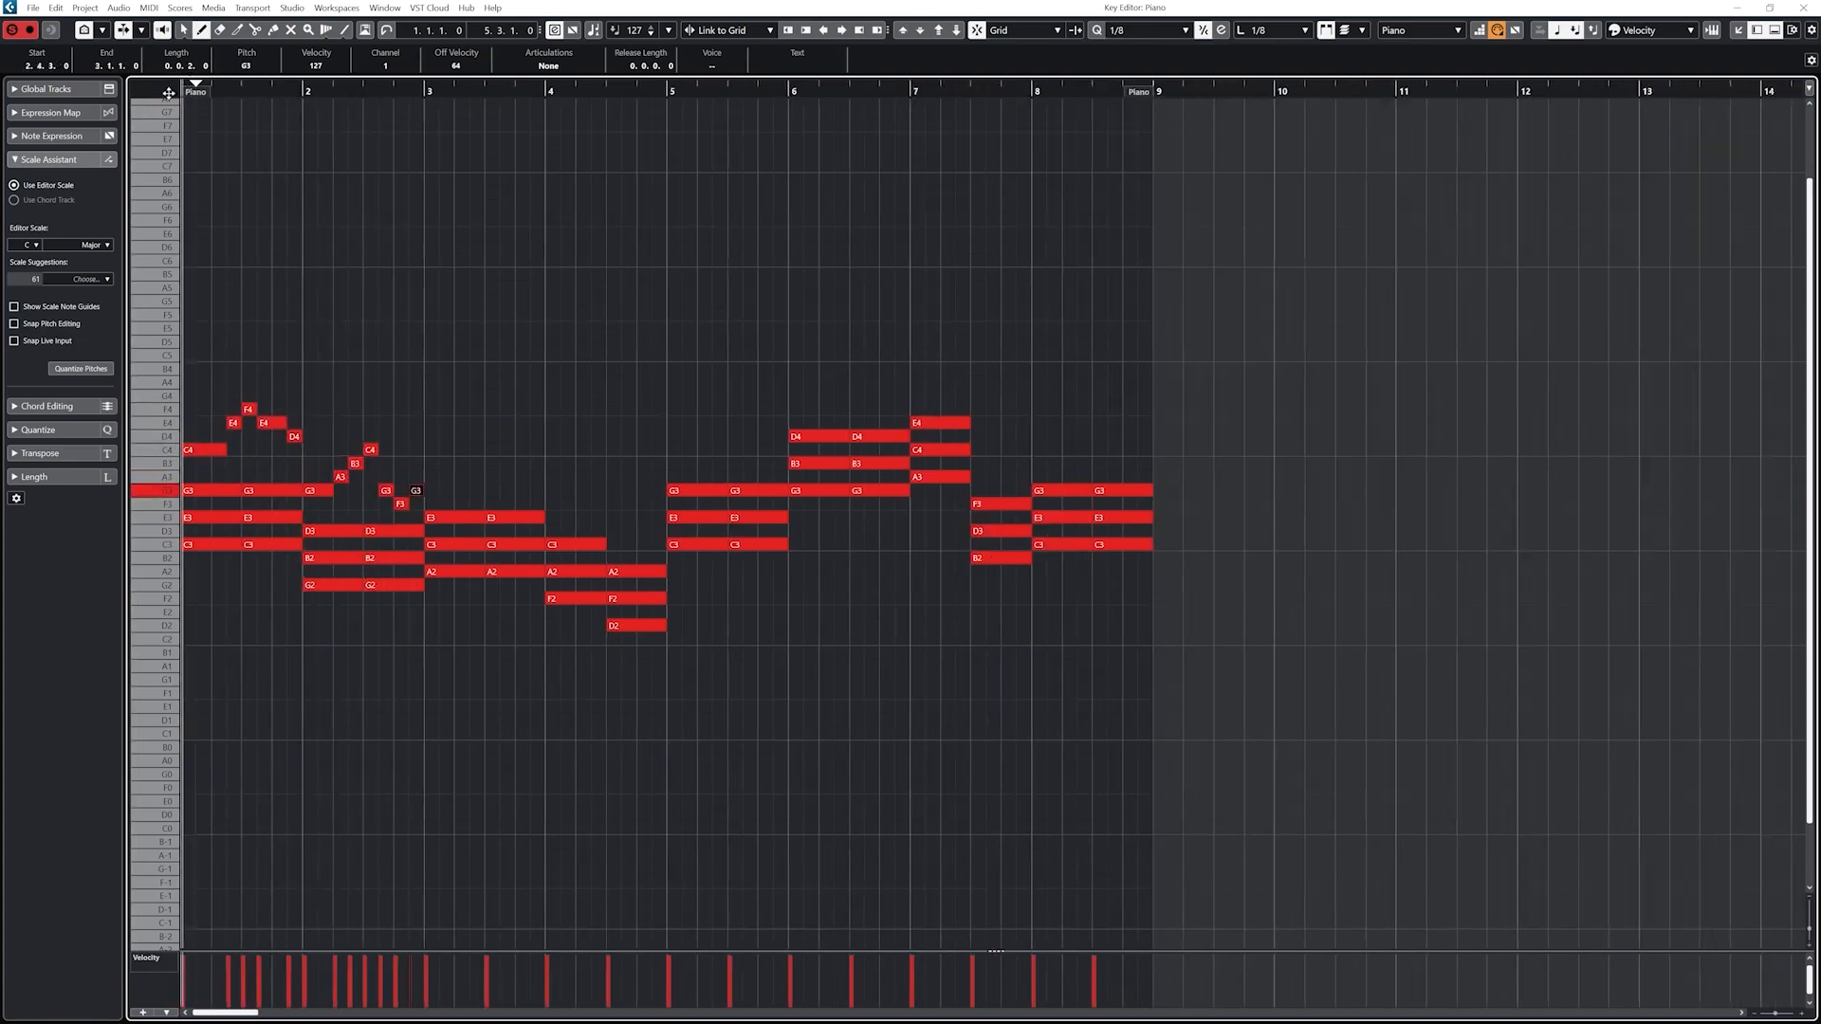
- Replace the last two melody notes of bar 2 with E3 and F3
left_click(418, 490)
left_click(406, 502)
left_click(402, 518)
left_click(416, 504)
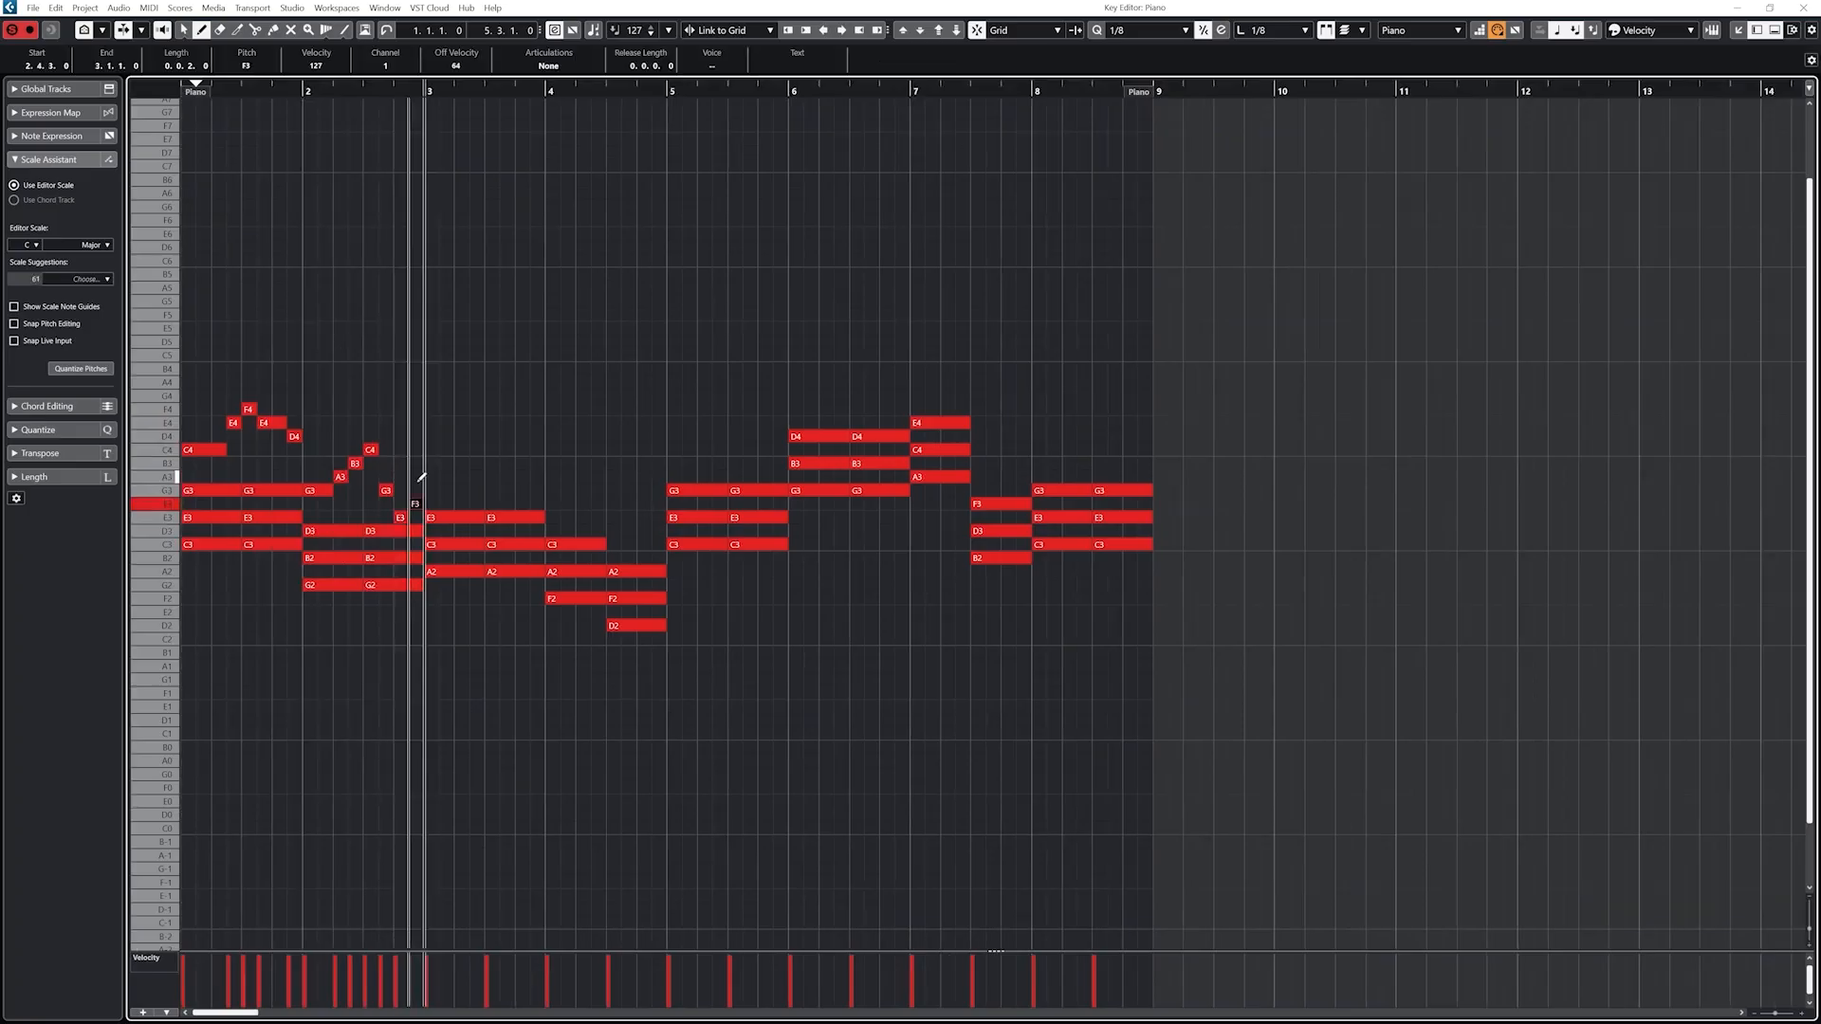
- Draw the melody A3, B3, C4, G3 and B3 above the chords in bar 3
mouse_move(428, 477)
left_mouse_down()
mouse_move(527, 490)
mouse_move(589, 449)
mouse_move(643, 450)
mouse_move(615, 450)
mouse_move(664, 423)
left_mouse_up()
left_click(478, 464)
left_click(492, 449)
left_click(536, 463)
key("g")
- Rework the bar 5 melody into C4, E4, F4, E4 and F4, and play the piece
left_click(651, 423)
left_click(662, 410)
key("ctrl+z")
key("ctrl+z")
key("ctrl+z")
left_click(624, 423)
left_click(636, 410)
left_click(674, 409)
key("space")
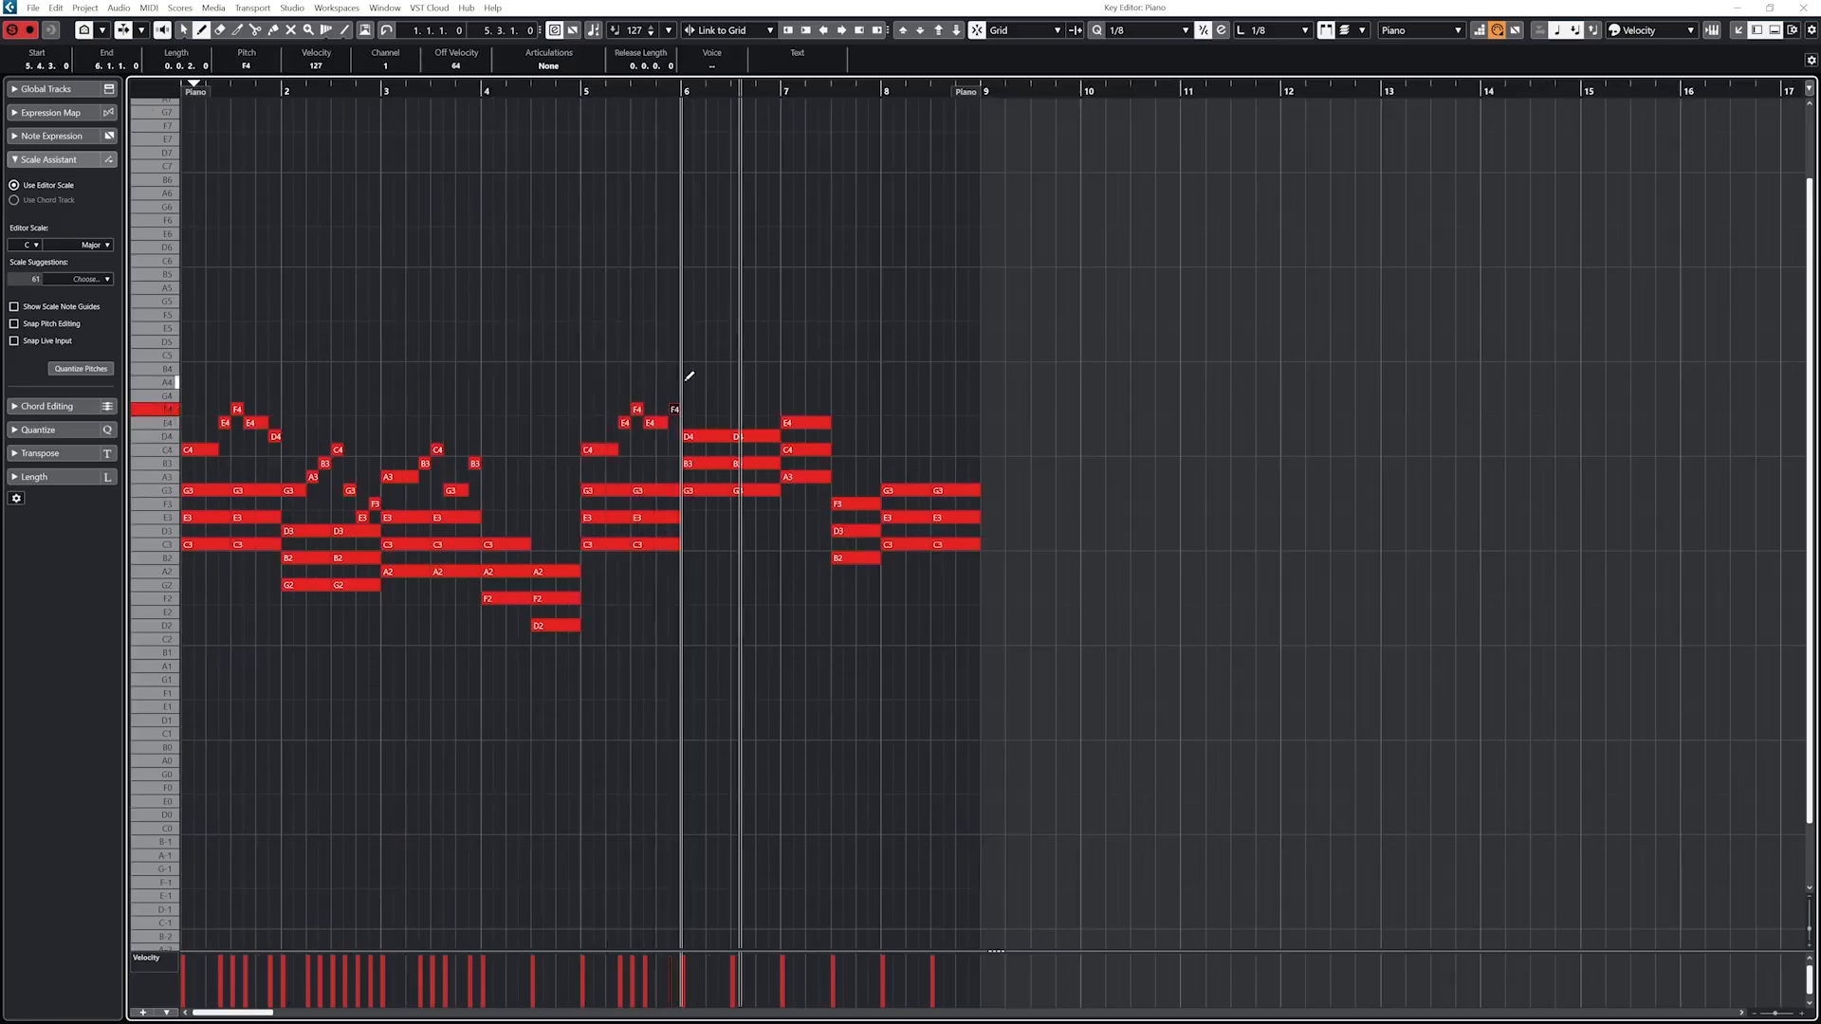
key("h")
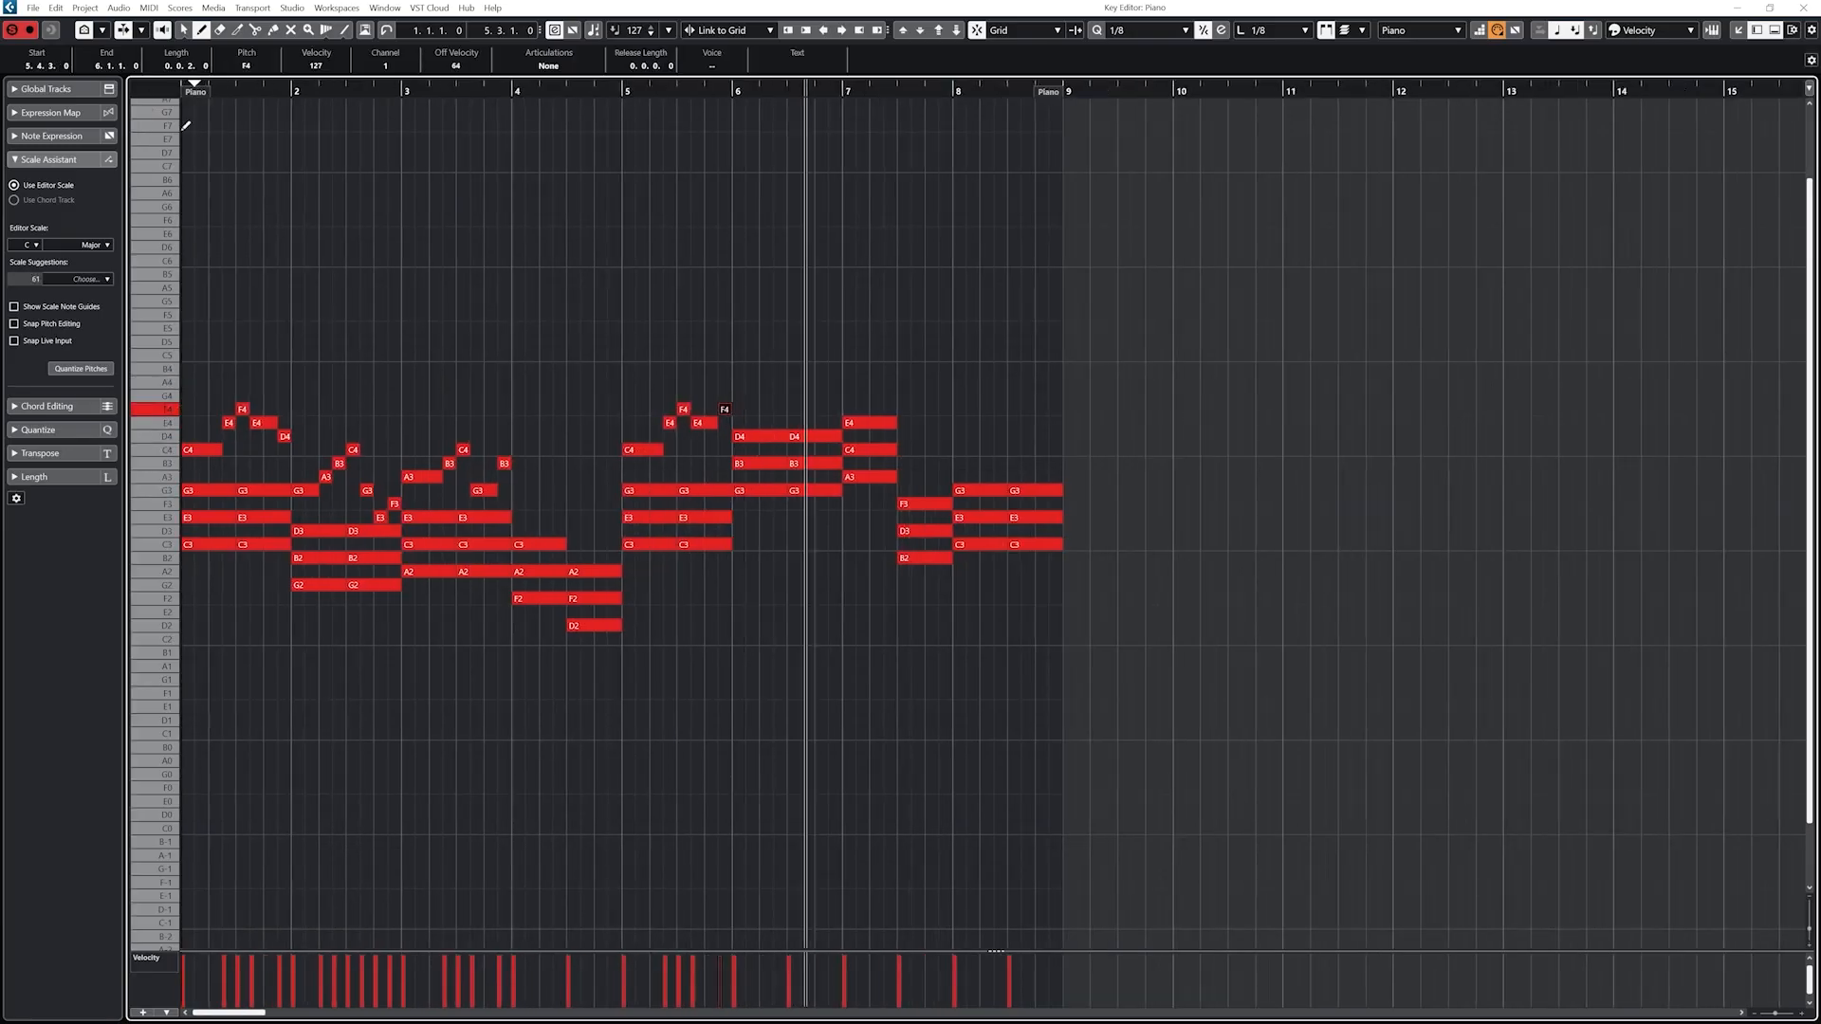
- Try showing Aftertouch in the controller lane, and set the lane back to Velocity
left_click(146, 958)
left_click(159, 671)
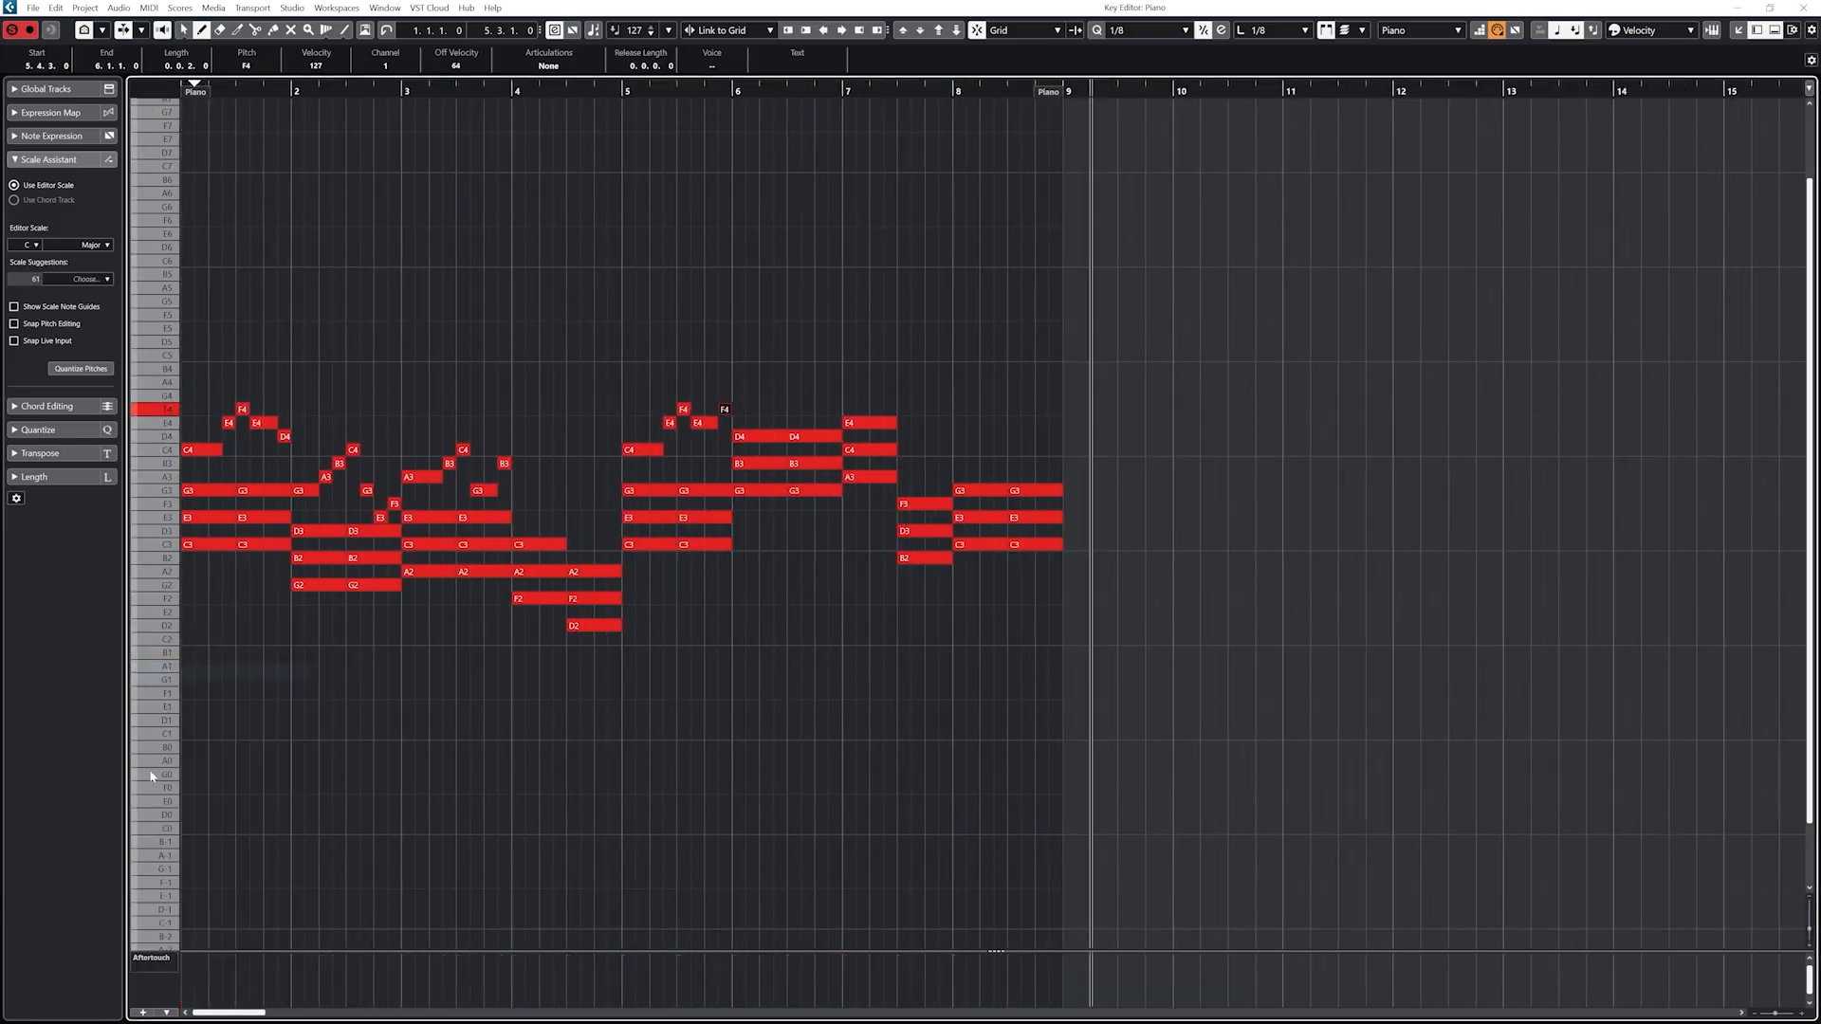
left_click(147, 958)
left_click(160, 640)
- Lower the note velocities to varied levels across bars 1 to 8, and play the piece from the start
left_click(226, 978)
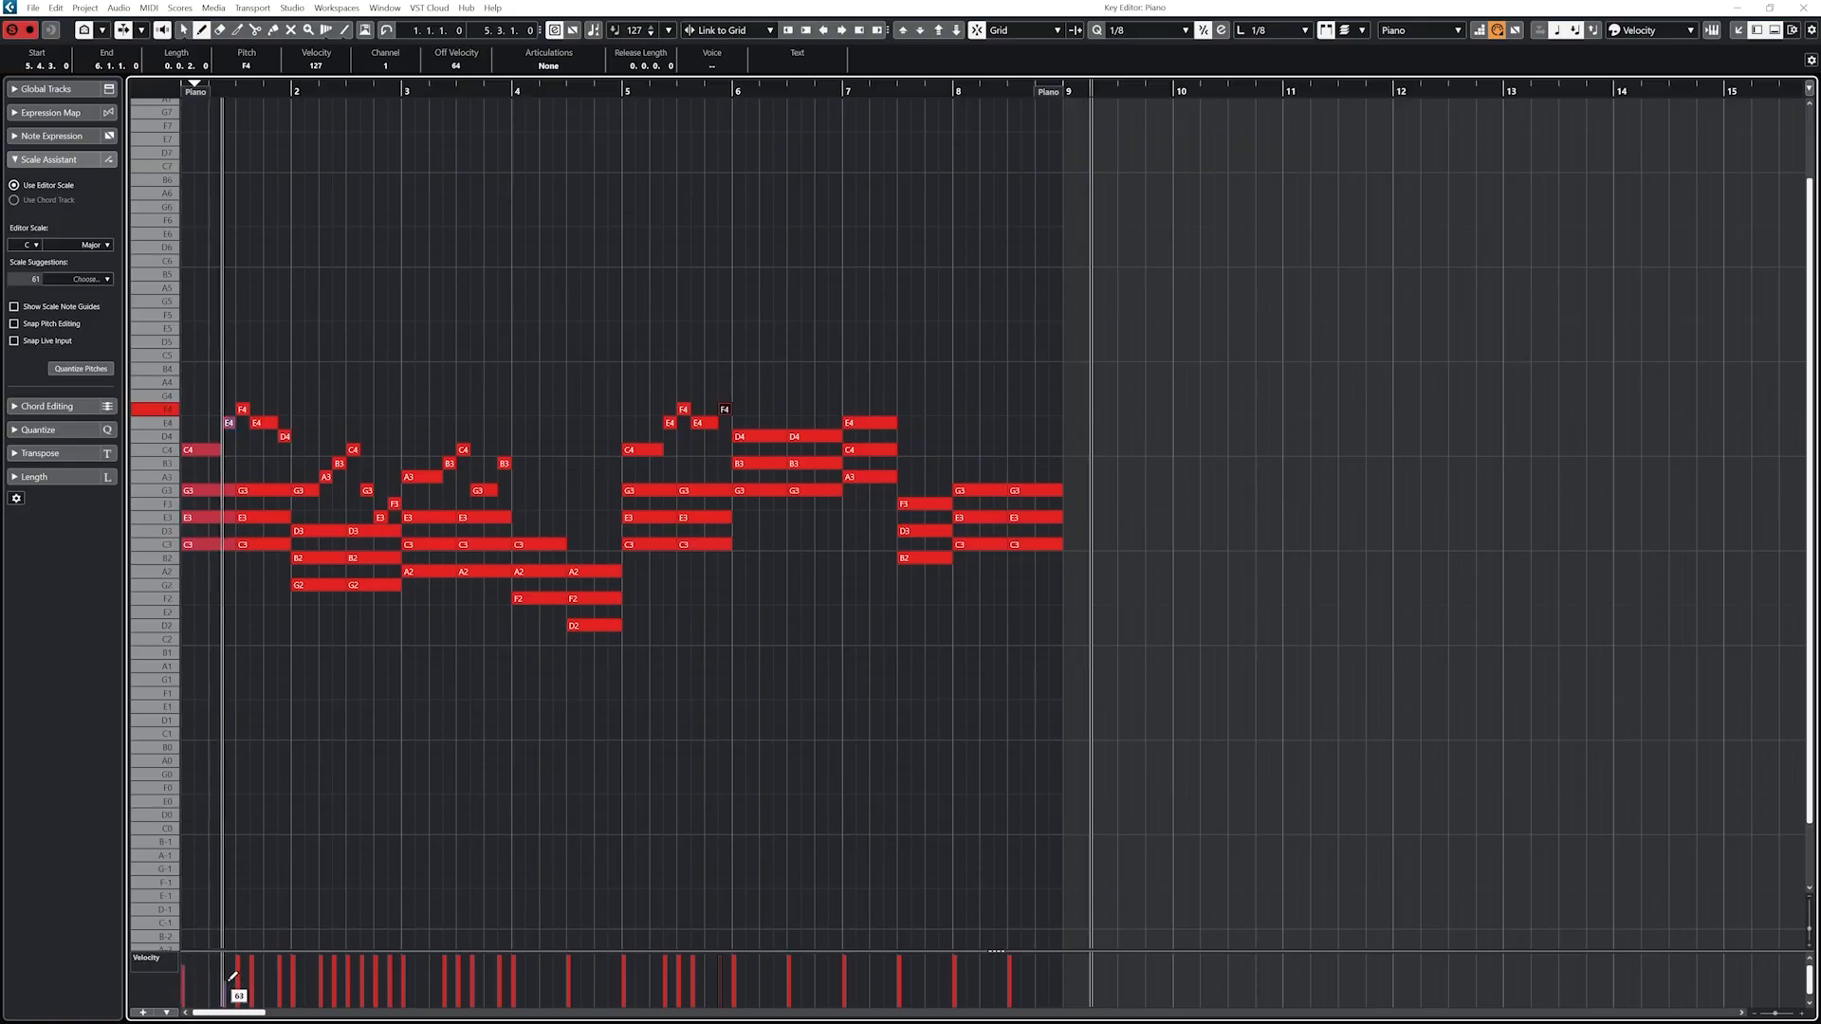
left_click(239, 973)
left_click(252, 977)
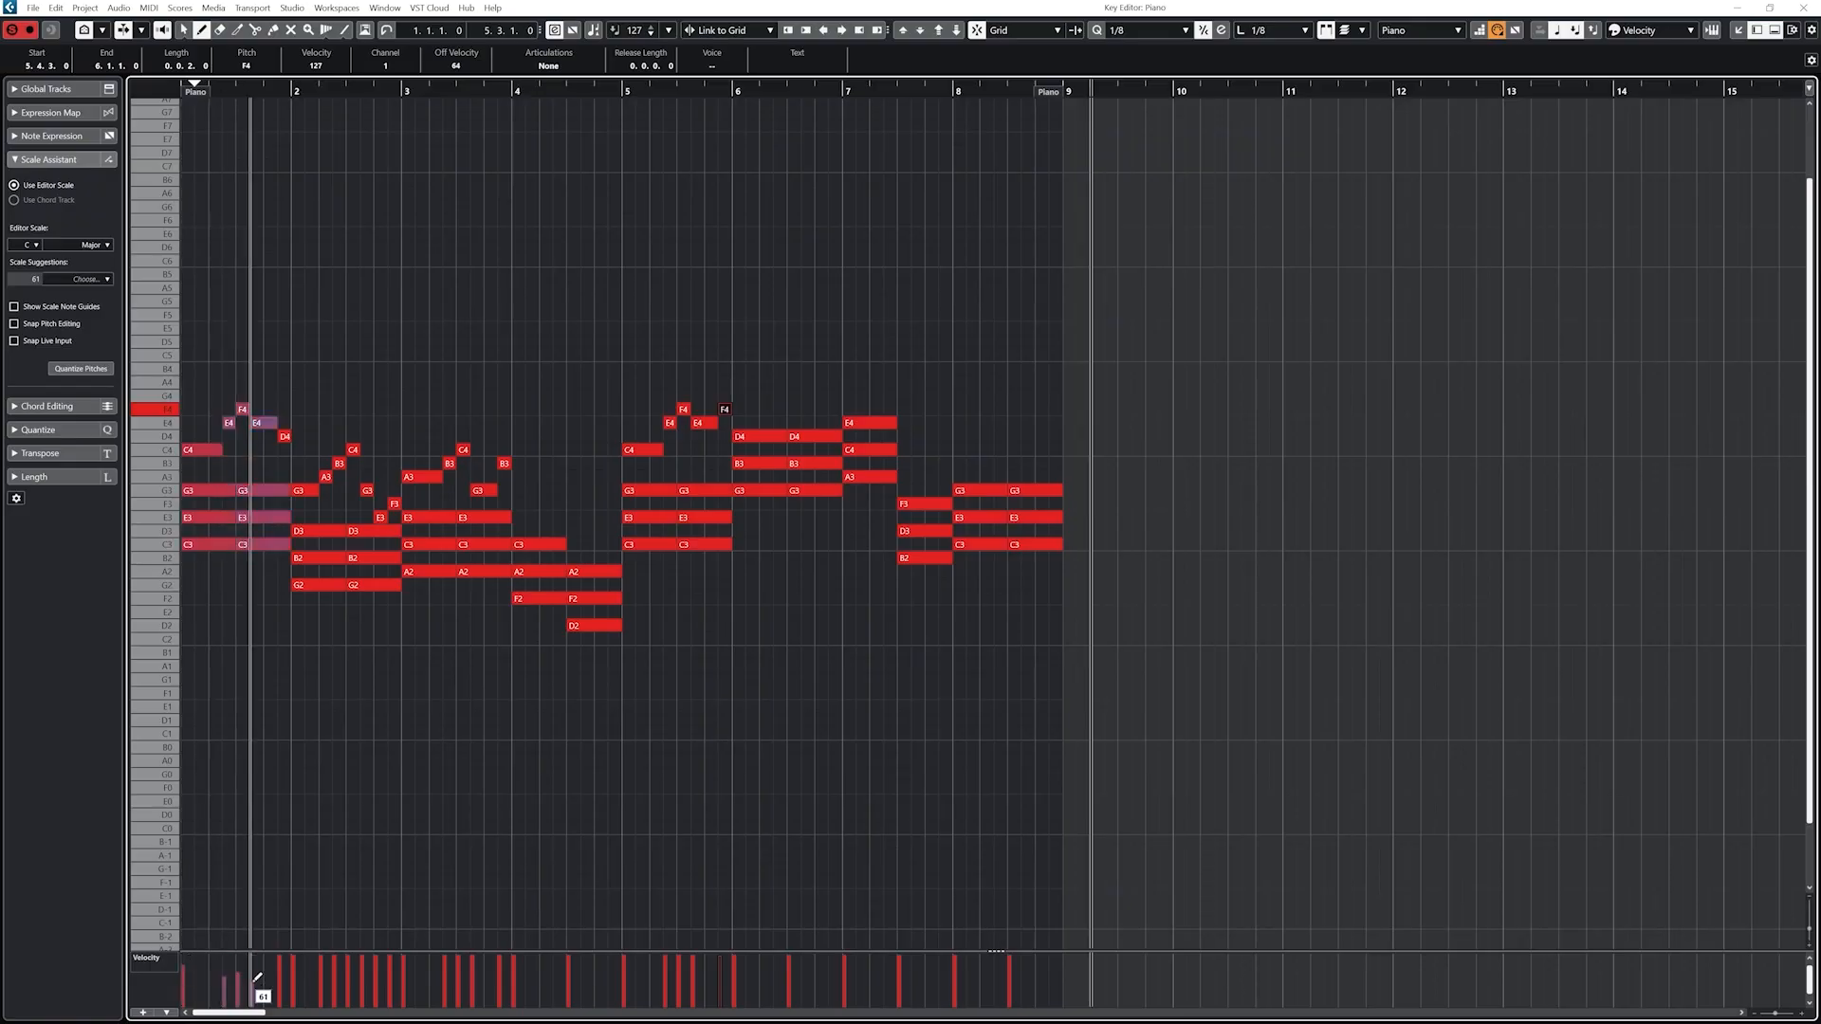
left_click(283, 994)
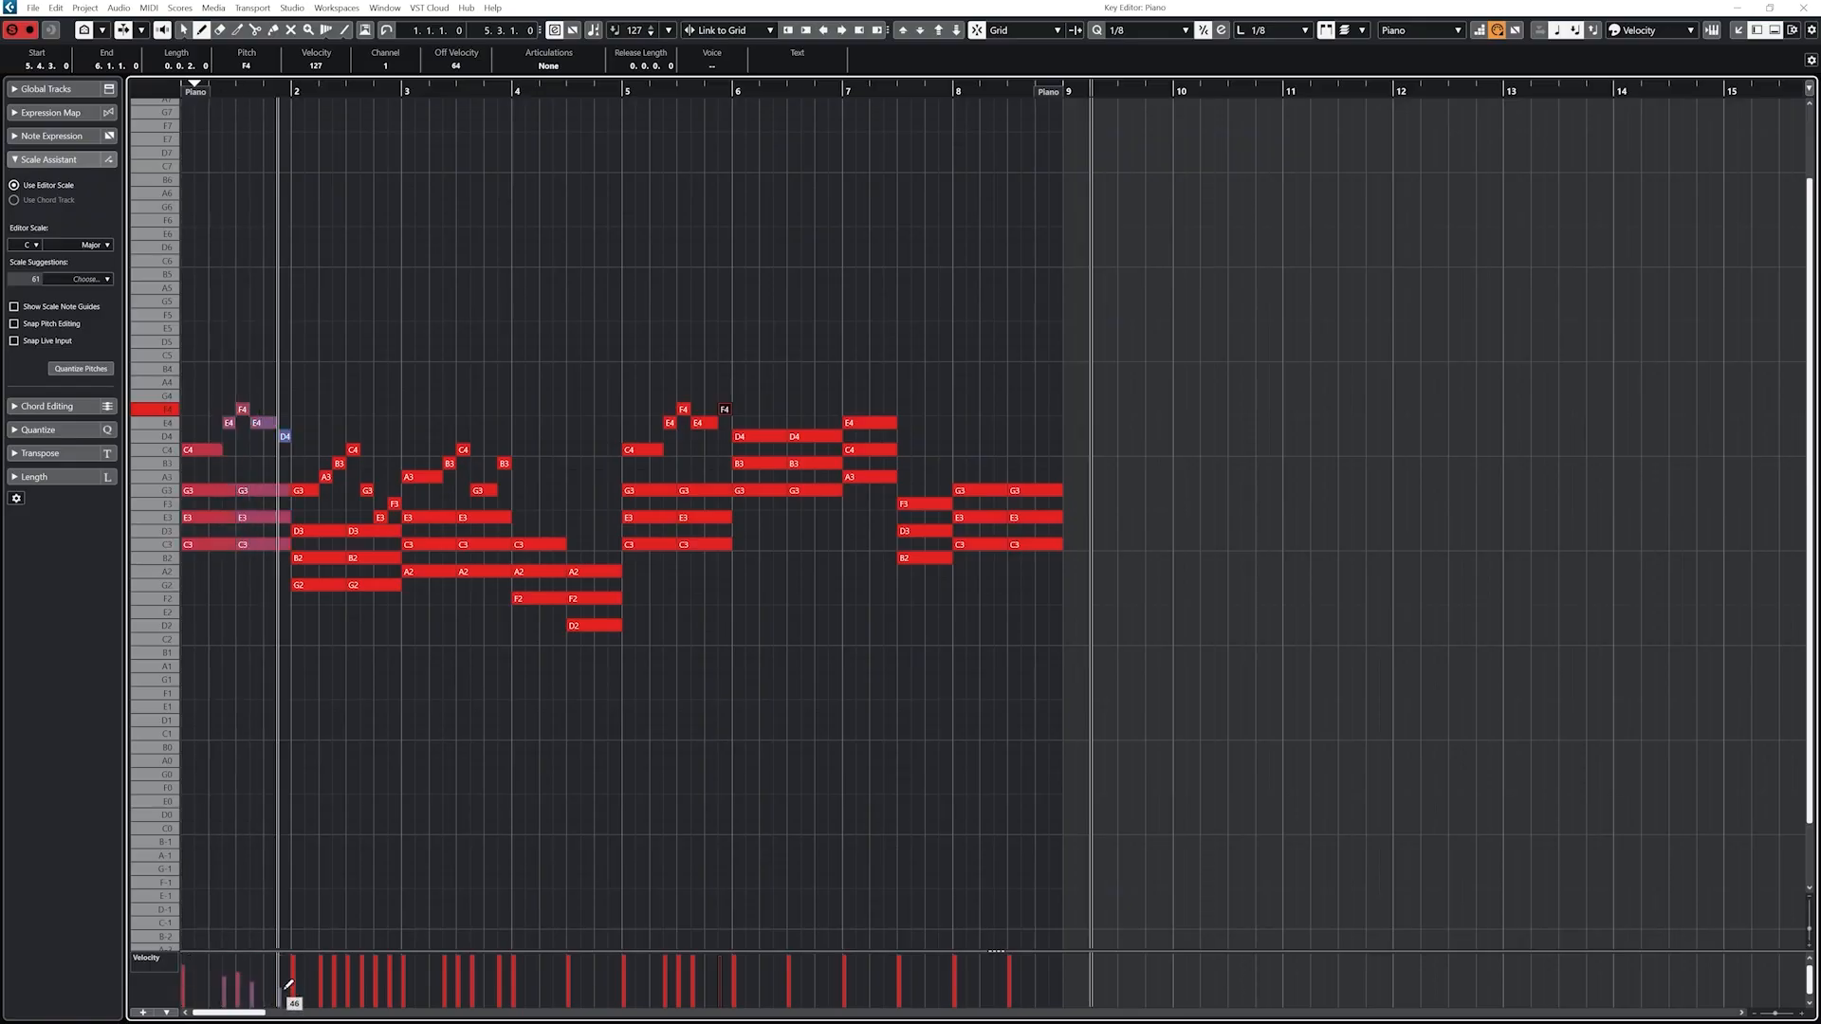
mouse_move(286, 990)
left_mouse_down()
mouse_move(296, 970)
mouse_move(333, 984)
mouse_move(454, 963)
mouse_move(503, 982)
mouse_move(684, 966)
mouse_move(737, 986)
mouse_move(1017, 981)
left_mouse_up()
left_click_drag(199, 87, 138, 89)
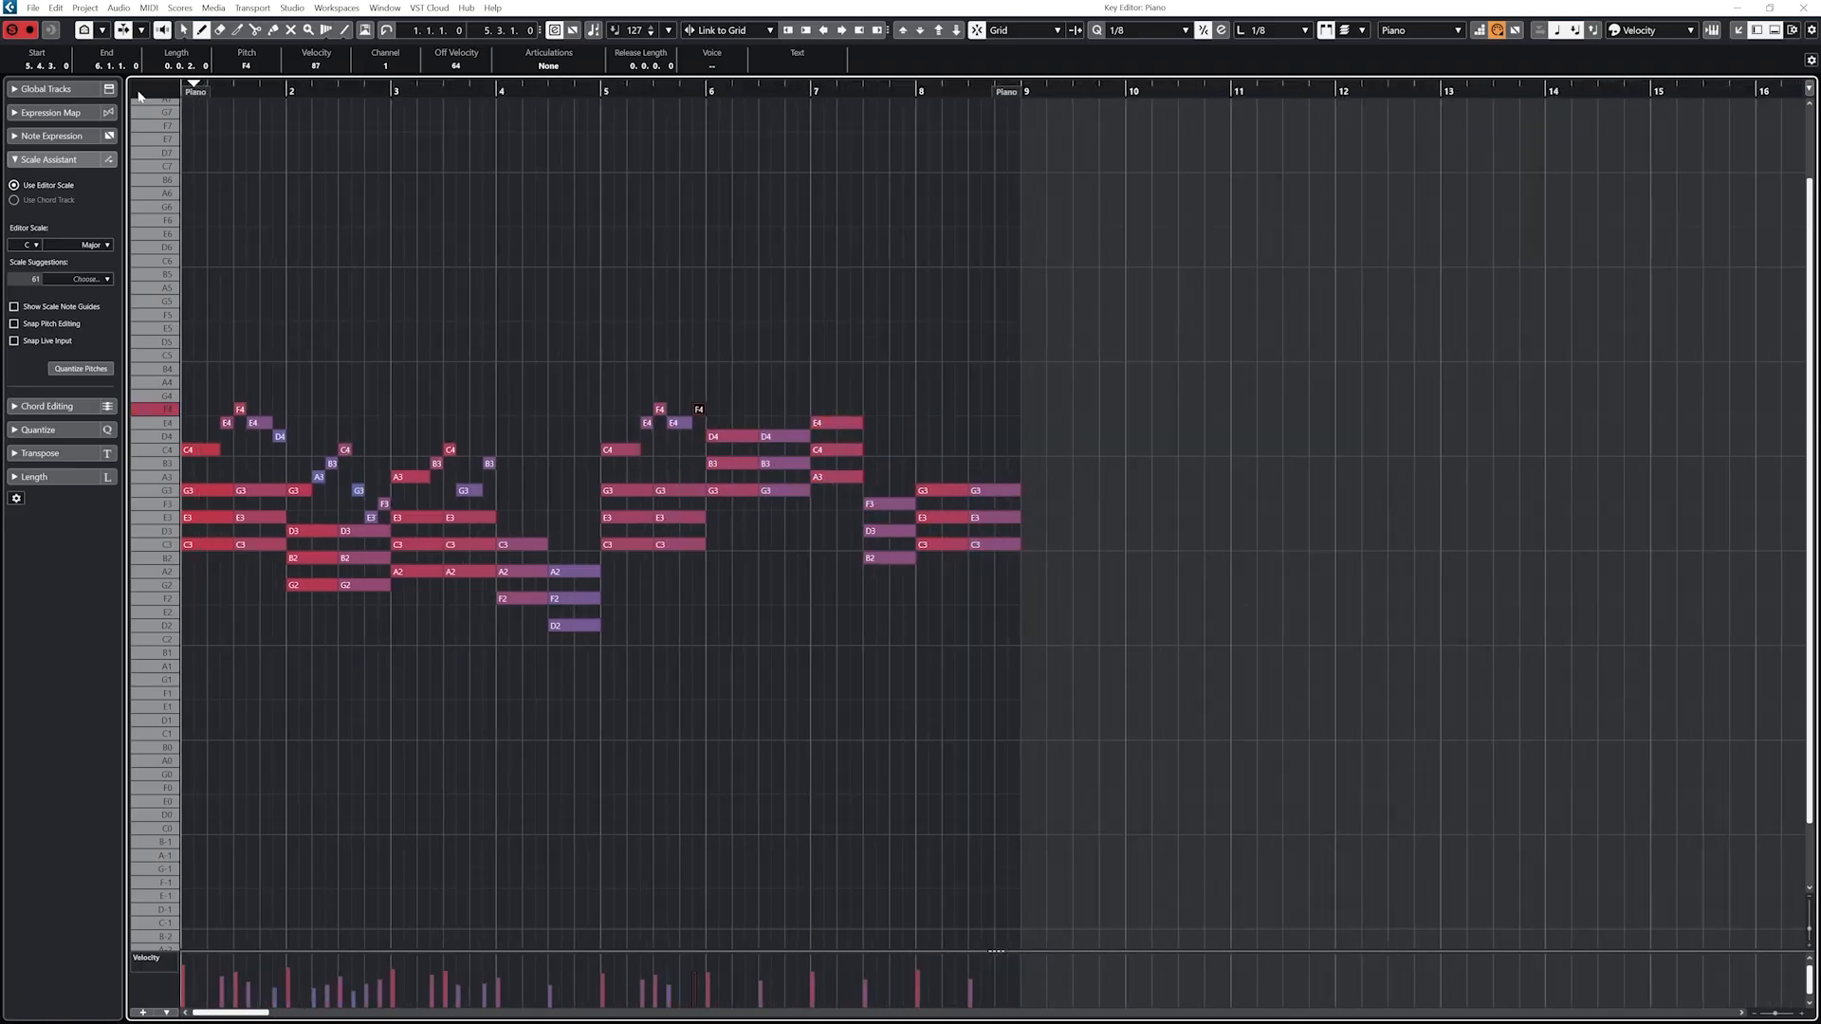
key("space")
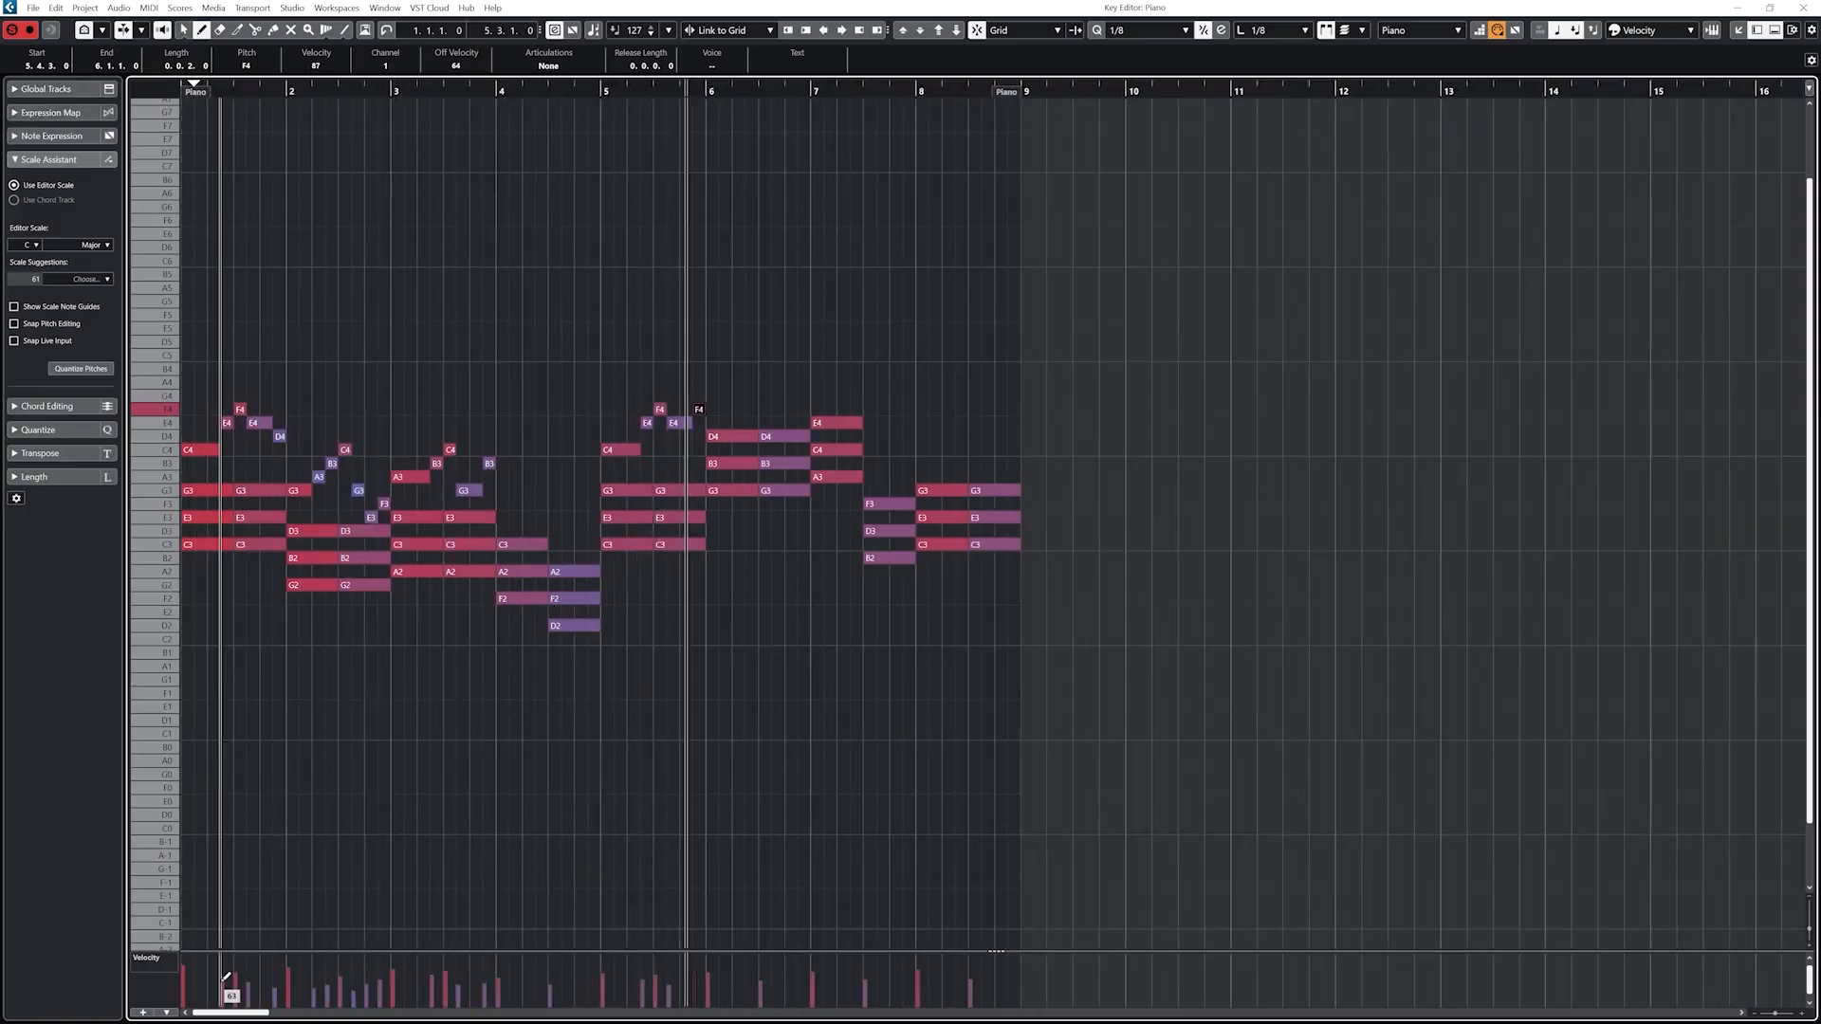
- Raise the velocities of the melody notes in bars 1 to 5, and play the piece from the start
left_click_drag(223, 960, 280, 983)
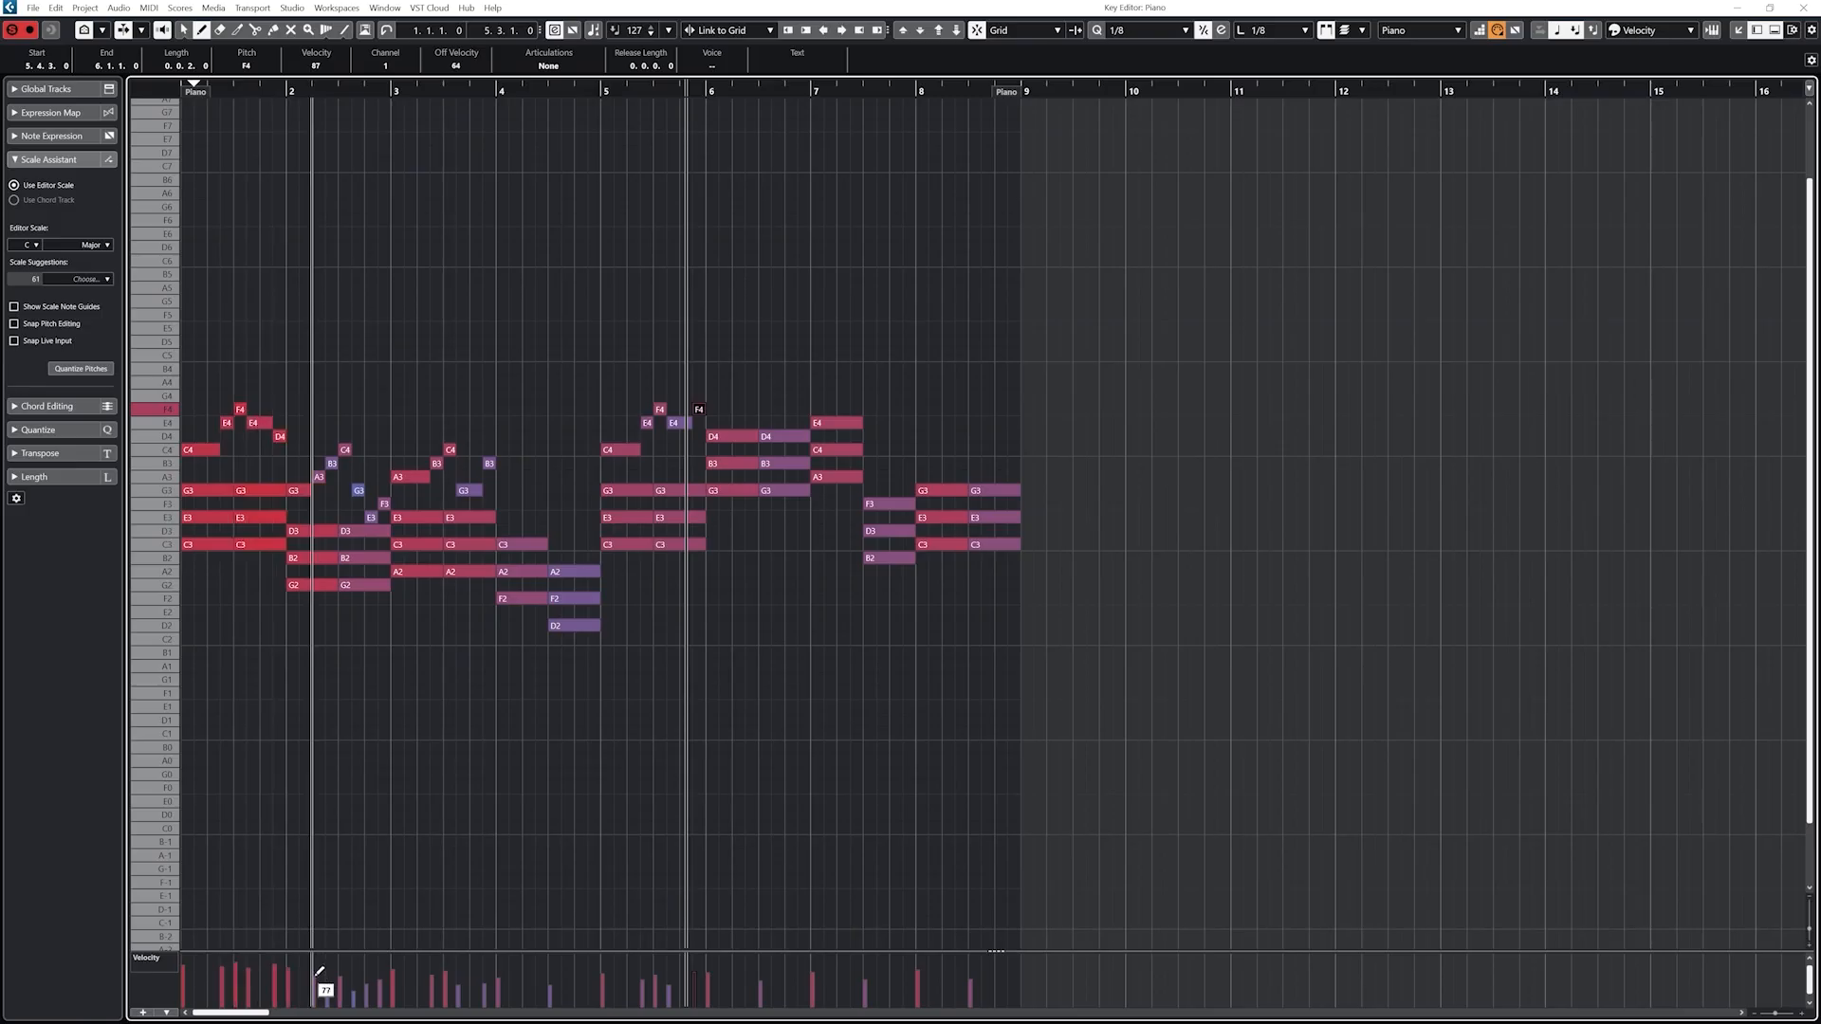
mouse_move(329, 982)
left_mouse_down()
mouse_move(398, 960)
mouse_move(487, 978)
mouse_move(700, 958)
left_mouse_up()
left_click_drag(211, 87, 134, 105)
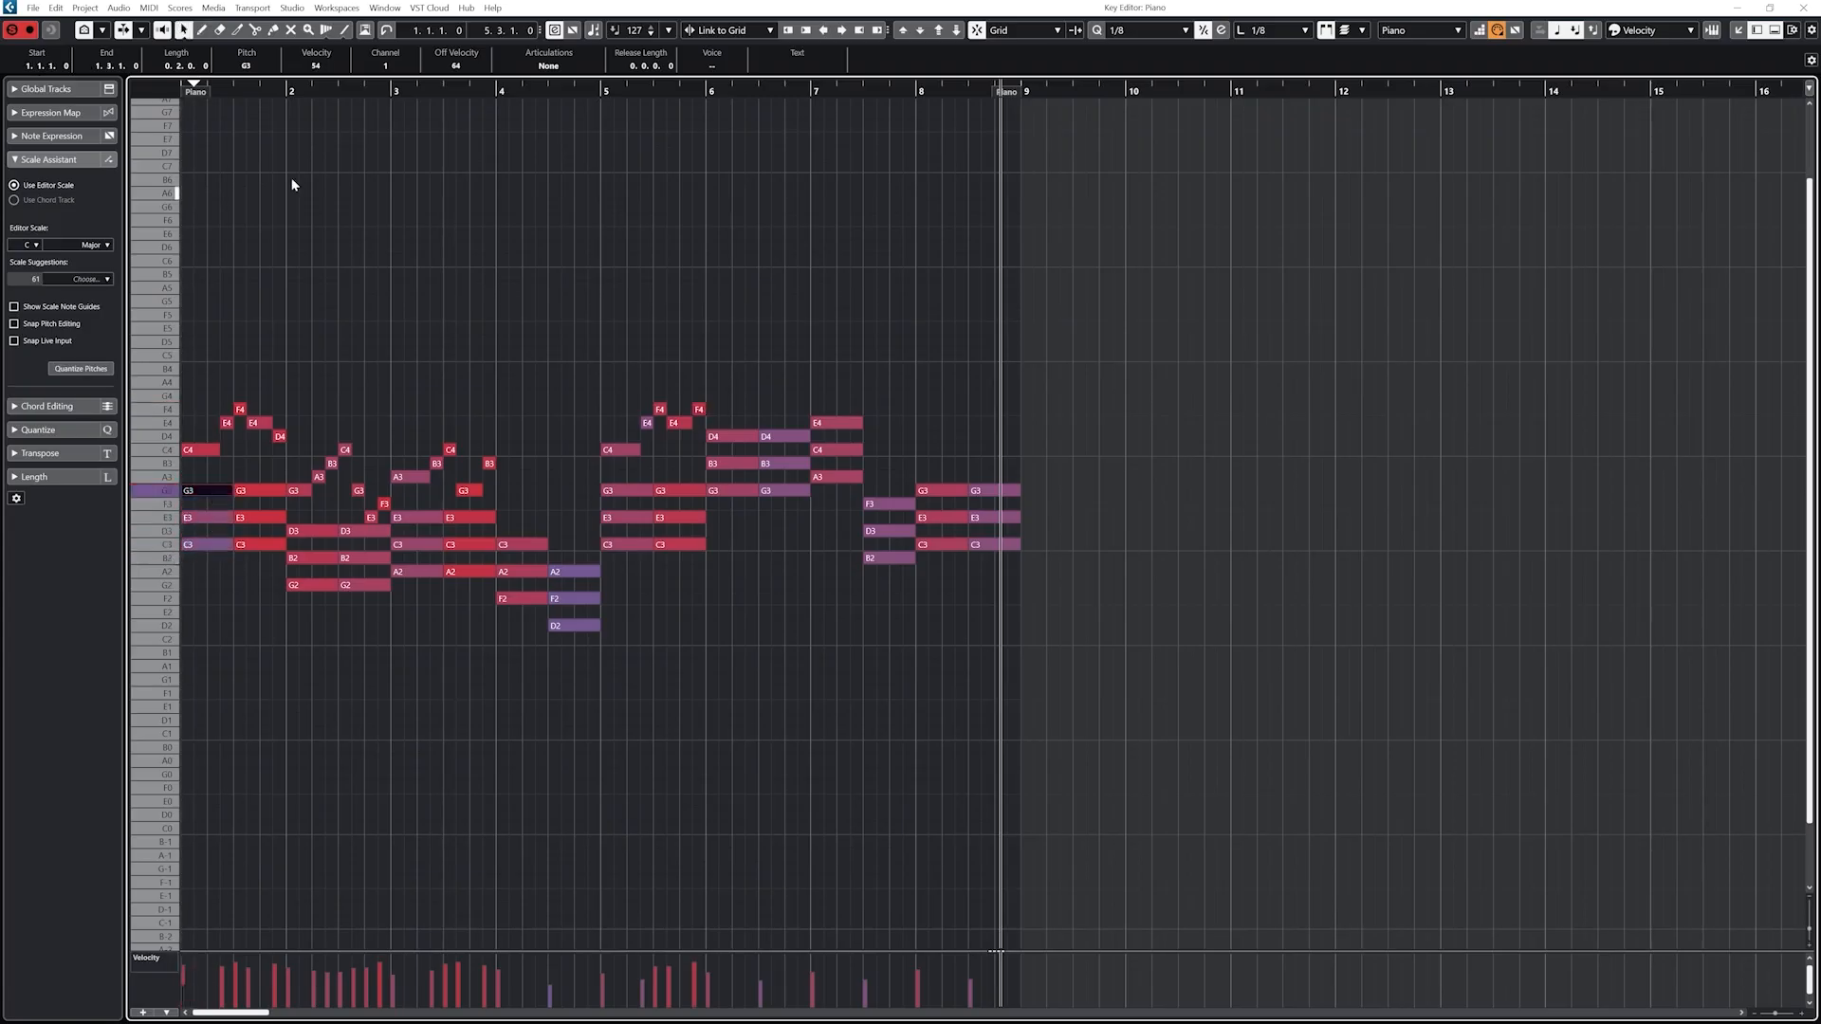
left_click_drag(187, 89, 187, 78)
key("space")
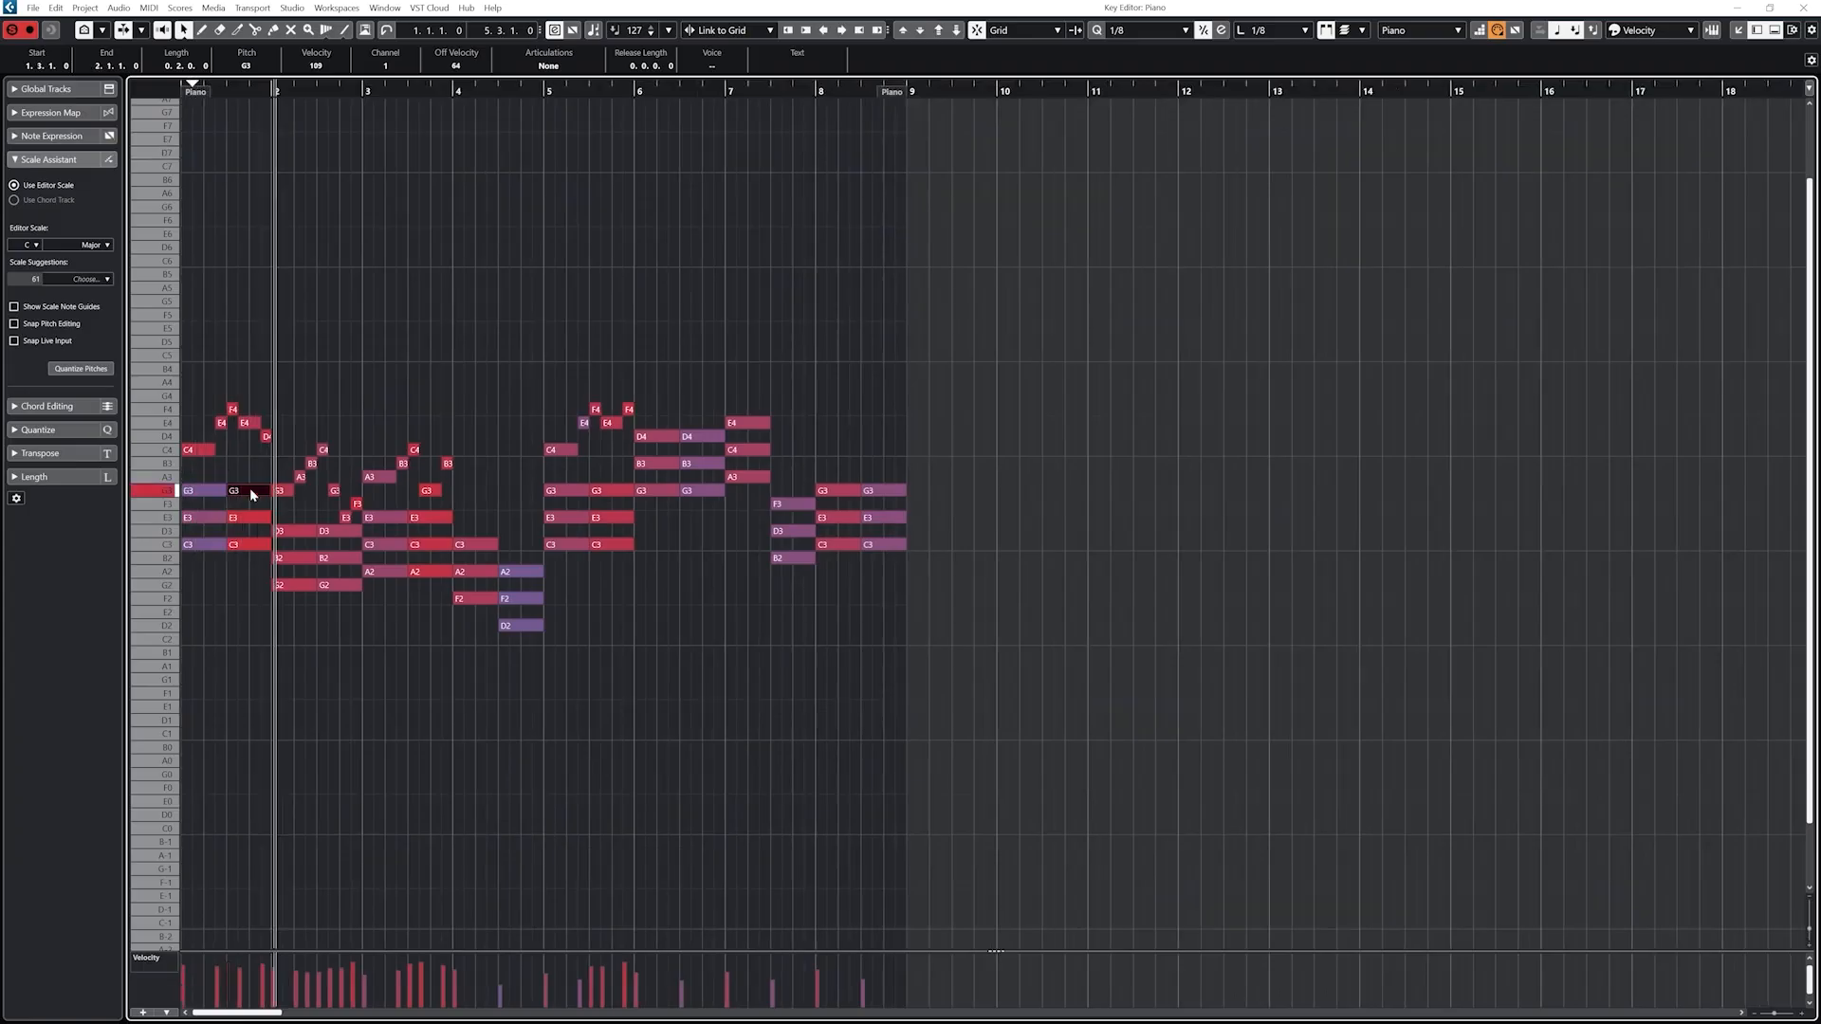
- Lower the velocities of G3, E3 and C3 in bar 1's second chord to about 53
left_click(229, 984)
left_click(253, 519)
left_click(228, 985)
left_click(254, 547)
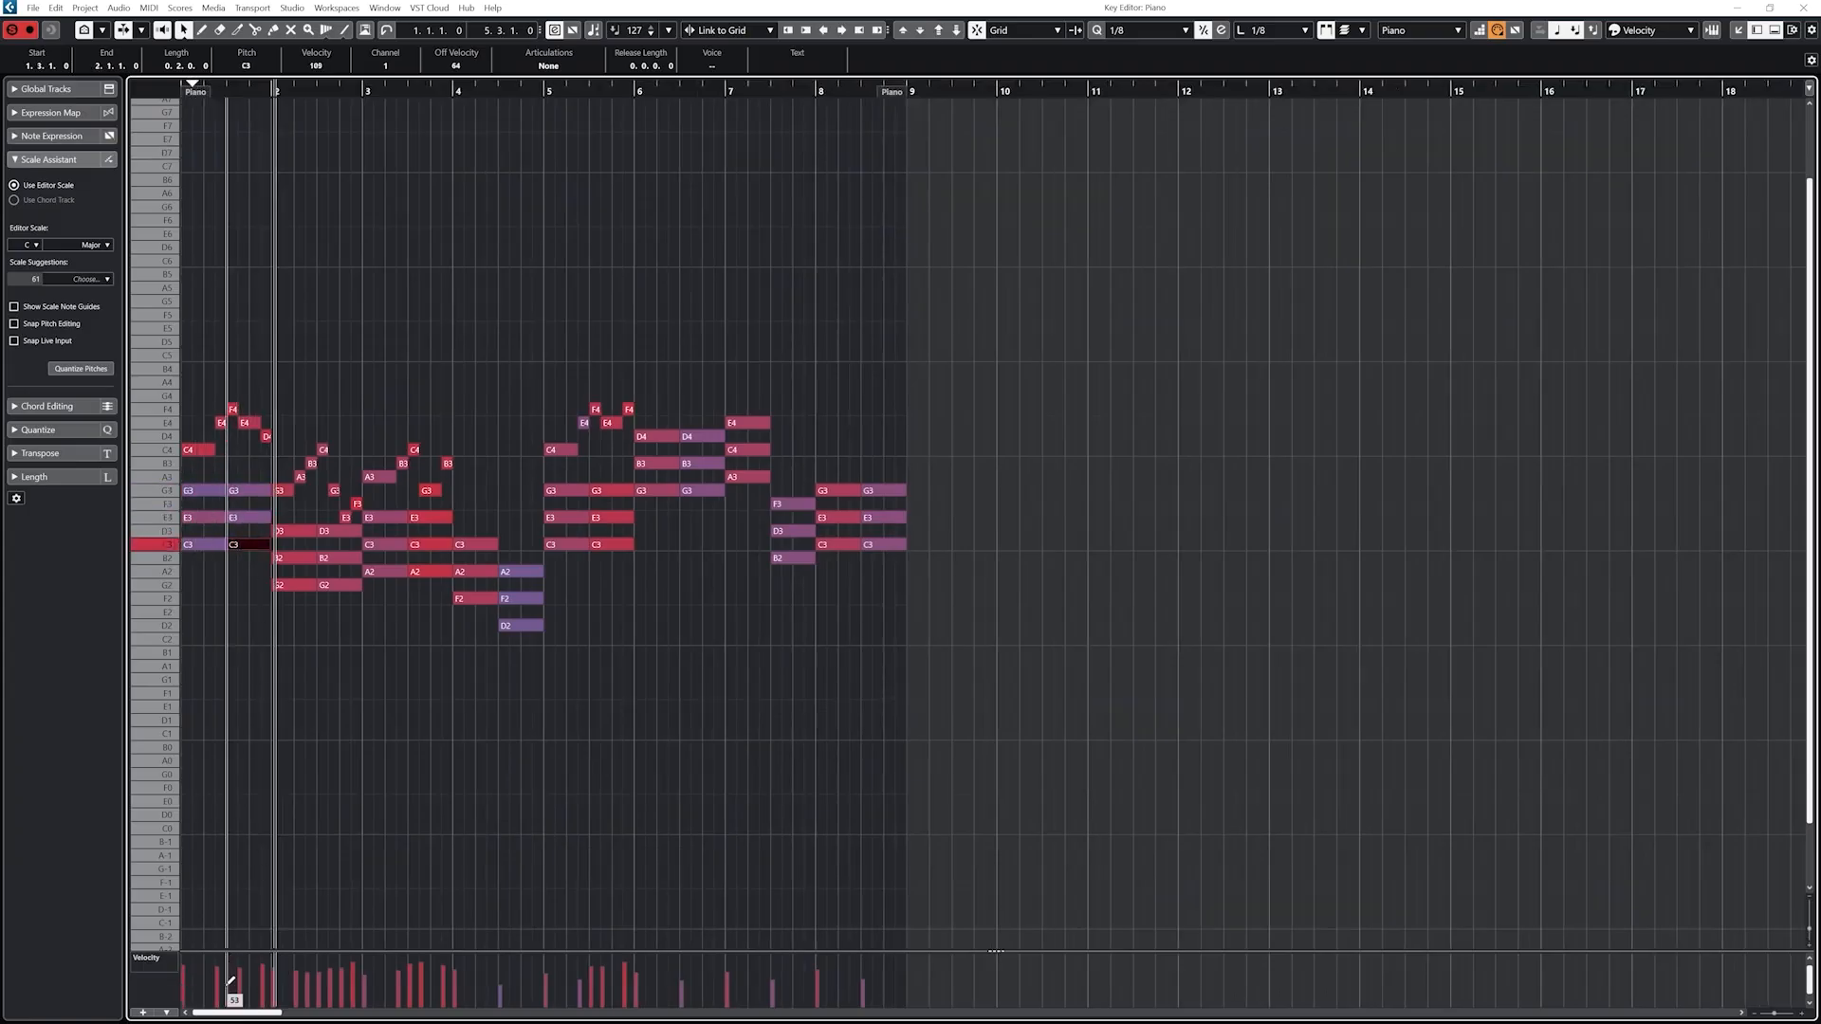
left_click(230, 983)
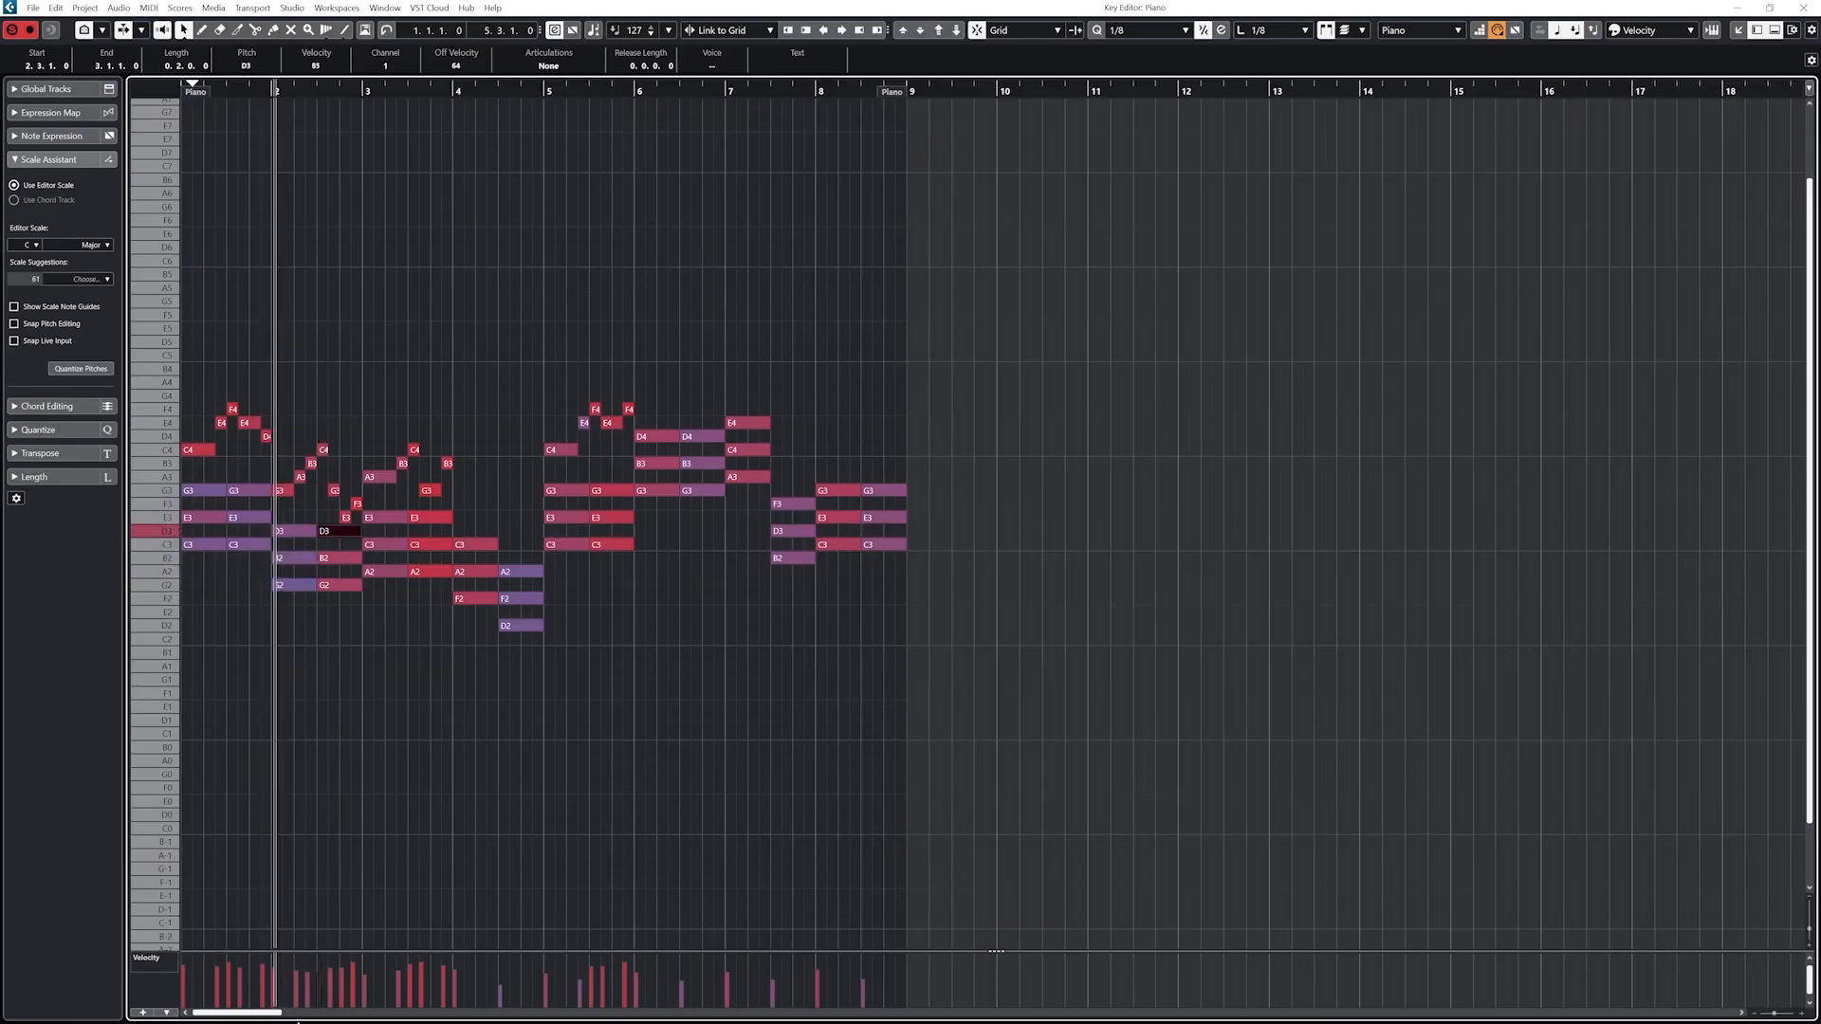
- Lower the velocities of the remaining loud notes in bar 2's second chord, including G2
left_click(323, 989)
left_click(327, 586)
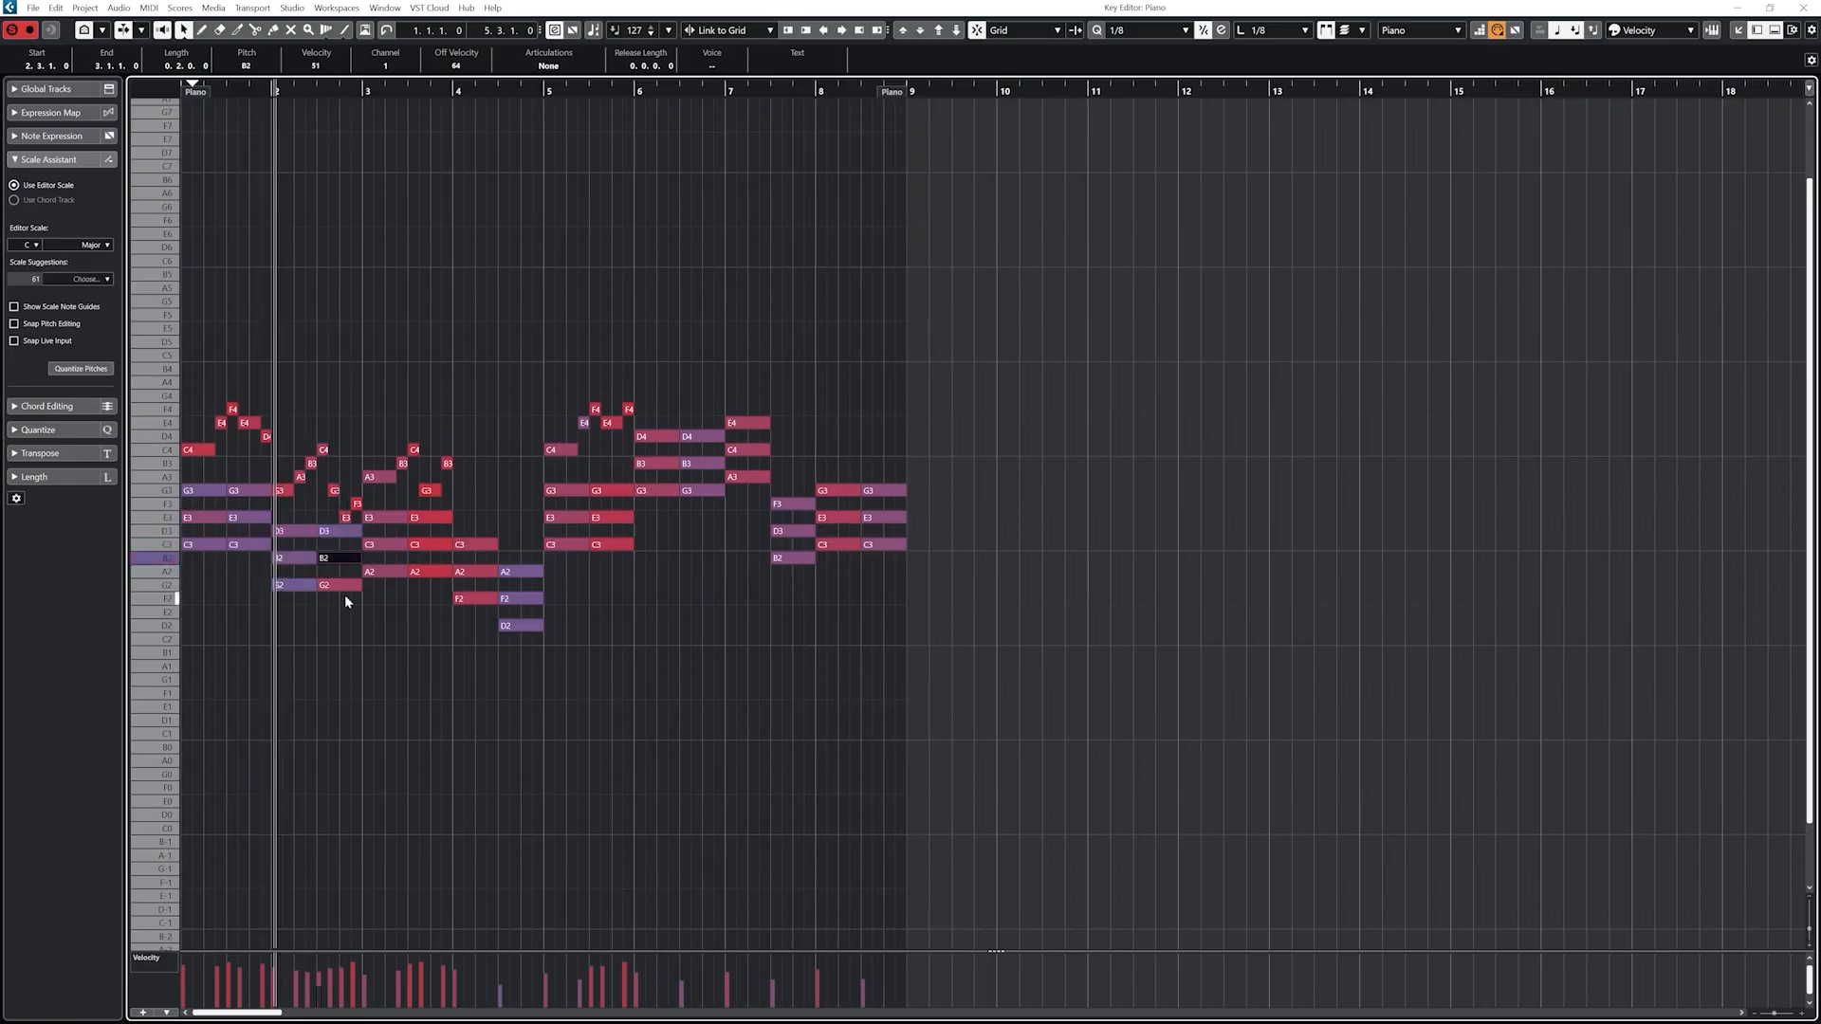
left_click(323, 987)
- Lower the velocities of E3, C3 and A2 in bar 3's first chord, and play the piece from the start
left_click(367, 982)
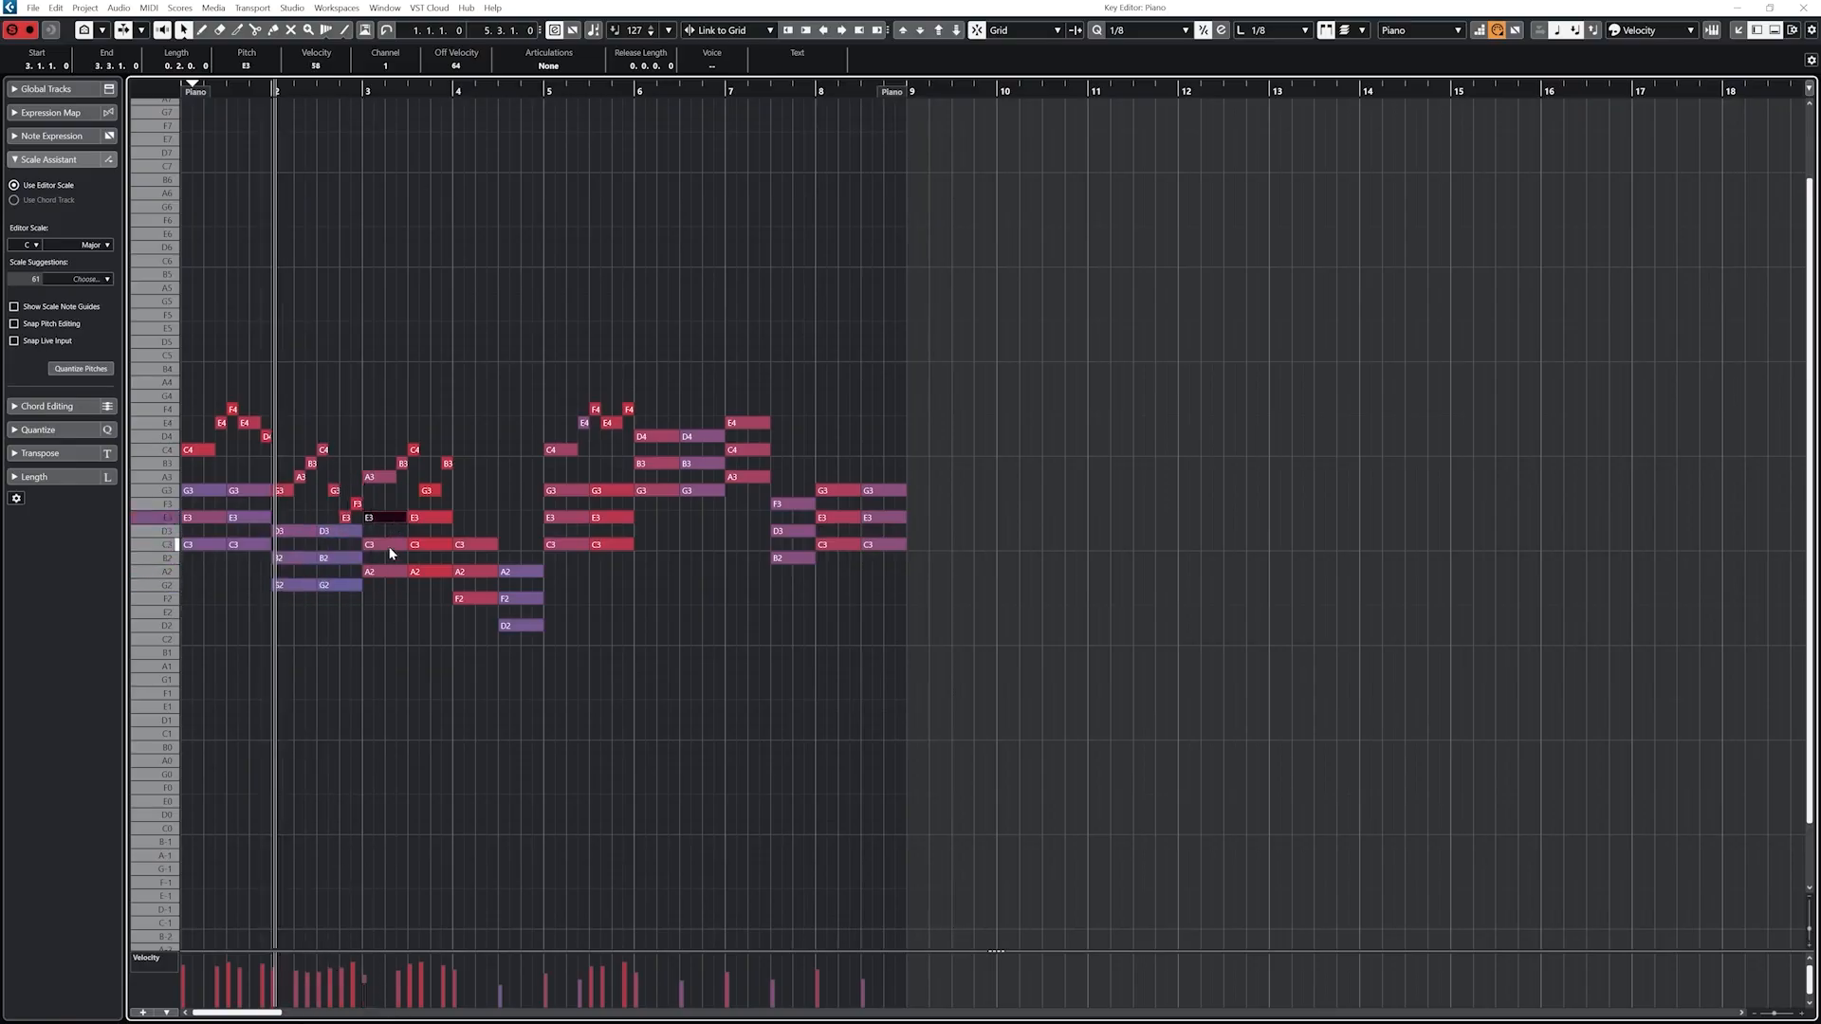
left_click(390, 546)
left_click(377, 984)
left_click(383, 572)
left_click(373, 978)
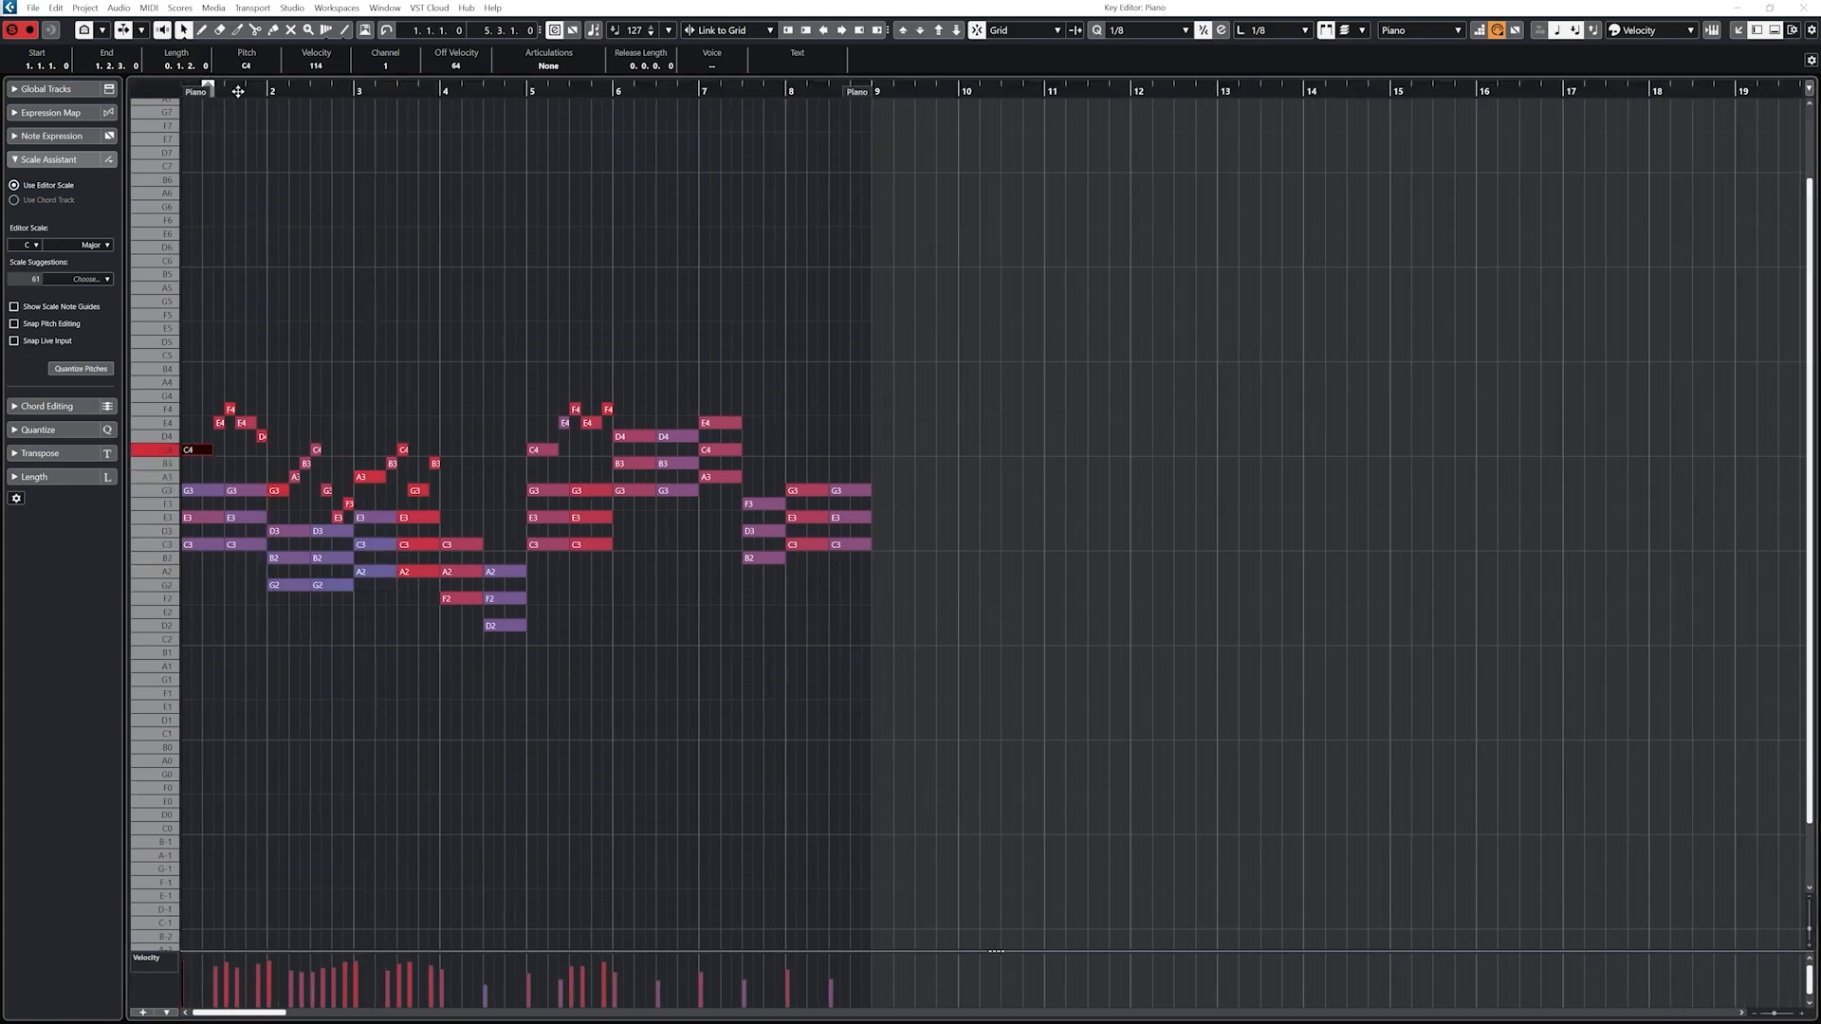
left_click_drag(238, 91, 136, 88)
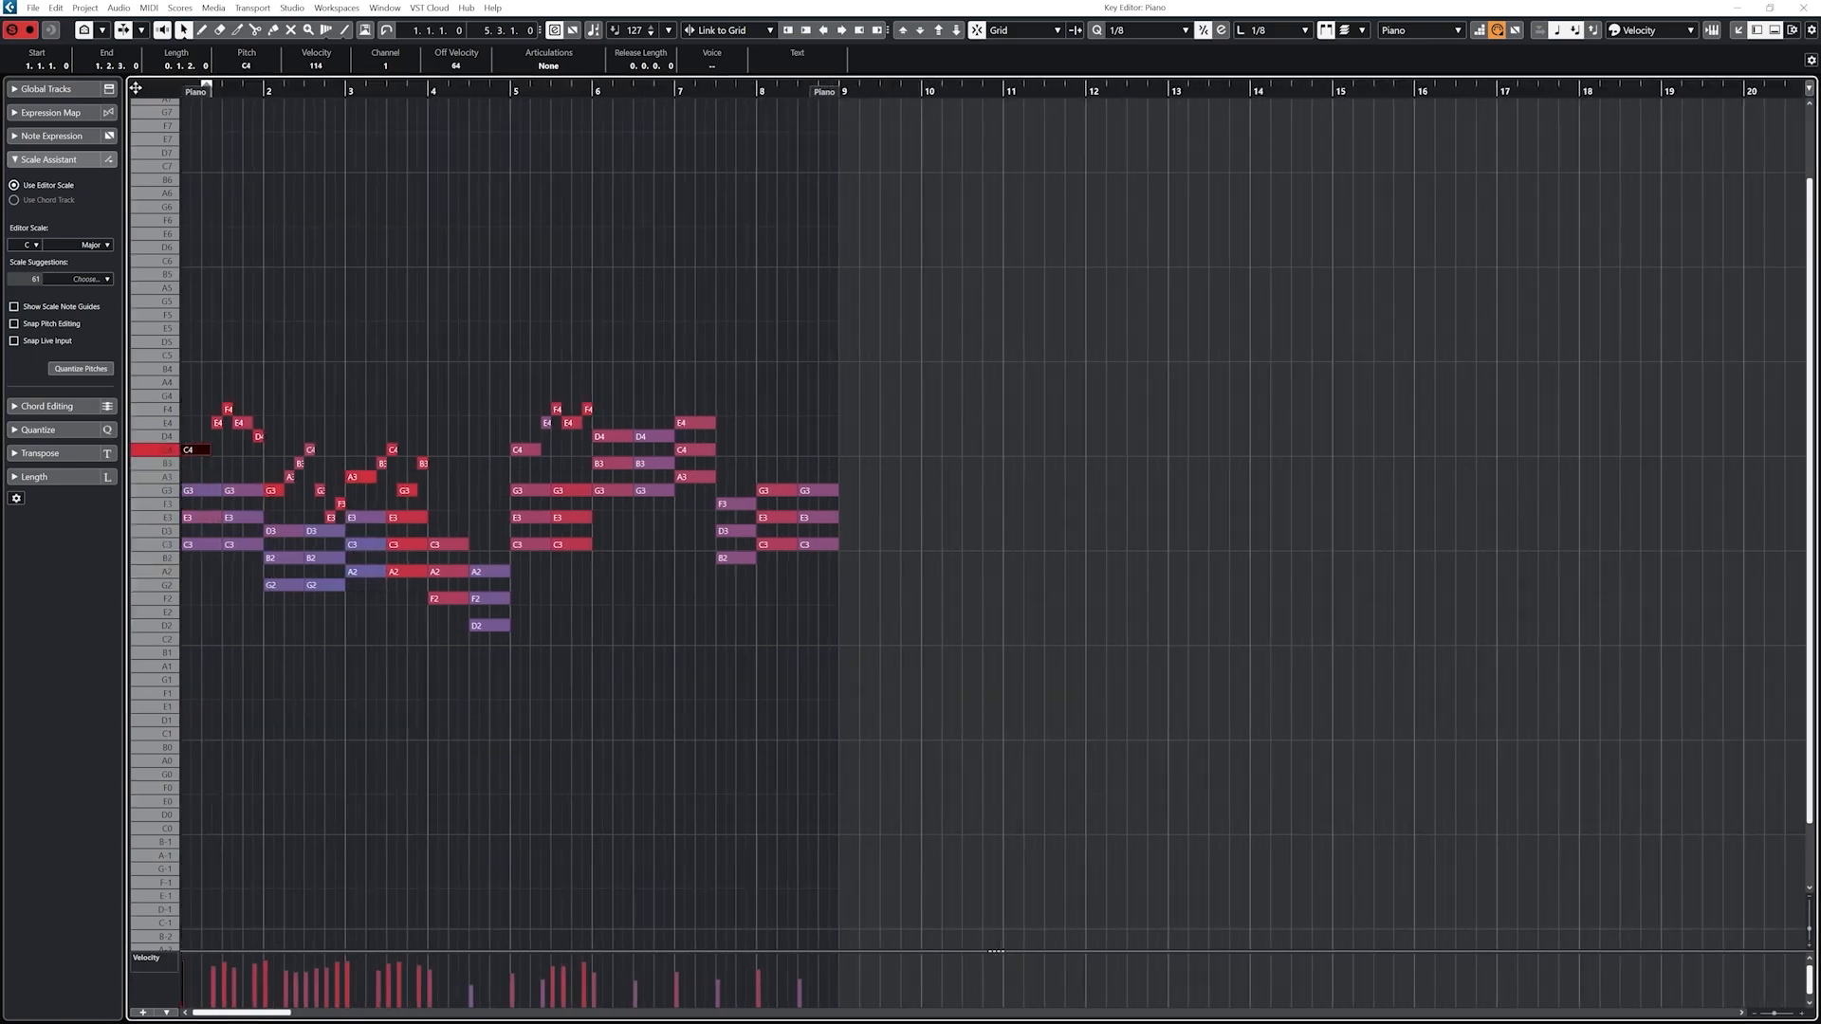
key("space")
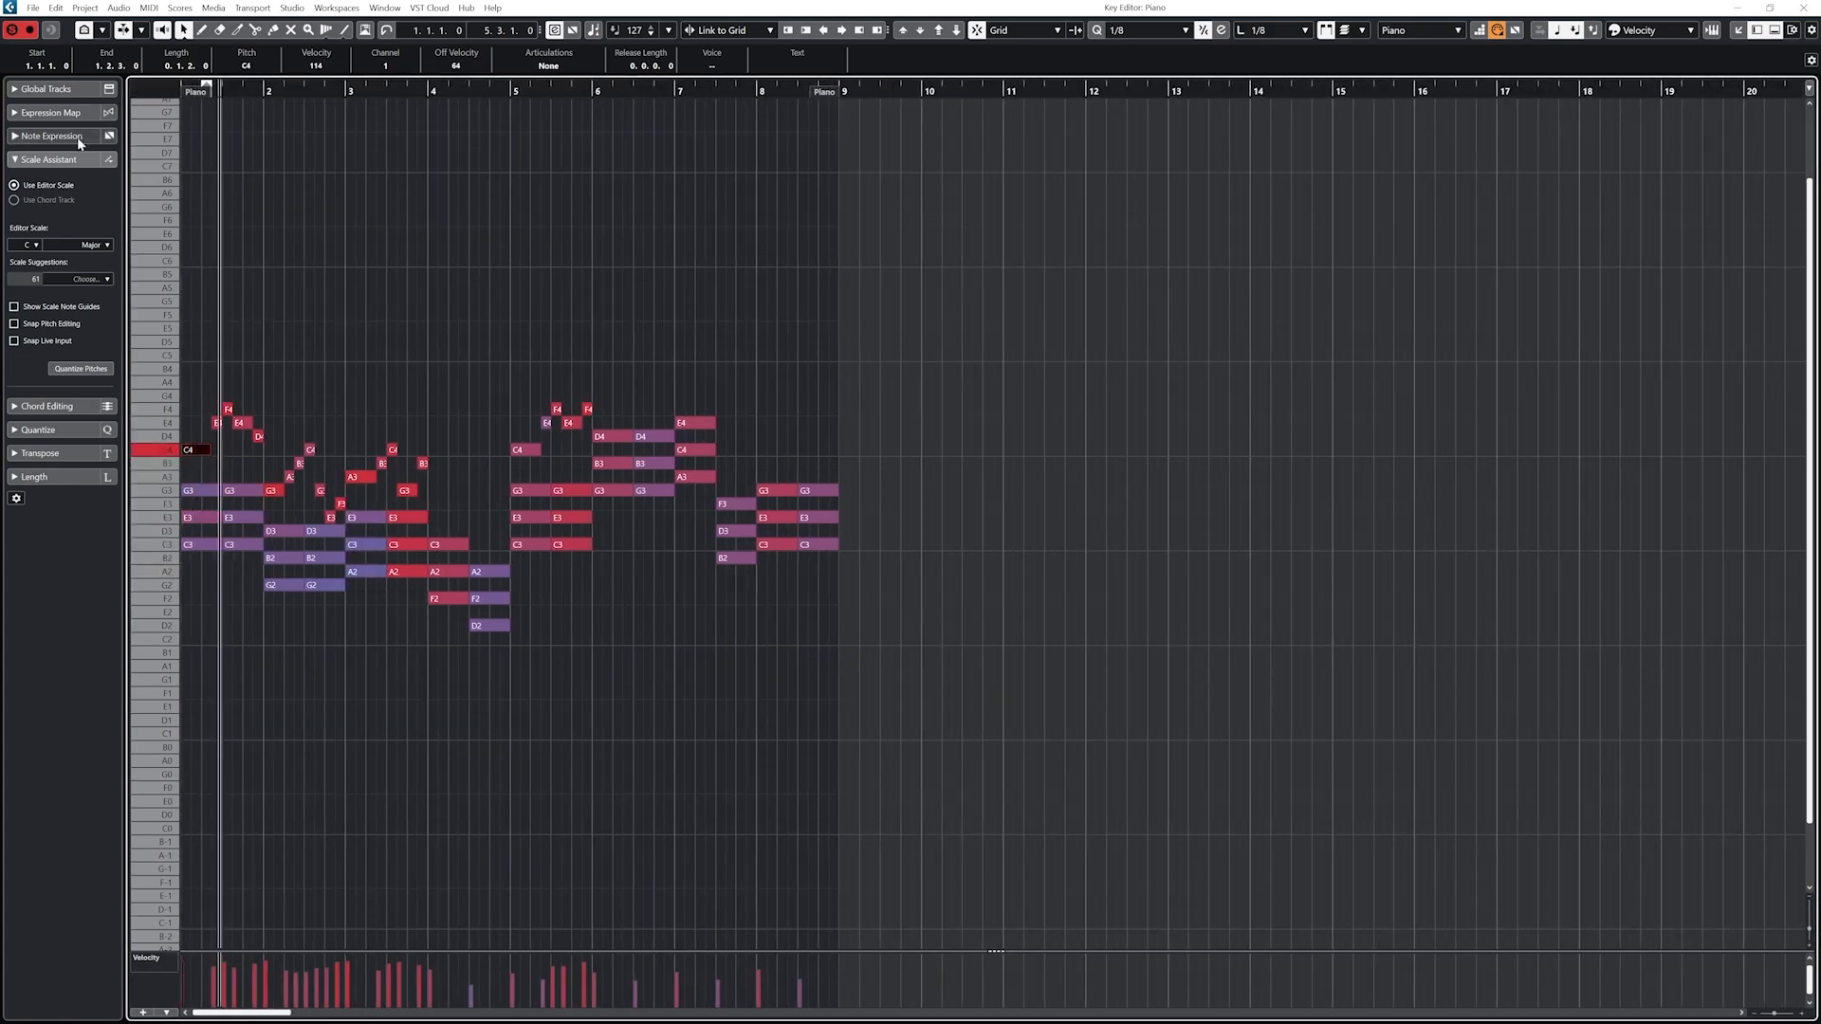